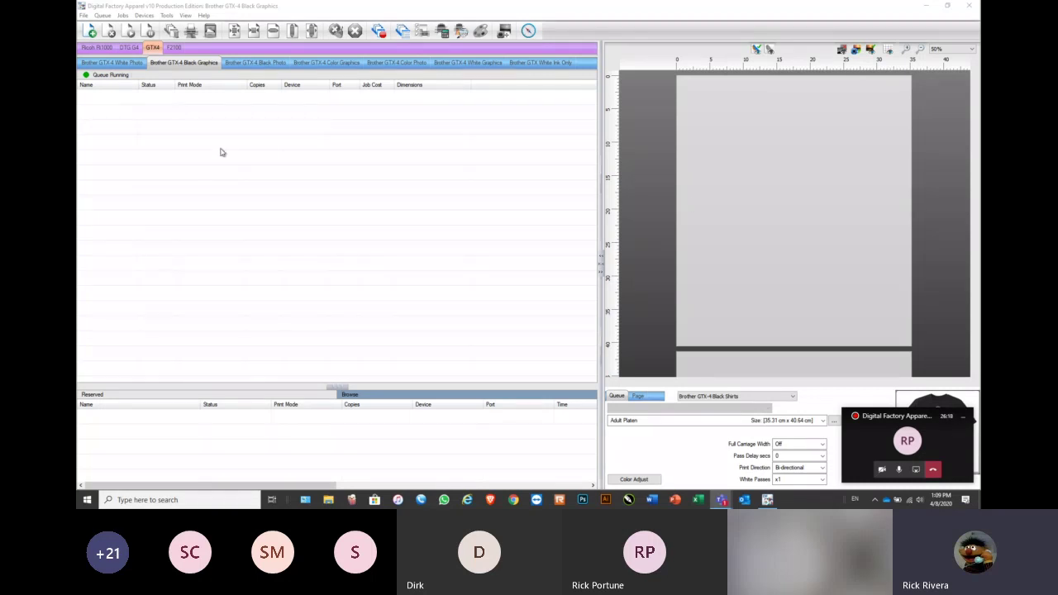
Examine the Ricoh Ri1000 printer's graphics and photo queues for black, color and white shirts
{"action": "left_click", "coordinate": [154, 50]}
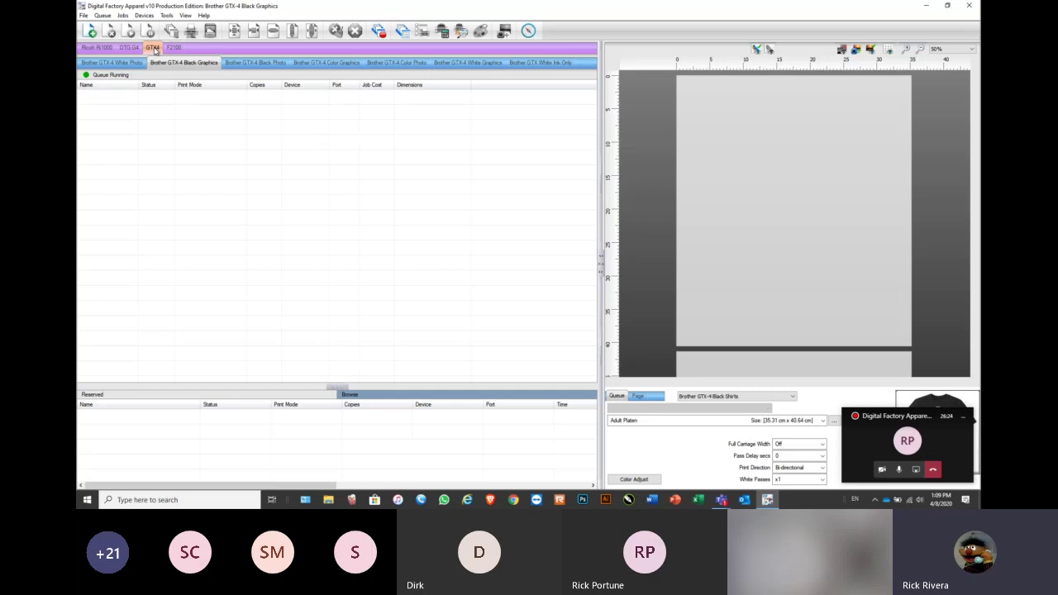
{"action": "left_click", "coordinate": [97, 48]}
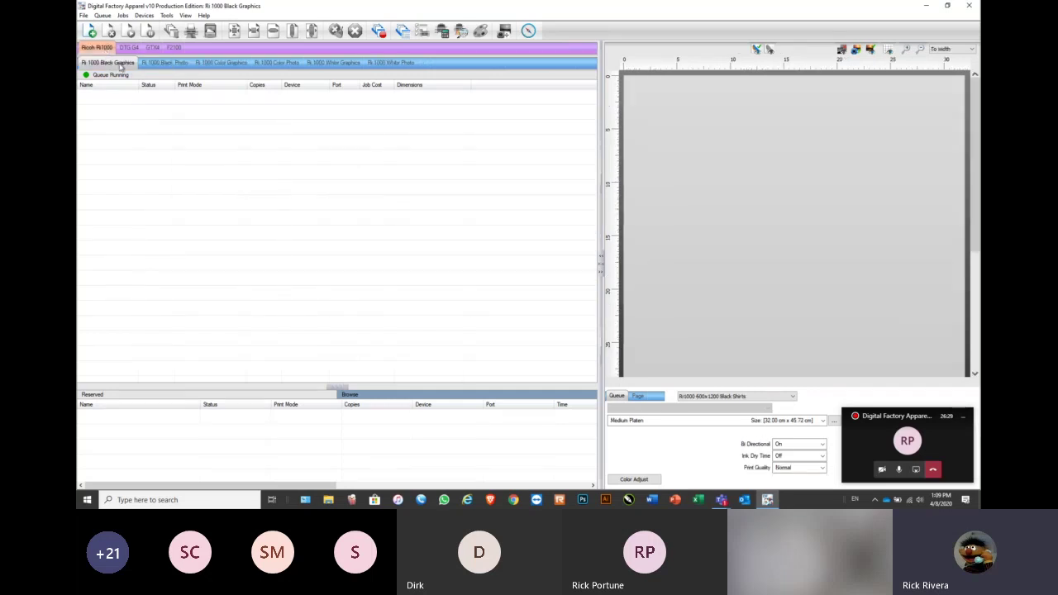
{"action": "left_click", "coordinate": [164, 63]}
{"action": "left_click", "coordinate": [221, 63]}
{"action": "left_click", "coordinate": [276, 63]}
{"action": "left_click", "coordinate": [333, 64]}
{"action": "left_click", "coordinate": [391, 64]}
{"action": "left_click", "coordinate": [108, 65]}
{"action": "left_click", "coordinate": [166, 65]}
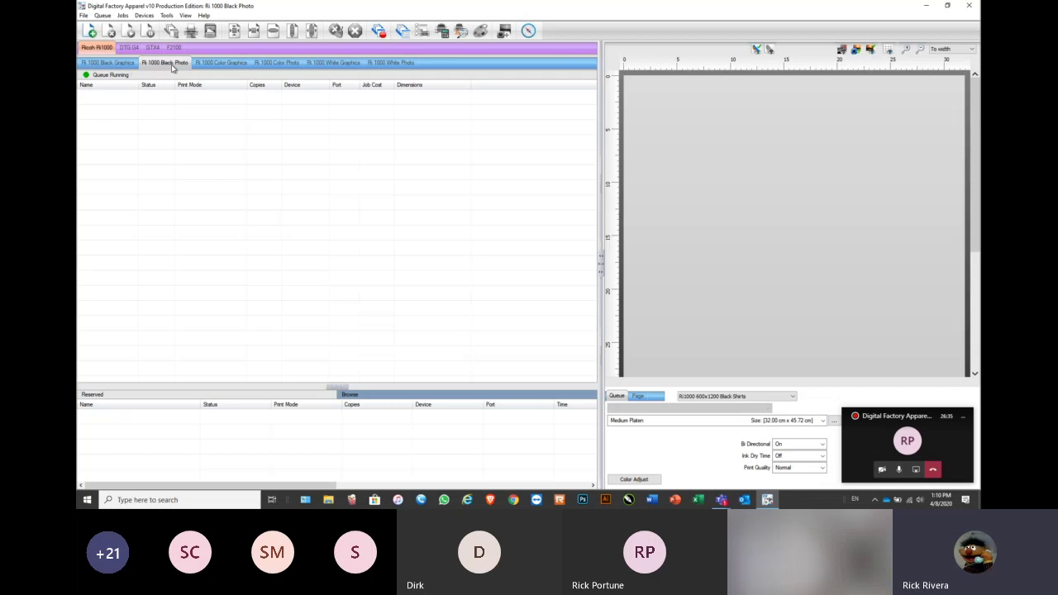
{"action": "left_click", "coordinate": [124, 69]}
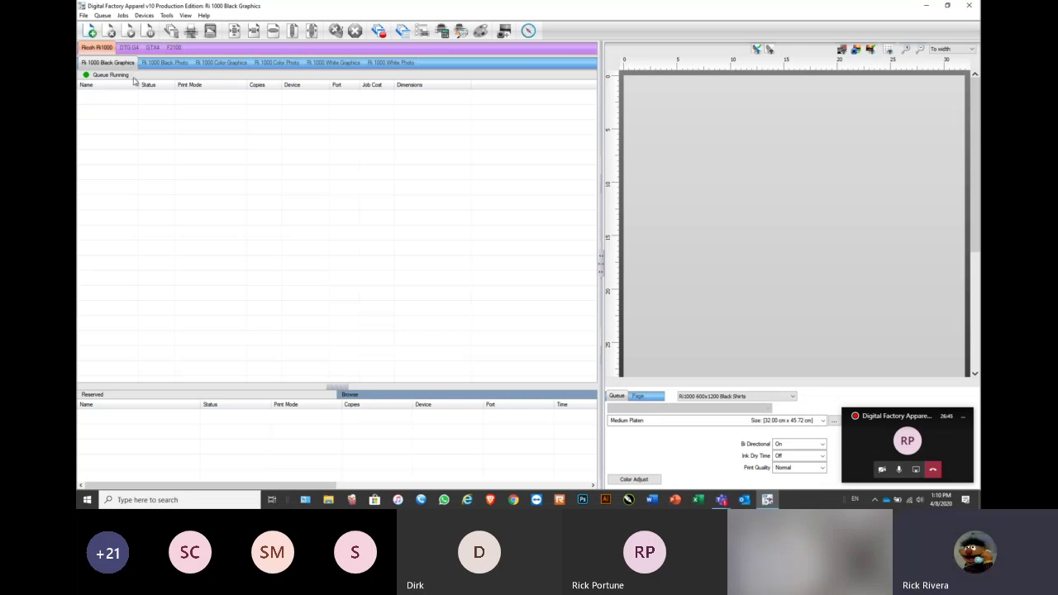
{"action": "left_click", "coordinate": [174, 65]}
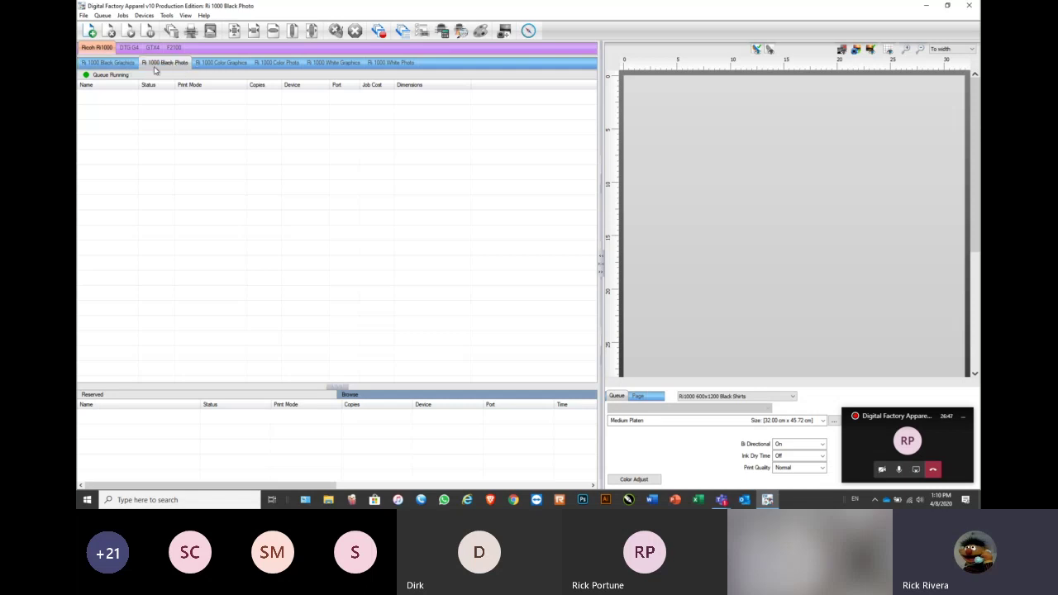
{"action": "left_click", "coordinate": [118, 66]}
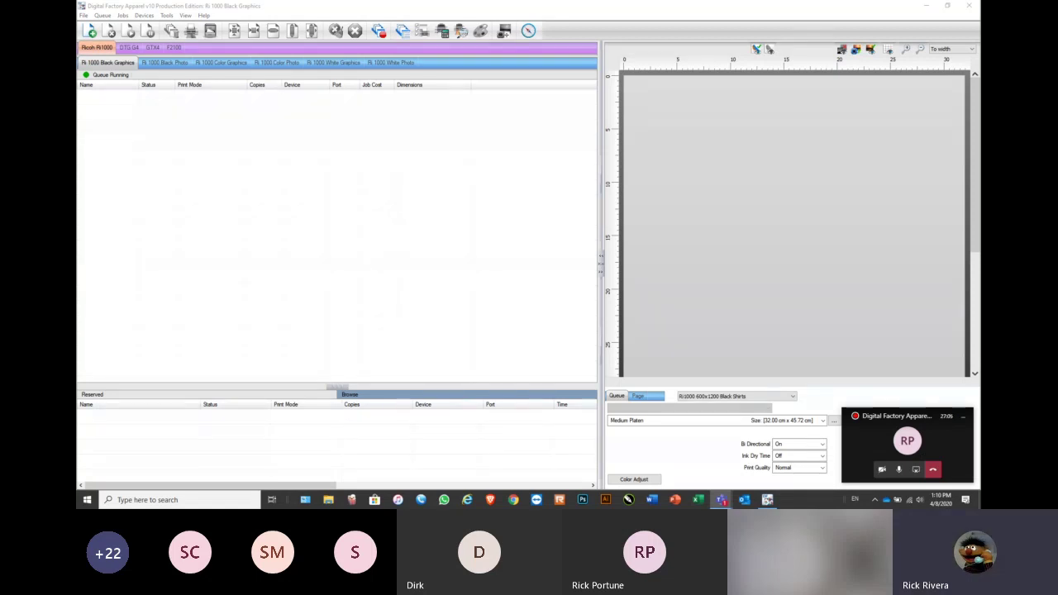
Compare the queue sets of the Ricoh Ri1000, DTG G4, GTX4 and F2100 printer groups
{"action": "left_click", "coordinate": [101, 50]}
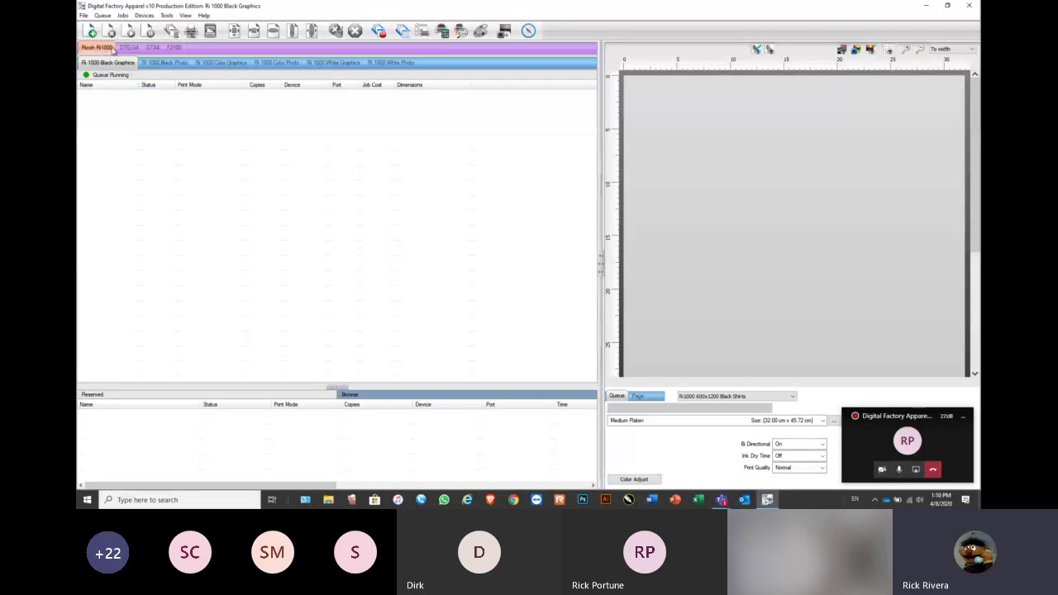
{"action": "left_click", "coordinate": [129, 48]}
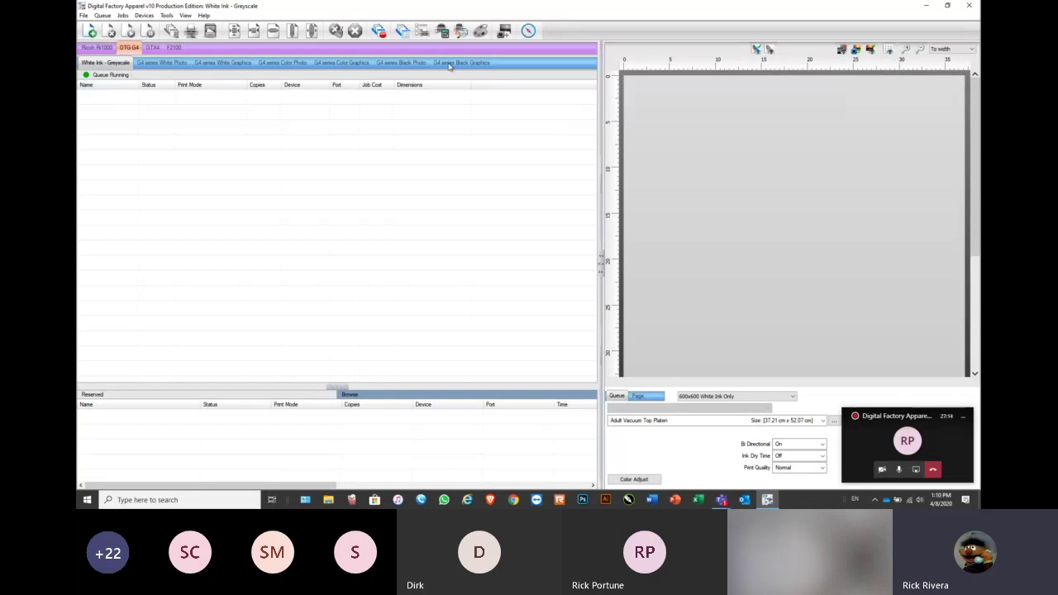
{"action": "left_click", "coordinate": [153, 48]}
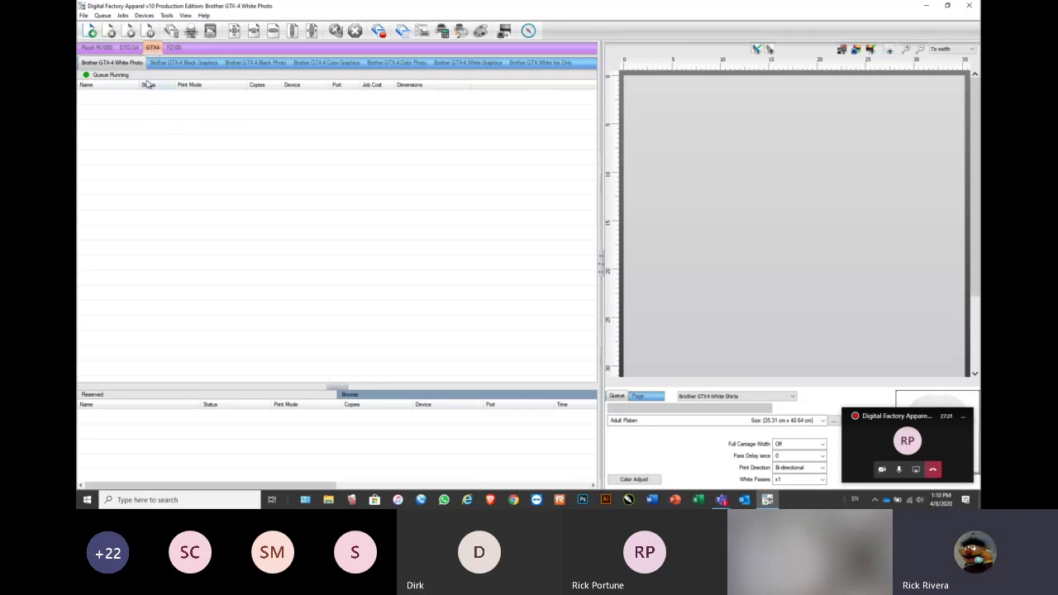
{"action": "left_click", "coordinate": [174, 48]}
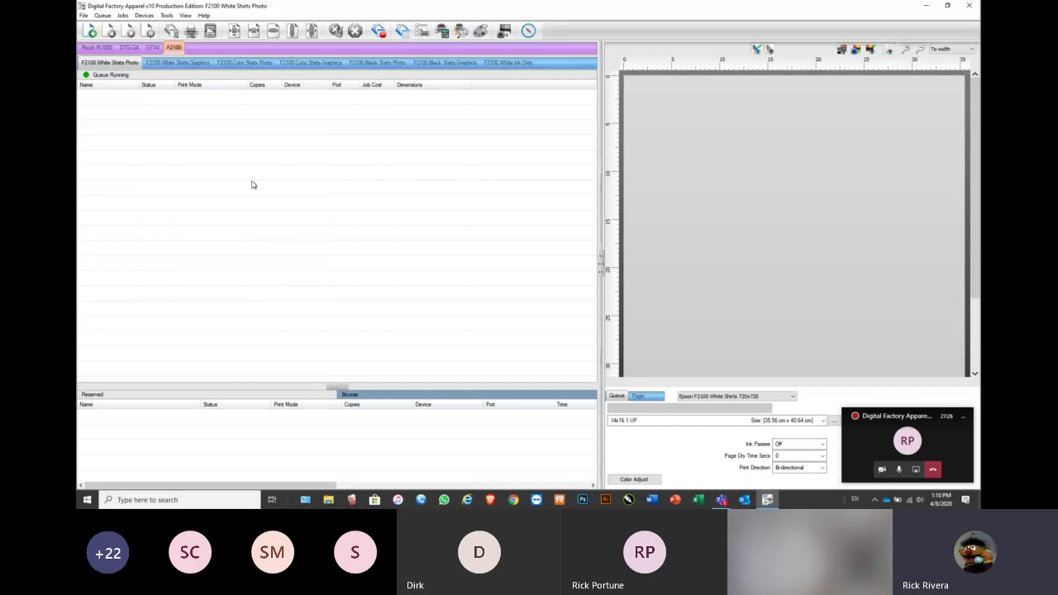
{"action": "left_click", "coordinate": [153, 48]}
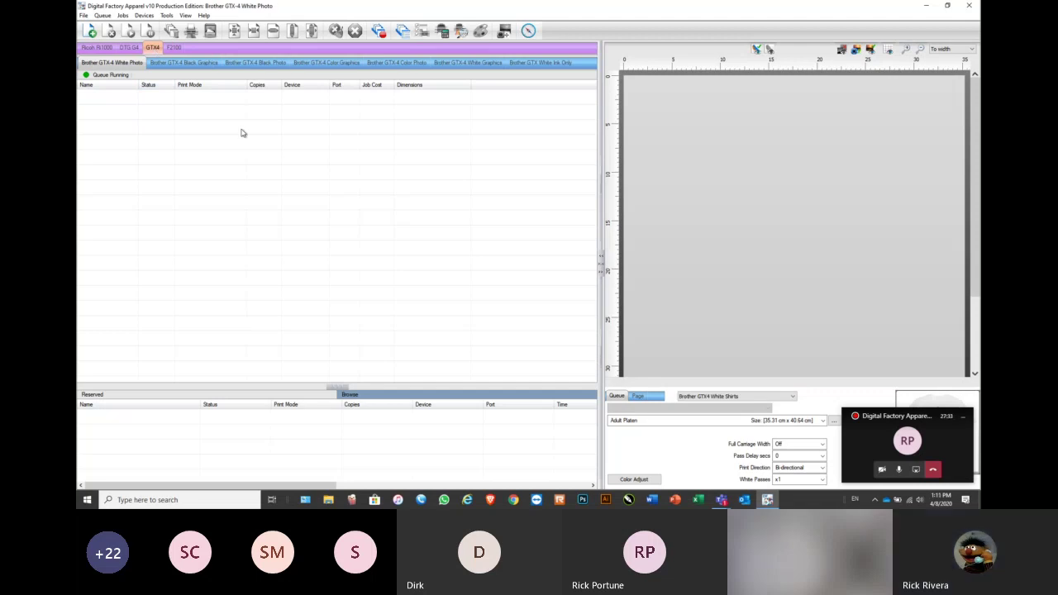
{"action": "left_click", "coordinate": [130, 48]}
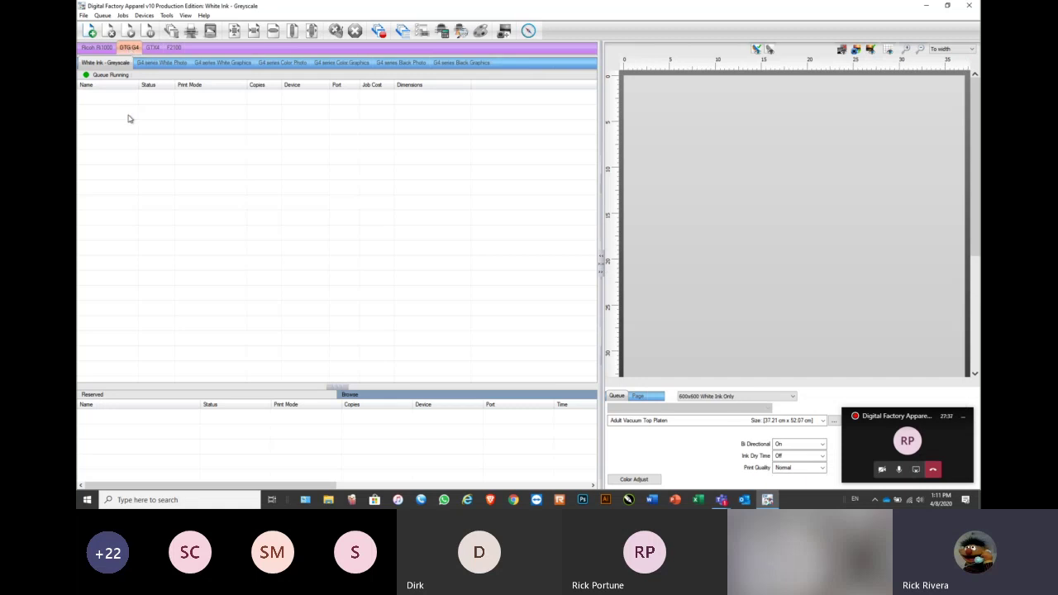
{"action": "left_click", "coordinate": [97, 51]}
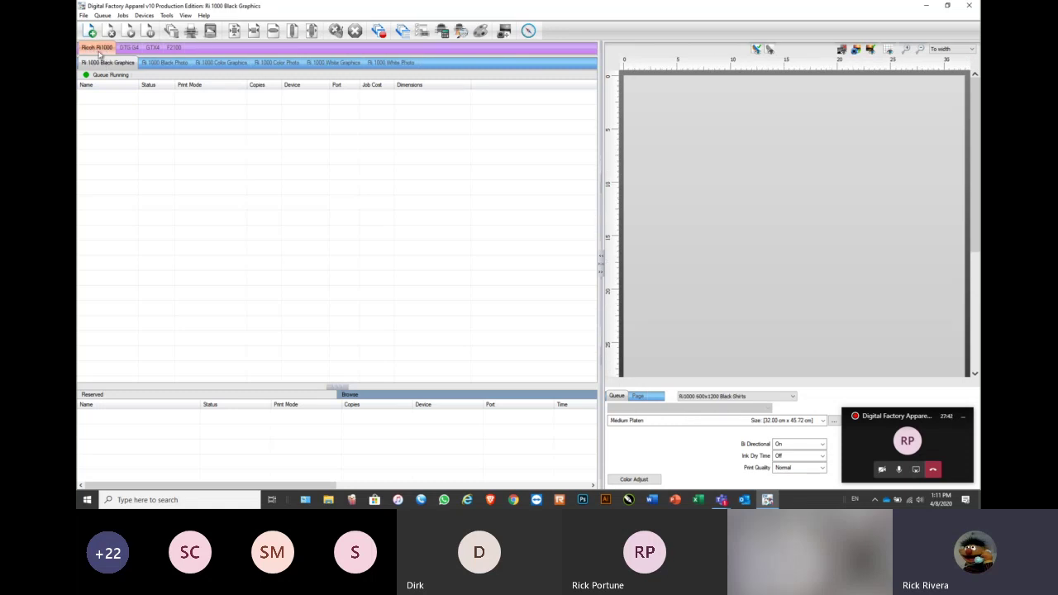
Enlarge the Reserved jobs area in the GTX4 printer group and select the Brother GTX-4 Black Graphics queue
{"action": "left_click", "coordinate": [154, 49]}
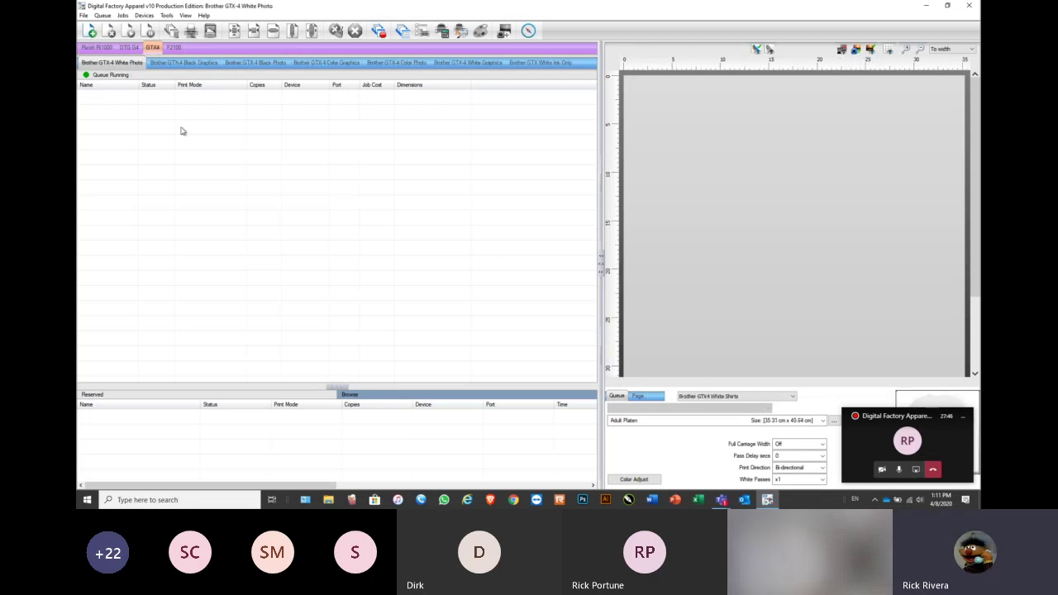
{"action": "left_click_drag", "start_coordinate": [366, 387], "coordinate": [369, 266]}
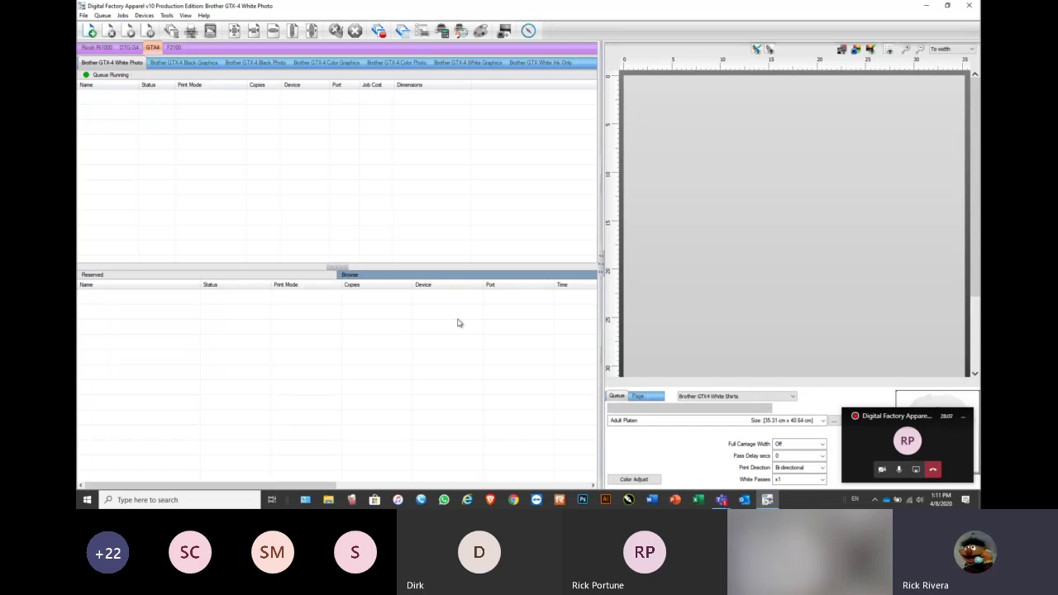
{"action": "left_click", "coordinate": [174, 64]}
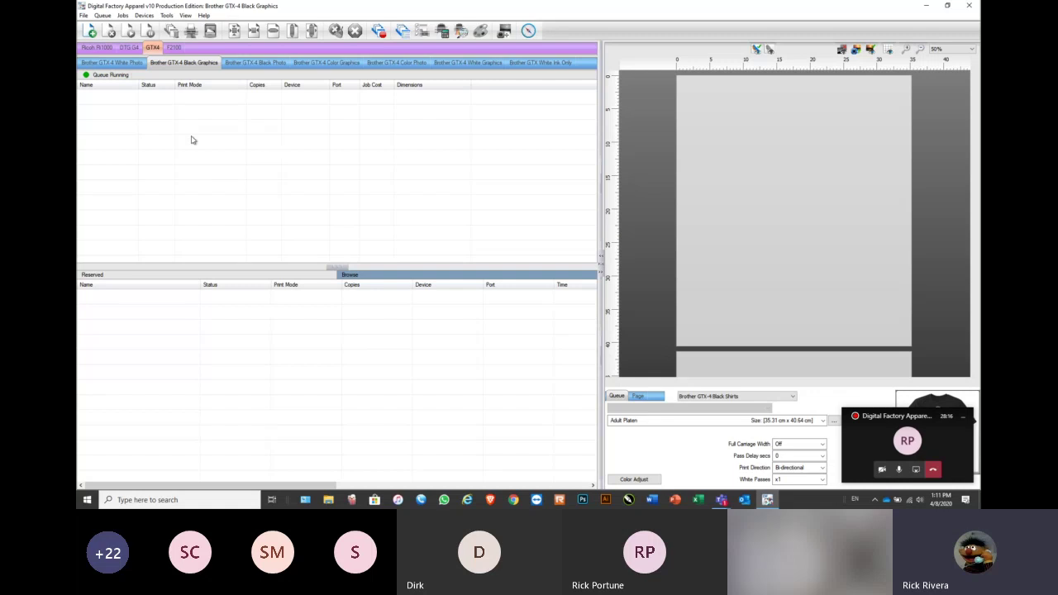
Zoom the platen preview of the Black Graphics queue out to 25%
{"action": "left_click", "coordinate": [783, 185]}
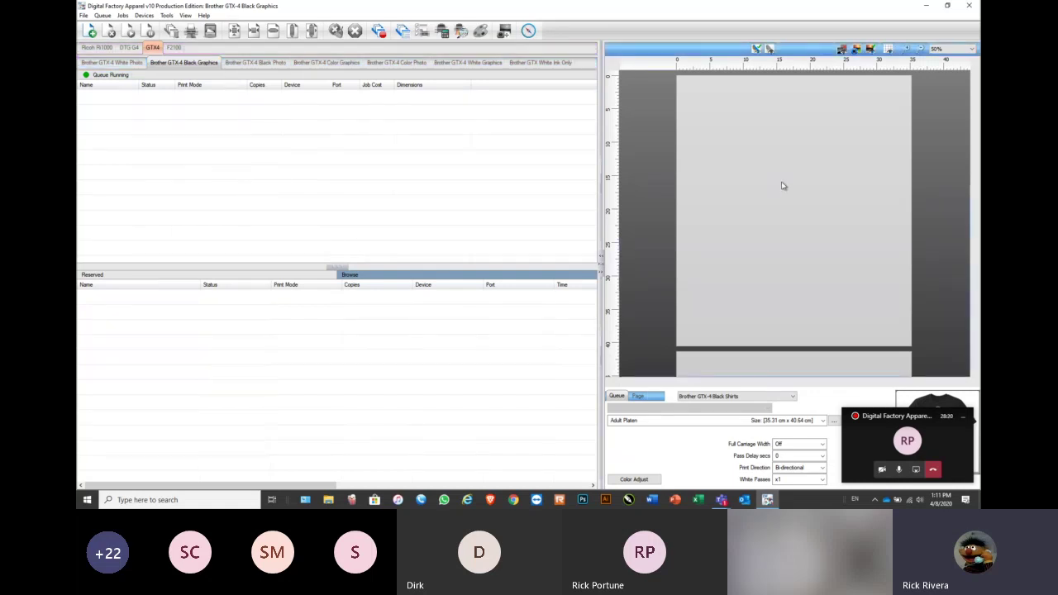
{"action": "scroll", "coordinate": [782, 183], "scroll_direction": "down", "scroll_amount": 1}
{"action": "scroll", "coordinate": [787, 214], "scroll_direction": "down", "scroll_amount": 1}
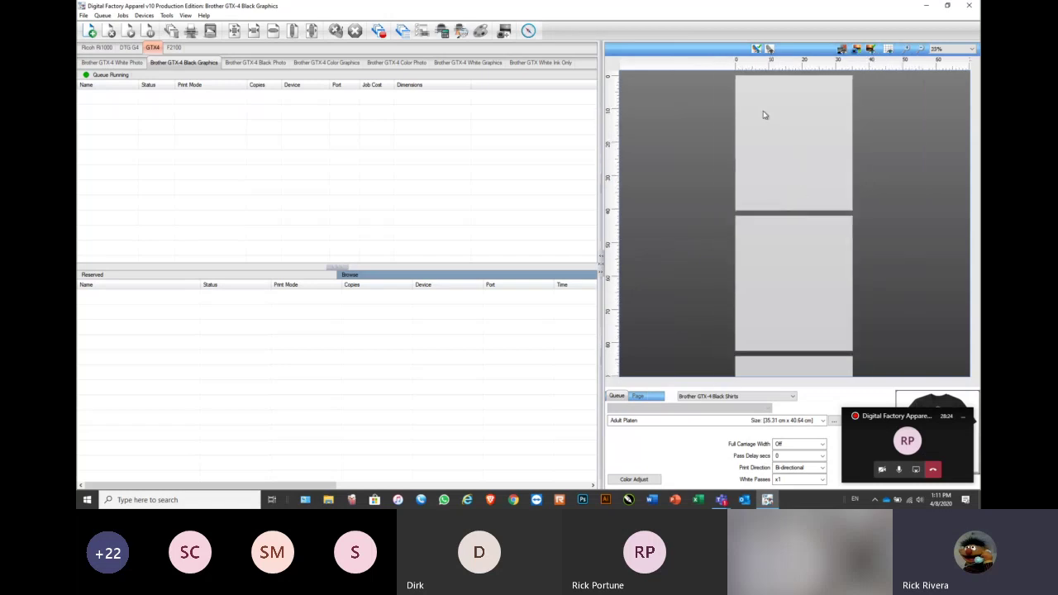
{"action": "left_click", "coordinate": [185, 15]}
{"action": "left_click", "coordinate": [223, 36]}
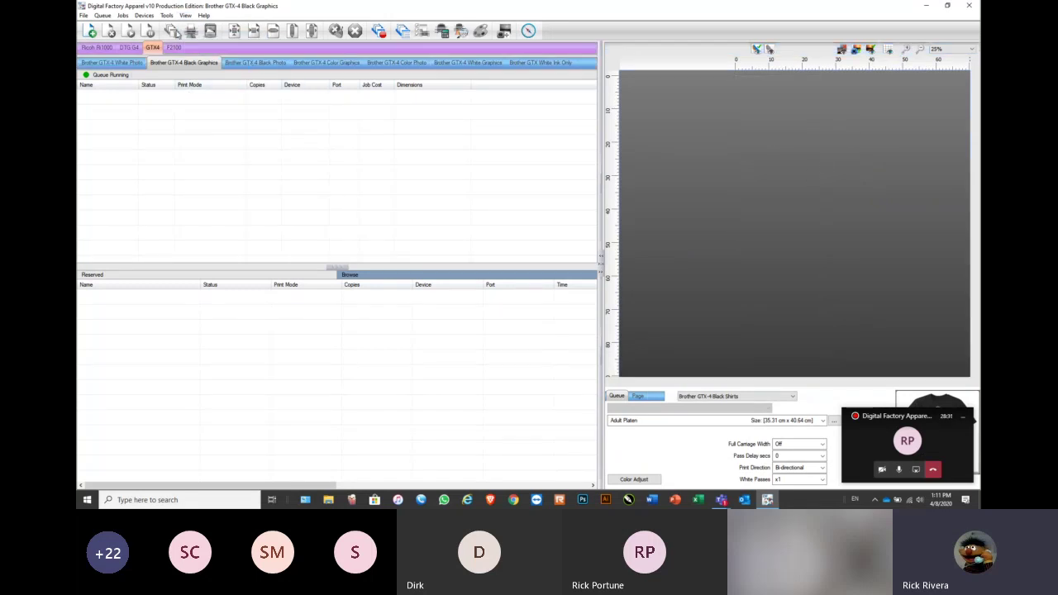
{"action": "left_click", "coordinate": [185, 15]}
{"action": "left_click", "coordinate": [219, 36]}
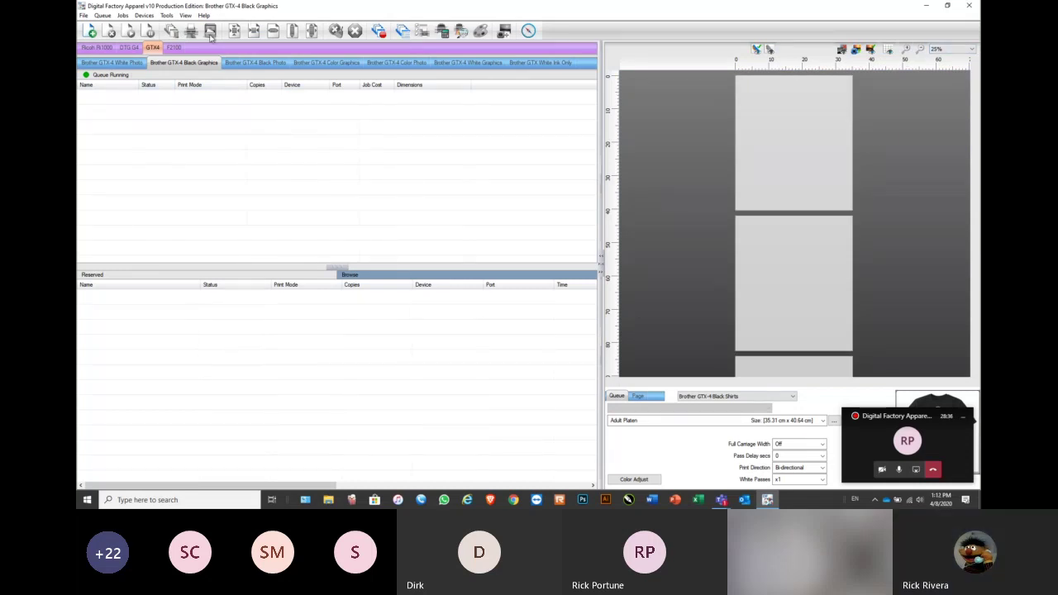
Uncover the queue's shirt preview and examine its print mode, platen size and pass delay options
{"action": "left_click", "coordinate": [966, 419]}
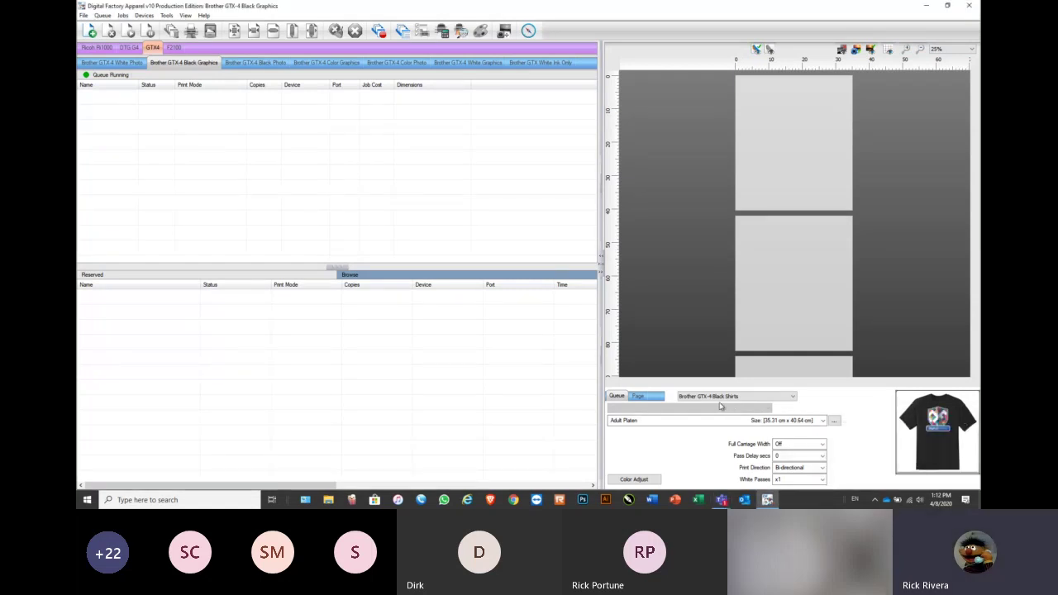
{"action": "left_click", "coordinate": [792, 398]}
{"action": "left_click", "coordinate": [785, 404]}
{"action": "left_click", "coordinate": [650, 424]}
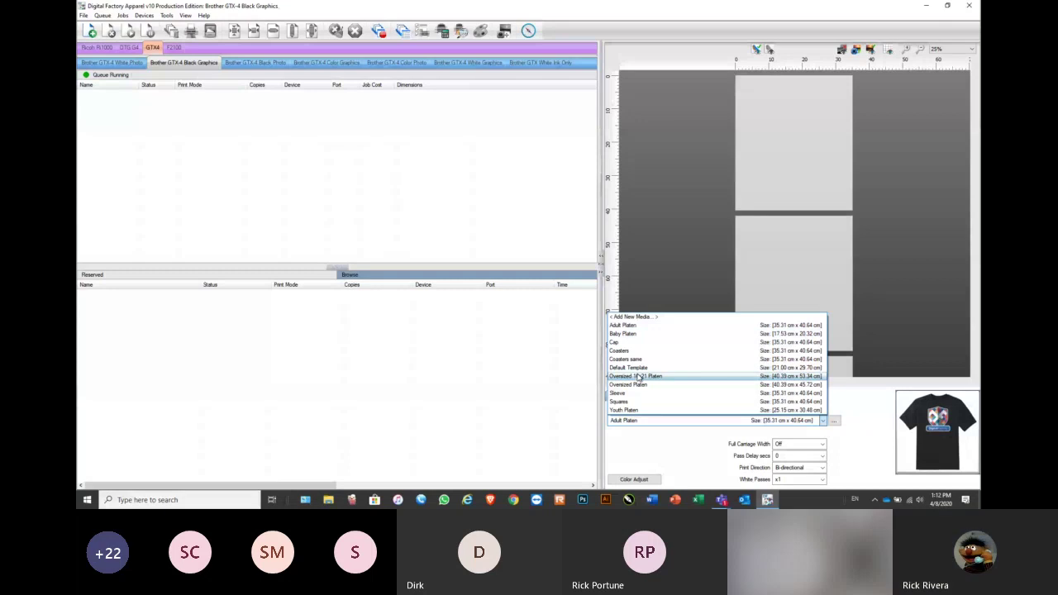
{"action": "left_click", "coordinate": [779, 457]}
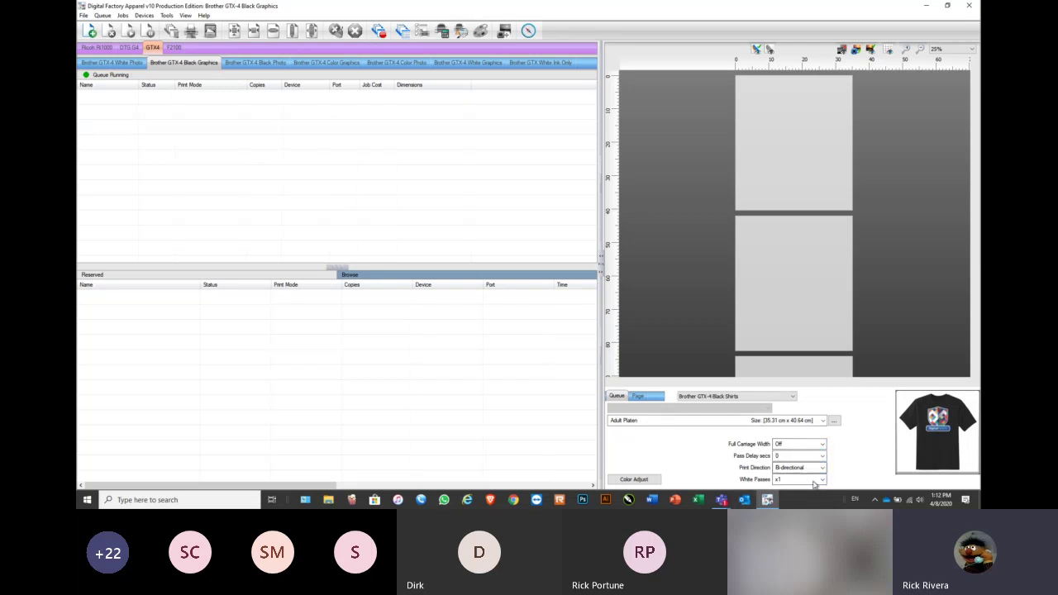
Open the queue's Easy Color Adjustments and raise the Chroma setting slightly
{"action": "left_click", "coordinate": [635, 479]}
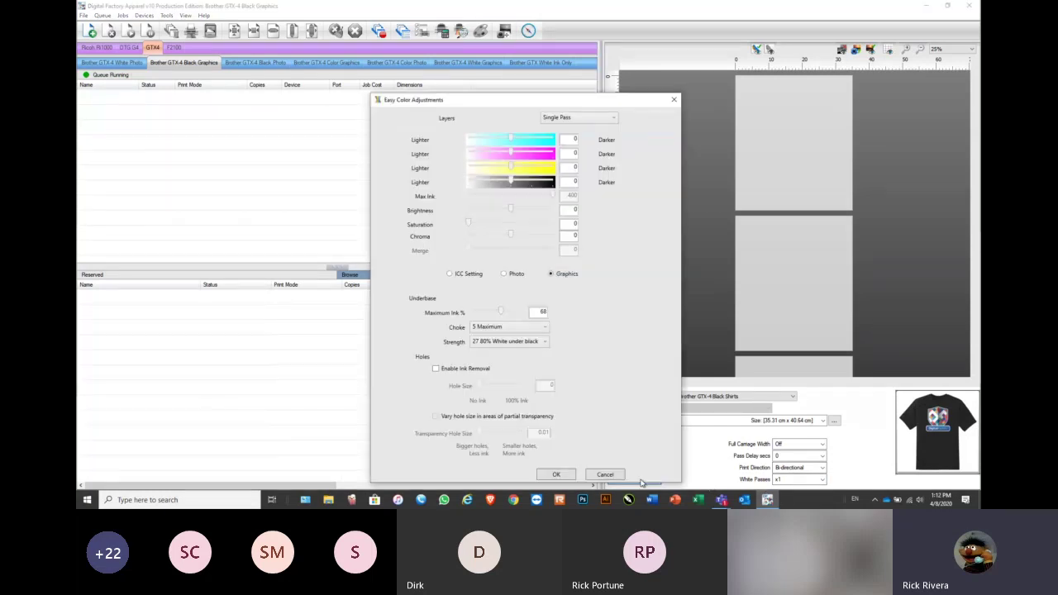
{"action": "left_click_drag", "start_coordinate": [552, 104], "coordinate": [539, 70]}
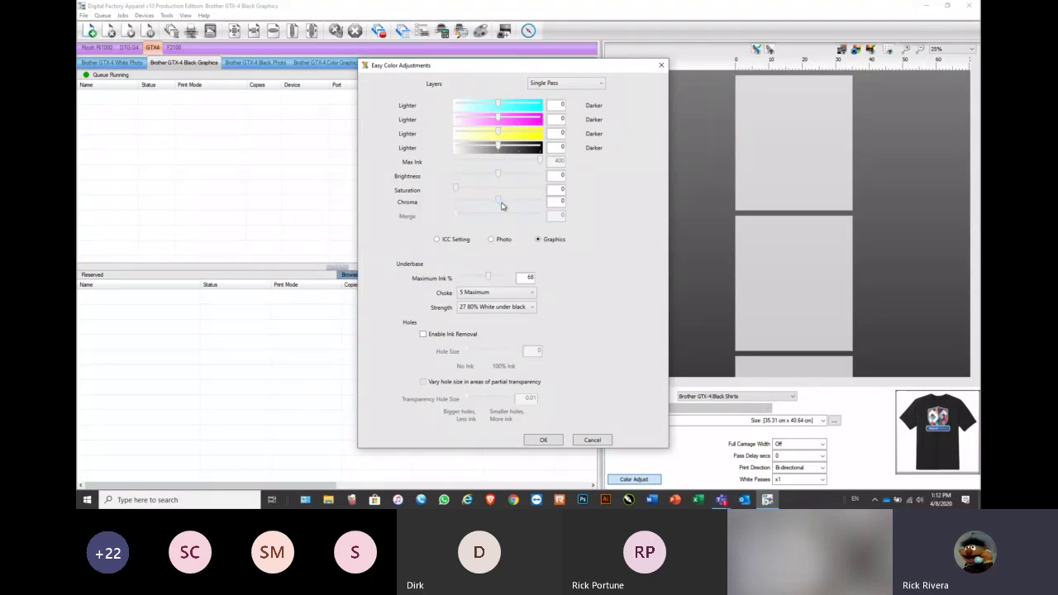
{"action": "left_click_drag", "start_coordinate": [499, 205], "coordinate": [516, 202]}
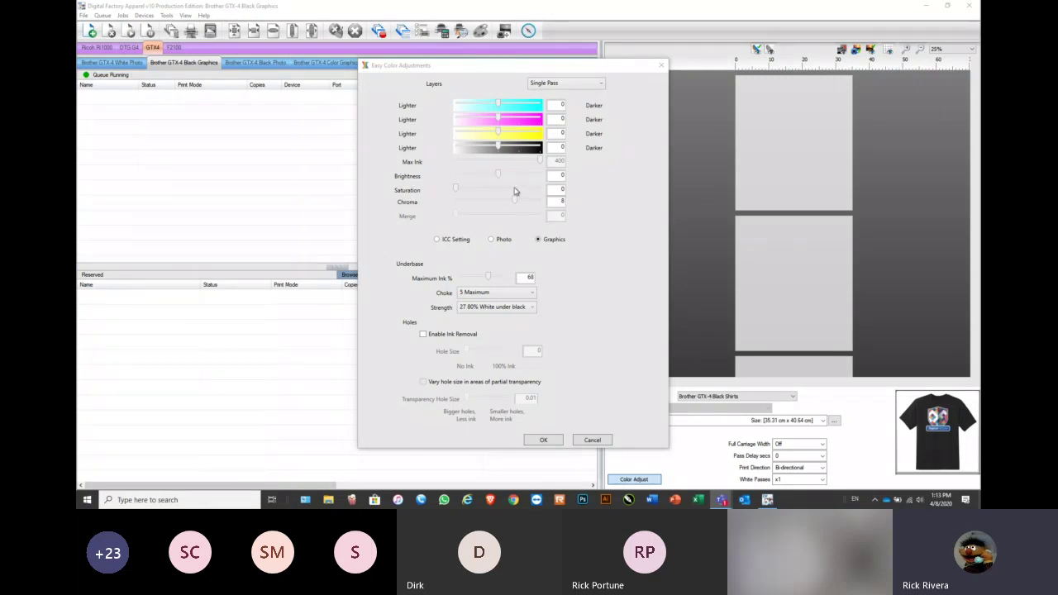
Compare the ICC Setting, Photo and Graphics rendering options and the adjustments each one offers
{"action": "left_click", "coordinate": [517, 252]}
{"action": "left_click", "coordinate": [493, 240]}
{"action": "left_click", "coordinate": [539, 241]}
{"action": "left_click", "coordinate": [493, 239]}
{"action": "left_click", "coordinate": [538, 241]}
{"action": "left_click", "coordinate": [493, 239]}
{"action": "left_click", "coordinate": [437, 239]}
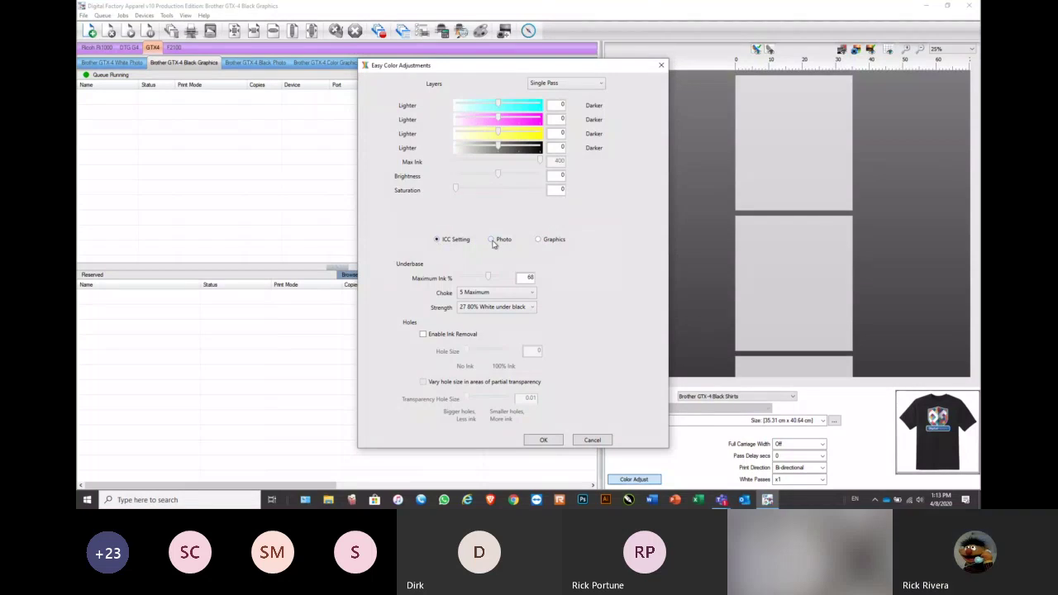
{"action": "left_click", "coordinate": [493, 240]}
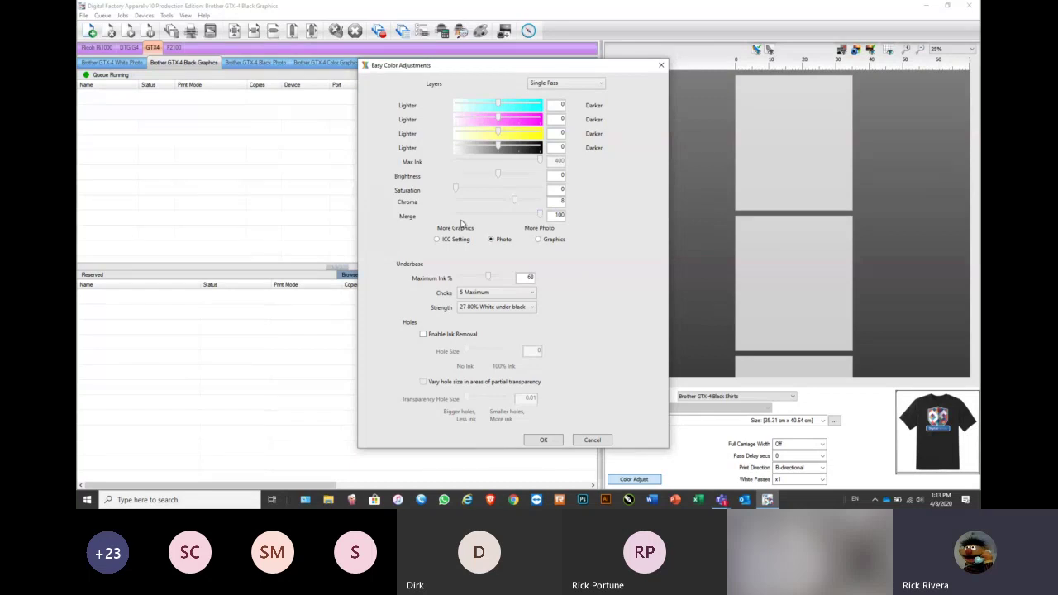
Check the Merge adjustment for Photo rendering, then choose Graphics rendering and apply the color adjustments
{"action": "left_click", "coordinate": [539, 239]}
{"action": "left_click", "coordinate": [494, 241]}
{"action": "mouse_move", "coordinate": [541, 215]}
{"action": "left_mouse_down"}
{"action": "mouse_move", "coordinate": [460, 217]}
{"action": "mouse_move", "coordinate": [550, 228]}
{"action": "left_mouse_up"}
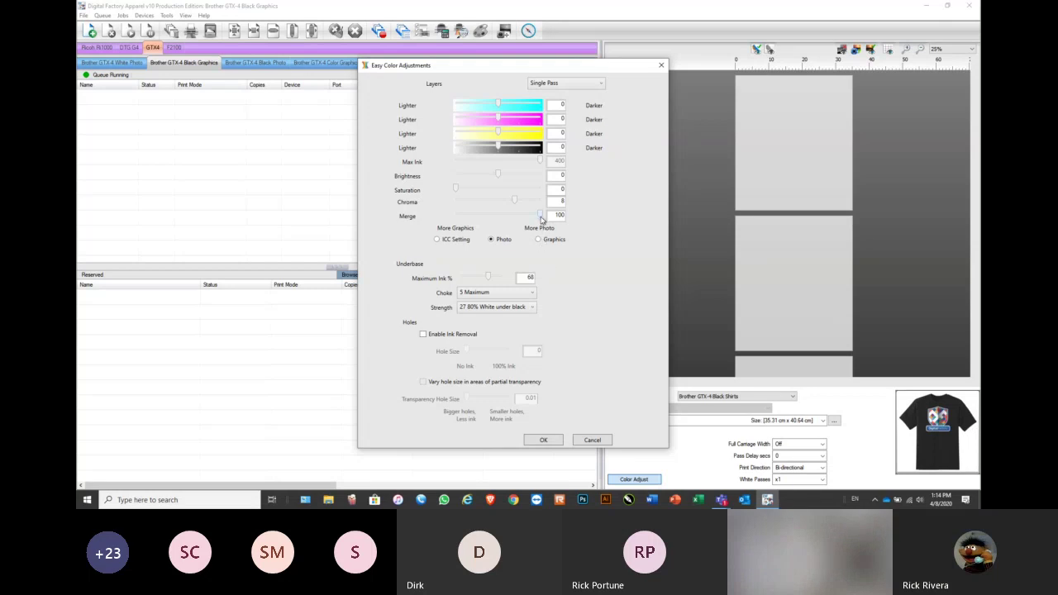
{"action": "left_click", "coordinate": [537, 240]}
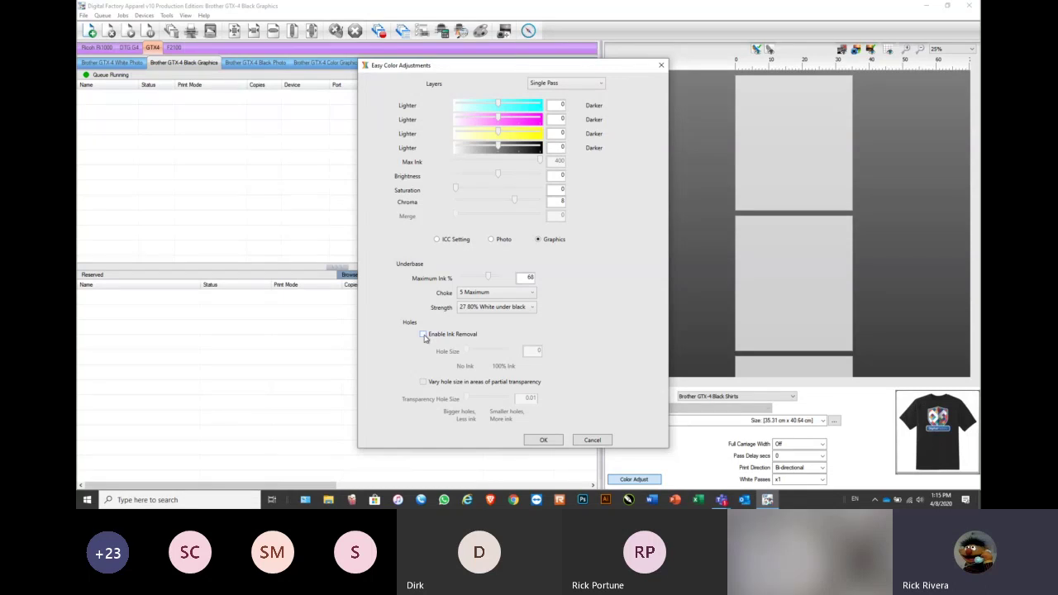
{"action": "left_click", "coordinate": [543, 440]}
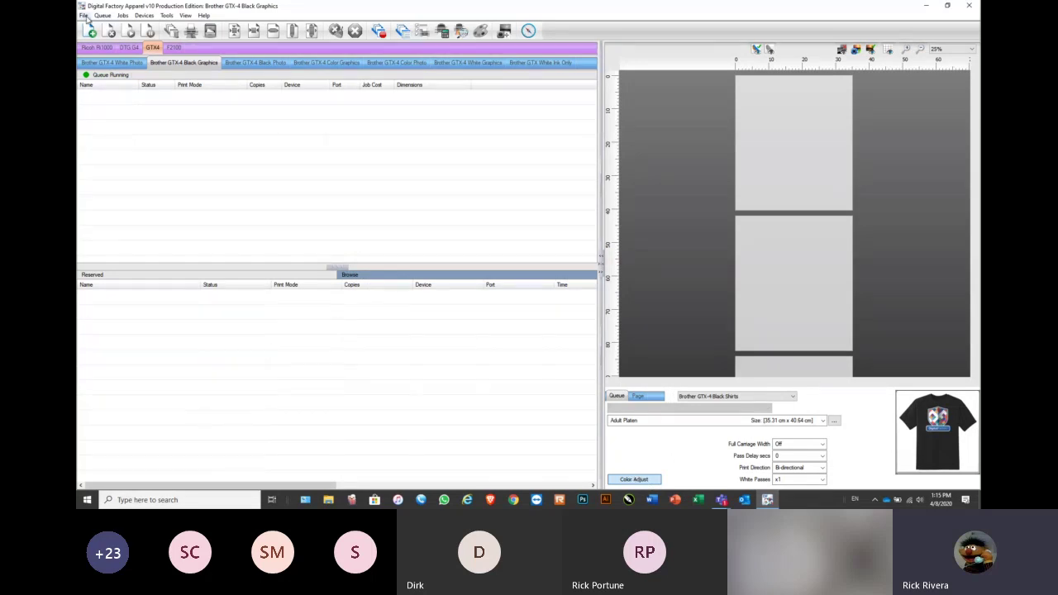
Open the file import dialog at the Desktop folder and examine the list of supported file types
{"action": "left_click", "coordinate": [83, 16]}
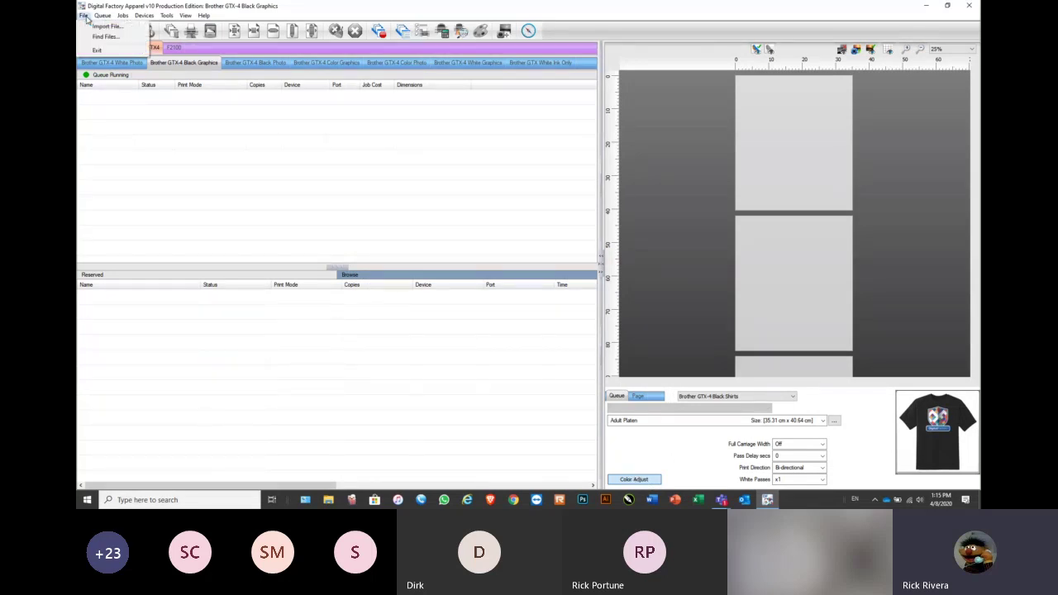
{"action": "left_click", "coordinate": [94, 25]}
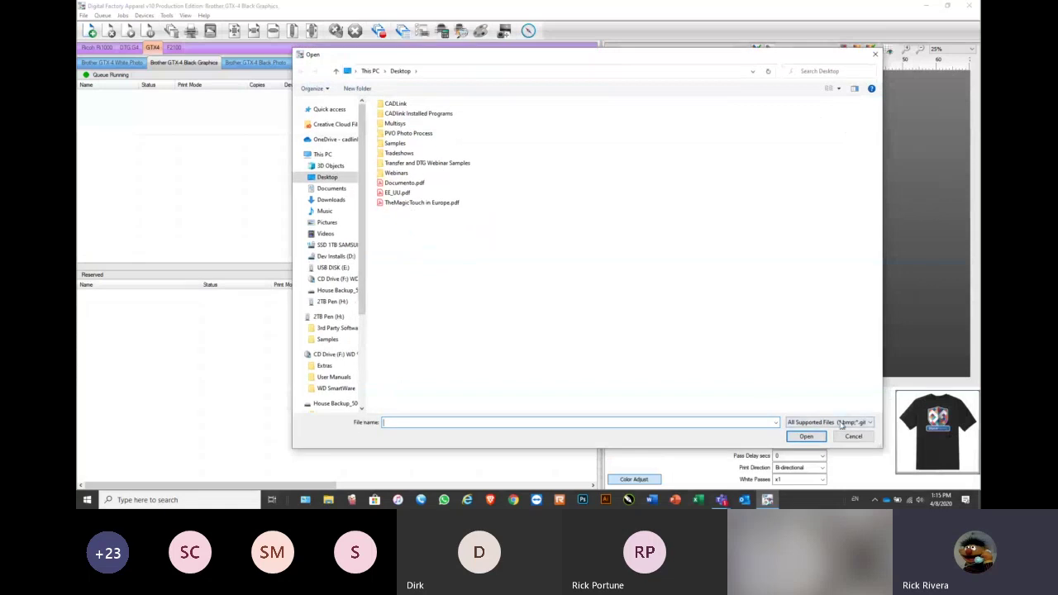
{"action": "left_click_drag", "start_coordinate": [868, 442], "coordinate": [878, 338]}
{"action": "left_click", "coordinate": [870, 317]}
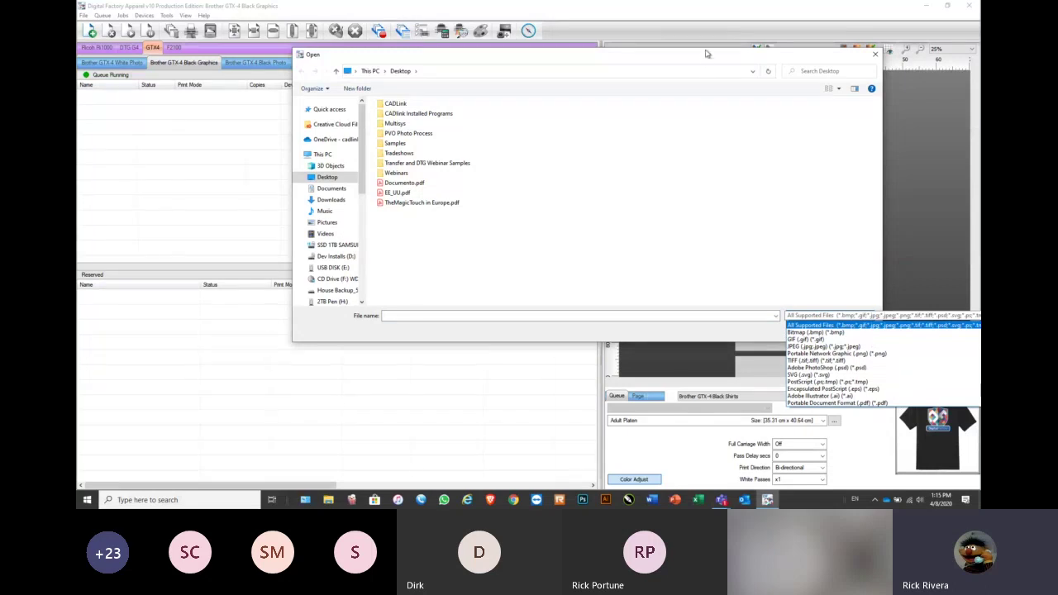
{"action": "left_click", "coordinate": [654, 59]}
{"action": "left_click_drag", "start_coordinate": [634, 57], "coordinate": [524, 52]}
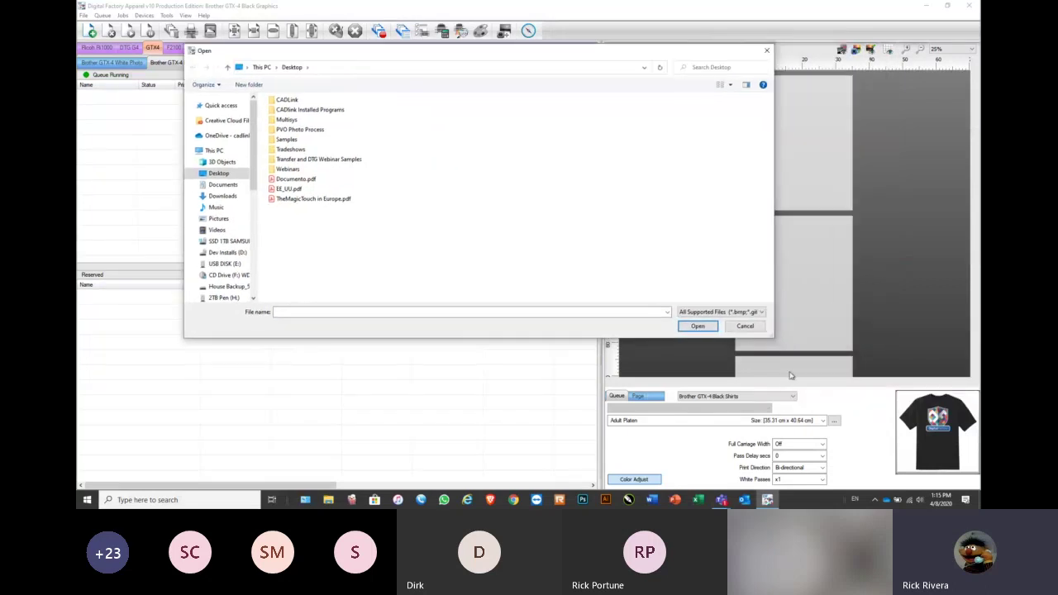
Check the supported file formats in the import dialog once more and close it without importing anything
{"action": "left_click", "coordinate": [762, 318]}
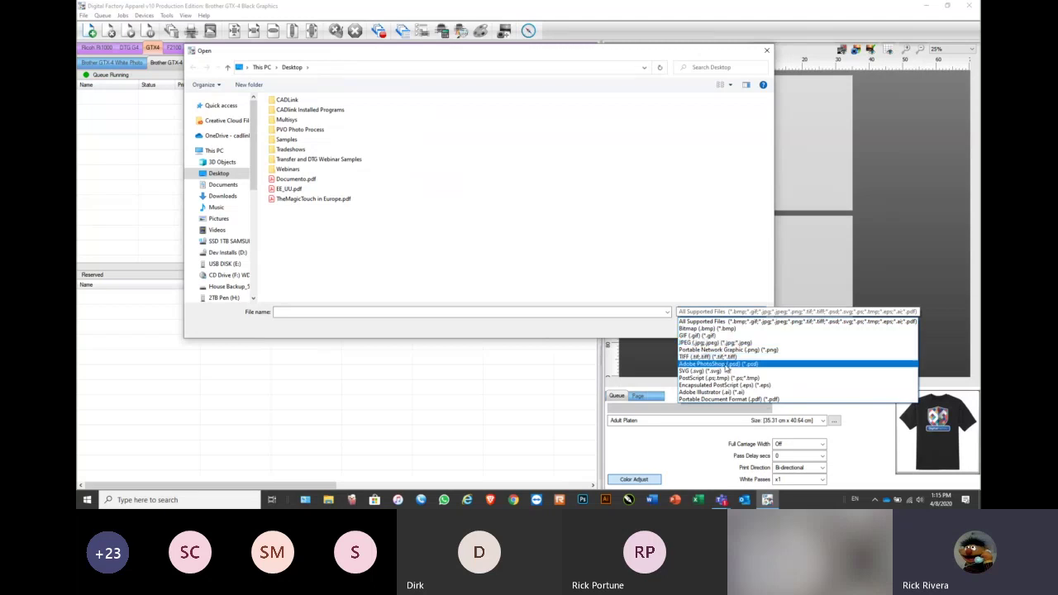
{"action": "left_click", "coordinate": [685, 268]}
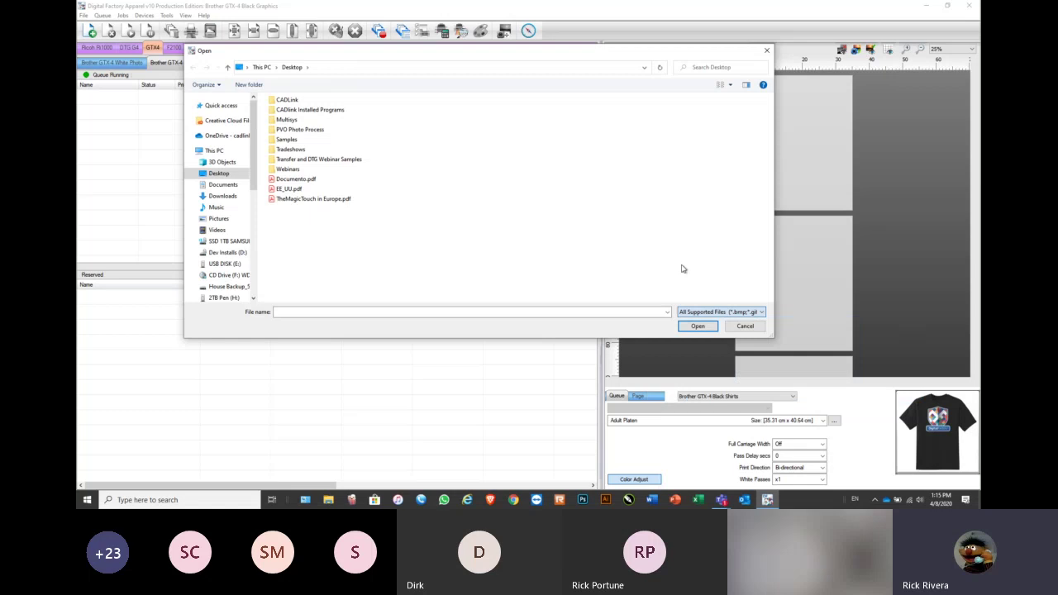
{"action": "left_click", "coordinate": [745, 327]}
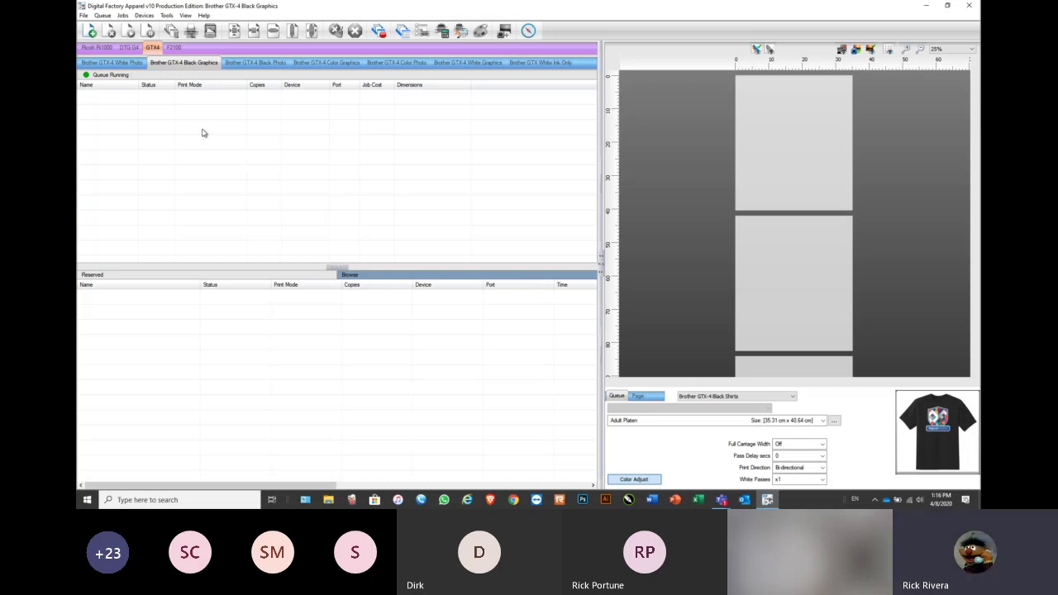
Examine the port choices for the Ri 1000 Black Graphics queue in the Queue Manager
{"action": "left_click", "coordinate": [103, 16]}
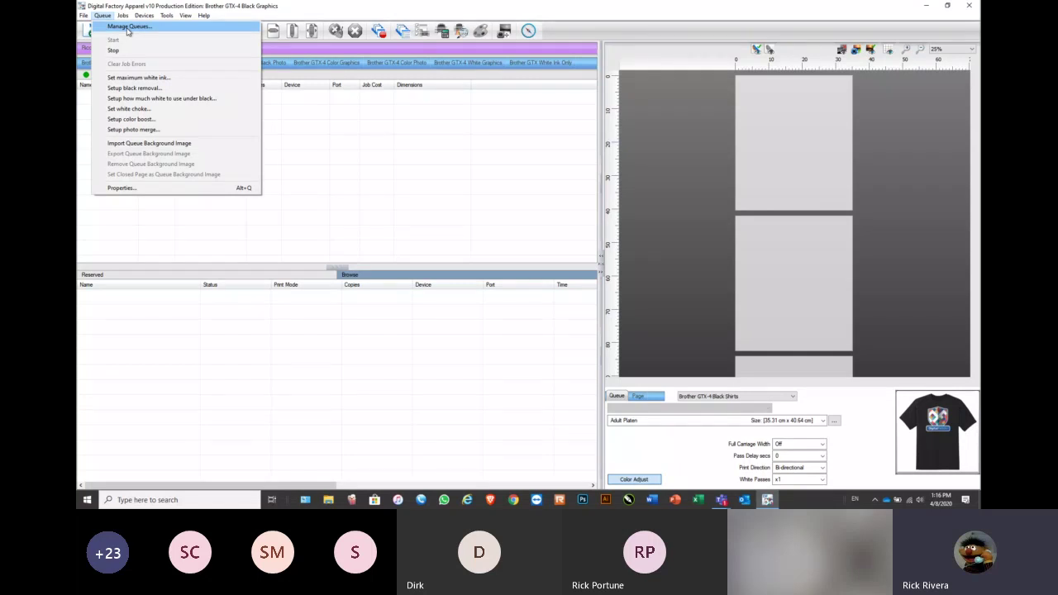
{"action": "left_click", "coordinate": [128, 28]}
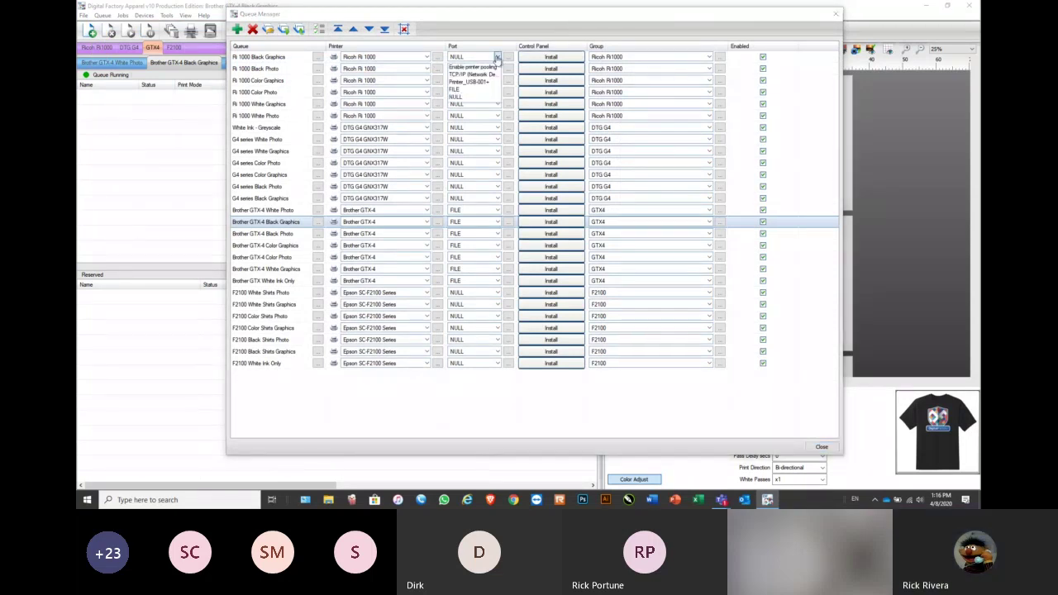
{"action": "left_click", "coordinate": [836, 15]}
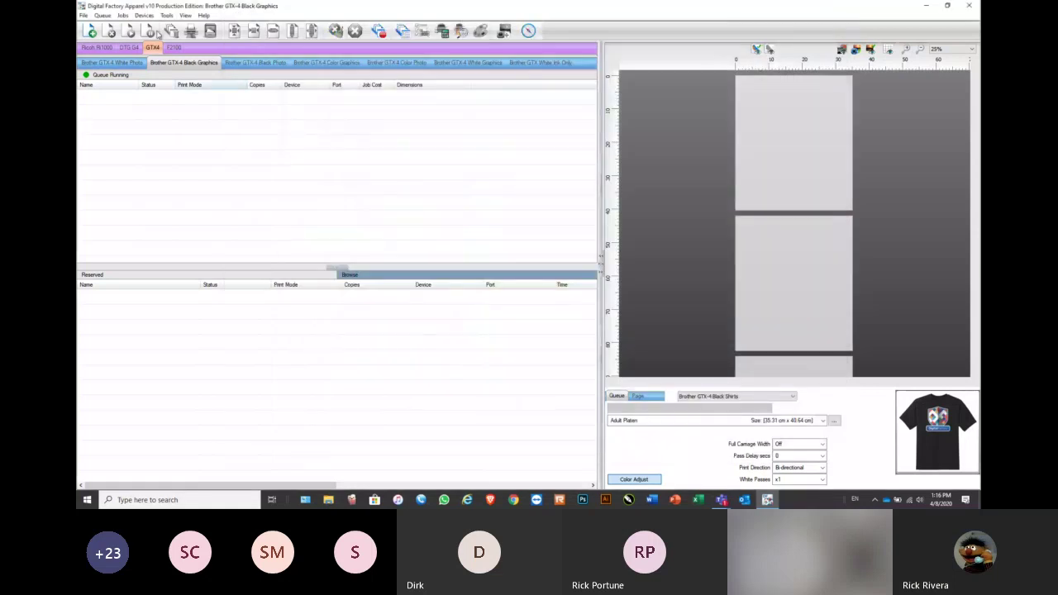
Start the maximum white ink setup for the queue with the 16x18 page size
{"action": "left_click", "coordinate": [103, 16]}
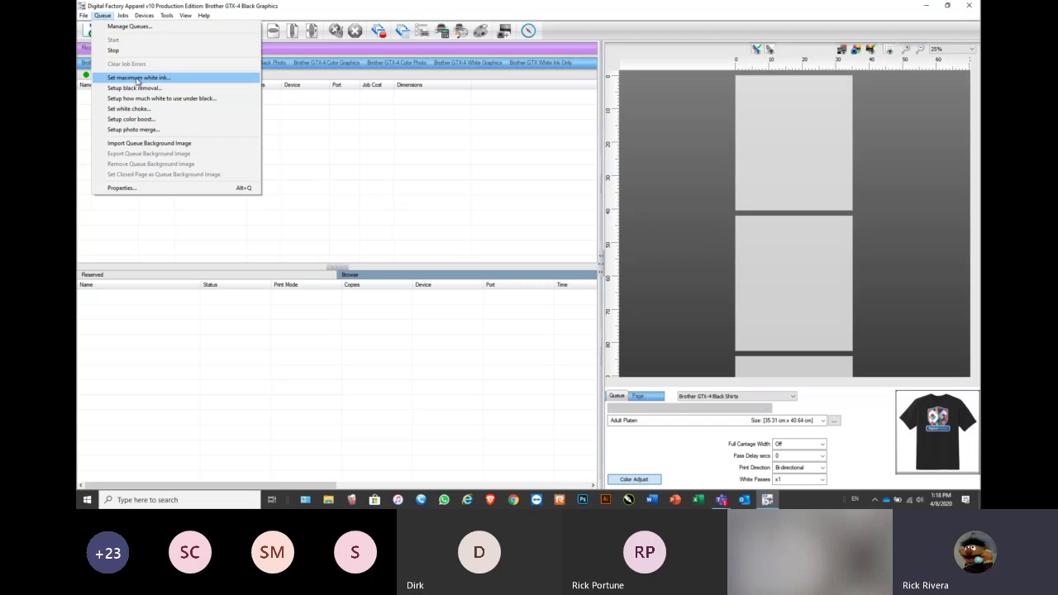
{"action": "left_click", "coordinate": [142, 81]}
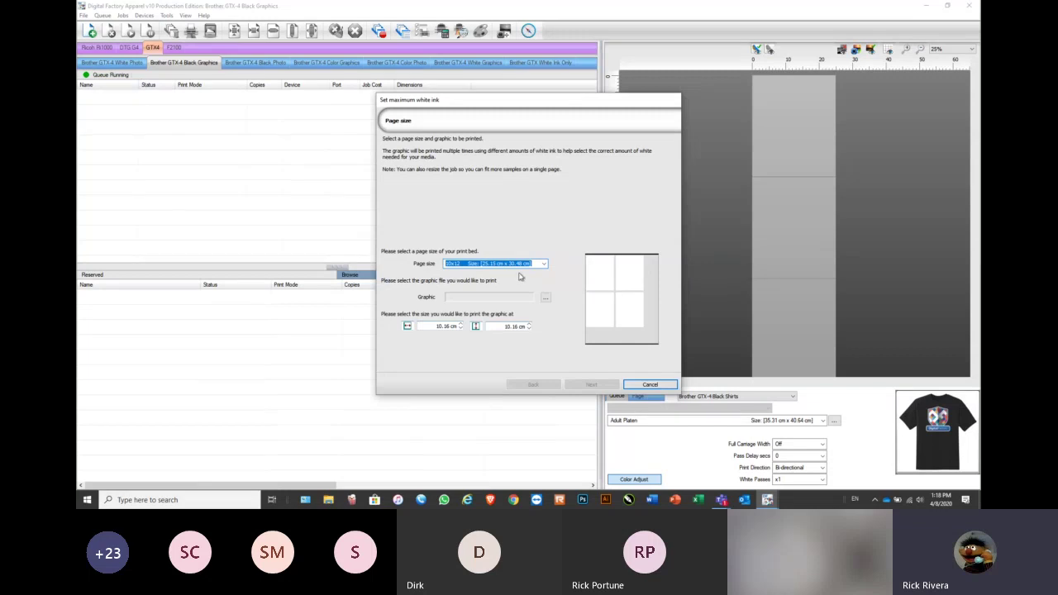
{"action": "left_click", "coordinate": [544, 264]}
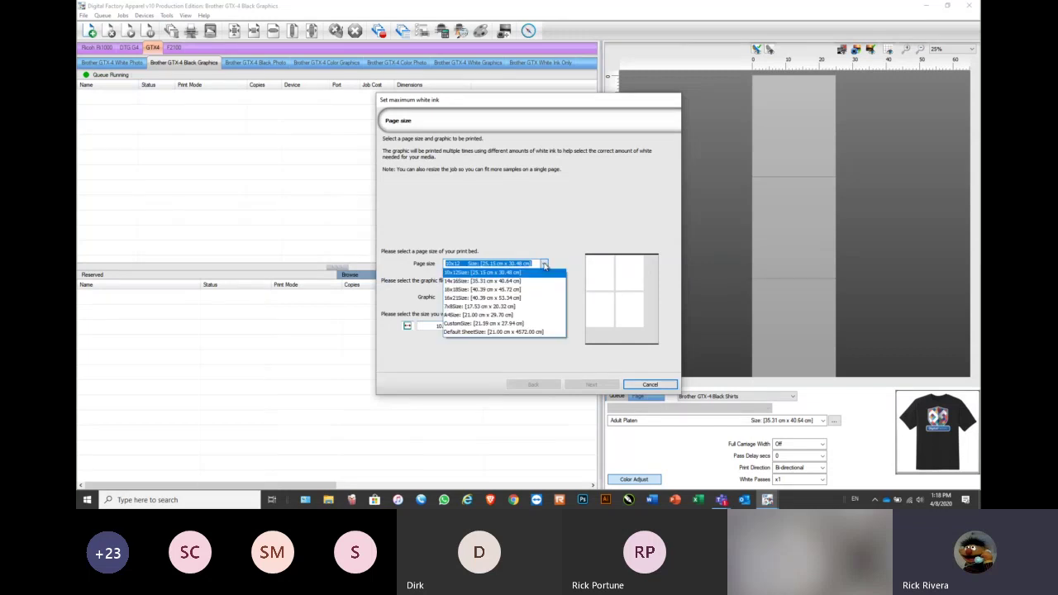
{"action": "left_click", "coordinate": [465, 290]}
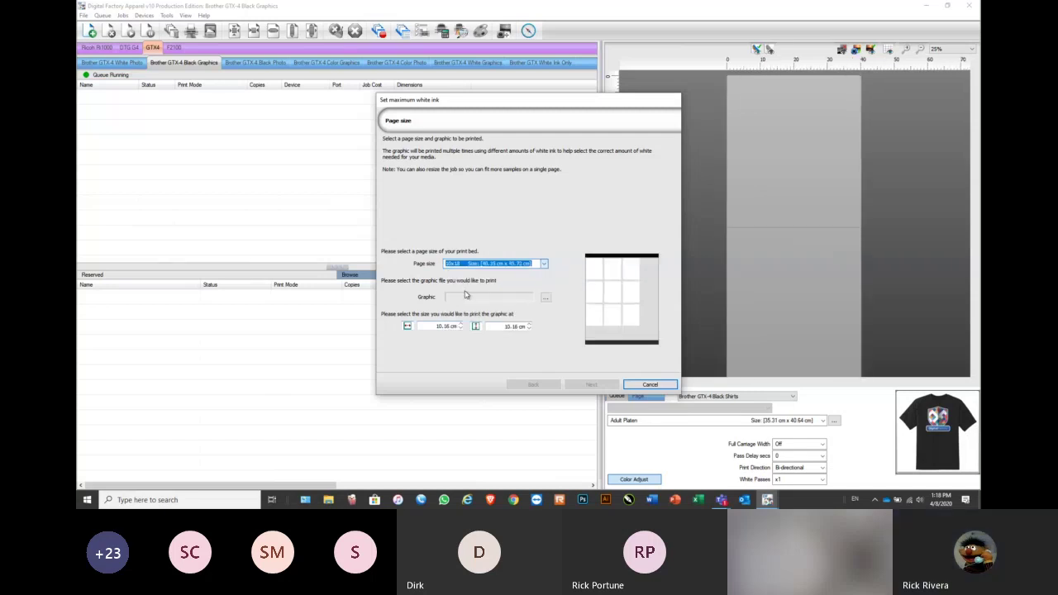
Use 4 KnockMeBlackOut.jpg from the Transfer and DTG Webinar Samples folder as the test graphic
{"action": "left_click", "coordinate": [545, 299]}
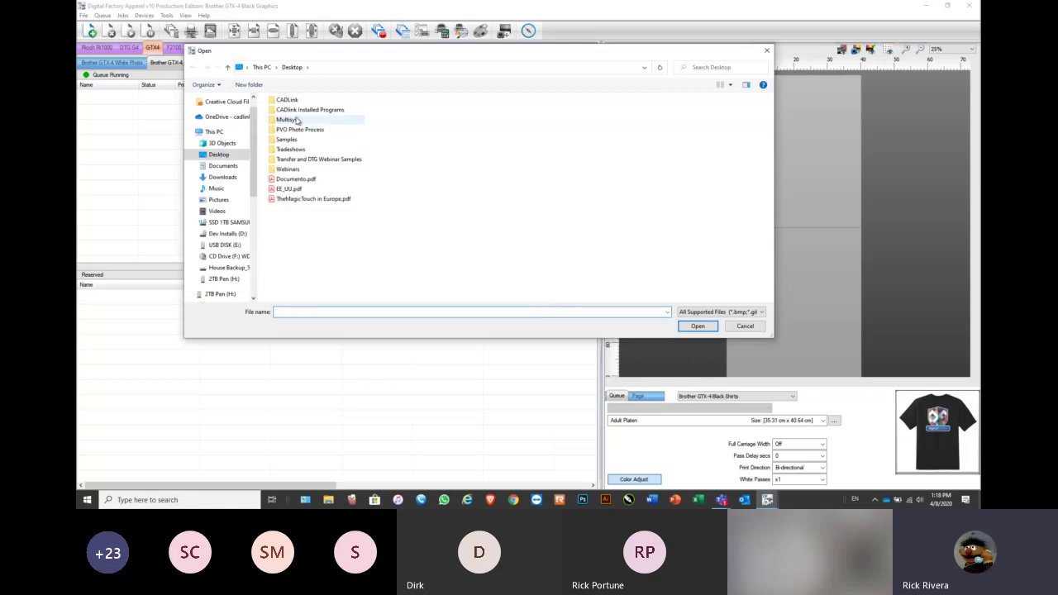
{"action": "double_click", "coordinate": [287, 161]}
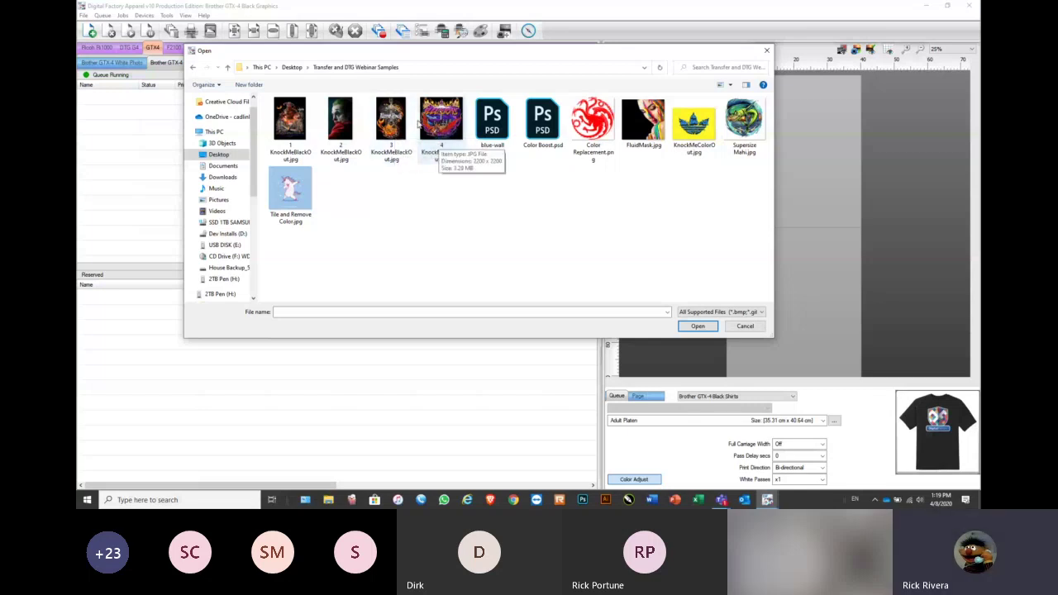
{"action": "double_click", "coordinate": [442, 120]}
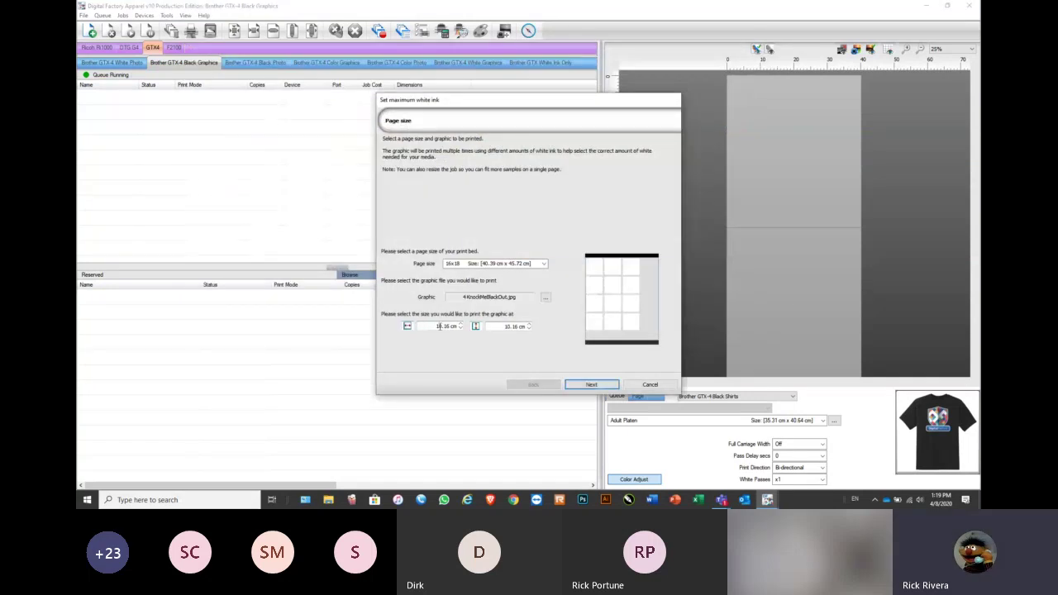
Continue to the maximum white settings and print the Max White ink chart to the queue
{"action": "left_click", "coordinate": [591, 384]}
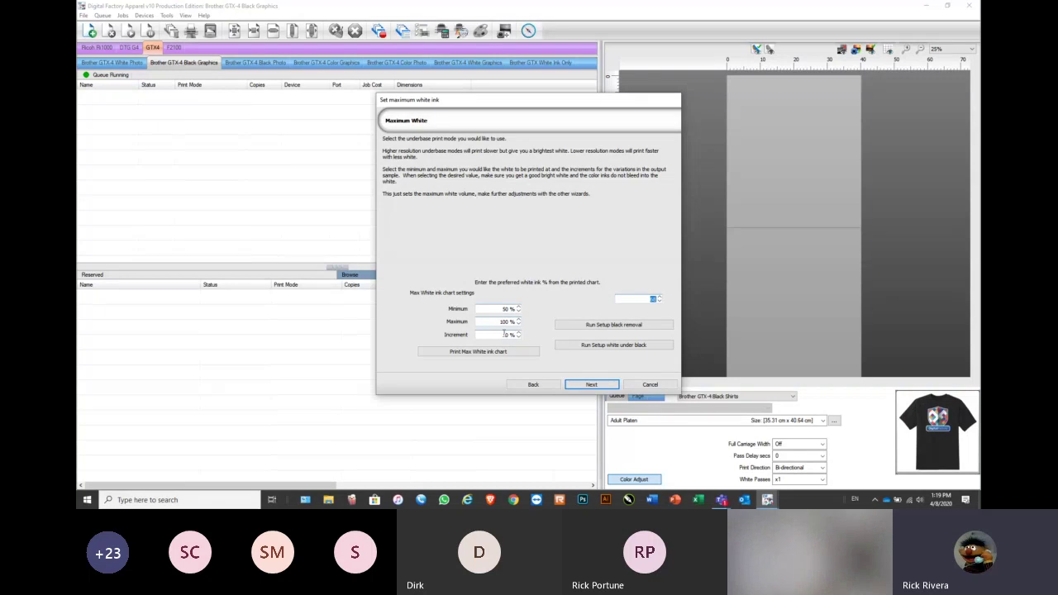
{"action": "left_click", "coordinate": [480, 353]}
{"action": "left_click", "coordinate": [480, 352]}
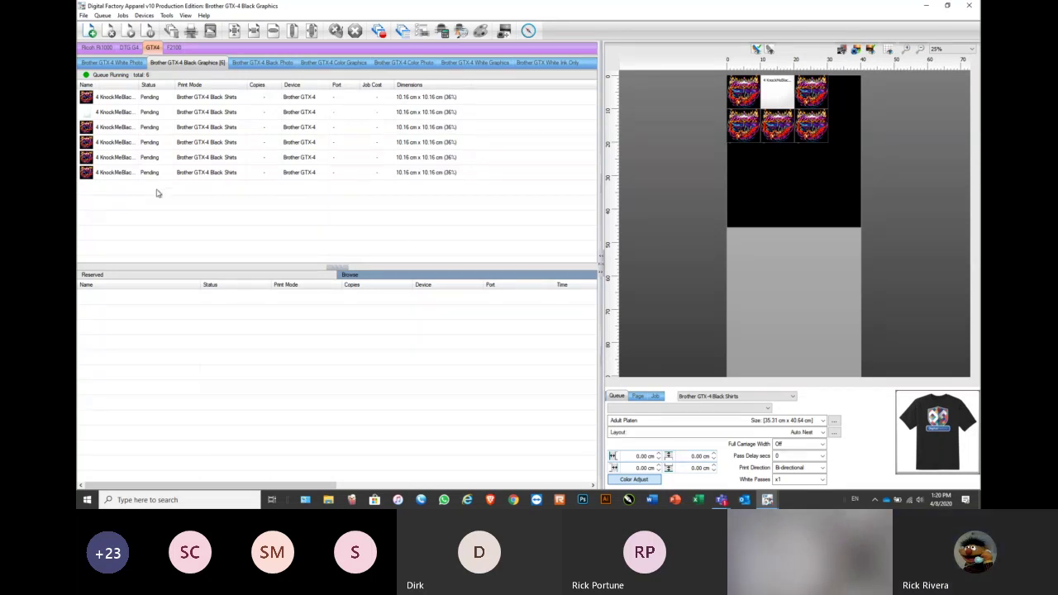
Select all the 4 KnockMeBlackOut chart jobs in the queue and process them as RIP Only
{"action": "left_click", "coordinate": [128, 113]}
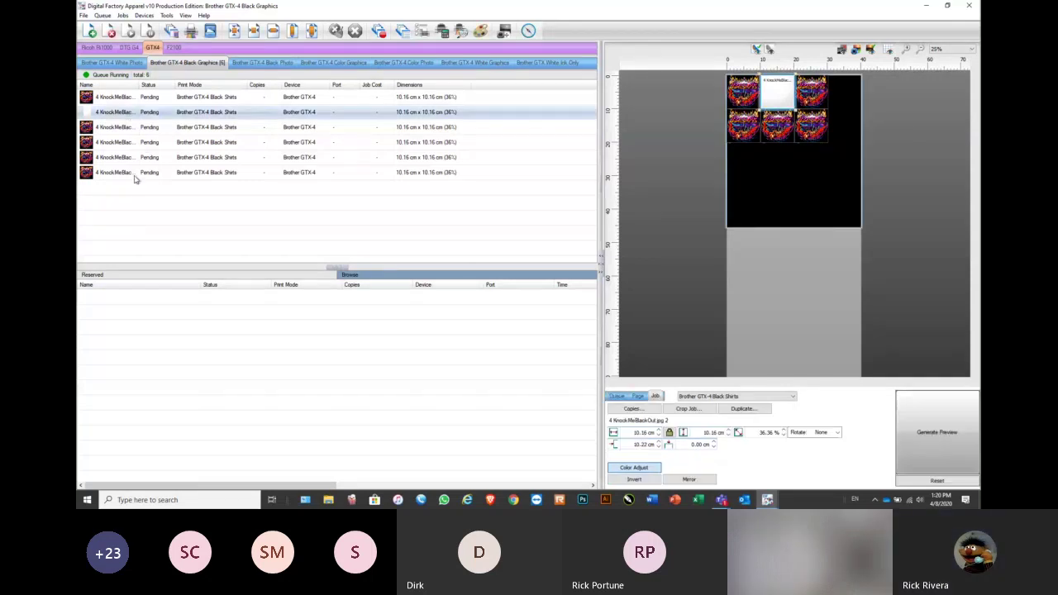
{"action": "left_click", "coordinate": [128, 100]}
{"action": "left_click", "coordinate": [127, 116]}
{"action": "left_click_drag", "start_coordinate": [170, 208], "coordinate": [99, 98]}
{"action": "right_click", "coordinate": [99, 97]}
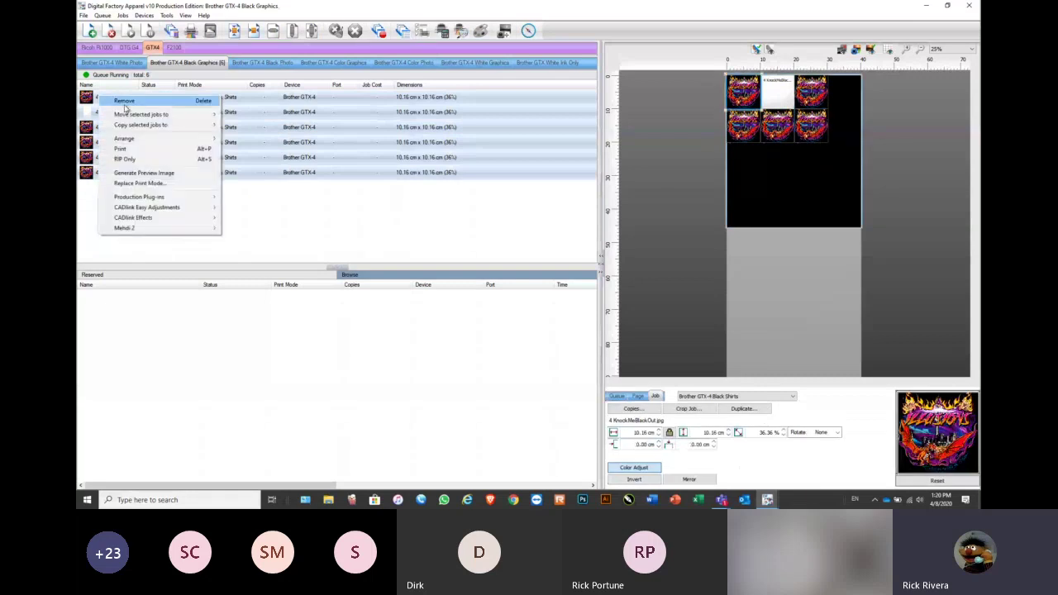
{"action": "left_click", "coordinate": [135, 162]}
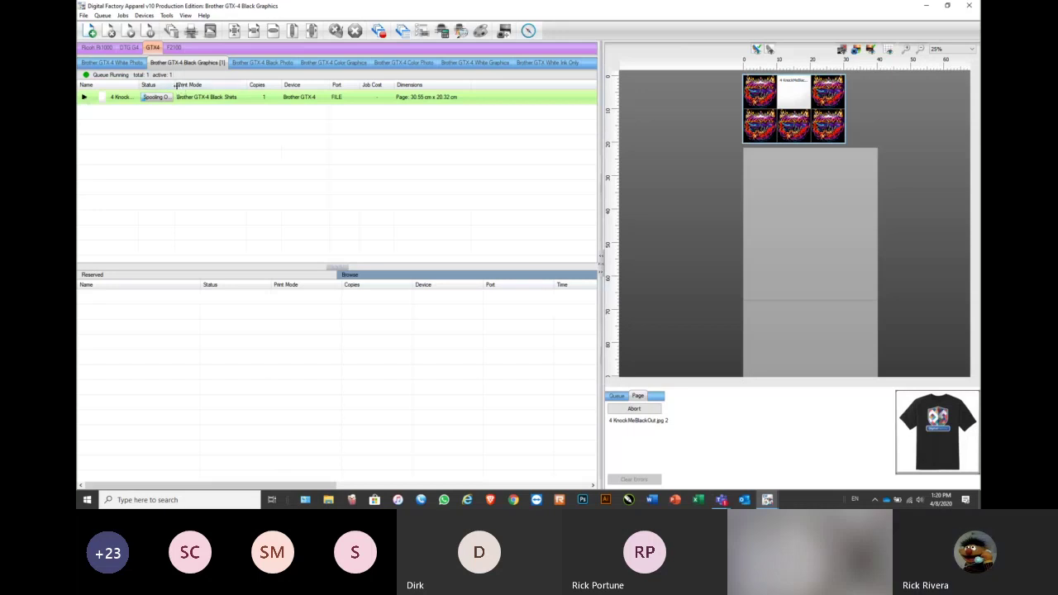
Widen the Status and Name columns of the job list and move the Job Cost column ahead of Copies
{"action": "left_click_drag", "start_coordinate": [175, 85], "coordinate": [207, 85]}
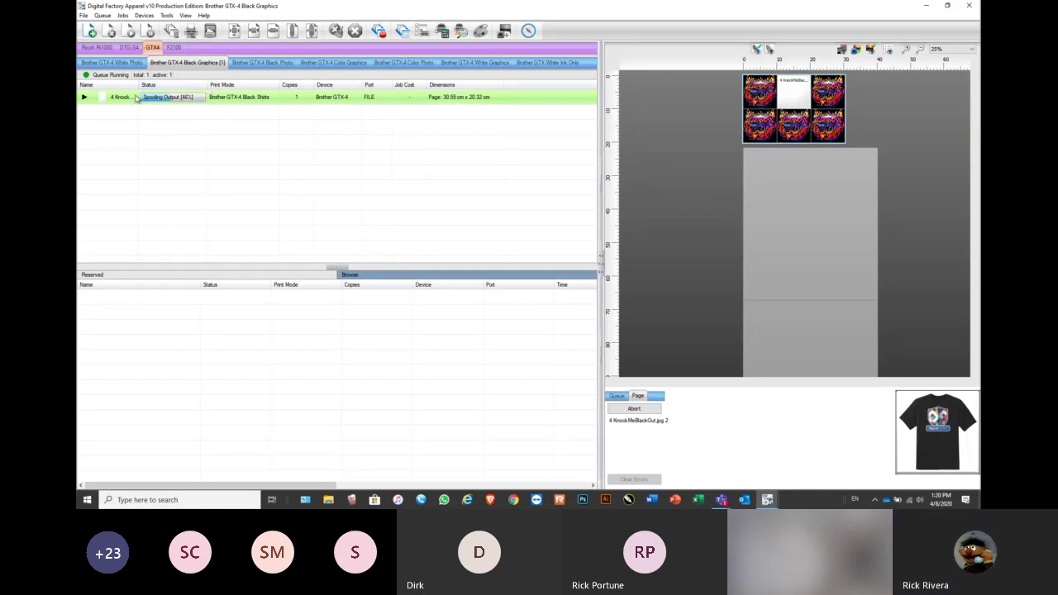
{"action": "mouse_move", "coordinate": [138, 84]}
{"action": "left_mouse_down"}
{"action": "mouse_move", "coordinate": [168, 84]}
{"action": "mouse_move", "coordinate": [142, 85]}
{"action": "mouse_move", "coordinate": [151, 84]}
{"action": "left_mouse_up"}
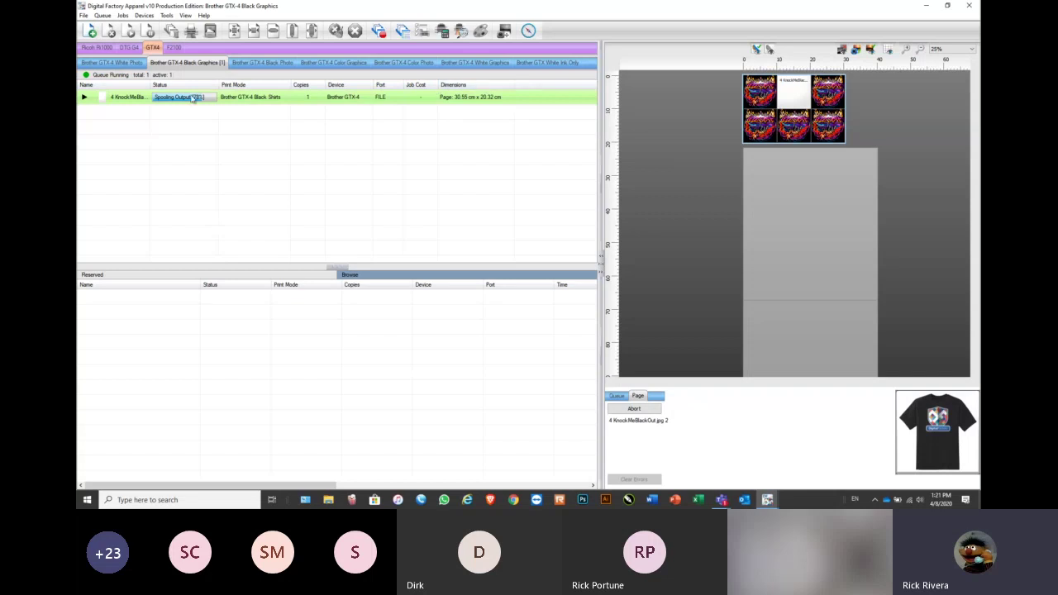
{"action": "right_click", "coordinate": [523, 87]}
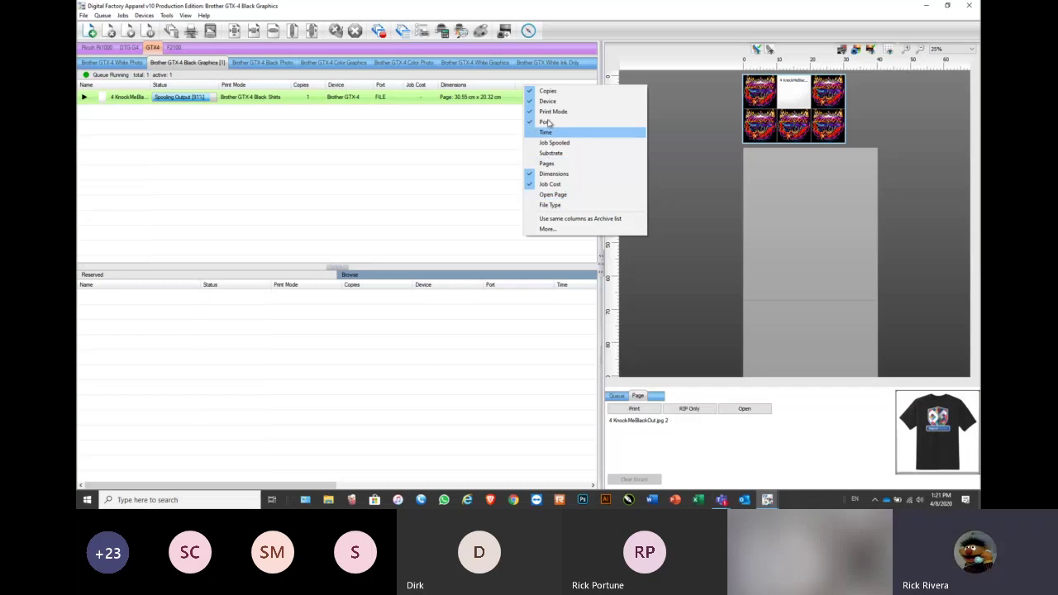
{"action": "left_click", "coordinate": [535, 134]}
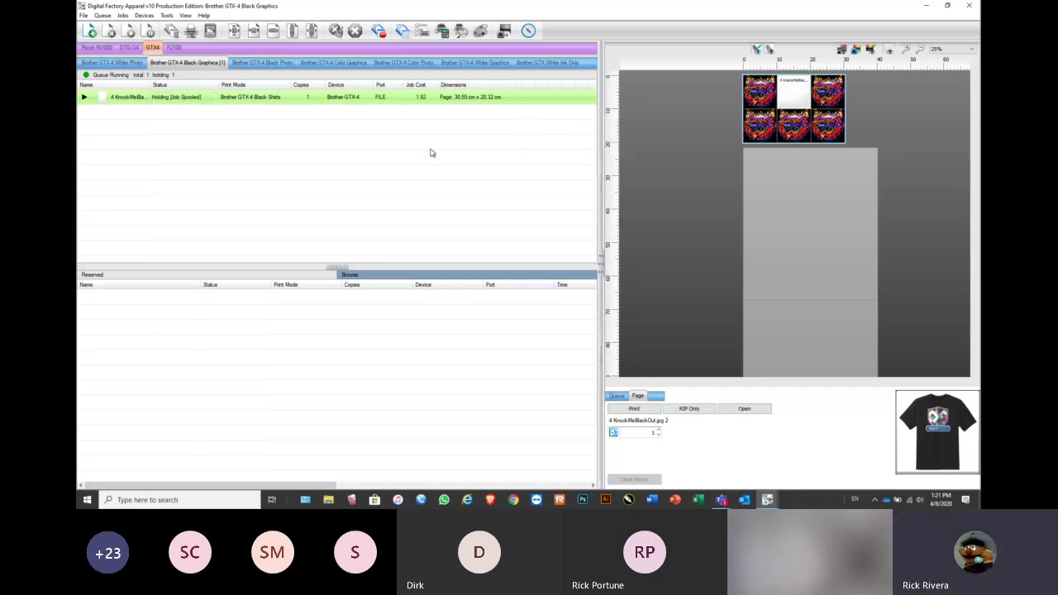
{"action": "left_click_drag", "start_coordinate": [417, 86], "coordinate": [313, 88]}
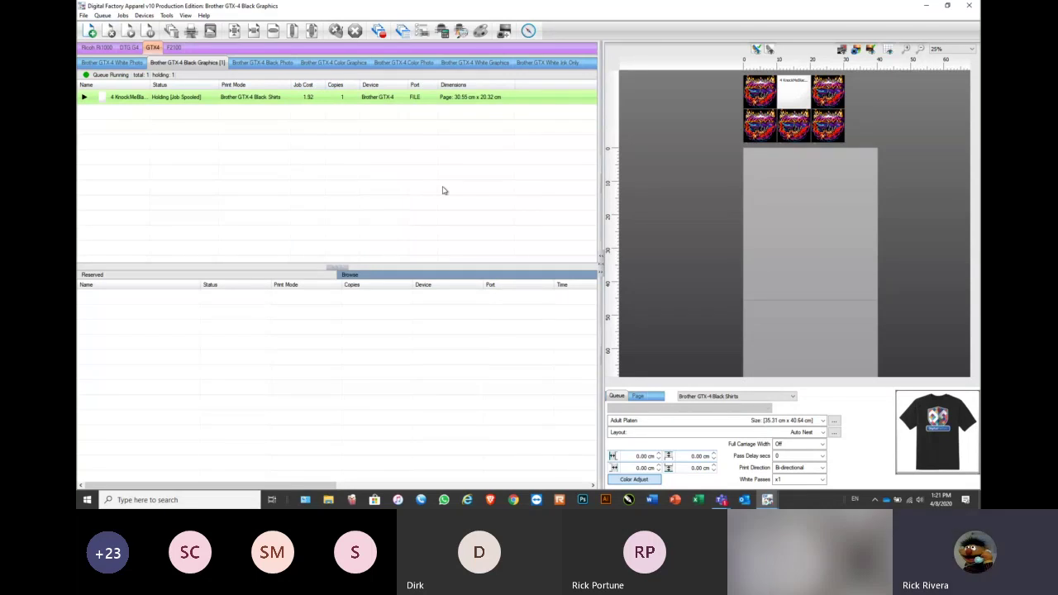
Inspect the spooled chart's raw data zoomed in to compare the white ink percentages, then close the viewer
{"action": "left_click", "coordinate": [152, 99]}
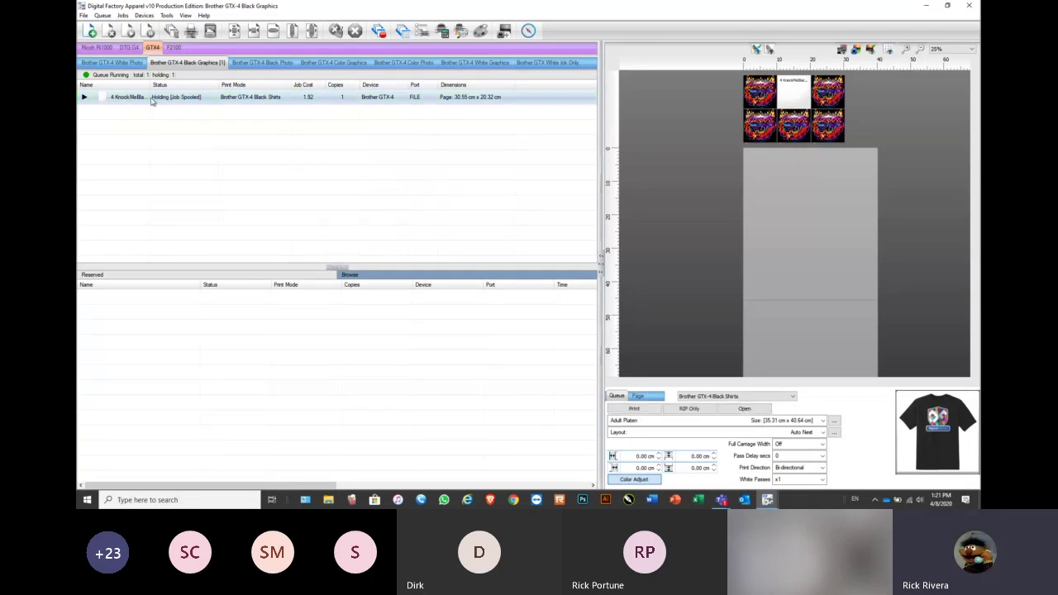
{"action": "right_click", "coordinate": [152, 100]}
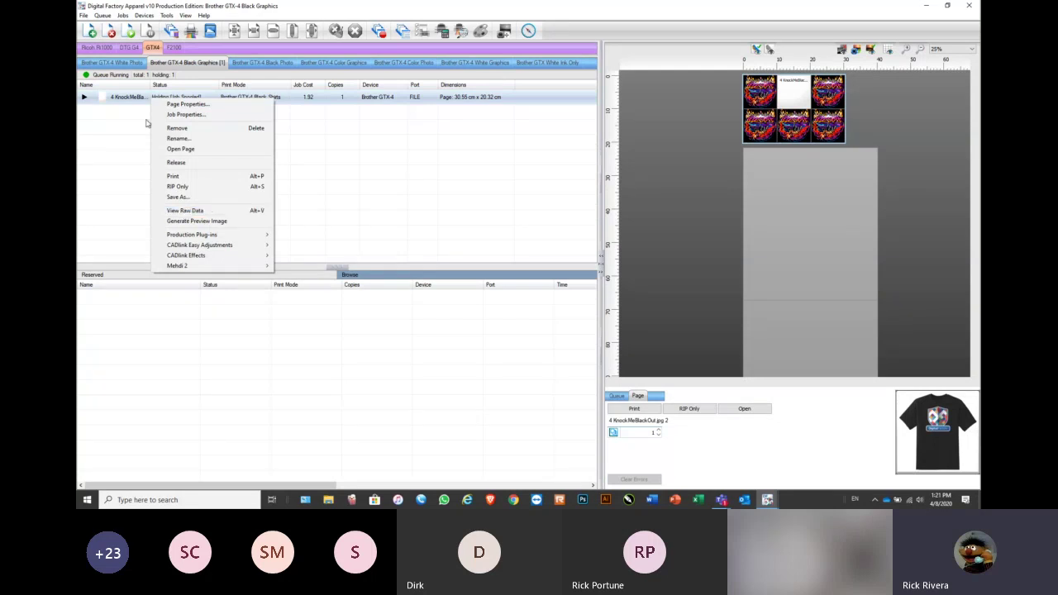
{"action": "left_click", "coordinate": [181, 211]}
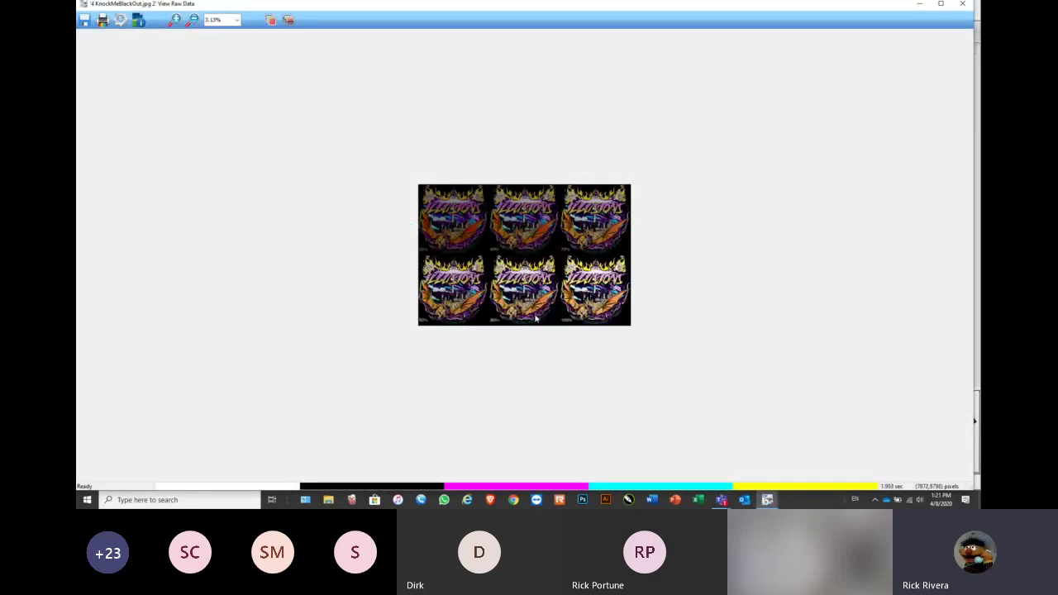
{"action": "left_click", "coordinate": [177, 20]}
{"action": "left_click", "coordinate": [523, 238]}
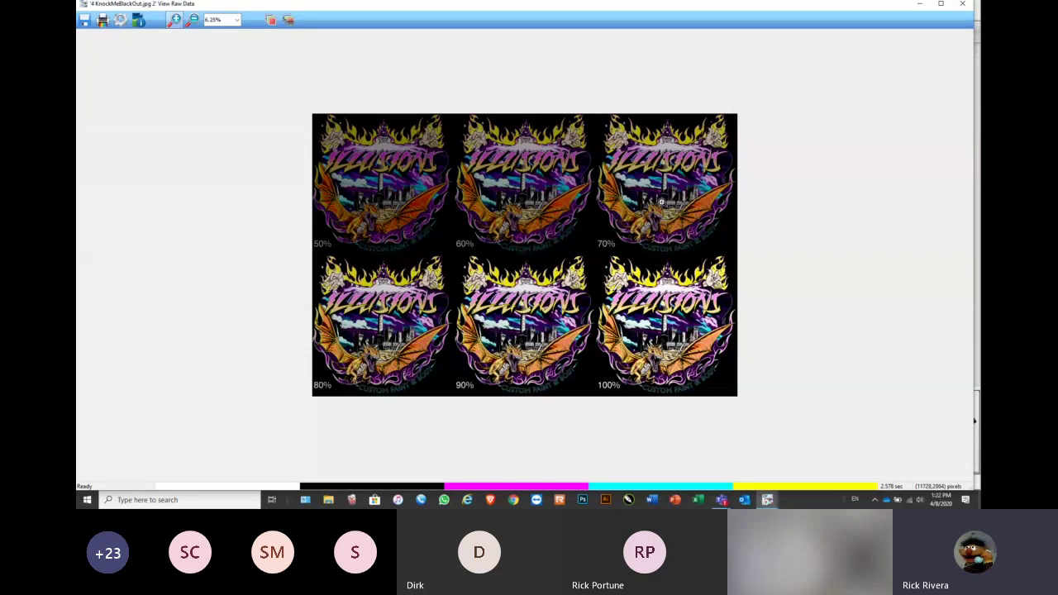
{"action": "left_click", "coordinate": [964, 7]}
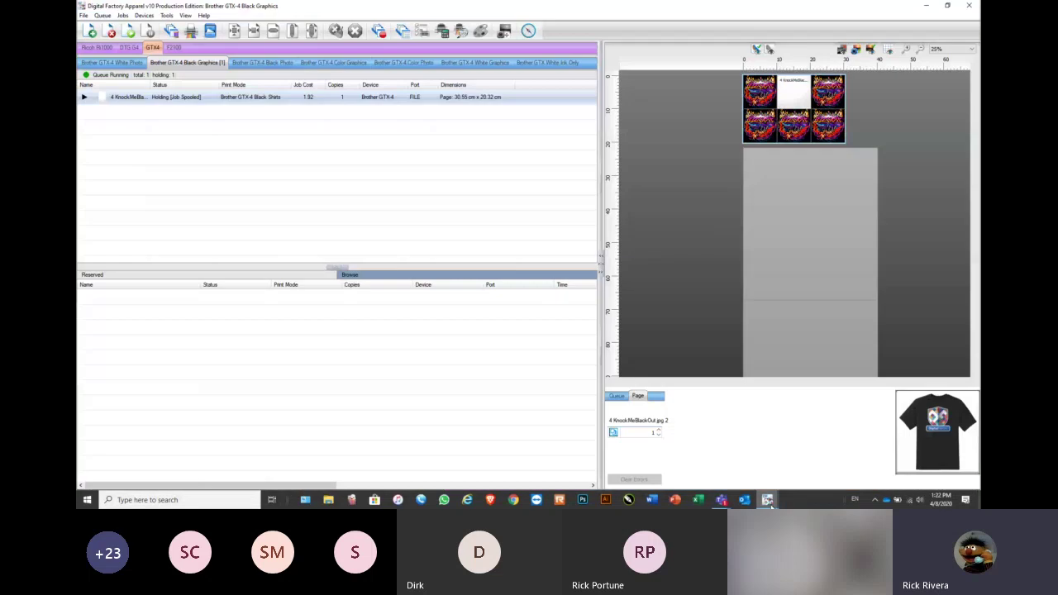
Return to the maximum white ink setup and set the preferred white ink to 80%
{"action": "left_click", "coordinate": [740, 451]}
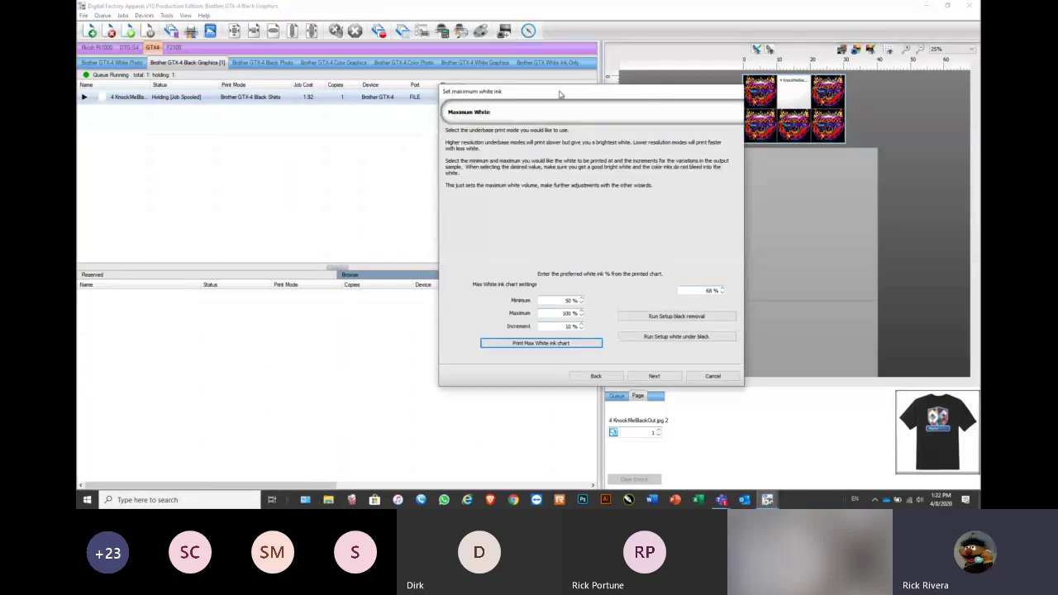
{"action": "left_click_drag", "start_coordinate": [560, 94], "coordinate": [436, 110]}
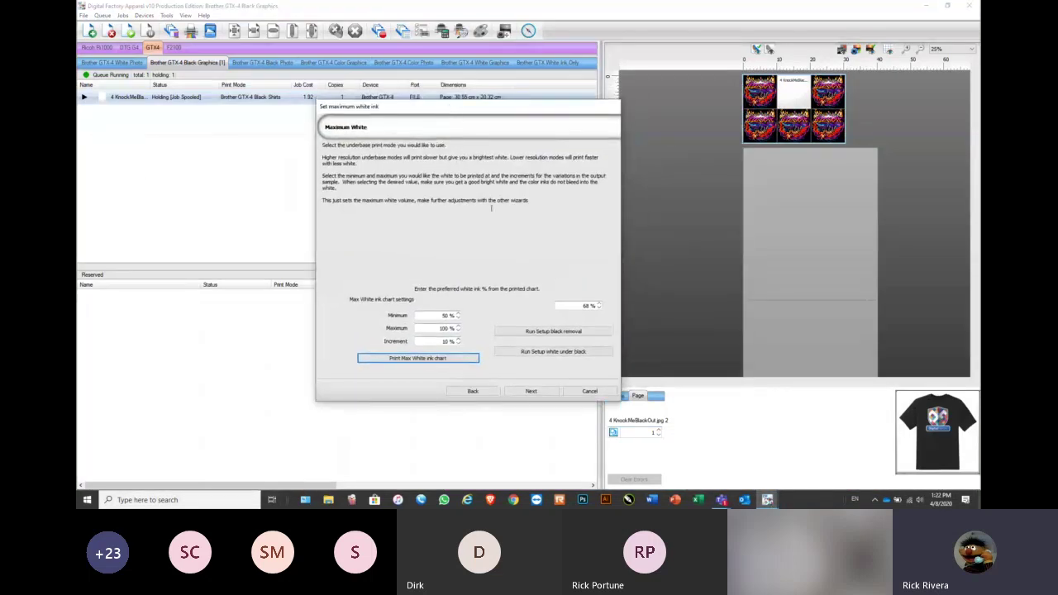
{"action": "double_click", "coordinate": [590, 305]}
{"action": "type", "text": "80"}
{"action": "key", "text": "Tab"}
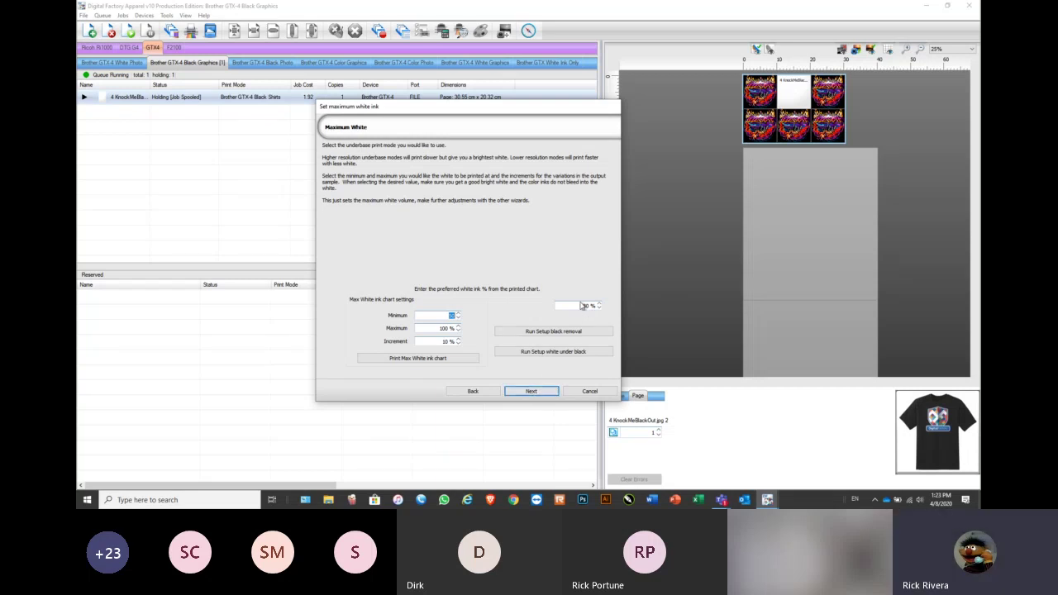
Save the maximum white ink settings as a new print mode named Brother GTX-4 Black Hoodies
{"action": "left_click", "coordinate": [531, 392]}
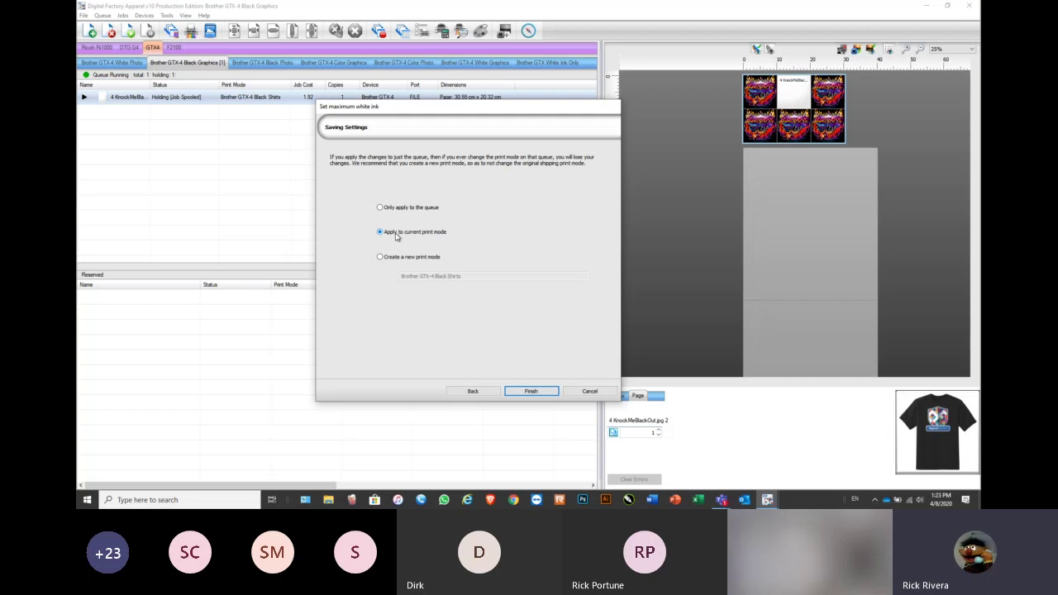
{"action": "left_click", "coordinate": [385, 258]}
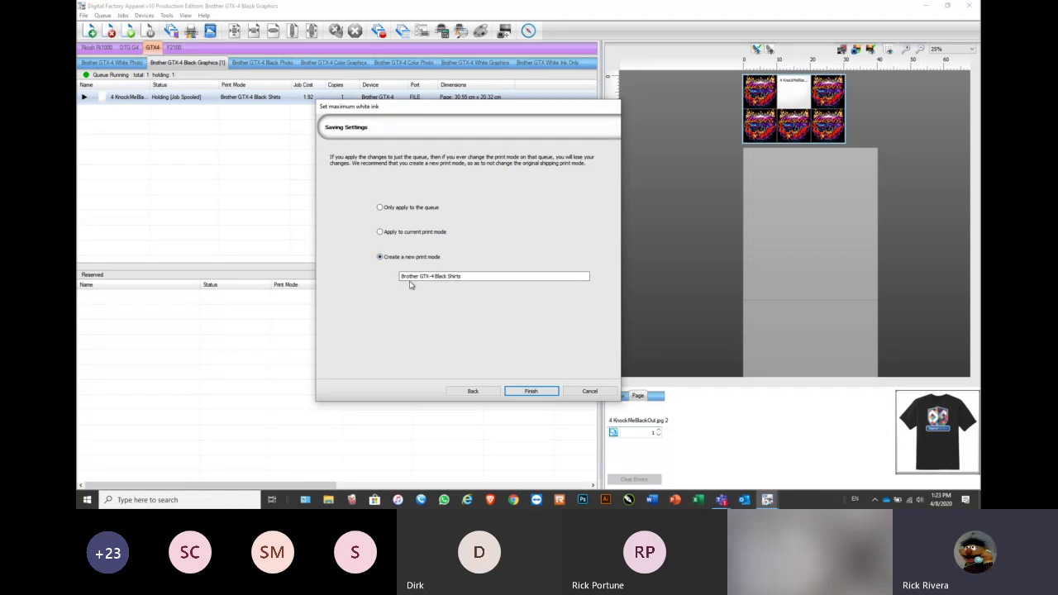
{"action": "left_click", "coordinate": [477, 277]}
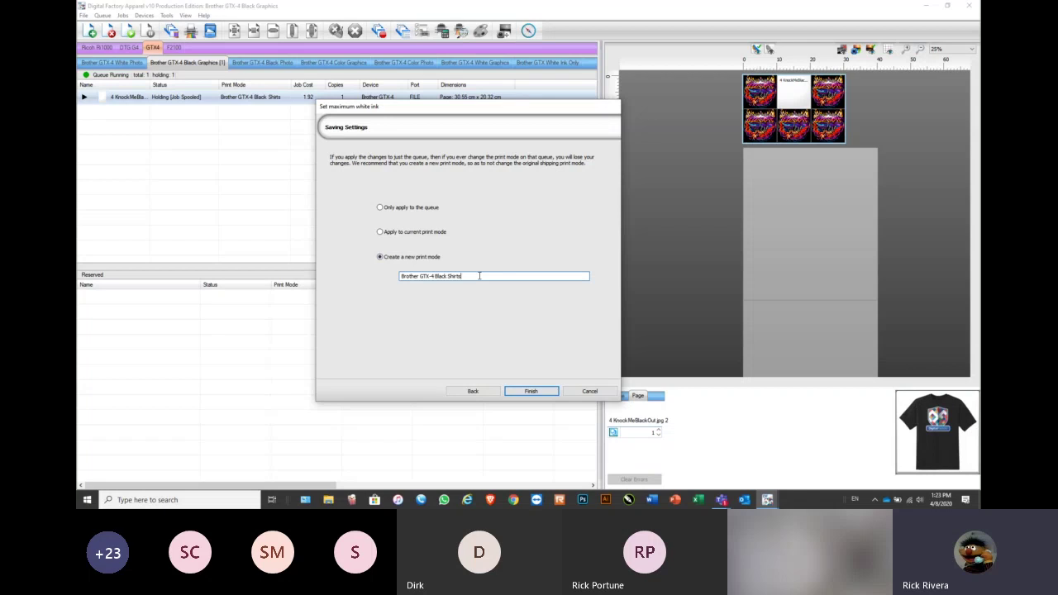
{"action": "type", "text": "Hoodies"}
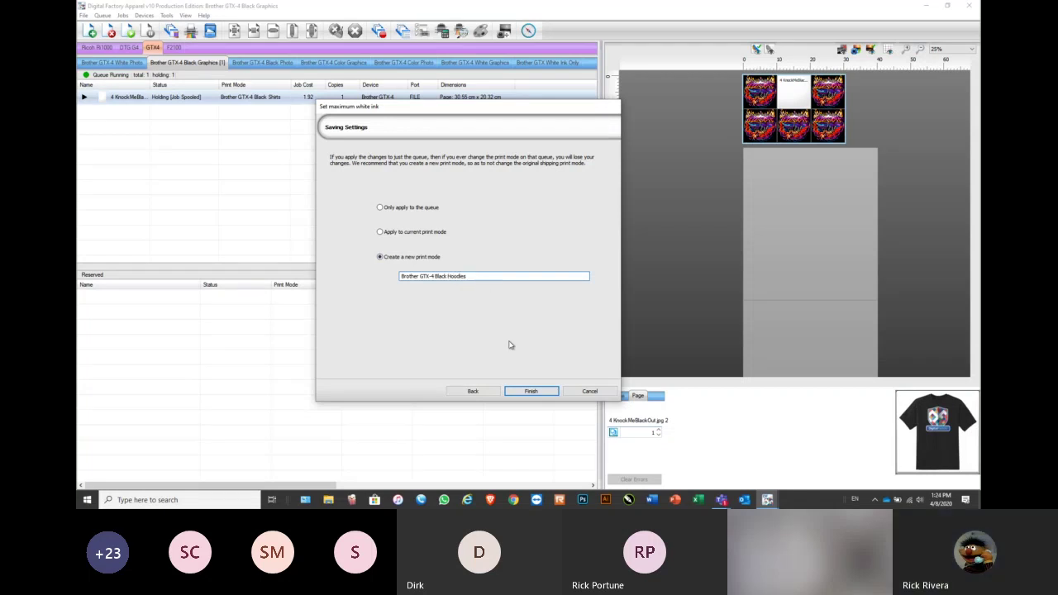
{"action": "left_click", "coordinate": [531, 392]}
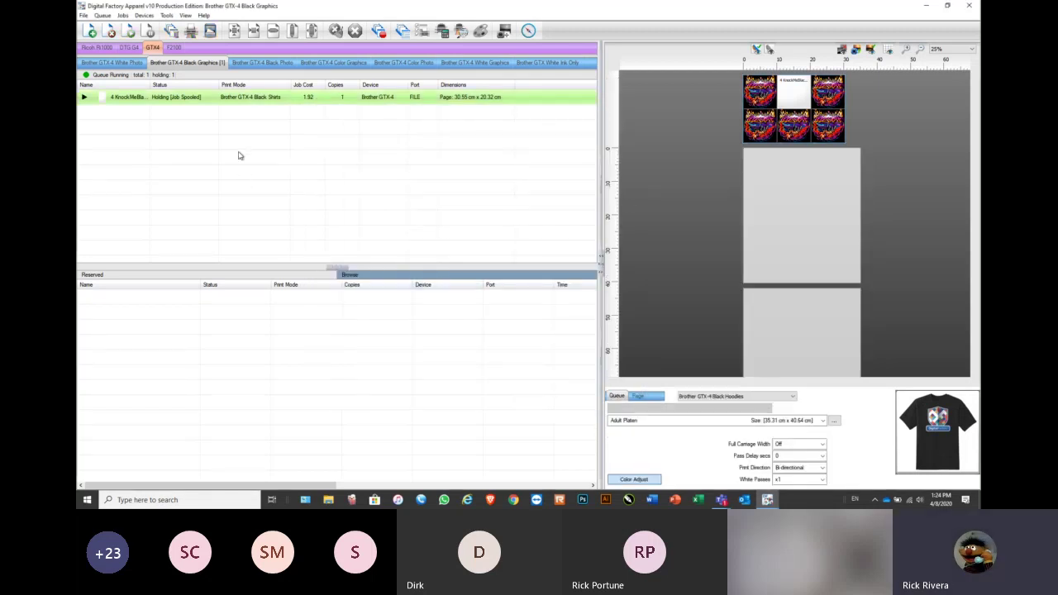
Check the queue's available print modes, keeping Brother GTX-4 Black Hoodies selected
{"action": "left_click", "coordinate": [707, 398]}
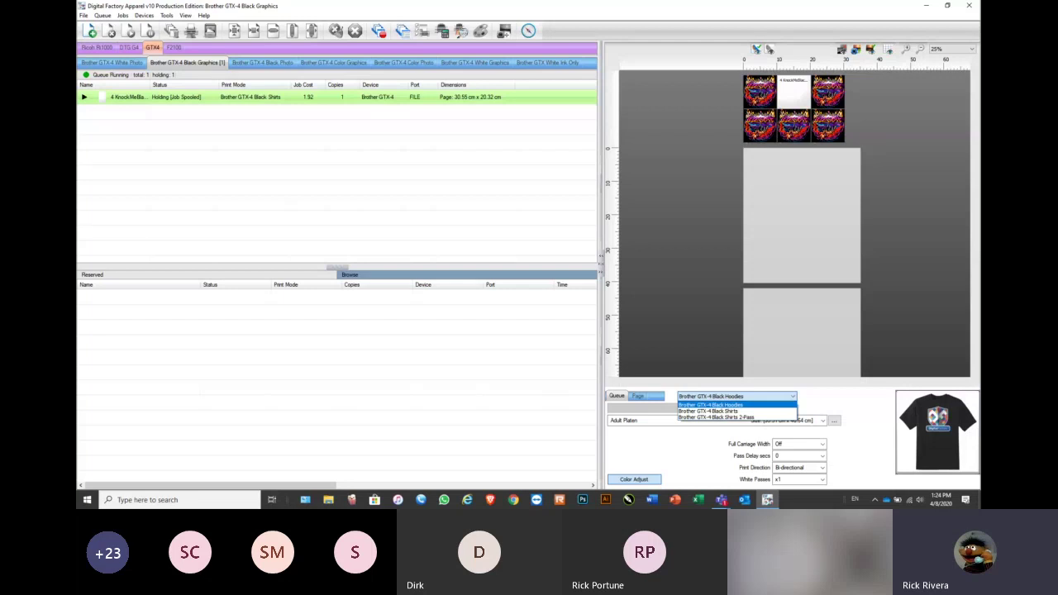
{"action": "left_click", "coordinate": [762, 398]}
{"action": "left_click", "coordinate": [752, 405]}
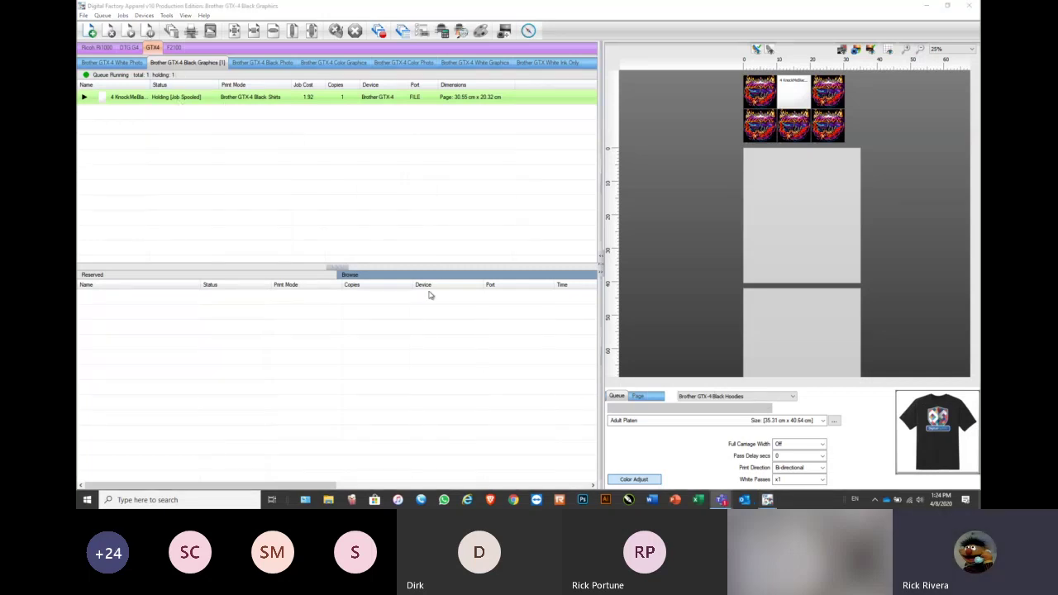
Examine the queue's setup wizards for black removal, white under black, white choke, color boost and photo merge
{"action": "left_click", "coordinate": [105, 17]}
{"action": "left_click", "coordinate": [106, 17]}
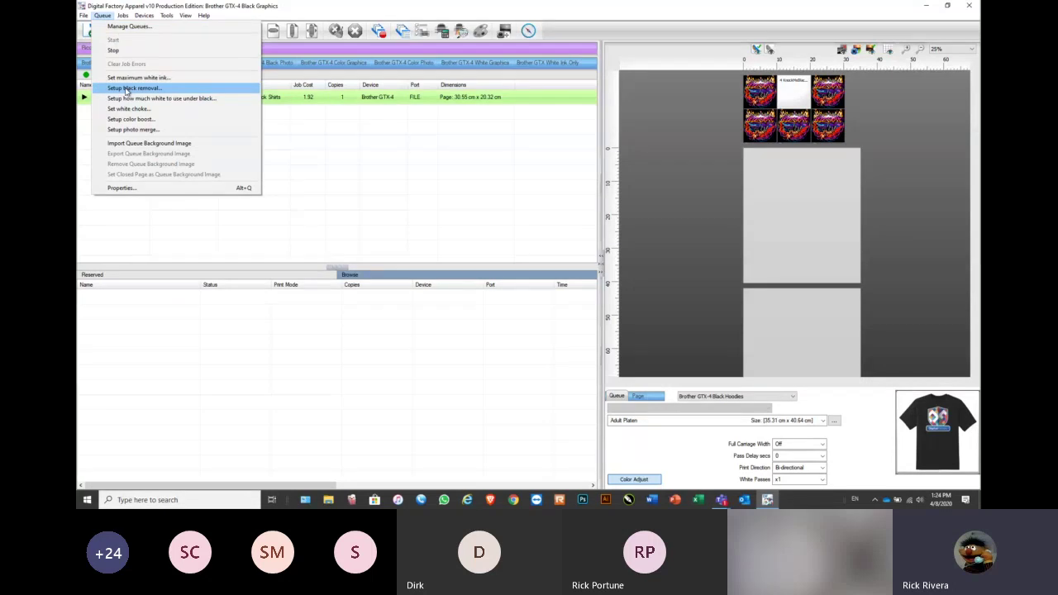
{"action": "left_click", "coordinate": [127, 88]}
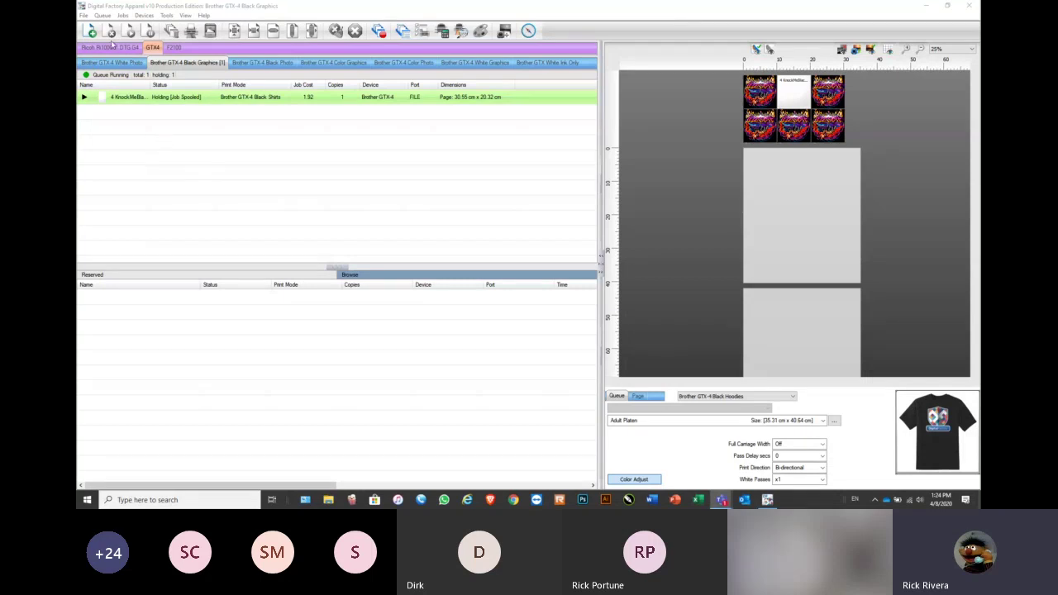
{"action": "left_click", "coordinate": [103, 16]}
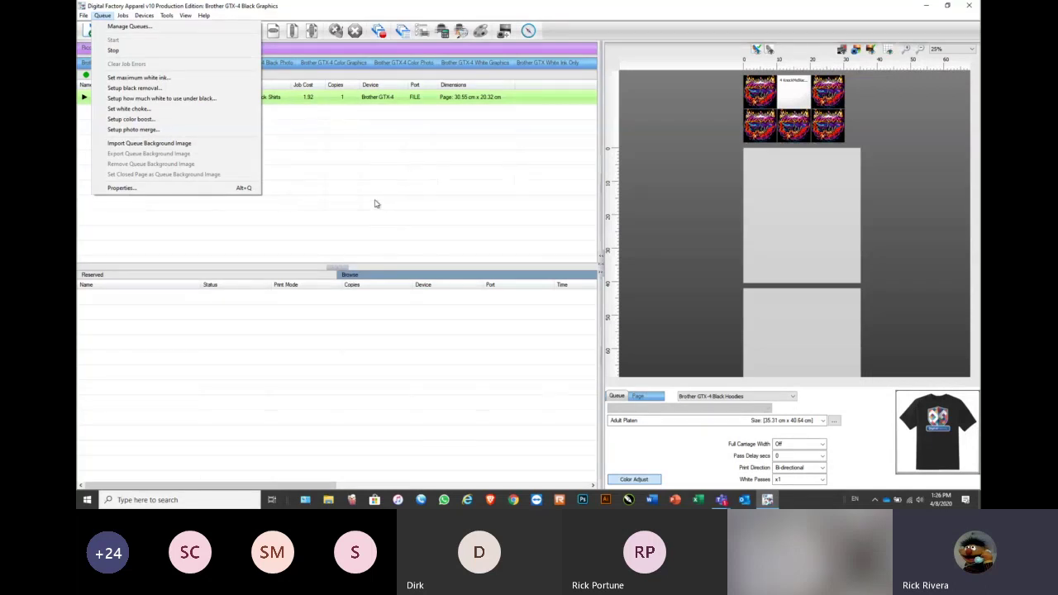
Examine the Production Plug-ins, CADlink Easy Adjustments and CADlink Effects offered for jobs
{"action": "mouse_move", "coordinate": [122, 16]}
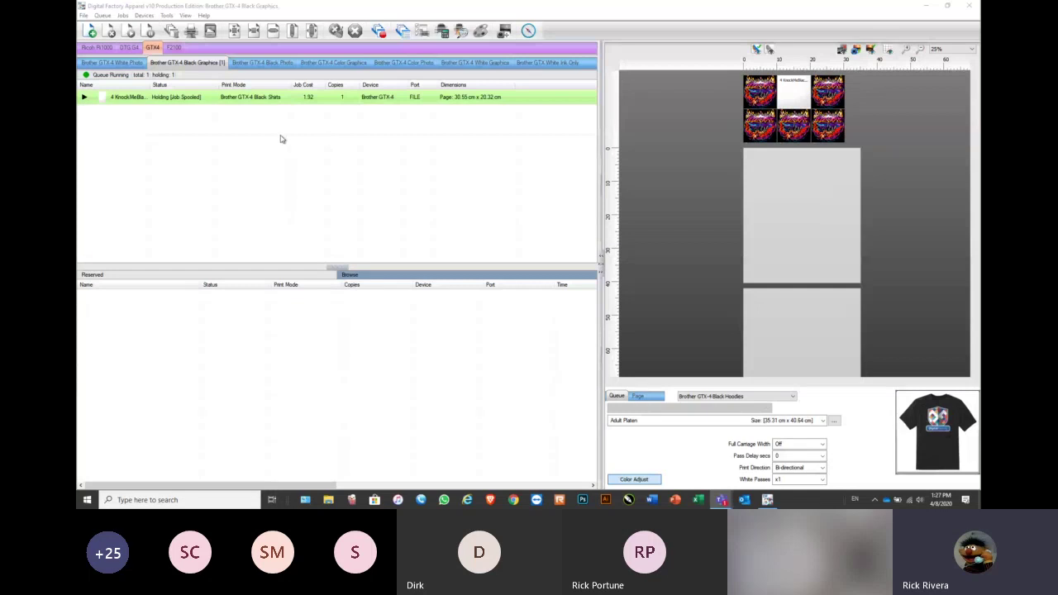
{"action": "left_click", "coordinate": [122, 15]}
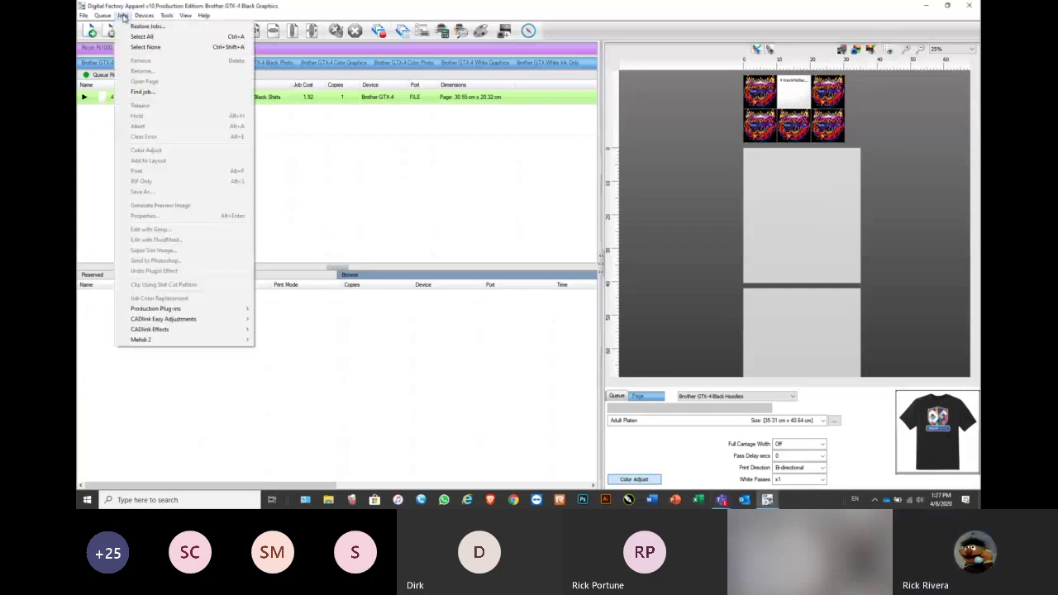
{"action": "mouse_move", "coordinate": [149, 311]}
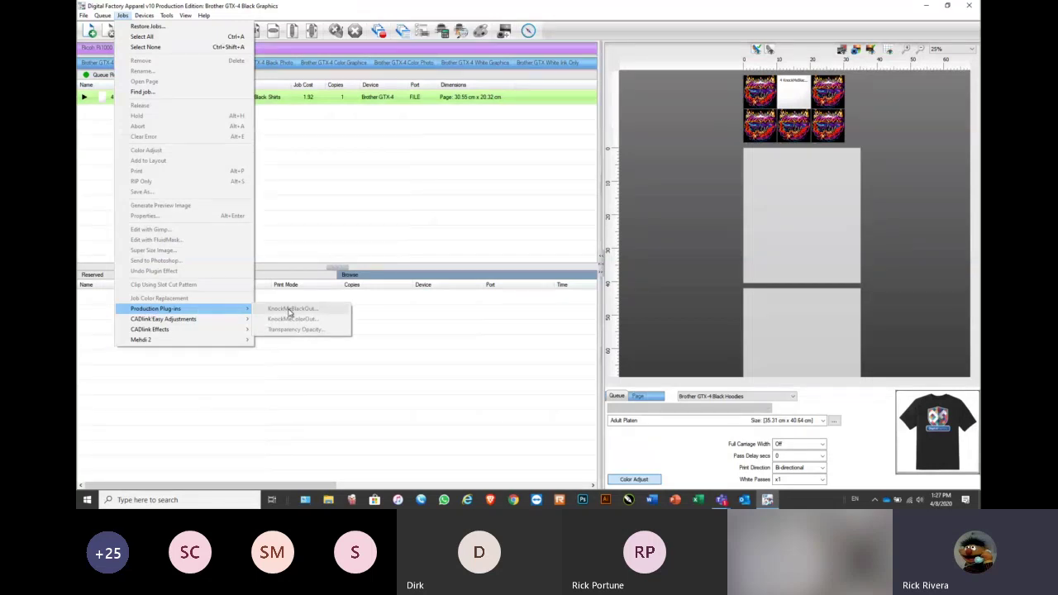
{"action": "mouse_move", "coordinate": [207, 325]}
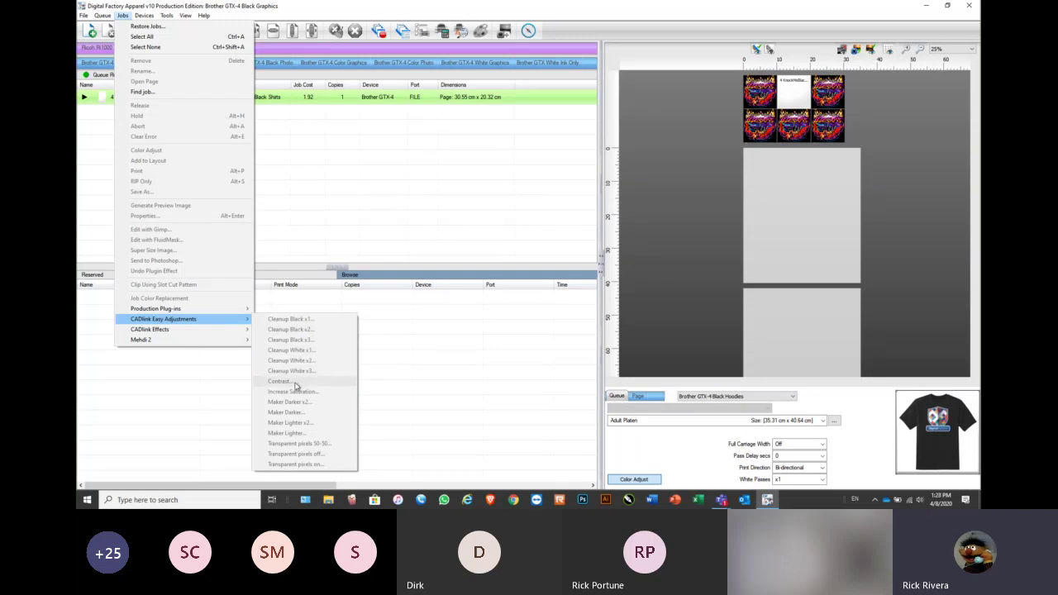
{"action": "mouse_move", "coordinate": [203, 329]}
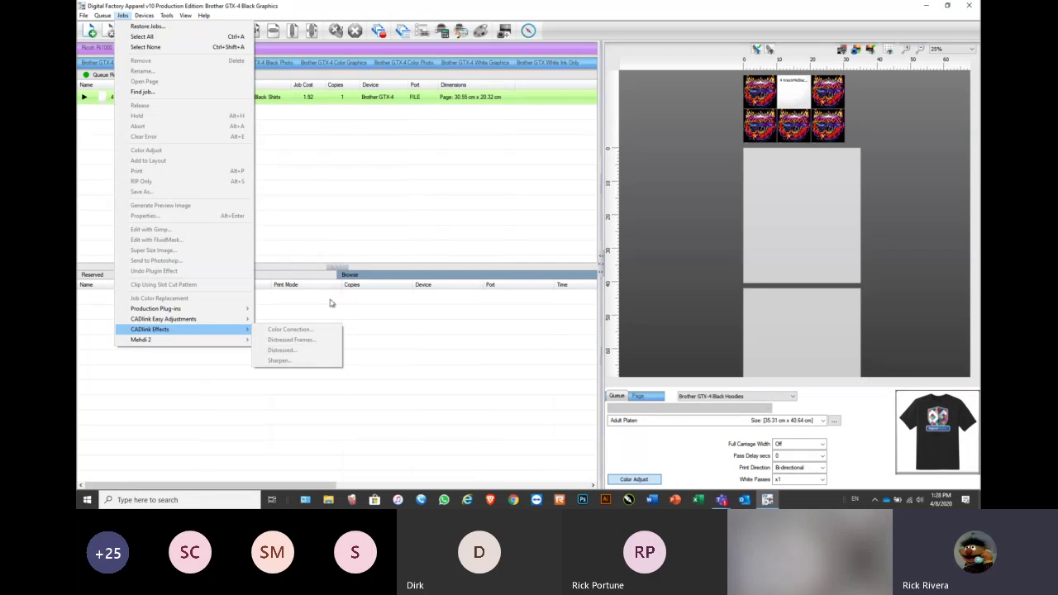
{"action": "left_click", "coordinate": [329, 195]}
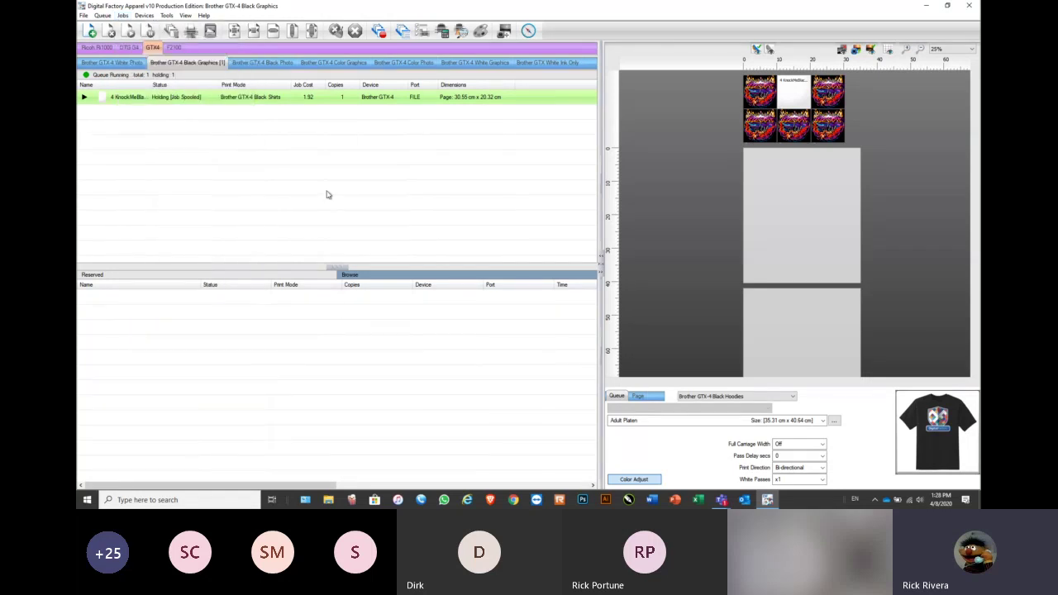
Remove the spooled 4 KnockMeBlackOut job from the Brother GTX-4 Black Graphics queue
{"action": "left_click", "coordinate": [128, 97]}
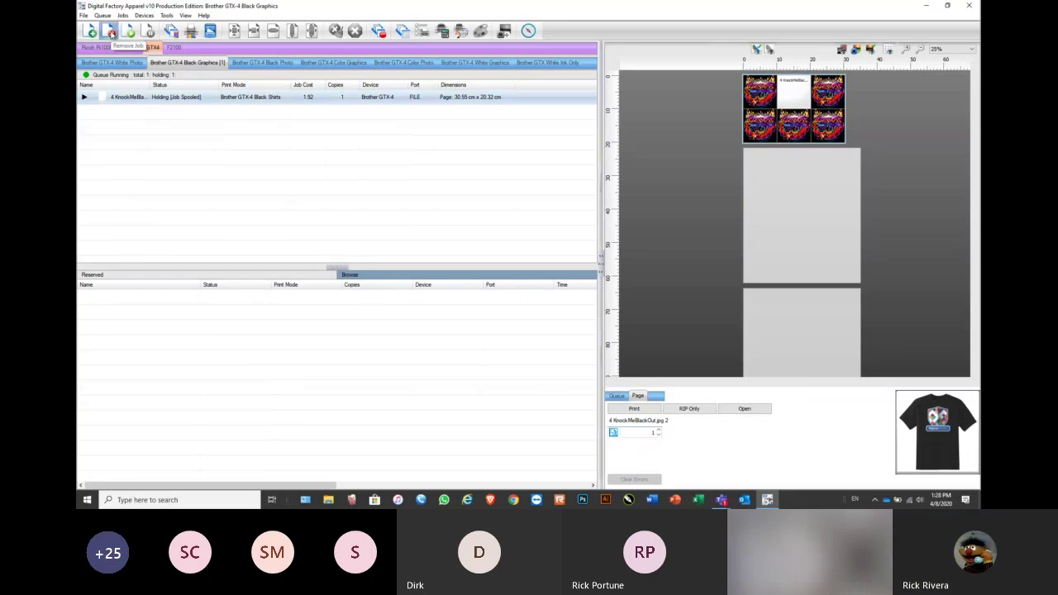
{"action": "left_click", "coordinate": [110, 31]}
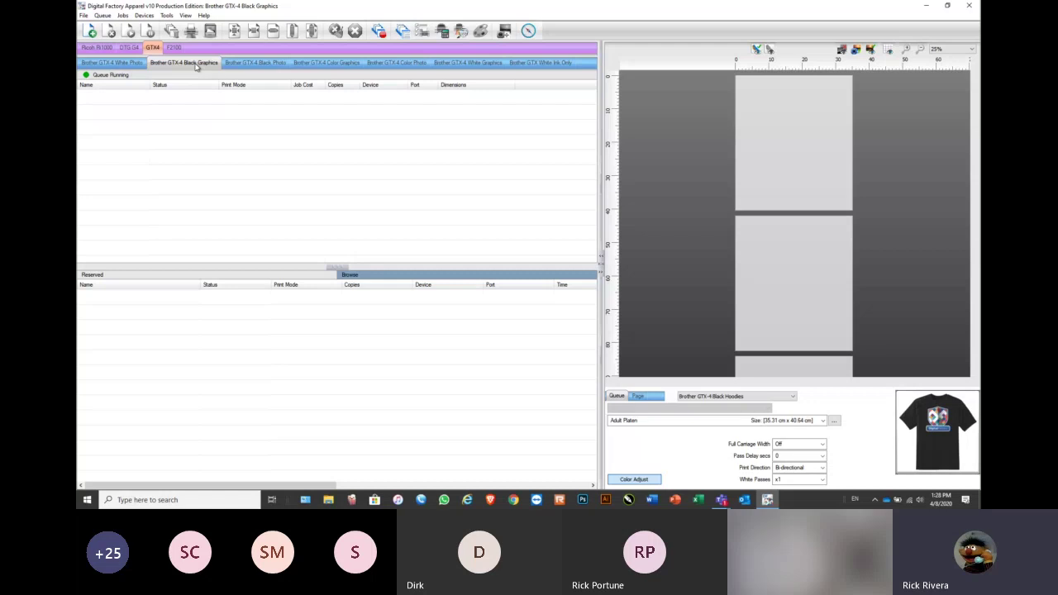
In the queue's costing properties, set material and surface treatment costs to Per Unit and ink volume cost to Per mL
{"action": "left_click", "coordinate": [443, 31]}
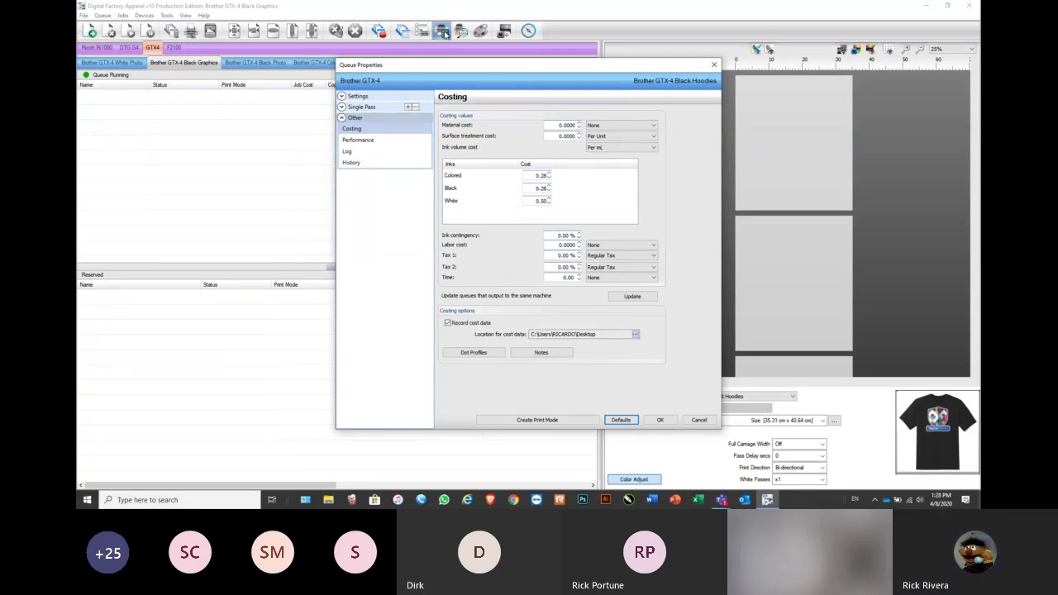
{"action": "left_click", "coordinate": [641, 125]}
{"action": "left_click", "coordinate": [620, 141]}
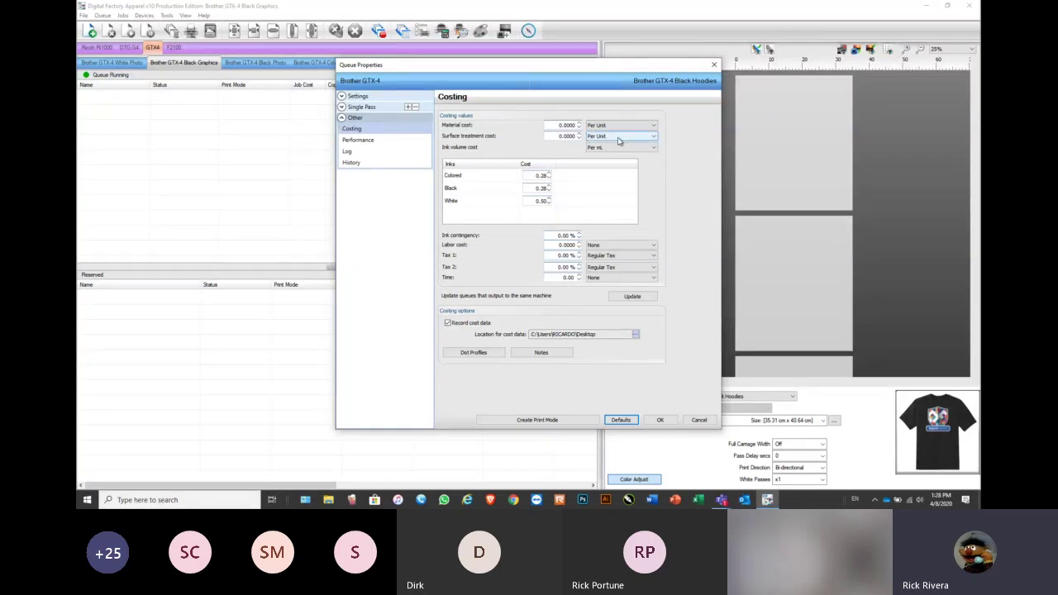
{"action": "left_click", "coordinate": [620, 137]}
{"action": "left_click", "coordinate": [616, 151]}
{"action": "left_click", "coordinate": [616, 137]}
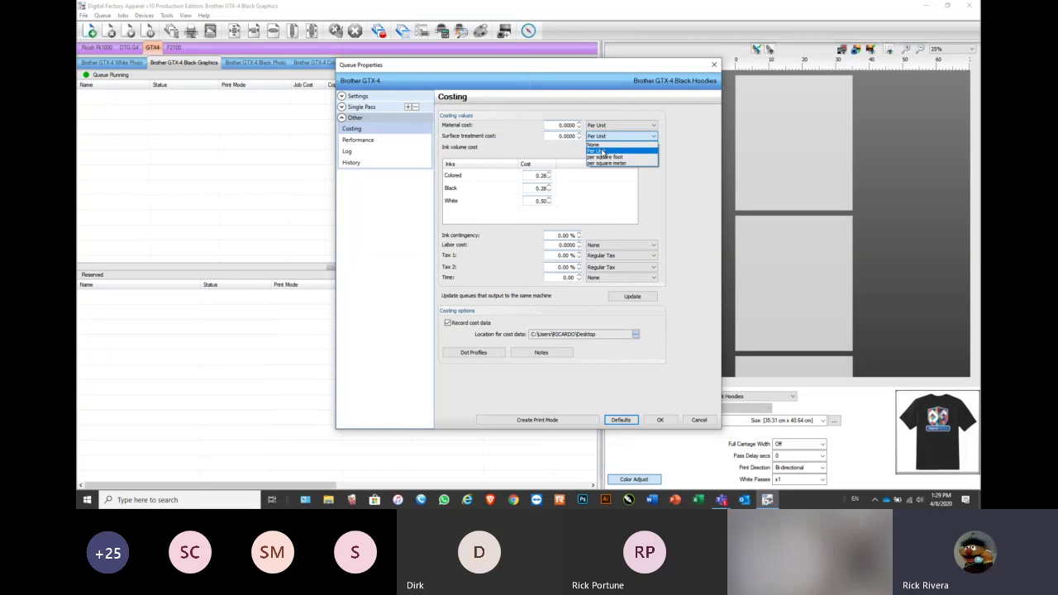
{"action": "left_click", "coordinate": [603, 153]}
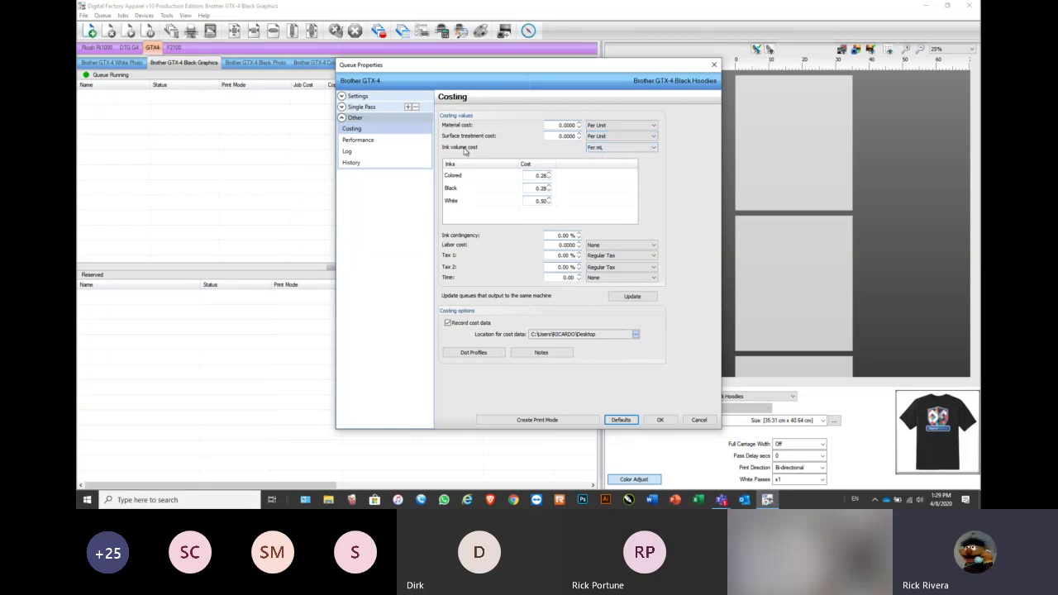
{"action": "left_click", "coordinate": [628, 148]}
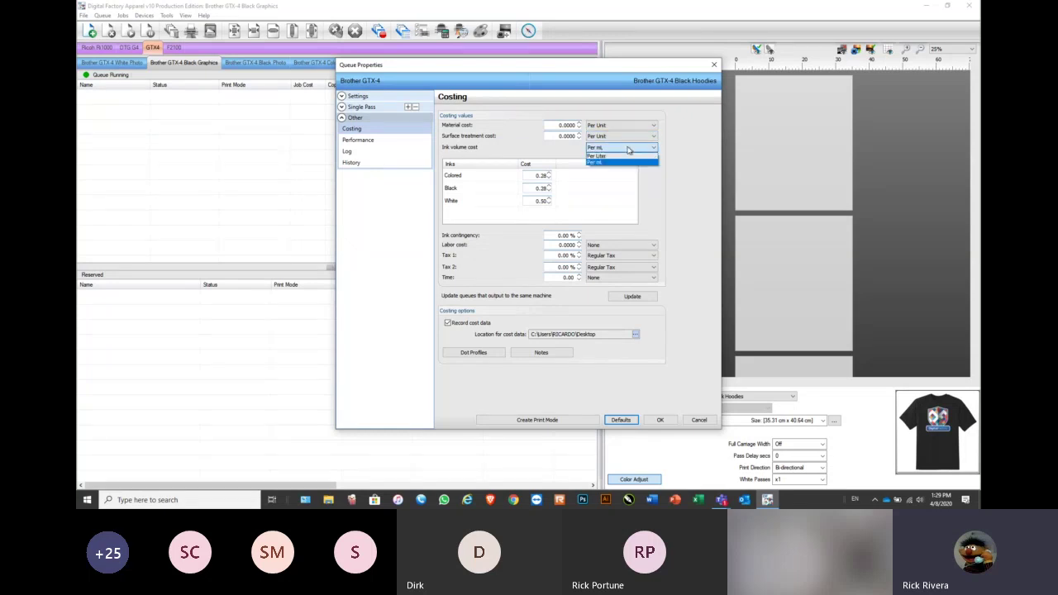
{"action": "left_click", "coordinate": [621, 164]}
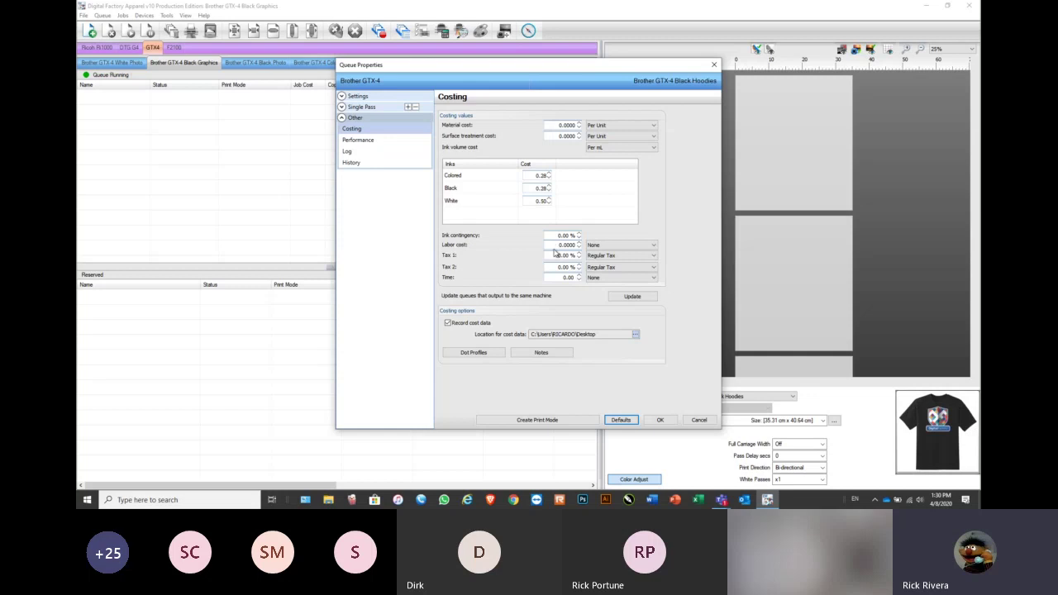
Review the labor and tax costs, update the queues that output to the same machine, and accept the queue properties
{"action": "left_click", "coordinate": [558, 245]}
{"action": "left_click", "coordinate": [557, 256]}
{"action": "left_click", "coordinate": [632, 298]}
{"action": "left_click", "coordinate": [565, 260]}
{"action": "left_click", "coordinate": [661, 420]}
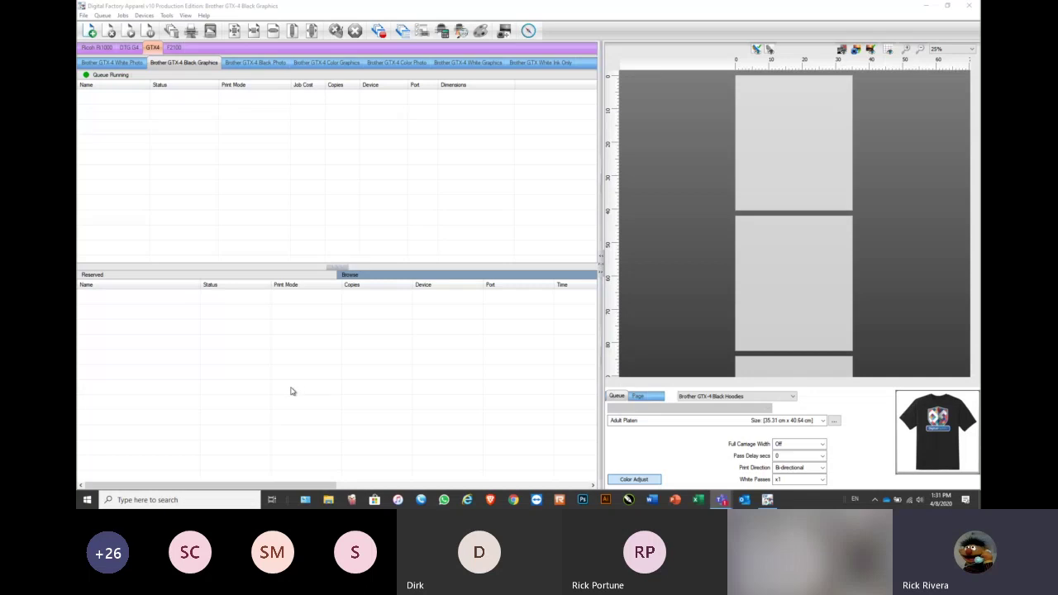
Add 3 KnockMeBlackOut.jpg and FluidMask.jpg from the Transfer and DTG Webinar Samples folder to the Black Graphics queue
{"action": "left_click", "coordinate": [407, 276]}
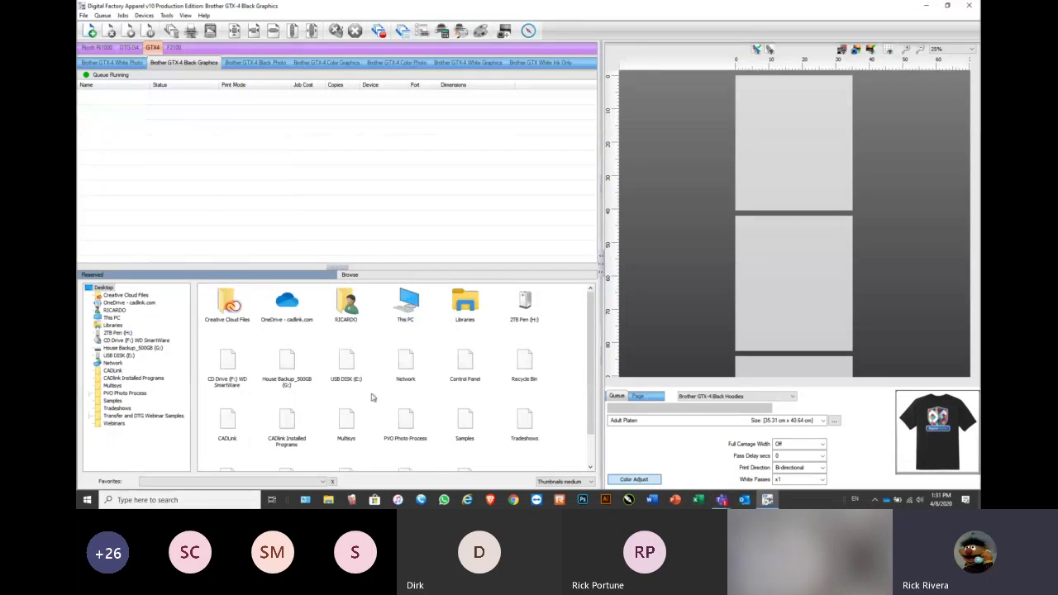
{"action": "scroll", "coordinate": [586, 344], "scroll_direction": "down", "scroll_amount": 2}
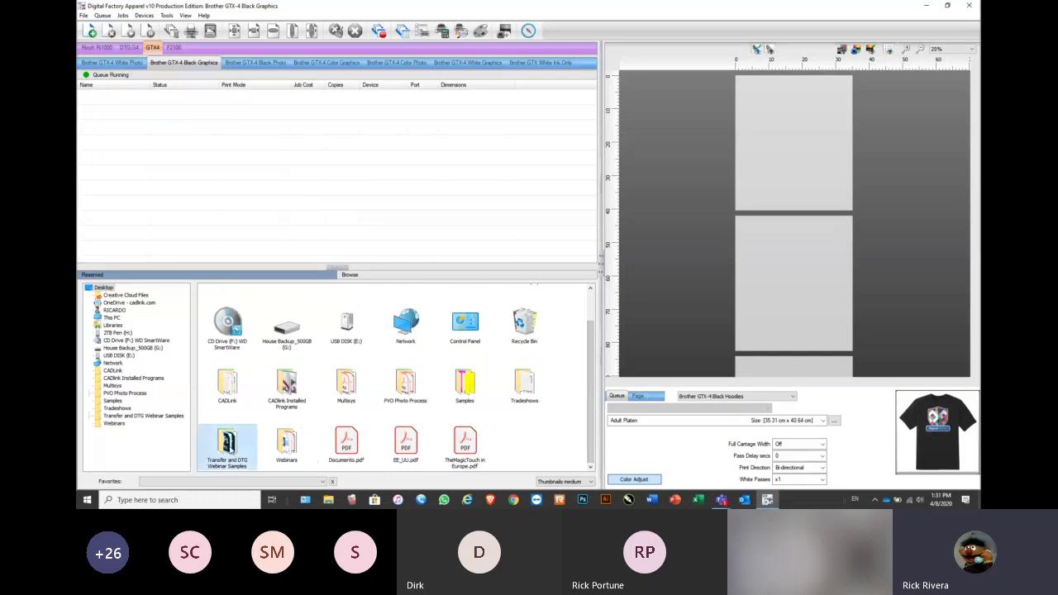
{"action": "double_click", "coordinate": [228, 447]}
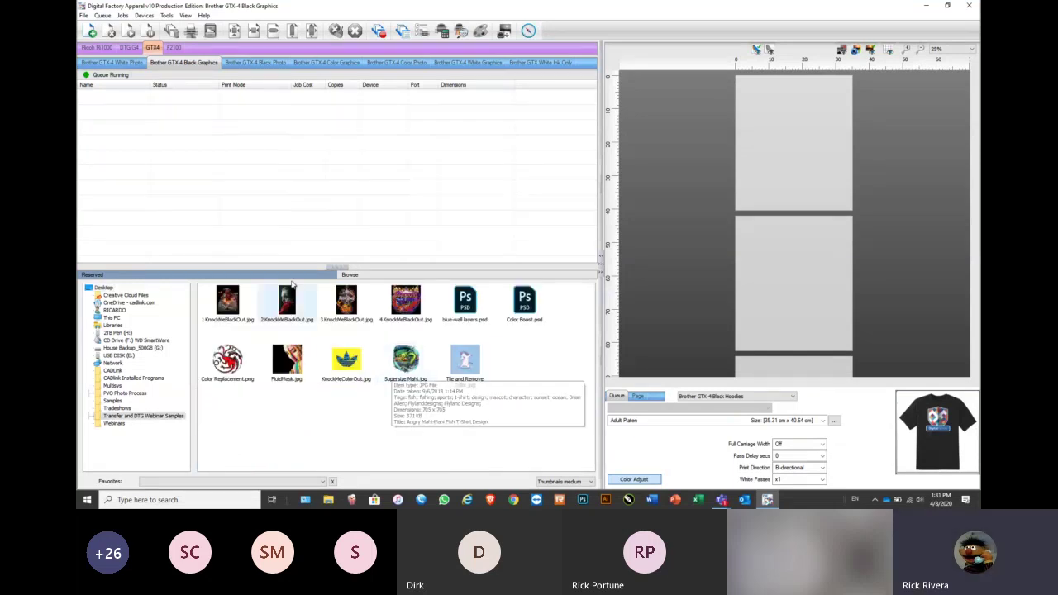
{"action": "left_click_drag", "start_coordinate": [346, 304], "coordinate": [258, 203]}
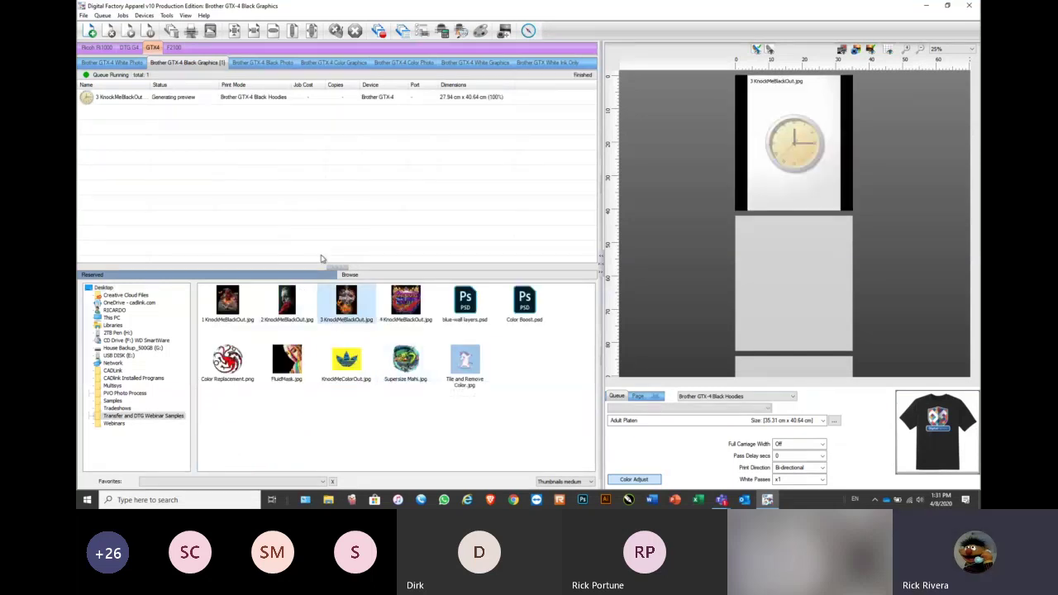
{"action": "mouse_move", "coordinate": [346, 360]}
{"action": "left_mouse_down"}
{"action": "mouse_move", "coordinate": [243, 179]}
{"action": "mouse_move", "coordinate": [343, 351]}
{"action": "left_mouse_up"}
{"action": "left_click_drag", "start_coordinate": [350, 373], "coordinate": [189, 148]}
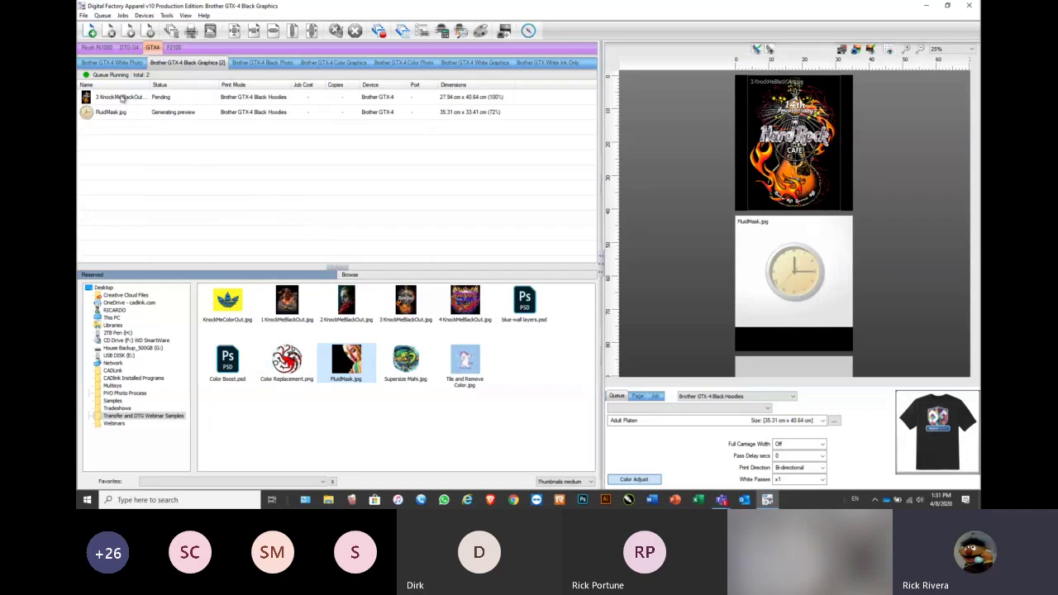
Look at the queues to which the 3 KnockMeBlackOut job can be copied, without copying it
{"action": "left_click", "coordinate": [130, 98]}
{"action": "right_click", "coordinate": [131, 99]}
{"action": "mouse_move", "coordinate": [168, 154]}
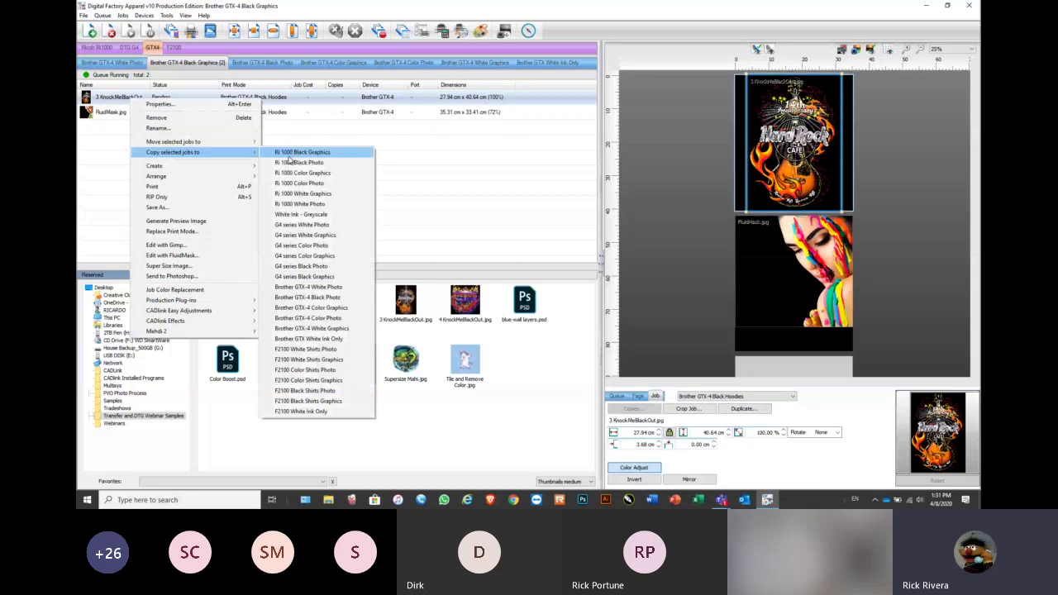
{"action": "left_click", "coordinate": [487, 208]}
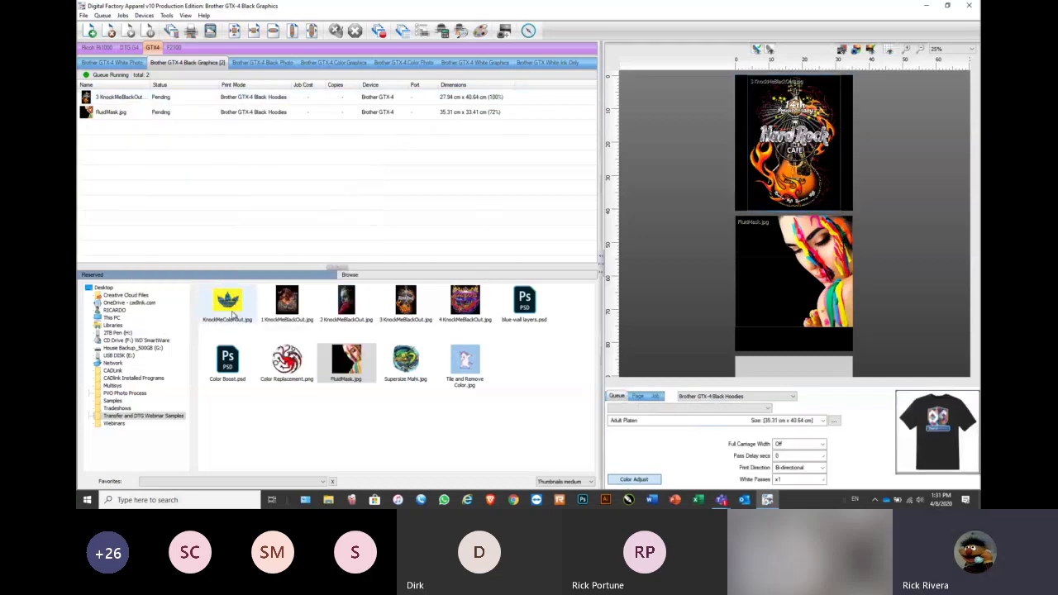
Add KnockMeColorOut.jpg to the Black Graphics queue and move the job to the Brother GTX-4 Color Graphics queue
{"action": "left_click_drag", "start_coordinate": [230, 314], "coordinate": [353, 72]}
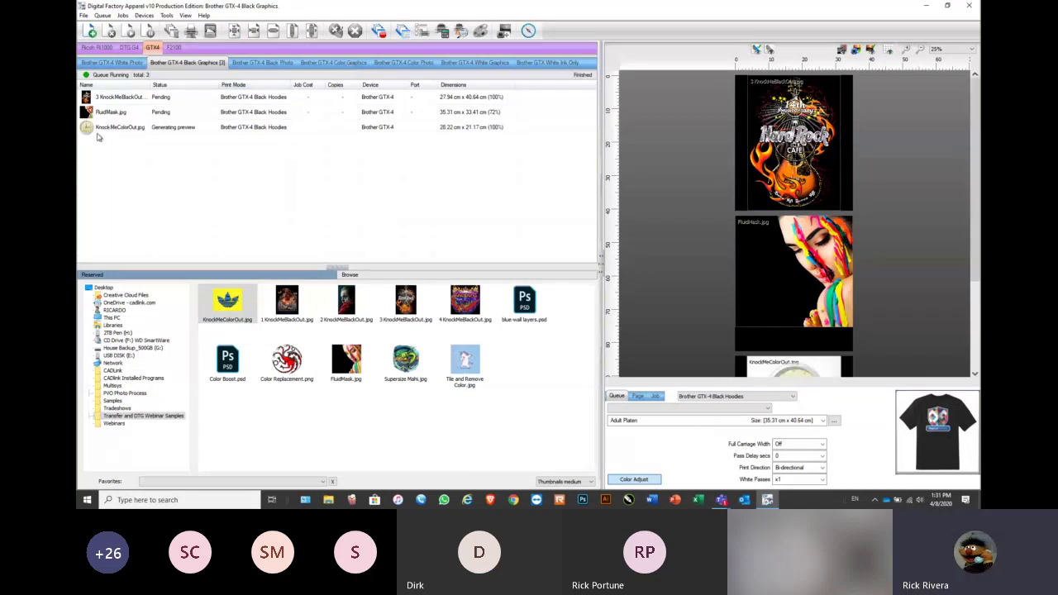
{"action": "left_click", "coordinate": [99, 128]}
{"action": "right_click", "coordinate": [103, 128]}
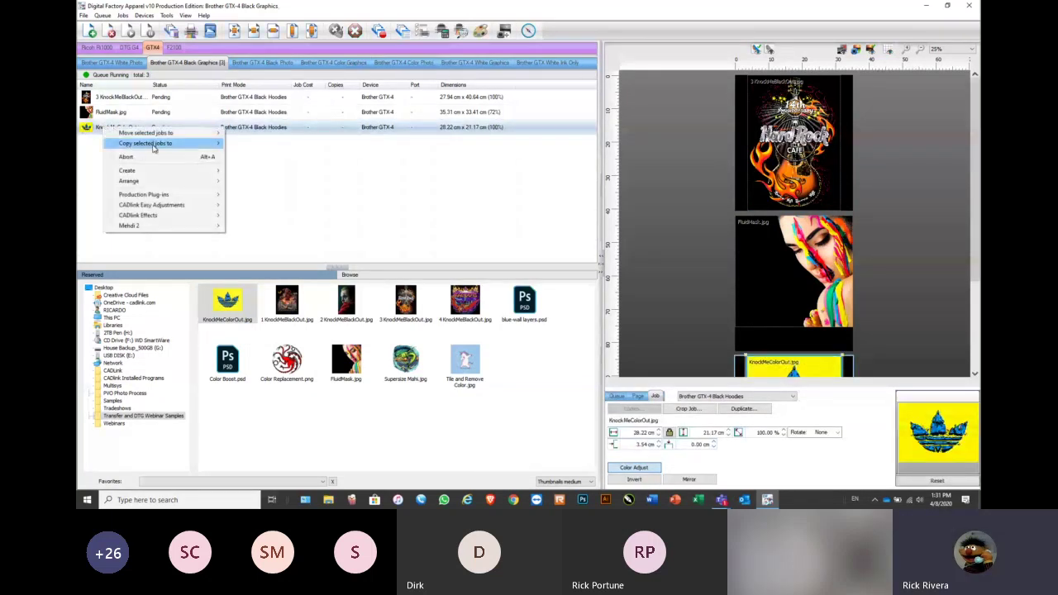
{"action": "mouse_move", "coordinate": [159, 133]}
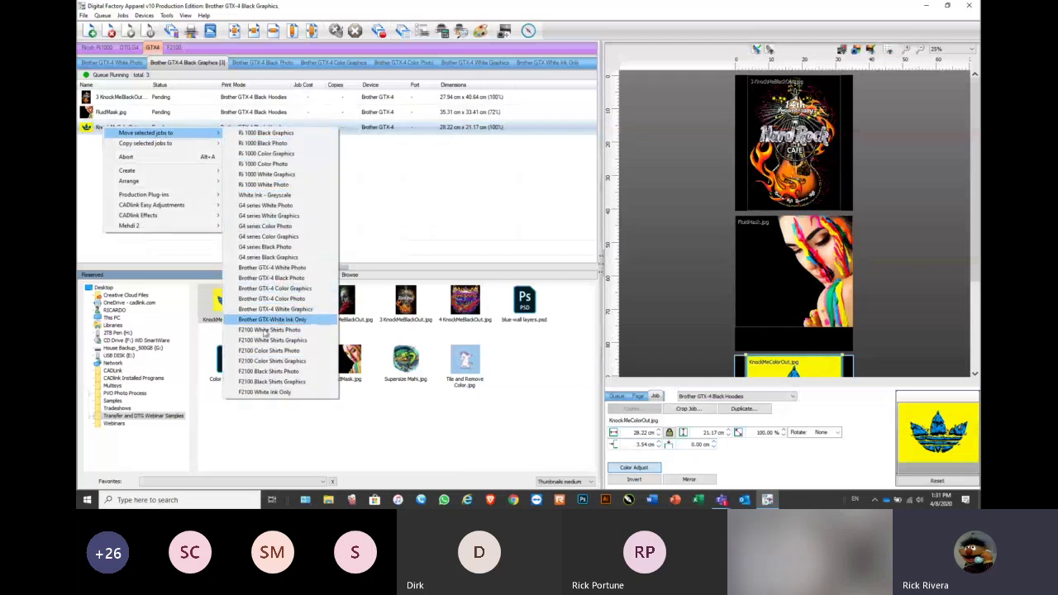
{"action": "left_click", "coordinate": [273, 288]}
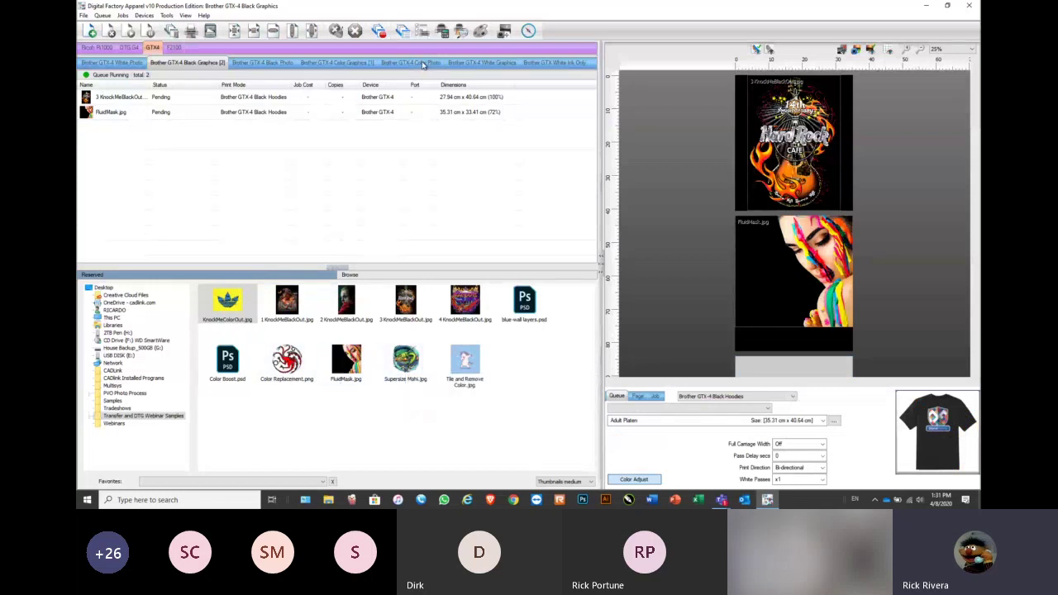
Add Supersize Mahi.jpg, Color Replacement.png and FluidMask.jpg to the Brother GTX-4 White Graphics queue
{"action": "left_click", "coordinate": [486, 65]}
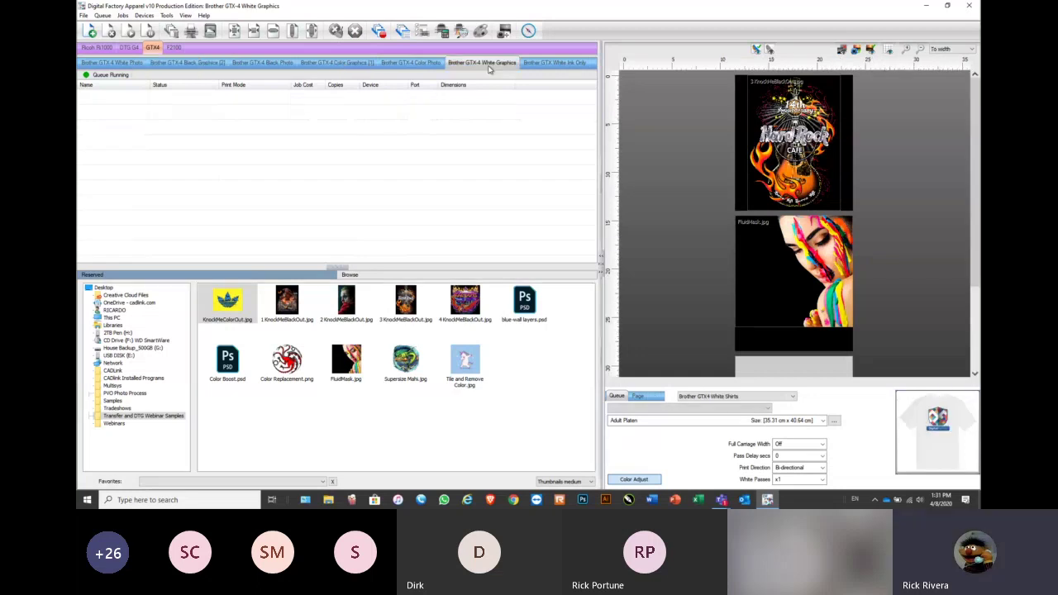
{"action": "left_click_drag", "start_coordinate": [413, 373], "coordinate": [364, 165]}
{"action": "left_click_drag", "start_coordinate": [286, 360], "coordinate": [296, 263]}
{"action": "left_click_drag", "start_coordinate": [351, 369], "coordinate": [203, 156]}
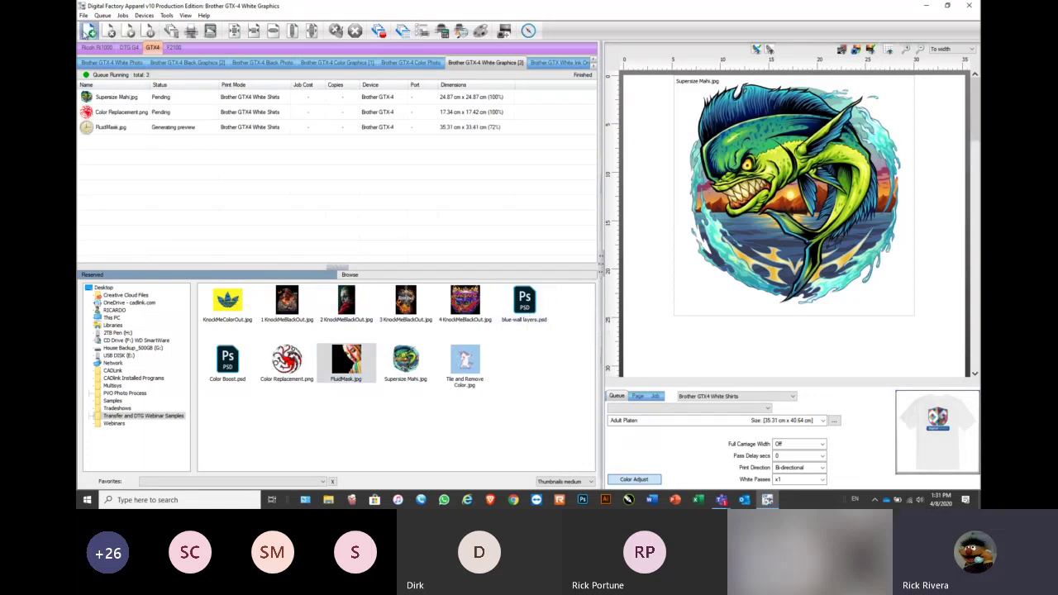
Look through the Color Photo, Color Graphics, Black Photo, Black Graphics and White Photo queues of the GTX-4
{"action": "left_click", "coordinate": [419, 64]}
{"action": "left_click", "coordinate": [347, 64]}
{"action": "left_click", "coordinate": [258, 63]}
{"action": "left_click", "coordinate": [165, 63]}
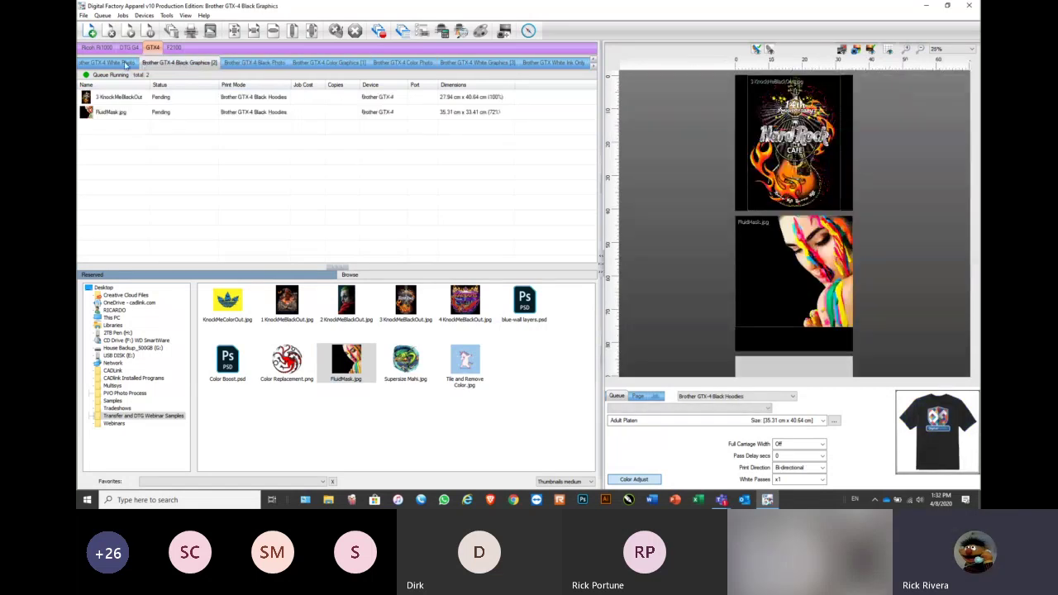
{"action": "left_click", "coordinate": [126, 63]}
Crop the empty black strip beside the face from the Black Graphics queue's FluidMask job, leaving a region about 23.64 cm wide
{"action": "left_click", "coordinate": [181, 64]}
{"action": "left_click", "coordinate": [797, 284]}
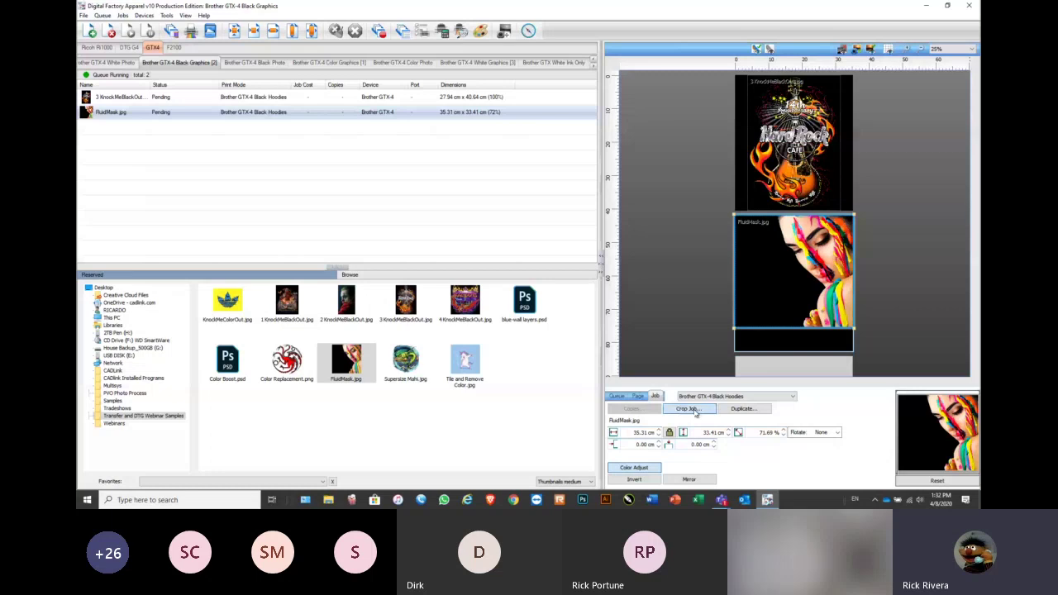
{"action": "left_click", "coordinate": [688, 409]}
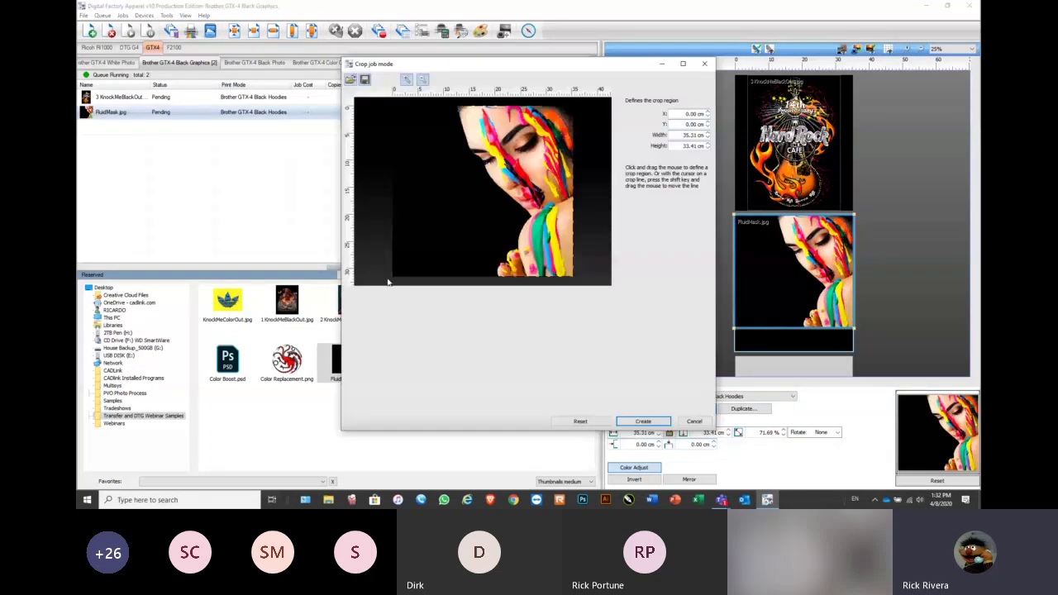
{"action": "left_click_drag", "start_coordinate": [388, 282], "coordinate": [454, 282]}
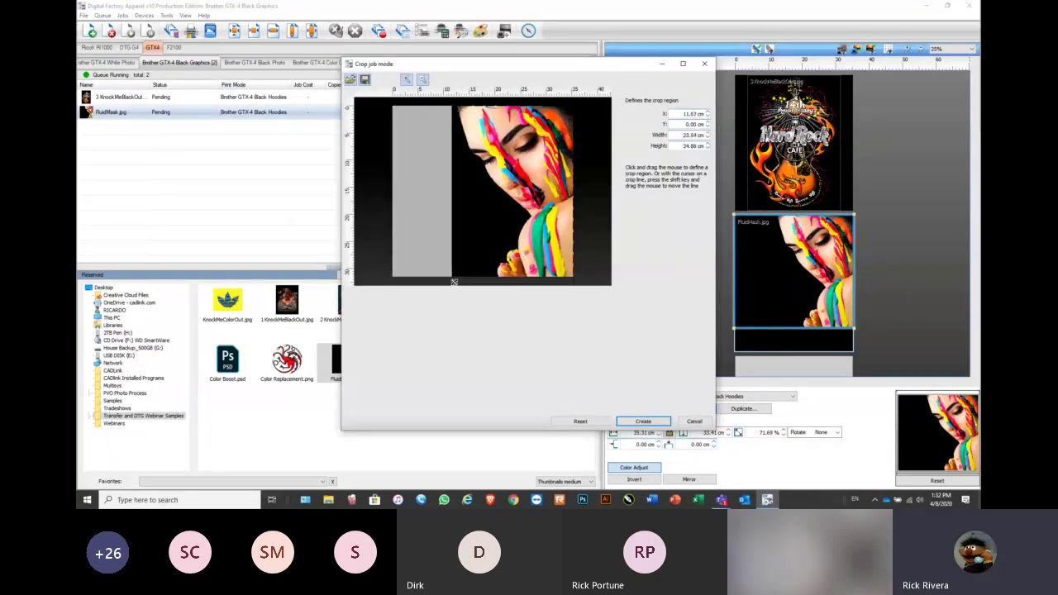
{"action": "left_click", "coordinate": [643, 423]}
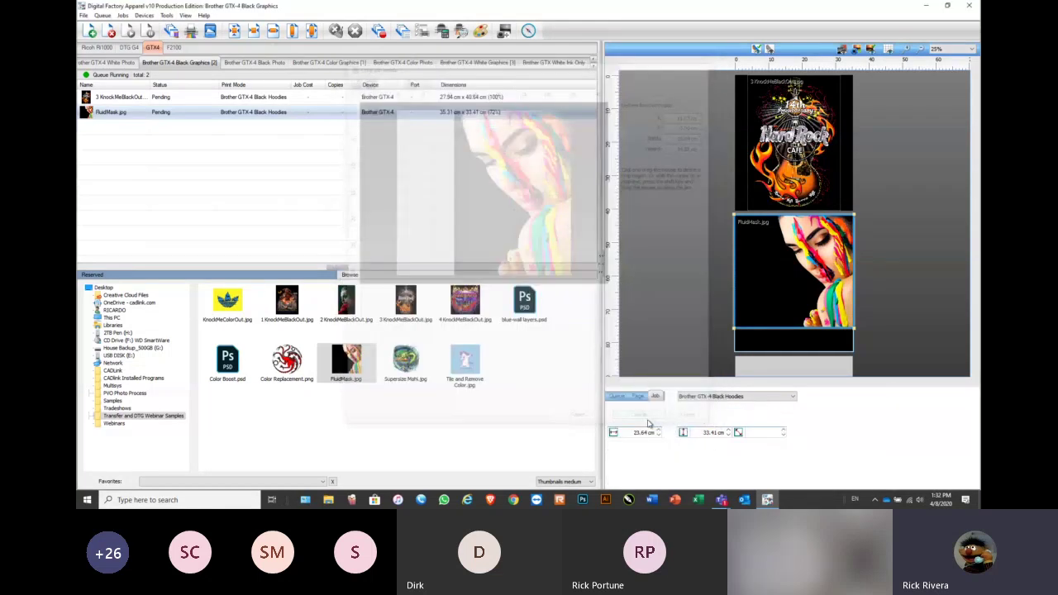
Scale the 3 KnockMeBlackOut job down proportionally in the layout to about 21.85 × 31.79 cm
{"action": "left_click", "coordinate": [121, 98]}
{"action": "mouse_move", "coordinate": [122, 99]}
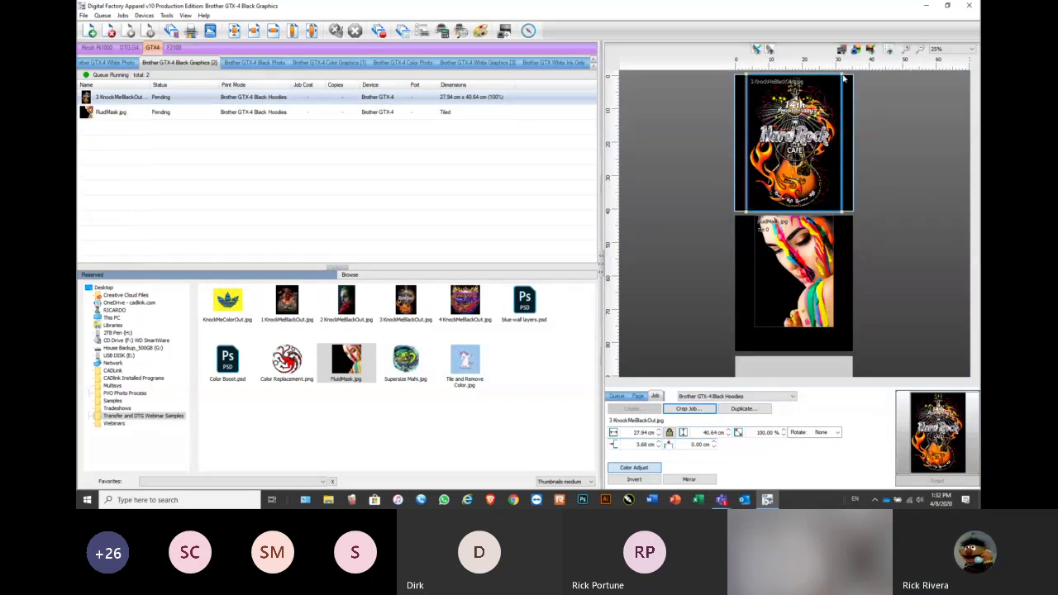
{"action": "left_click_drag", "start_coordinate": [852, 77], "coordinate": [826, 109]}
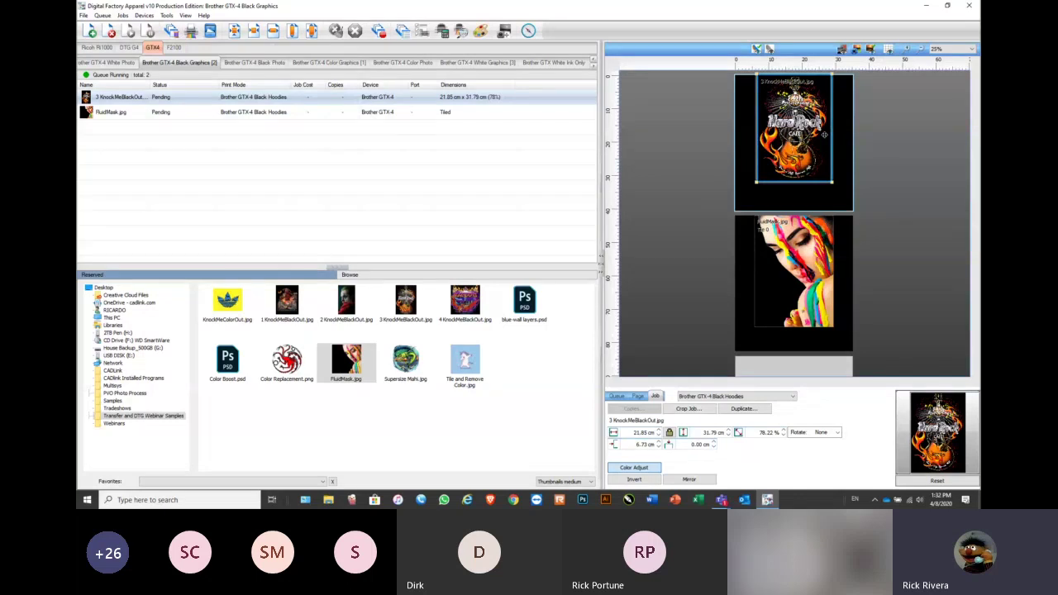
Knock the yellow background out of the KnockMeColorOut job in the Color Graphics queue with the color-removal production plug-in
{"action": "left_click", "coordinate": [331, 62]}
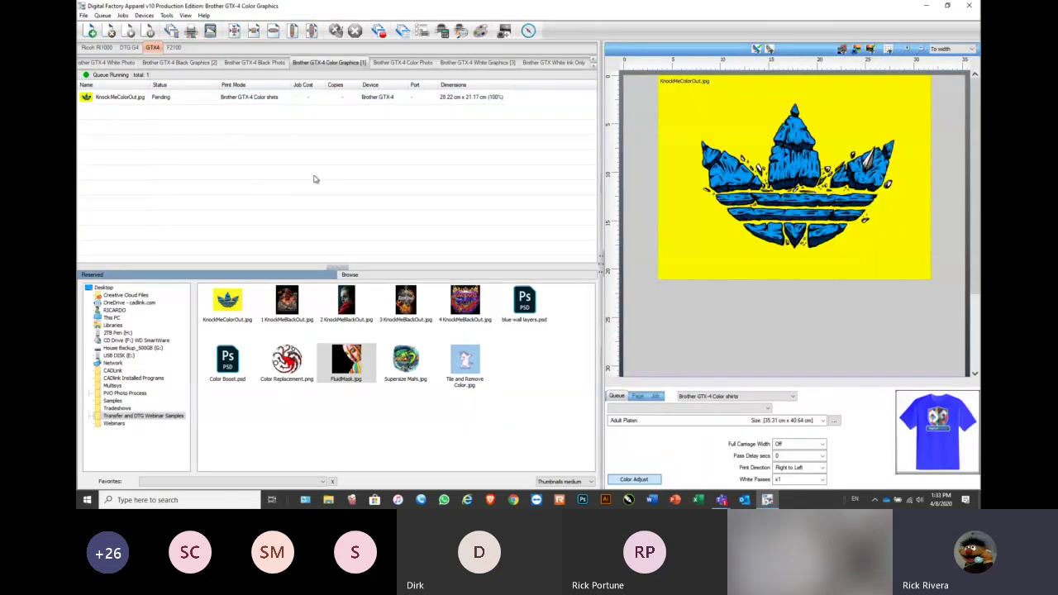
{"action": "right_click", "coordinate": [134, 97]}
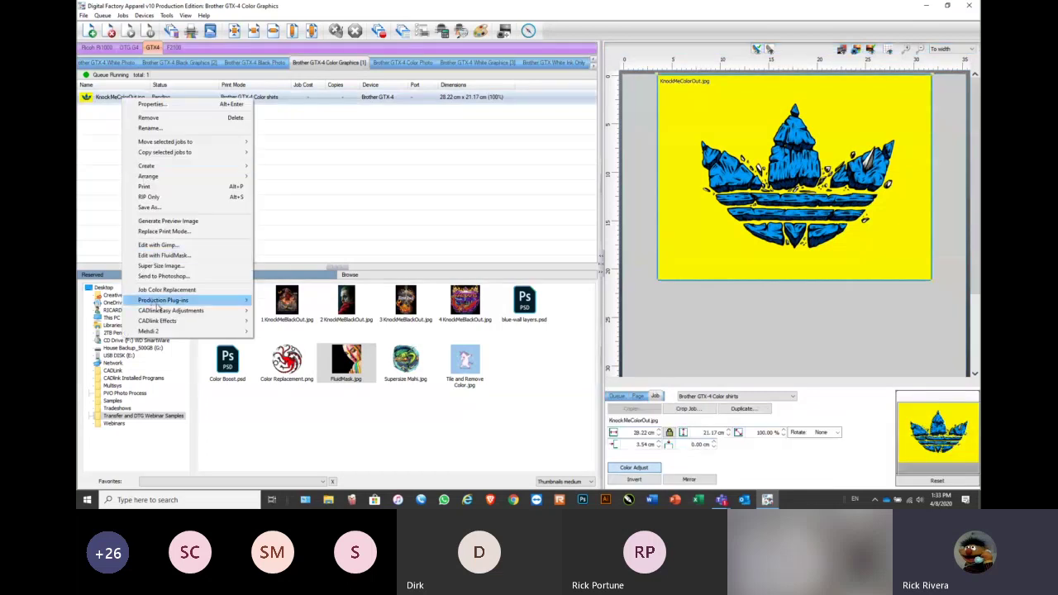
{"action": "mouse_move", "coordinate": [206, 301]}
{"action": "left_click", "coordinate": [293, 312]}
{"action": "left_click", "coordinate": [512, 144]}
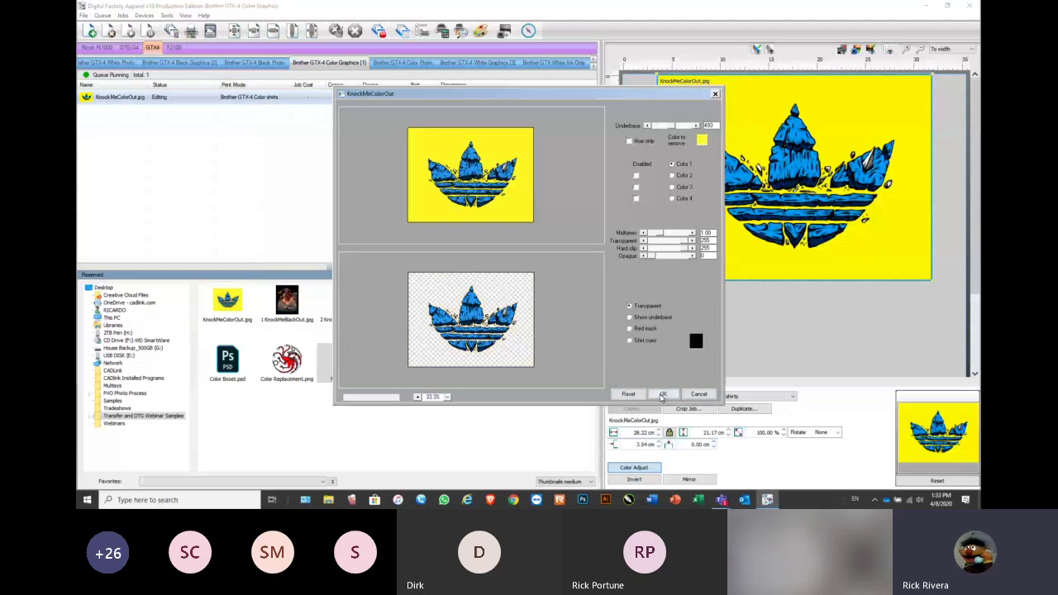
{"action": "left_click", "coordinate": [662, 394]}
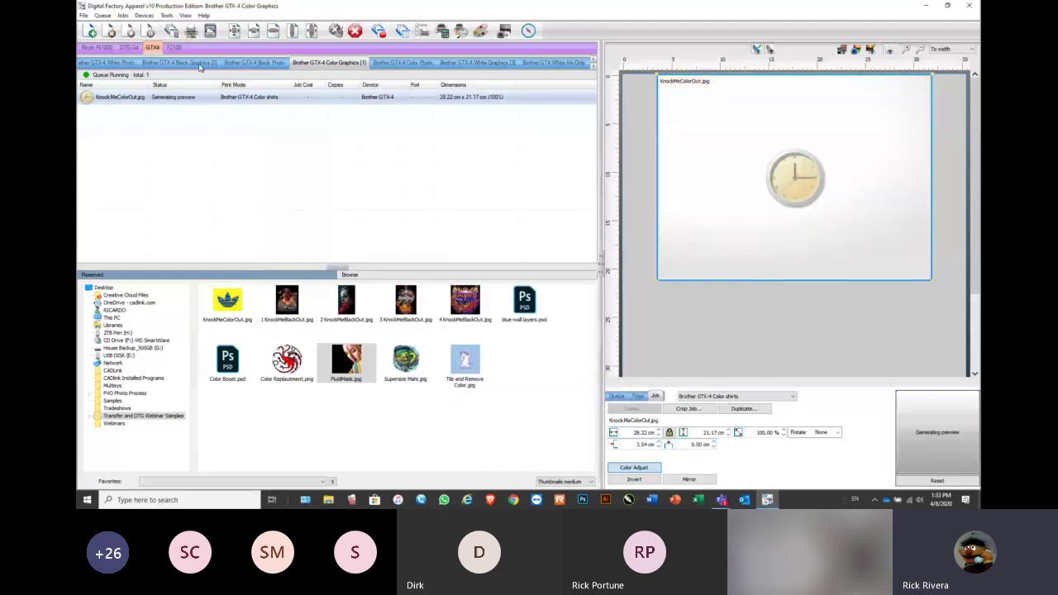
Review the jobs waiting in the Black Graphics and White Graphics queues
{"action": "left_click", "coordinate": [192, 63]}
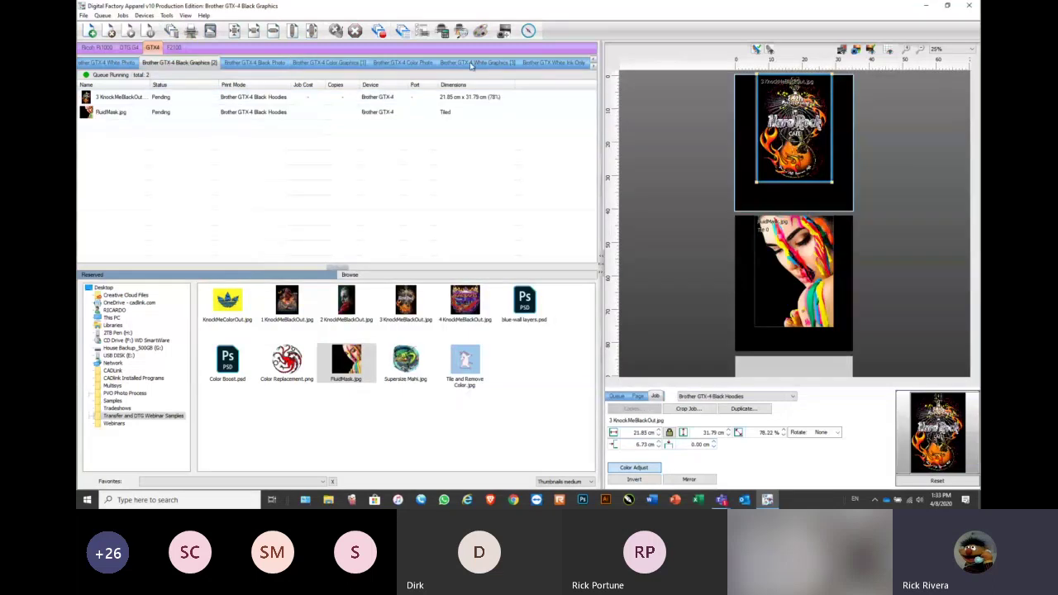
{"action": "left_click", "coordinate": [472, 65]}
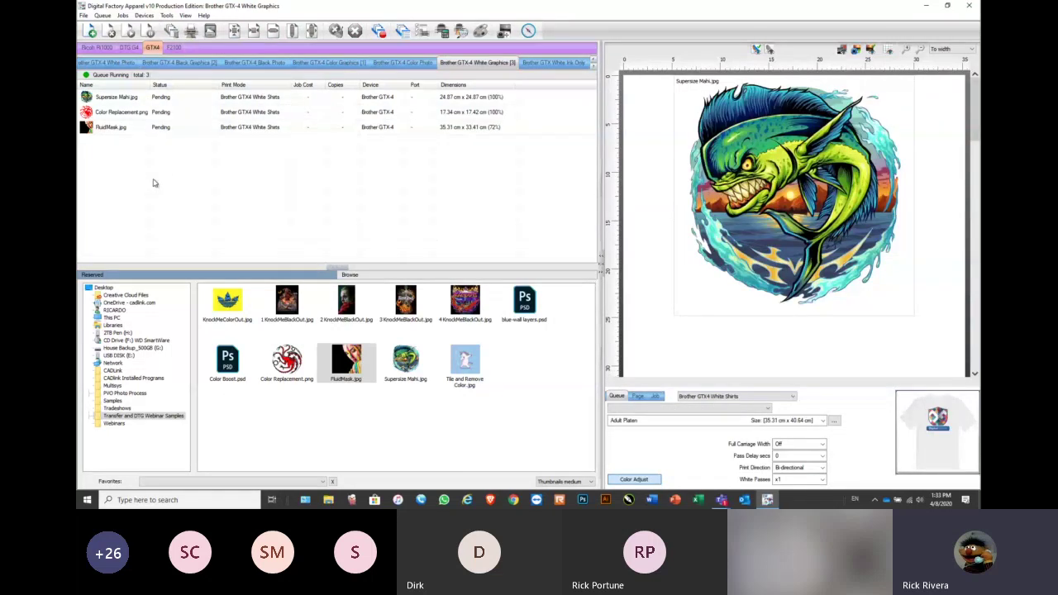
{"action": "left_click", "coordinate": [198, 65]}
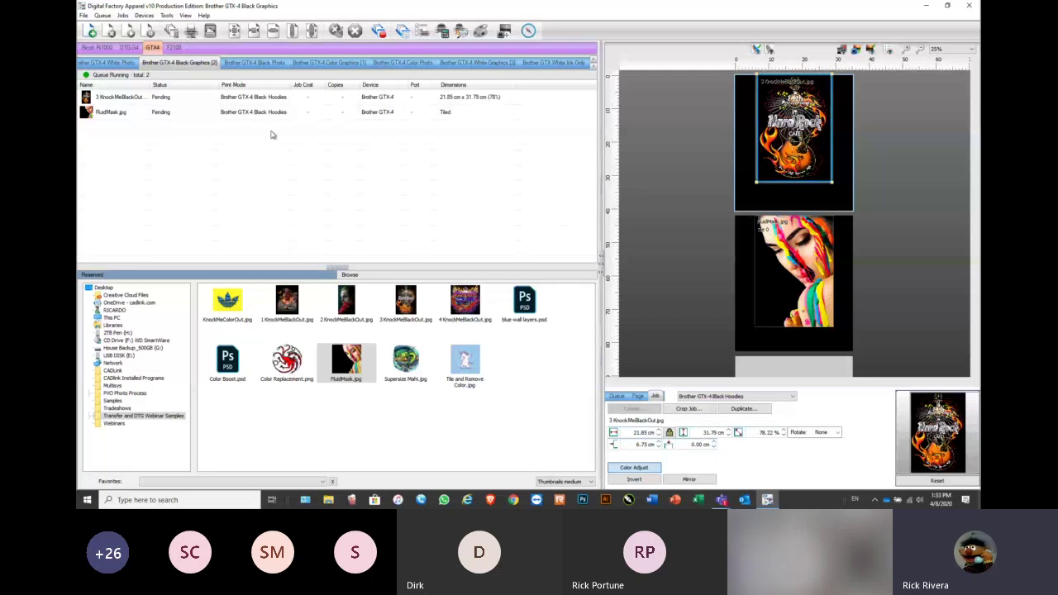
Enlarge the 3 KnockMeBlackOut job to 27.94 × 40.64 cm and scale it back to about 20.78 × 30.22 cm
{"action": "left_click", "coordinate": [790, 128]}
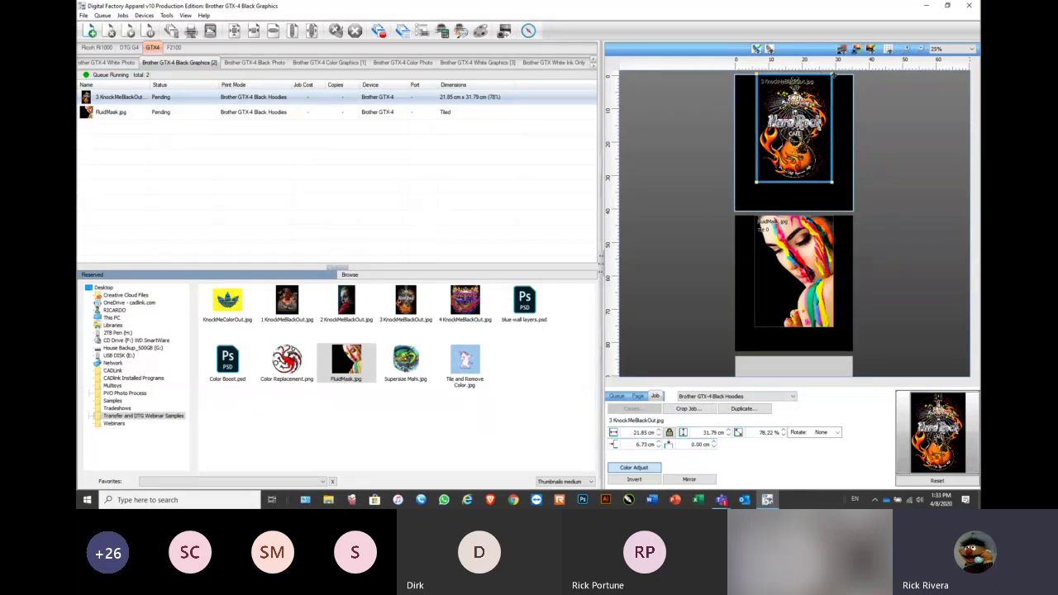
{"action": "left_click", "coordinate": [125, 103]}
{"action": "left_click", "coordinate": [312, 31]}
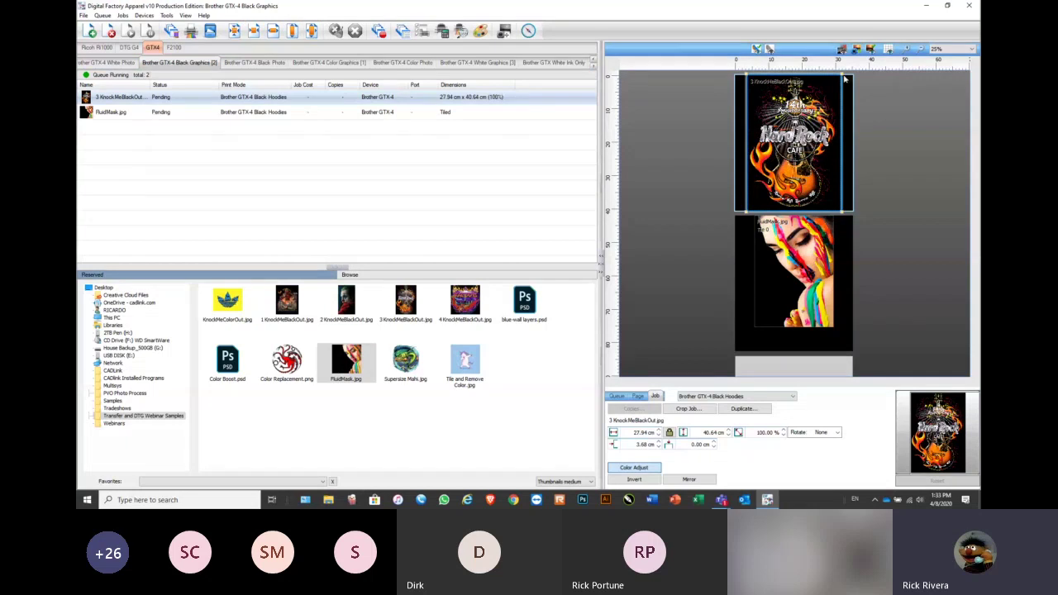
{"action": "left_click_drag", "start_coordinate": [852, 210], "coordinate": [829, 176]}
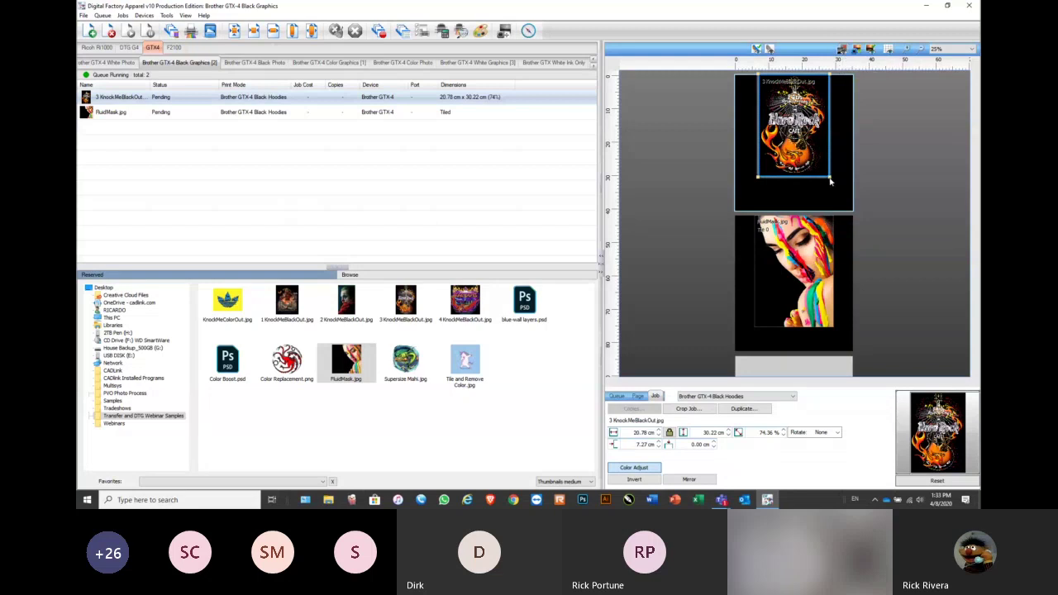
Show and hide the layout grid, and scale the 3 KnockMeBlackOut job to about 22.66 × 32.95 cm
{"action": "left_click", "coordinate": [888, 49]}
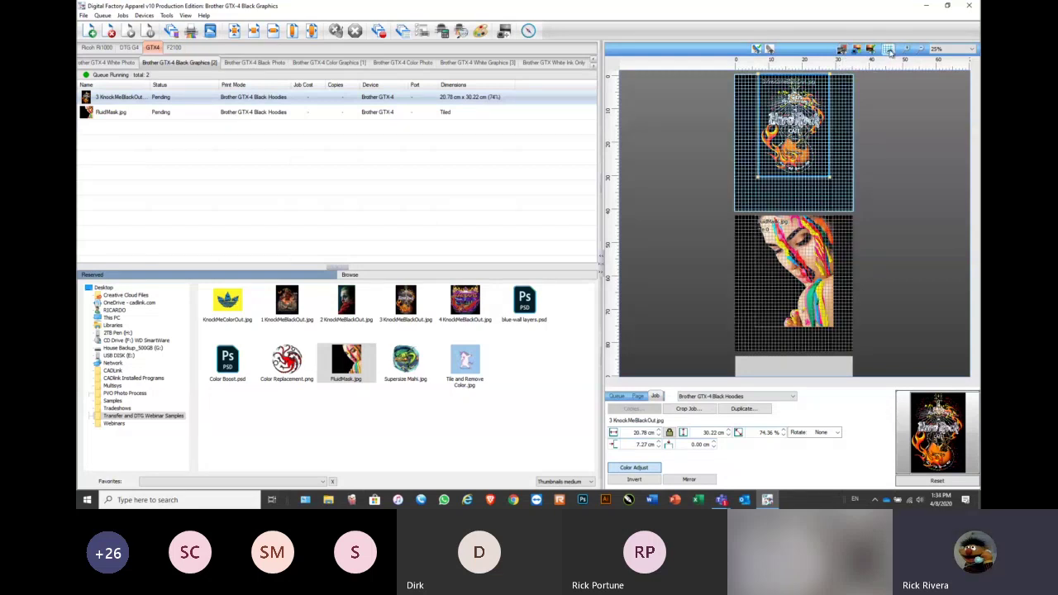
{"action": "left_click", "coordinate": [888, 51]}
{"action": "left_click_drag", "start_coordinate": [831, 182], "coordinate": [833, 188]}
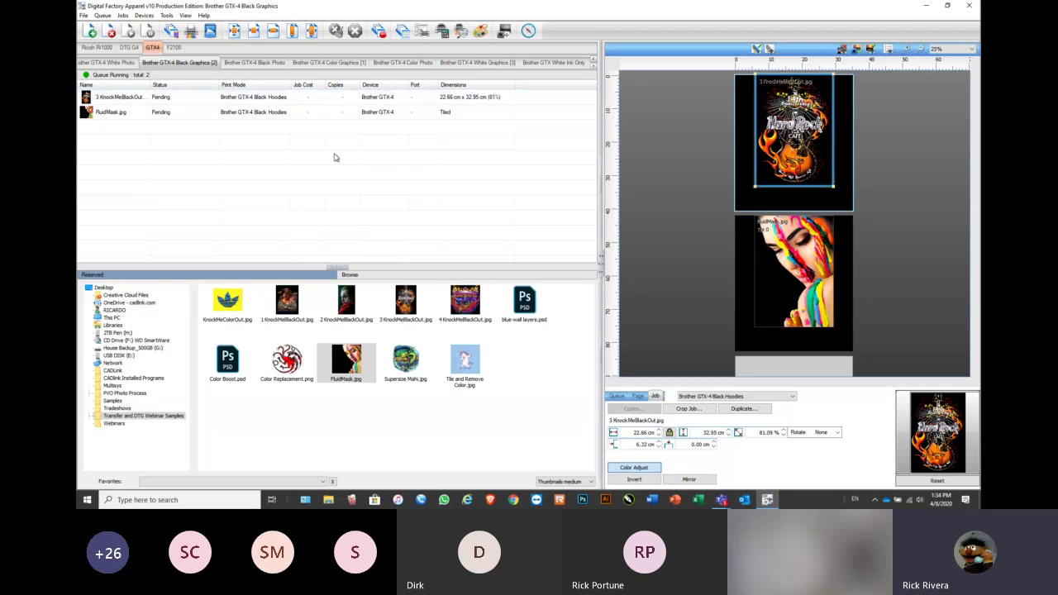
{"action": "left_click", "coordinate": [173, 134]}
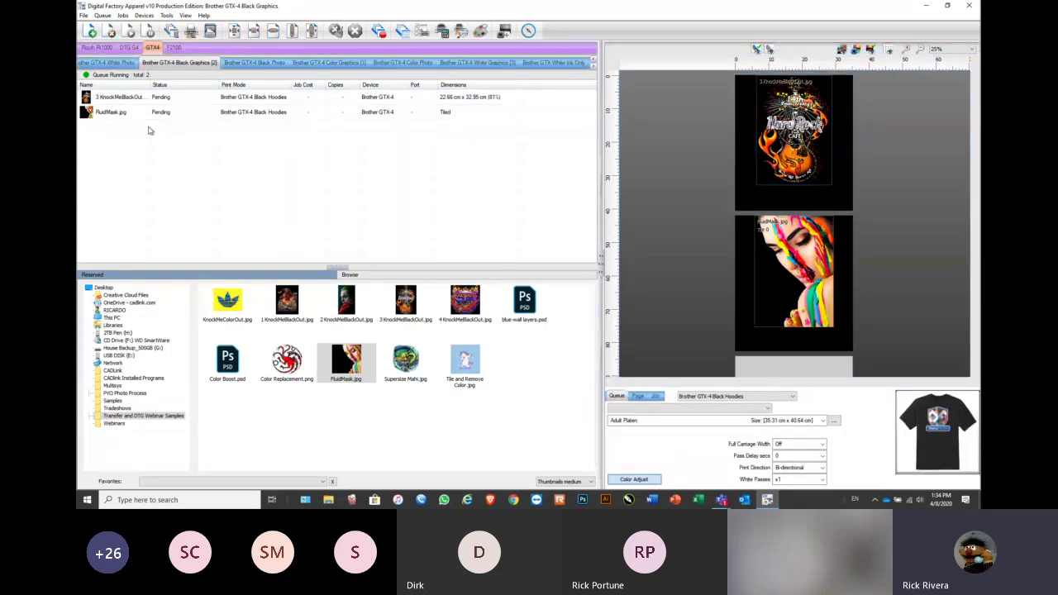
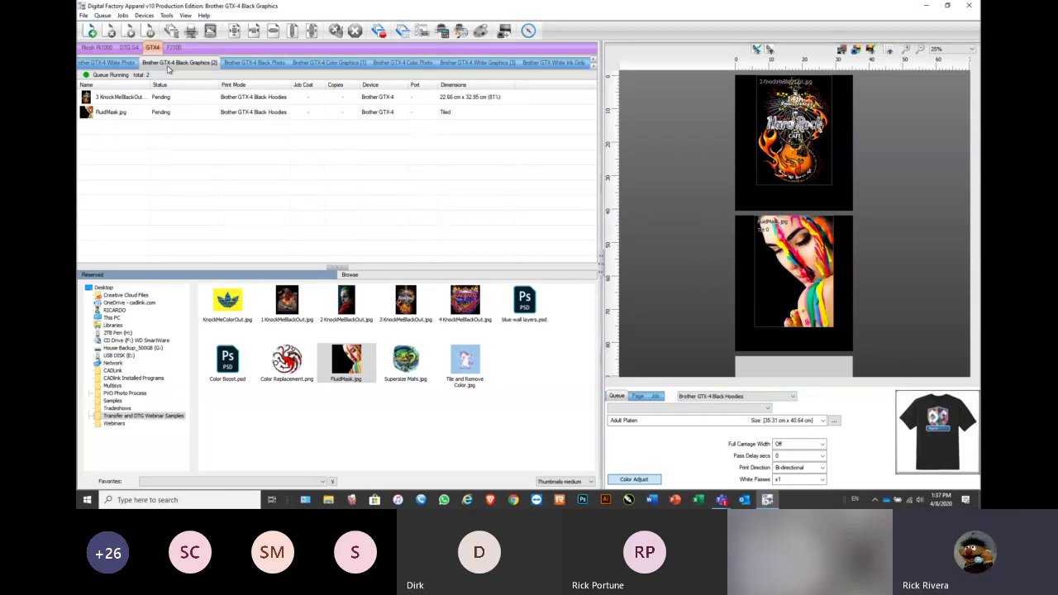
Examine the Camera page of the program options, including the list of available cameras, and close the options without changing them
{"action": "left_click", "coordinate": [145, 16]}
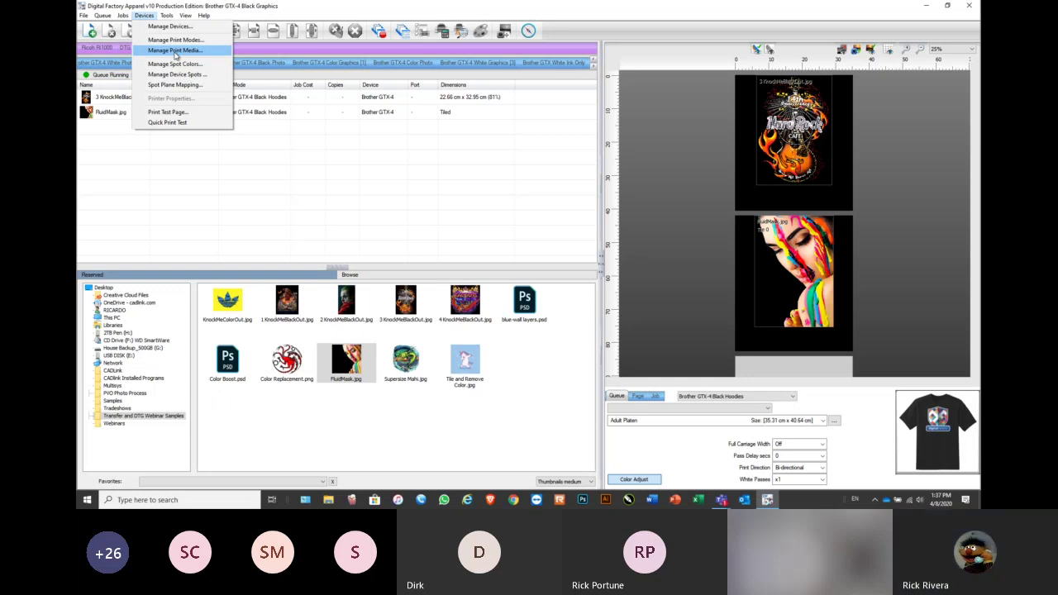
{"action": "mouse_move", "coordinate": [168, 18]}
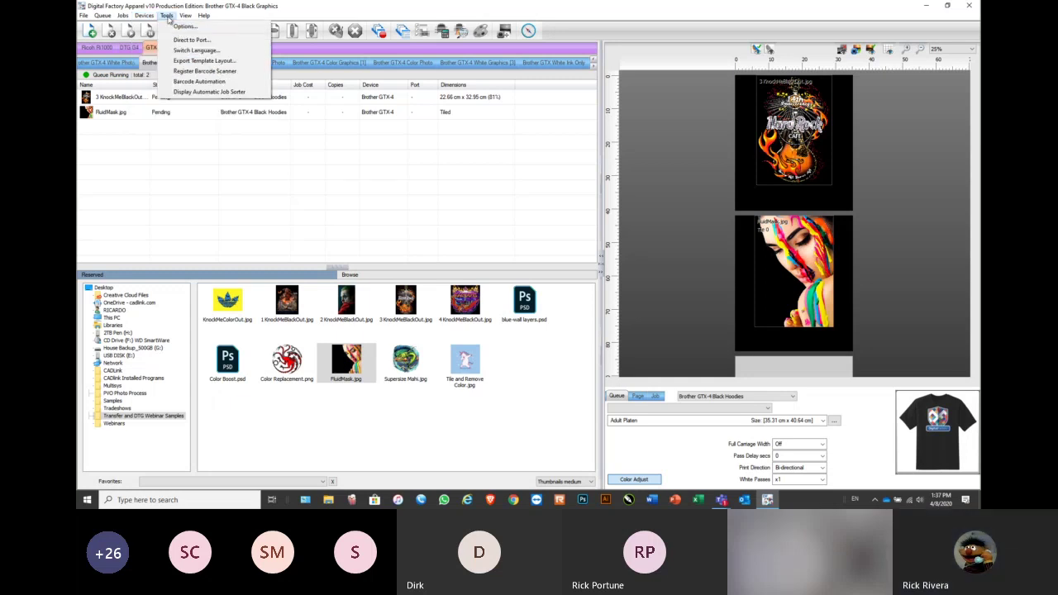
{"action": "left_click", "coordinate": [181, 28]}
{"action": "left_click", "coordinate": [378, 160]}
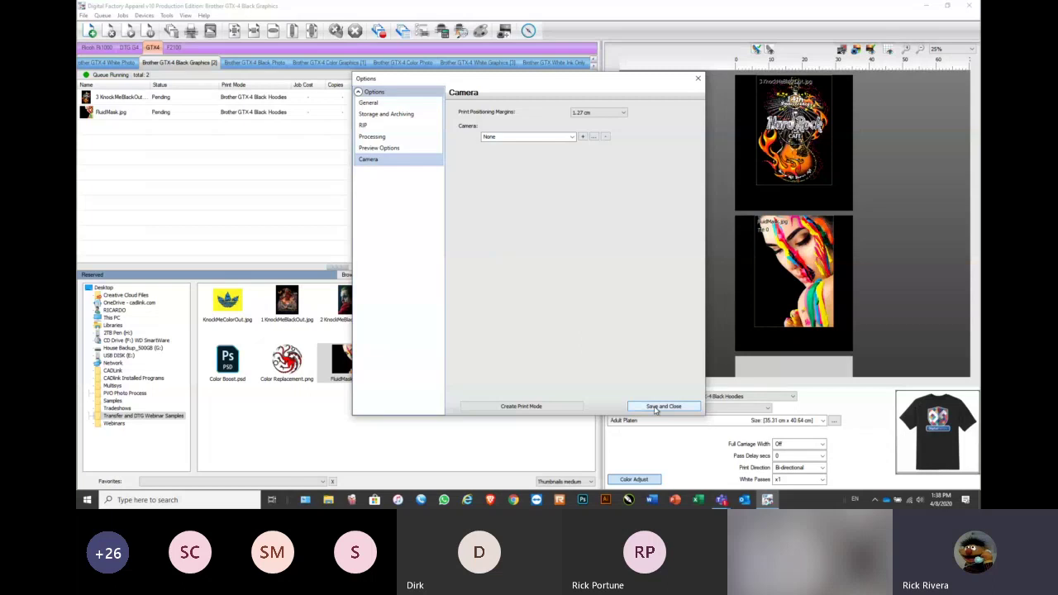
{"action": "left_click", "coordinate": [572, 137]}
{"action": "left_click", "coordinate": [572, 138]}
{"action": "left_click", "coordinate": [663, 406]}
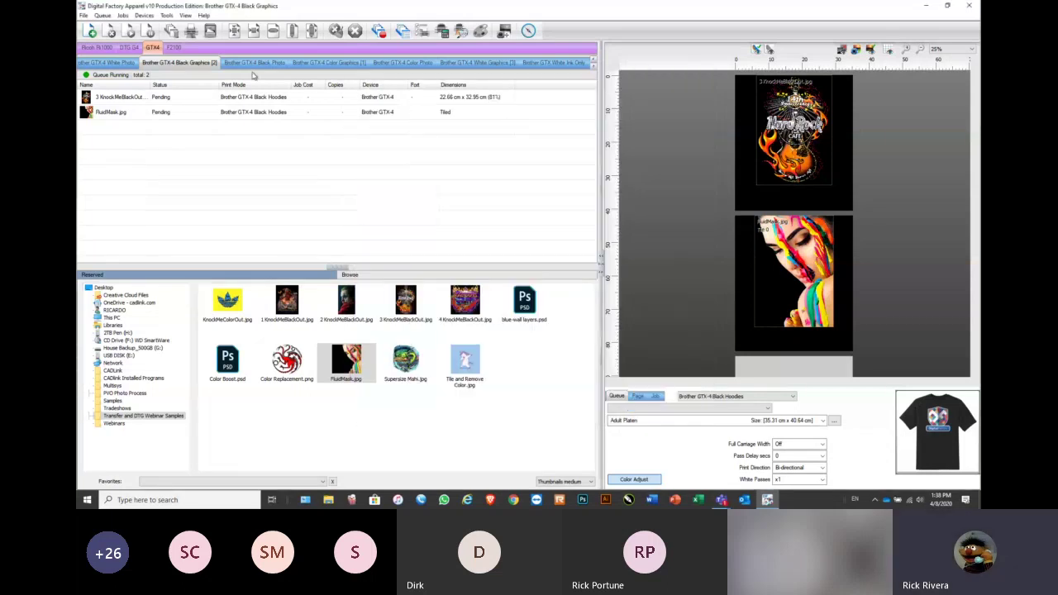
Switch the layout preview to Single Page Mode and display the 3 KnockMeBlackOut job's page at 50% zoom
{"action": "left_click", "coordinate": [168, 16]}
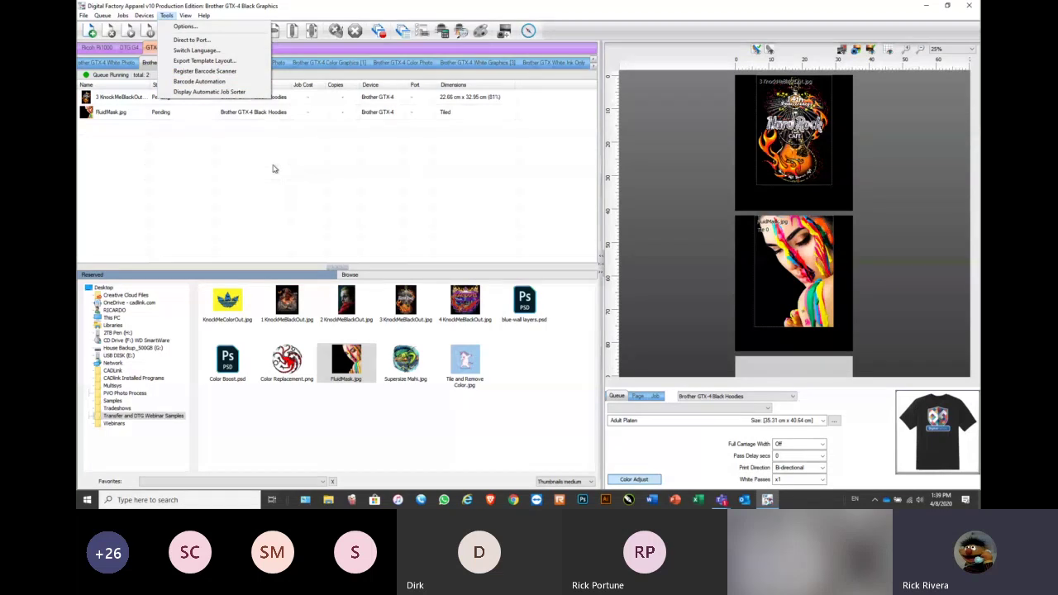
{"action": "mouse_move", "coordinate": [186, 18]}
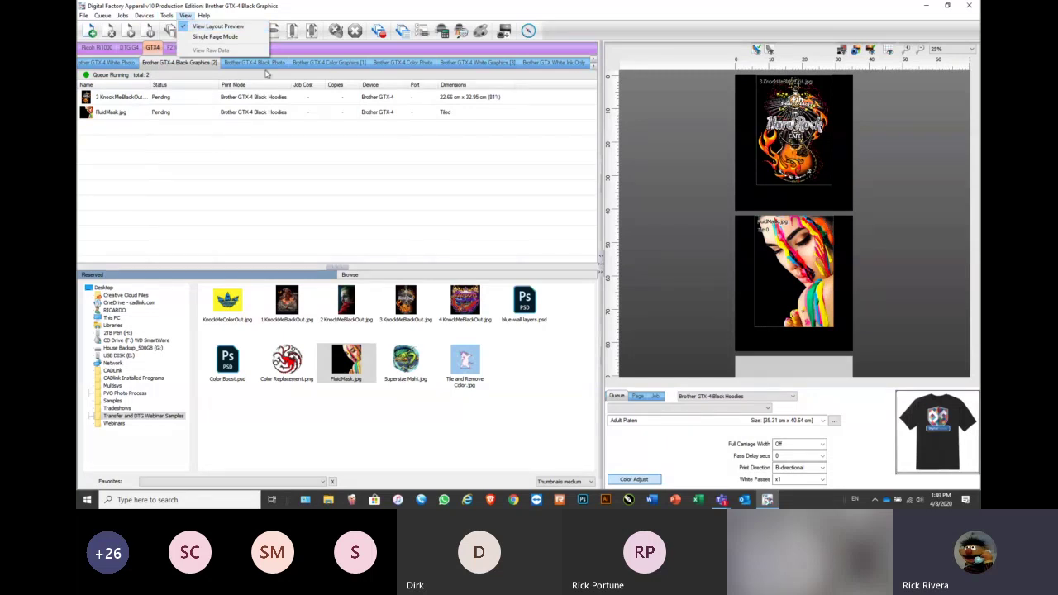
{"action": "left_click", "coordinate": [185, 130]}
{"action": "left_click", "coordinate": [191, 98]}
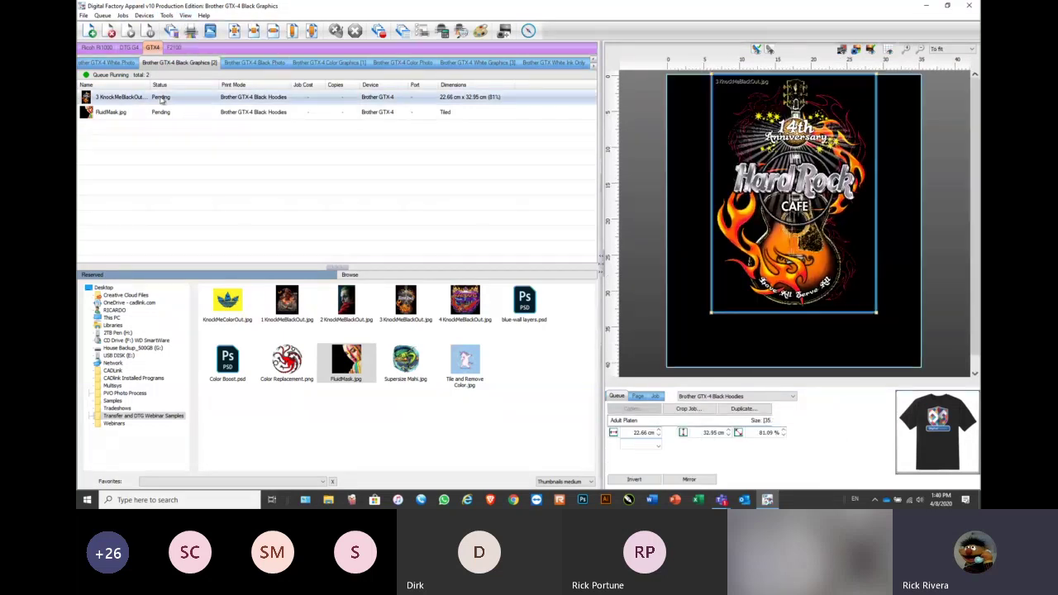
{"action": "scroll", "coordinate": [622, 170], "scroll_direction": "down", "scroll_amount": 1}
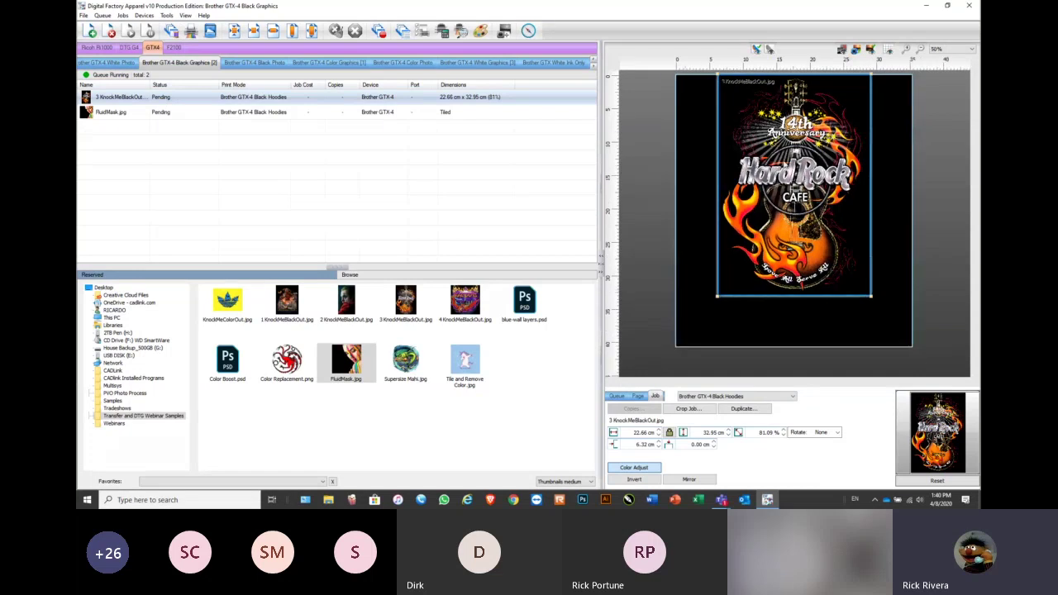
Turn off Single Page Mode and display the pages of the 3 KnockMeBlackOut and FluidMask jobs together at 33% zoom
{"action": "left_click", "coordinate": [118, 113]}
{"action": "left_click", "coordinate": [121, 98]}
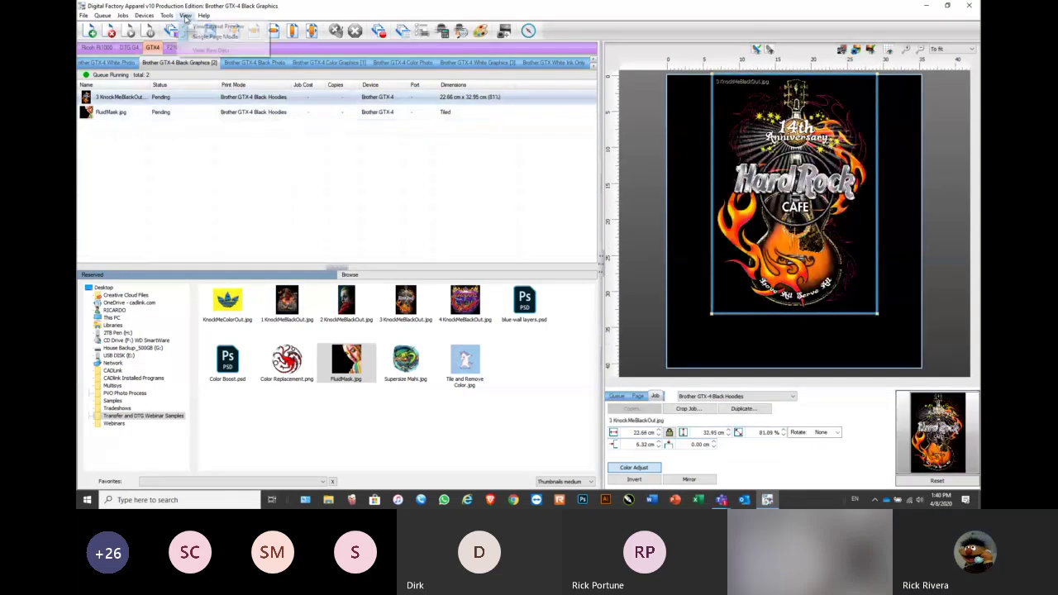
{"action": "left_click", "coordinate": [162, 116]}
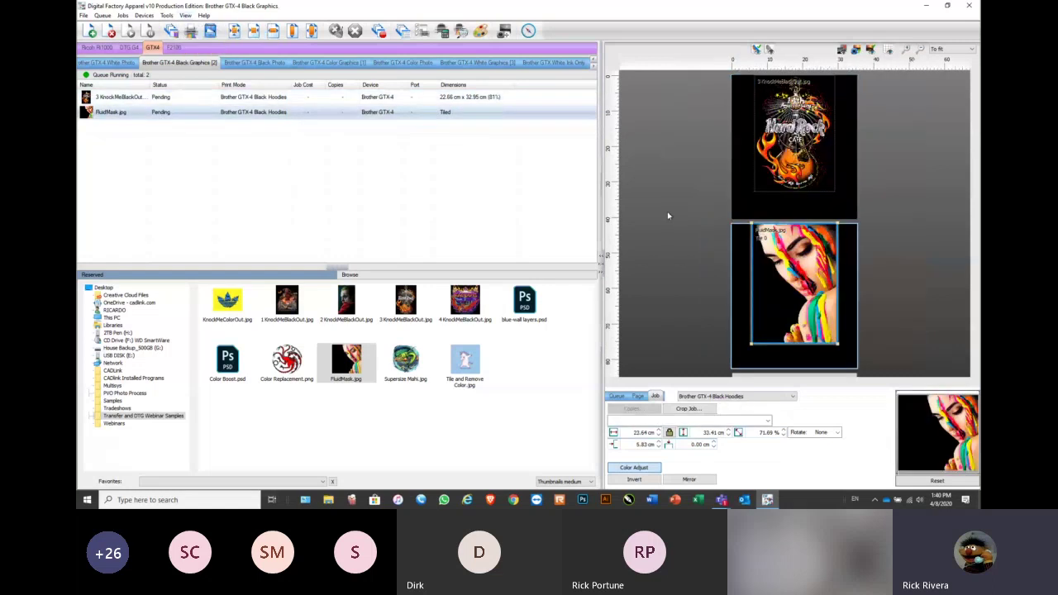
{"action": "scroll", "coordinate": [813, 122], "scroll_direction": "up", "scroll_amount": 1}
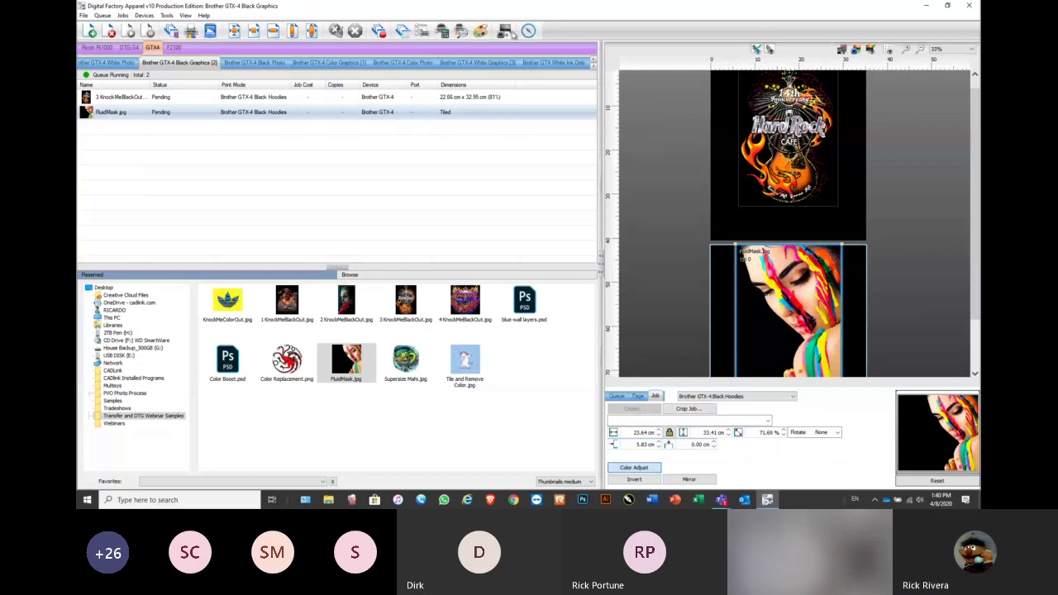
Examine the ink costs on the Costing page of the Brother GTX-4 Black Graphics queue's properties and close them
{"action": "left_click", "coordinate": [172, 165]}
{"action": "left_click", "coordinate": [442, 31]}
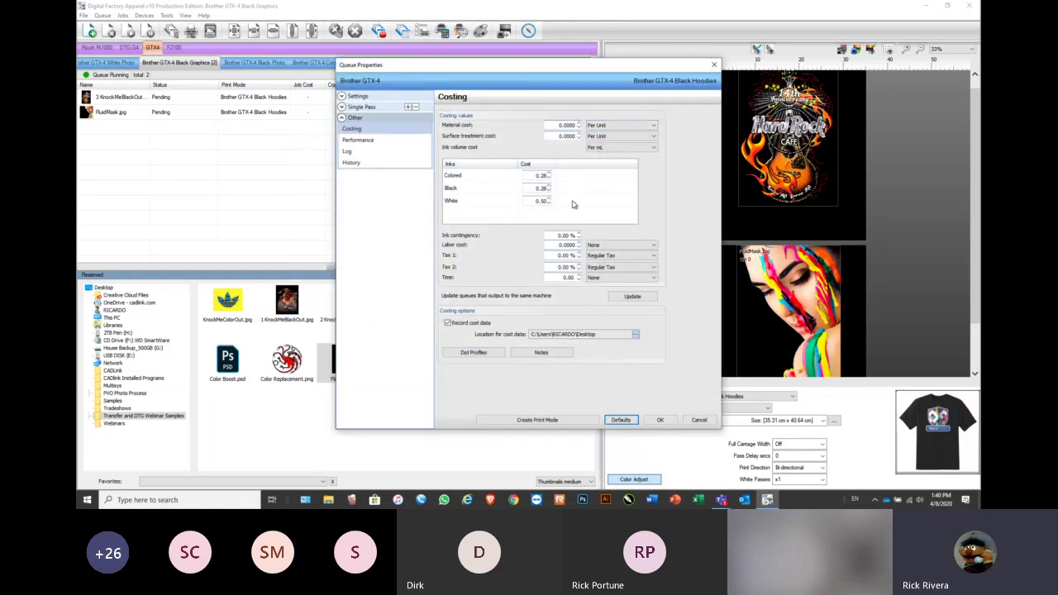
{"action": "left_click", "coordinate": [660, 421]}
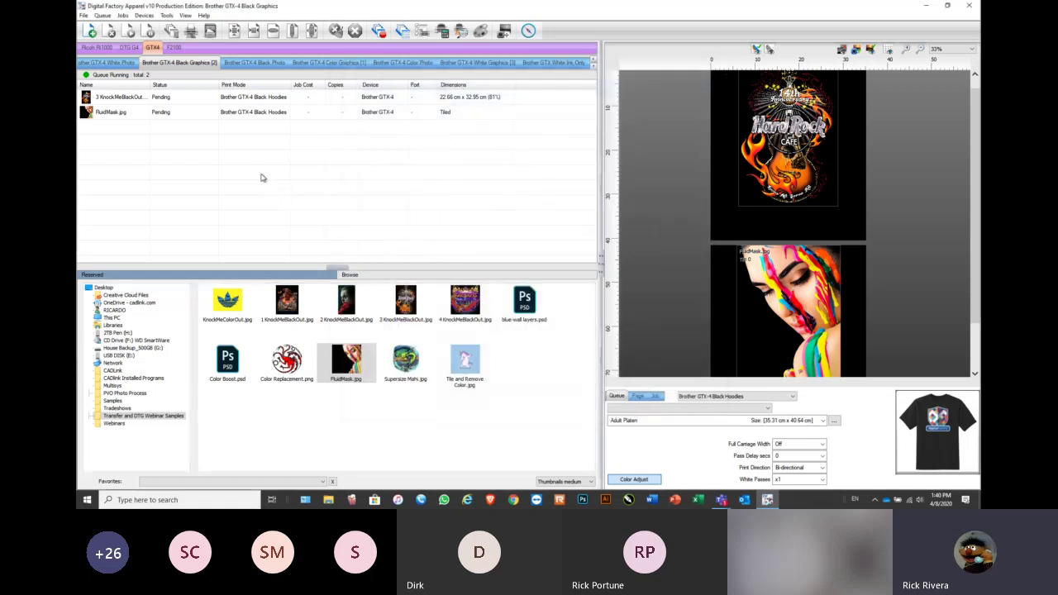
Enlarge the 3 KnockMeBlackOut job to about 24.60 × 35.78 cm and RIP it
{"action": "left_click", "coordinate": [762, 159]}
{"action": "left_click_drag", "start_coordinate": [739, 205], "coordinate": [731, 220]}
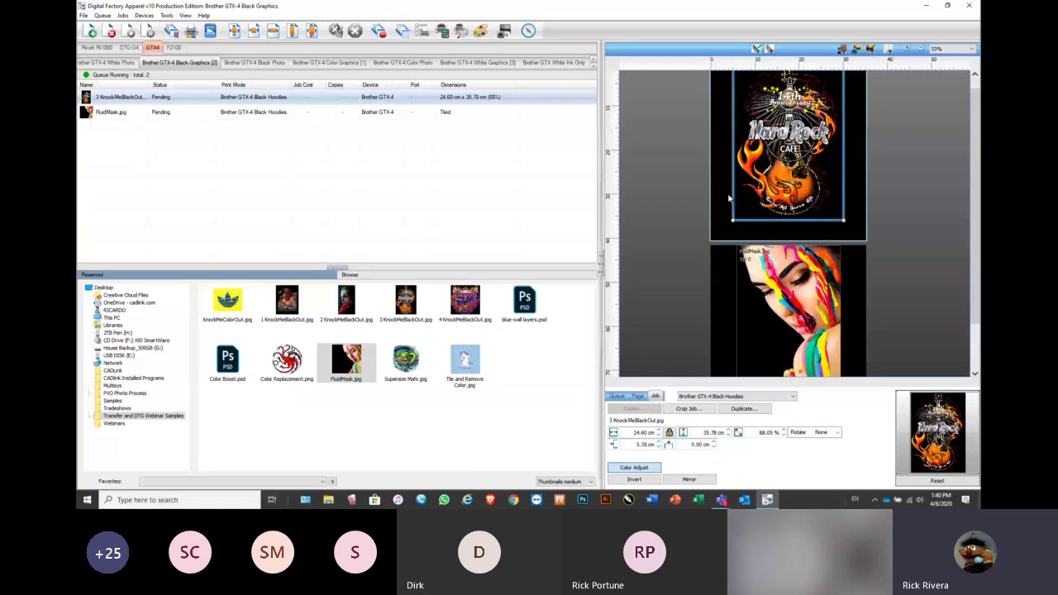
{"action": "right_click", "coordinate": [126, 97]}
{"action": "left_click", "coordinate": [141, 182]}
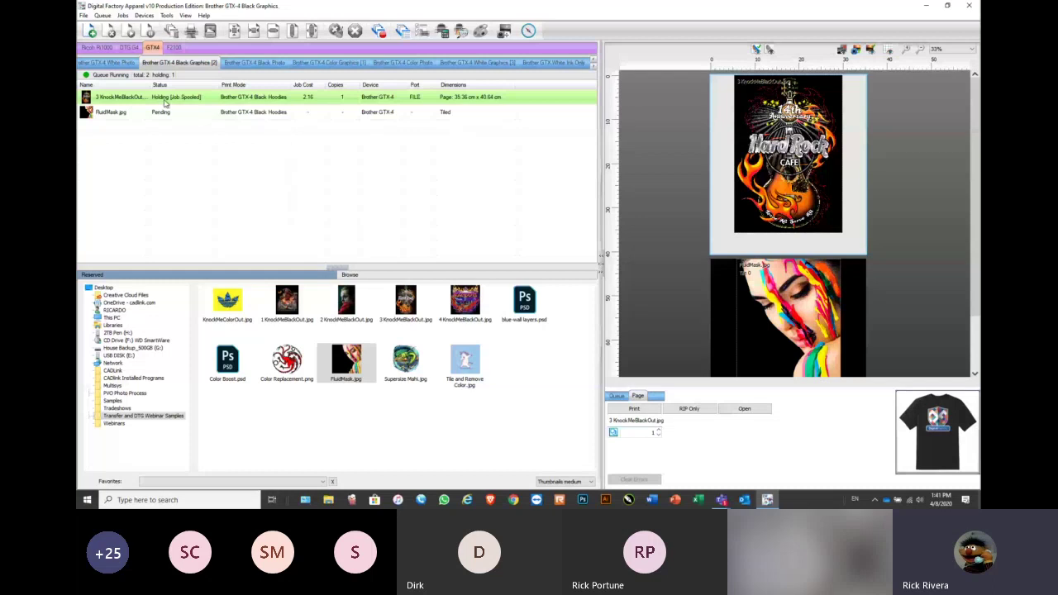
Examine the cost breakdown of the 3 KnockMeBlackOut job on the Costs page of its job ticket properties and close the dialog
{"action": "mouse_move", "coordinate": [168, 100]}
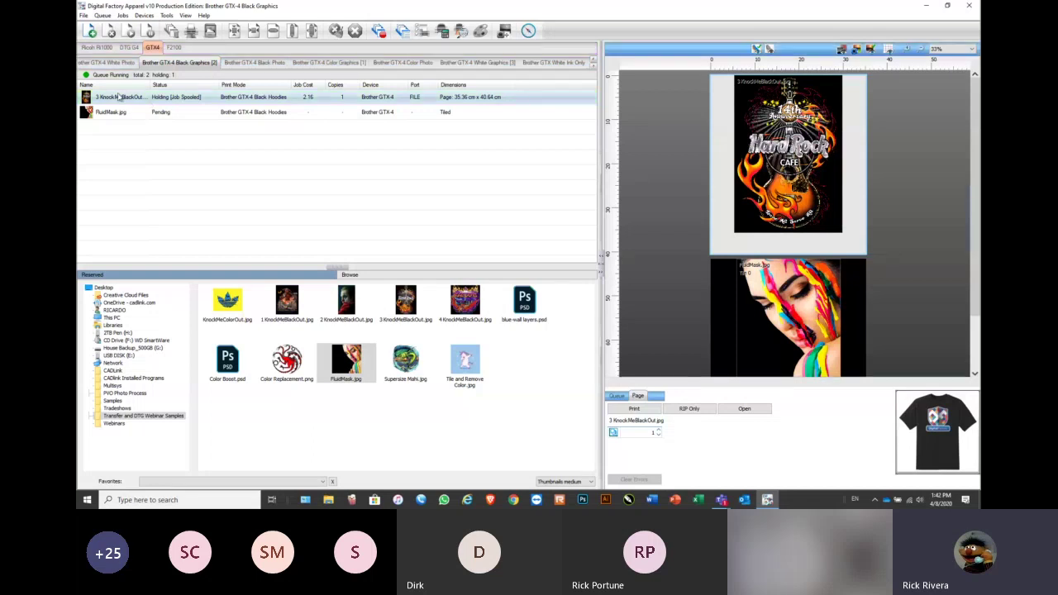
{"action": "left_click", "coordinate": [152, 98]}
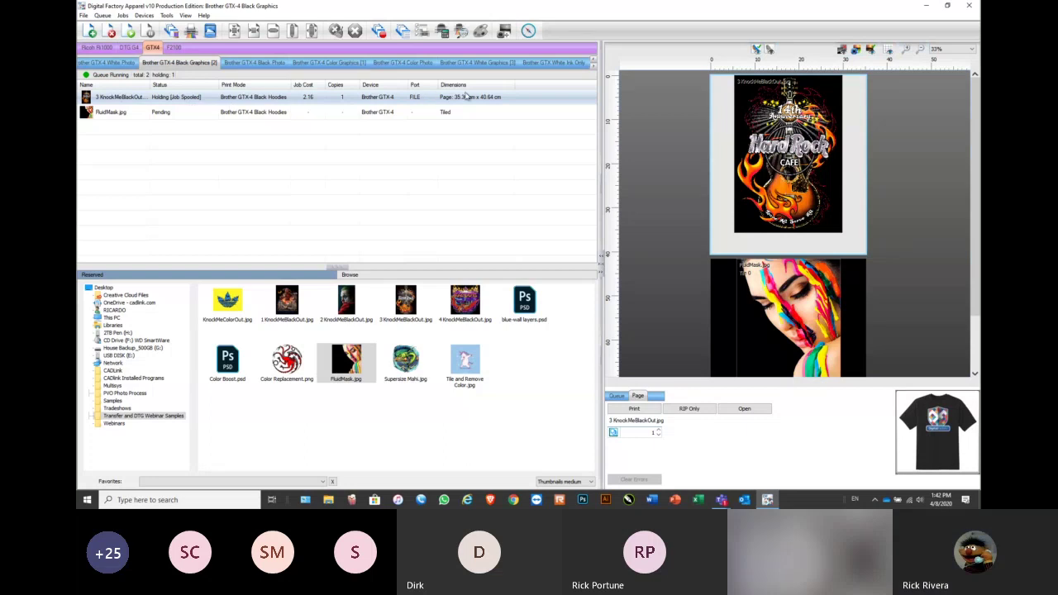
{"action": "mouse_move", "coordinate": [473, 100]}
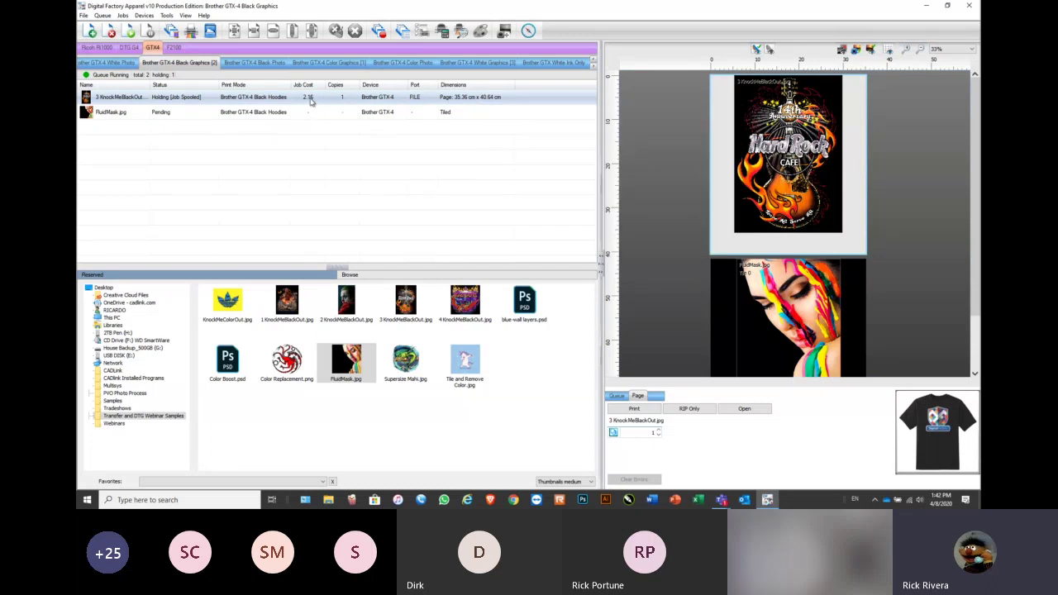
{"action": "mouse_move", "coordinate": [312, 101]}
{"action": "left_click", "coordinate": [442, 31]}
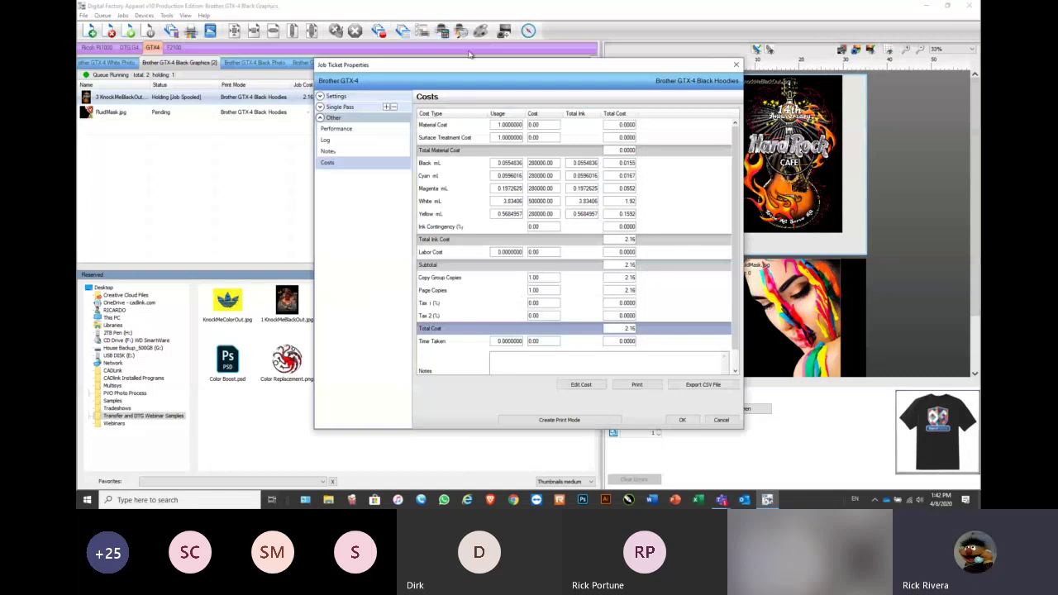
{"action": "left_click_drag", "start_coordinate": [593, 70], "coordinate": [587, 63]}
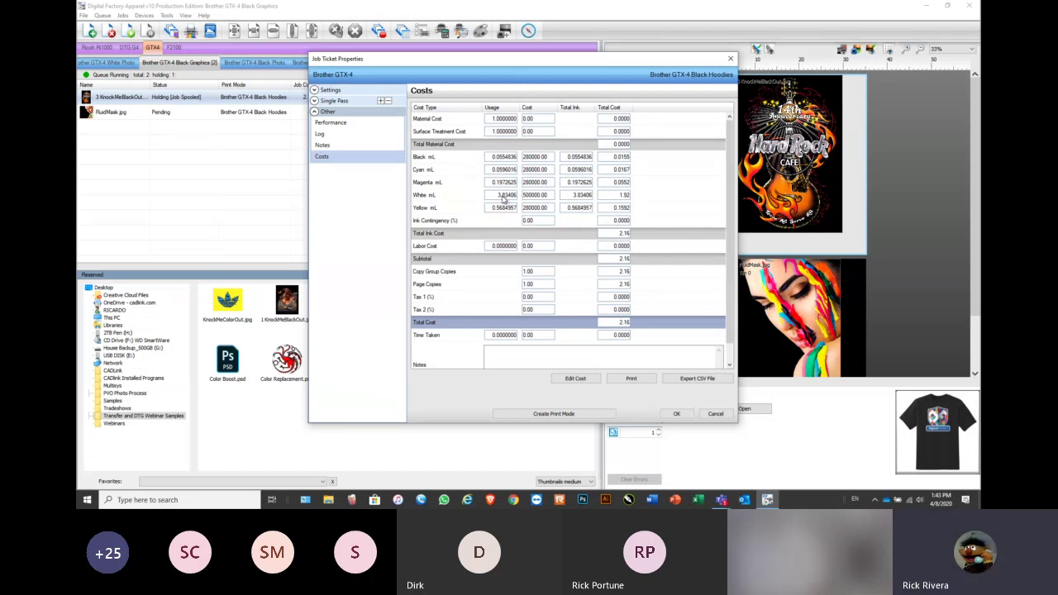
{"action": "left_click", "coordinate": [716, 416]}
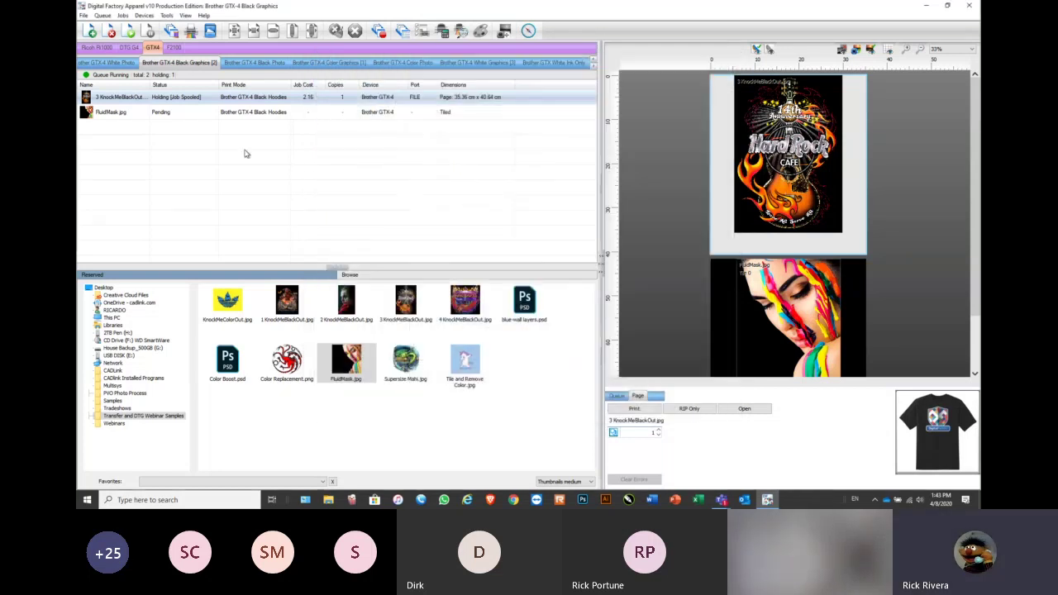
View the raw data of the 3 KnockMeBlackOut job, isolate the White plane for inspection, and close the viewer
{"action": "right_click", "coordinate": [138, 99]}
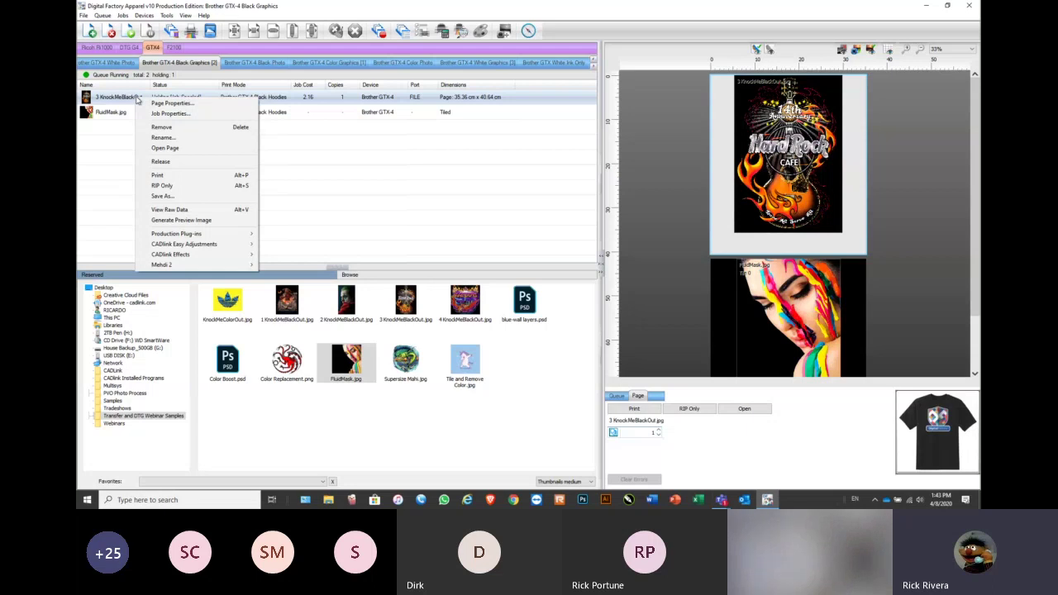
{"action": "left_click", "coordinate": [169, 210]}
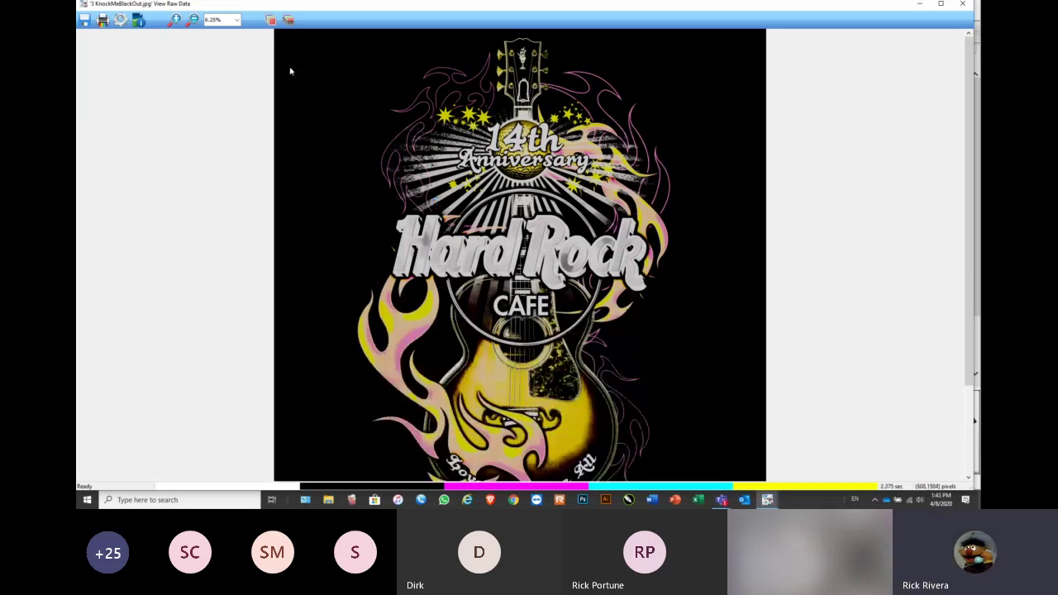
{"action": "left_click", "coordinate": [270, 19]}
{"action": "left_click_drag", "start_coordinate": [849, 46], "coordinate": [859, 39]}
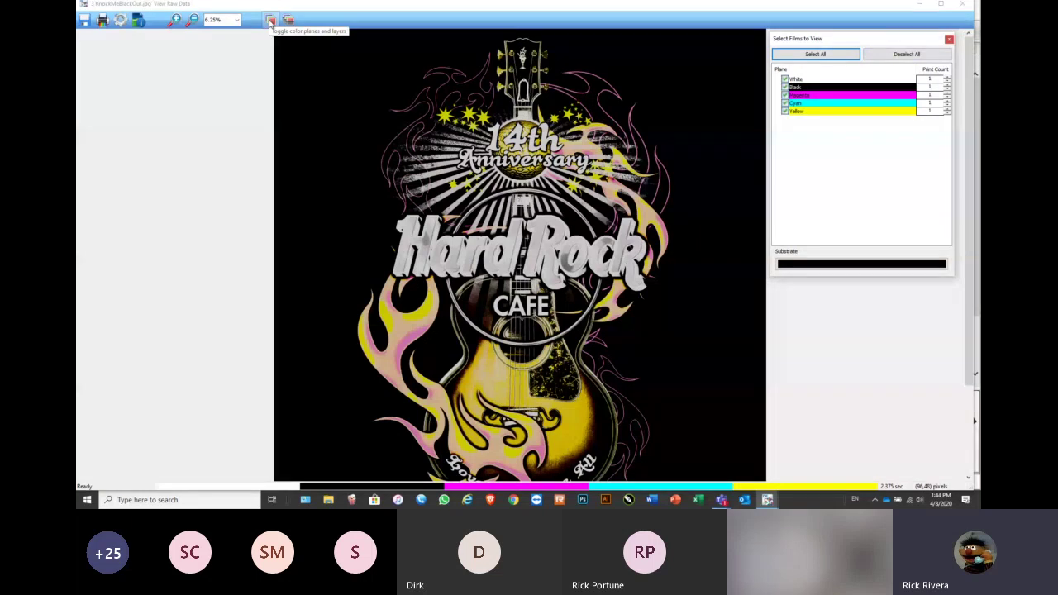
{"action": "left_click", "coordinate": [905, 55]}
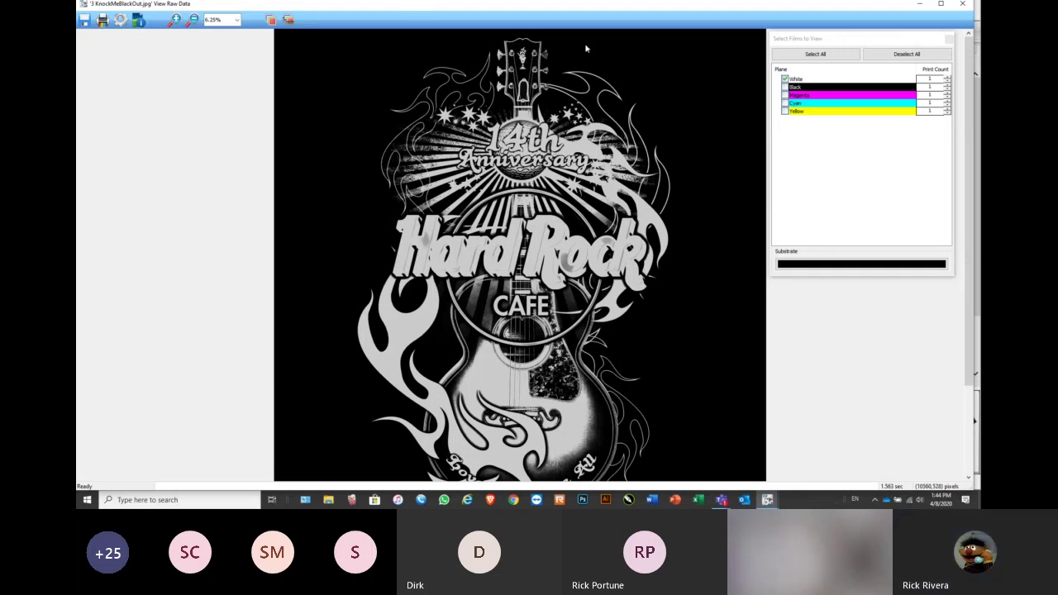
{"action": "mouse_move", "coordinate": [410, 5]}
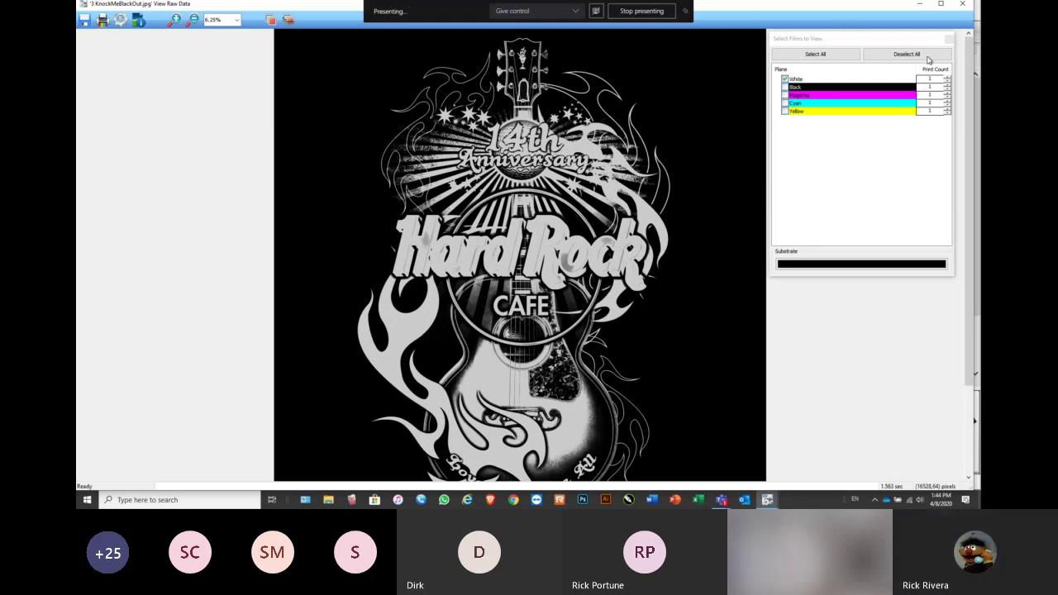
{"action": "left_click", "coordinate": [964, 6]}
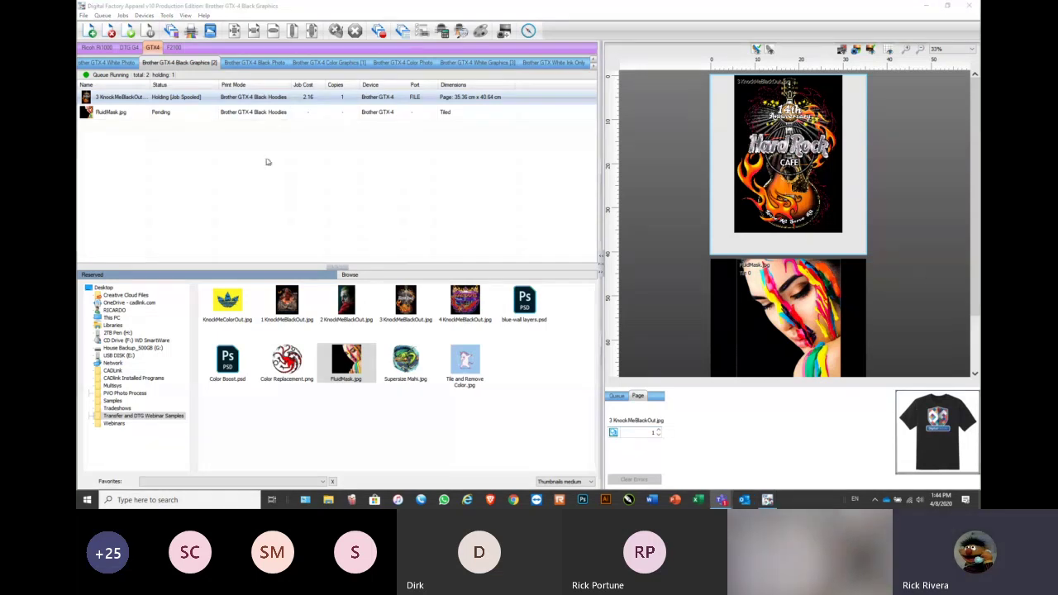
Add 4 KnockMeBlackOut.jpg to the Brother GTX-4 Color Graphics queue and select the new job
{"action": "left_click", "coordinate": [114, 99]}
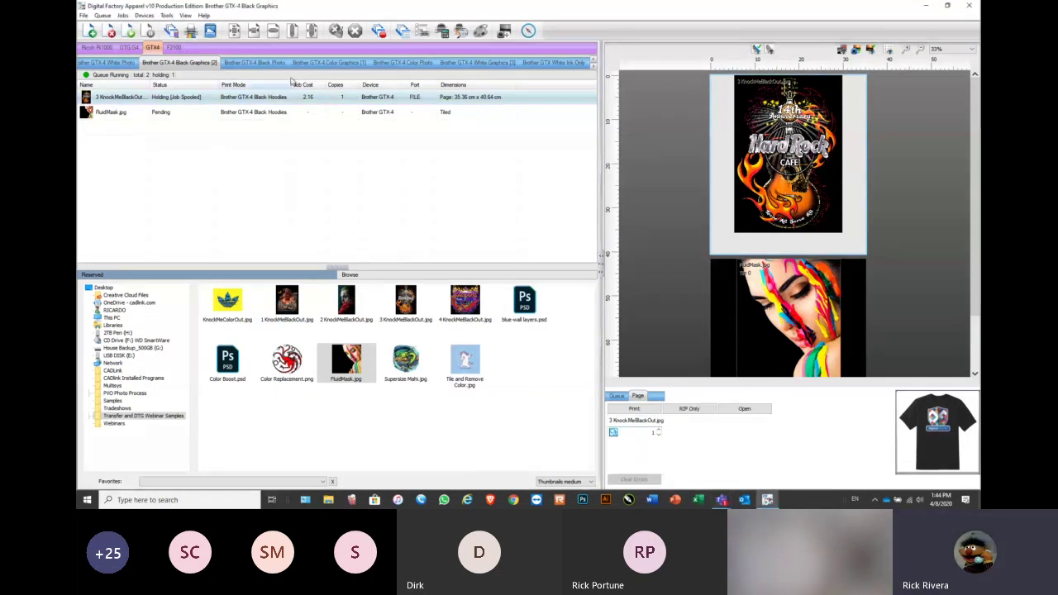
{"action": "left_click", "coordinate": [337, 65]}
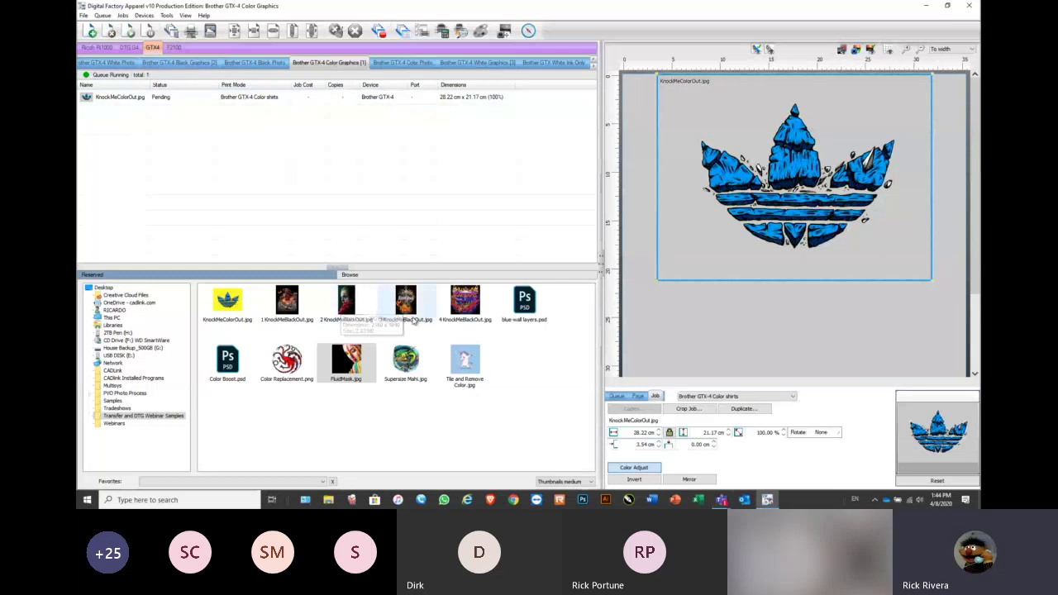
{"action": "left_click_drag", "start_coordinate": [463, 306], "coordinate": [326, 206]}
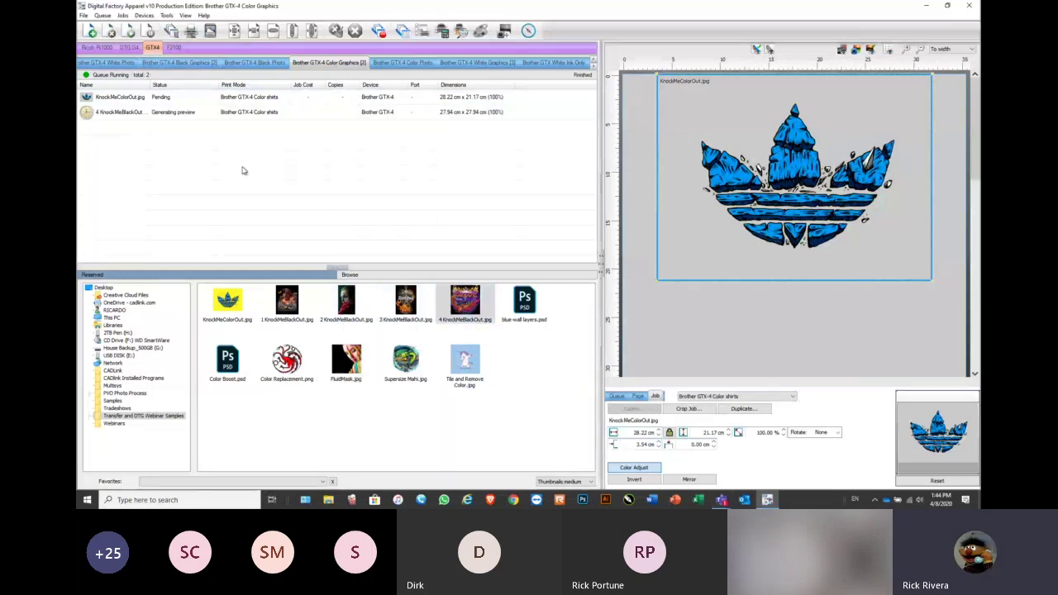
{"action": "left_click", "coordinate": [119, 115]}
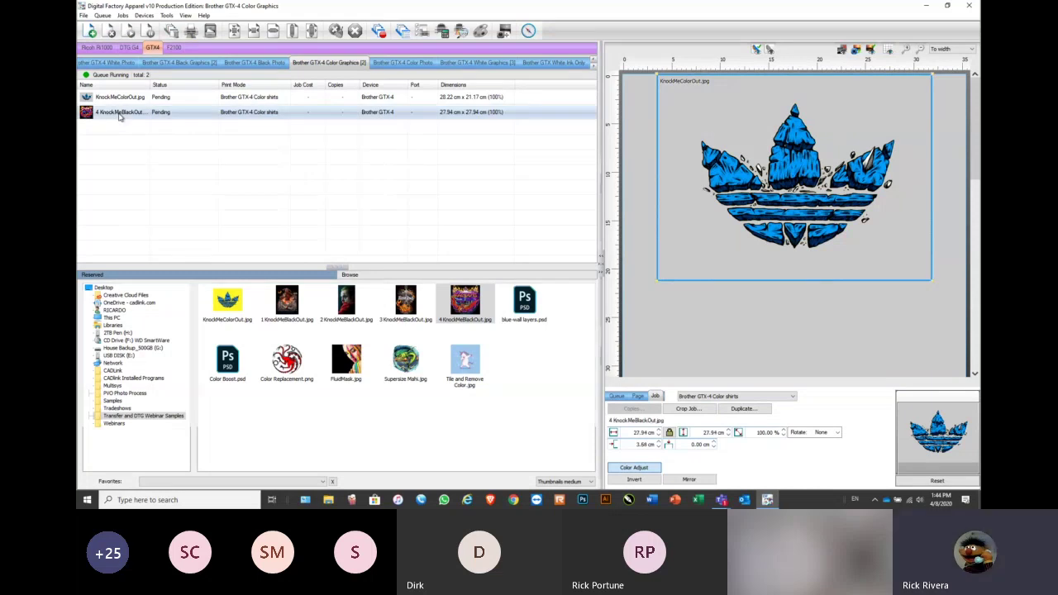
Preview the 4 KnockMeBlackOut job on a blue shirt color with the KnockMeBlackOut plug-in and cancel the plug-in
{"action": "right_click", "coordinate": [120, 116]}
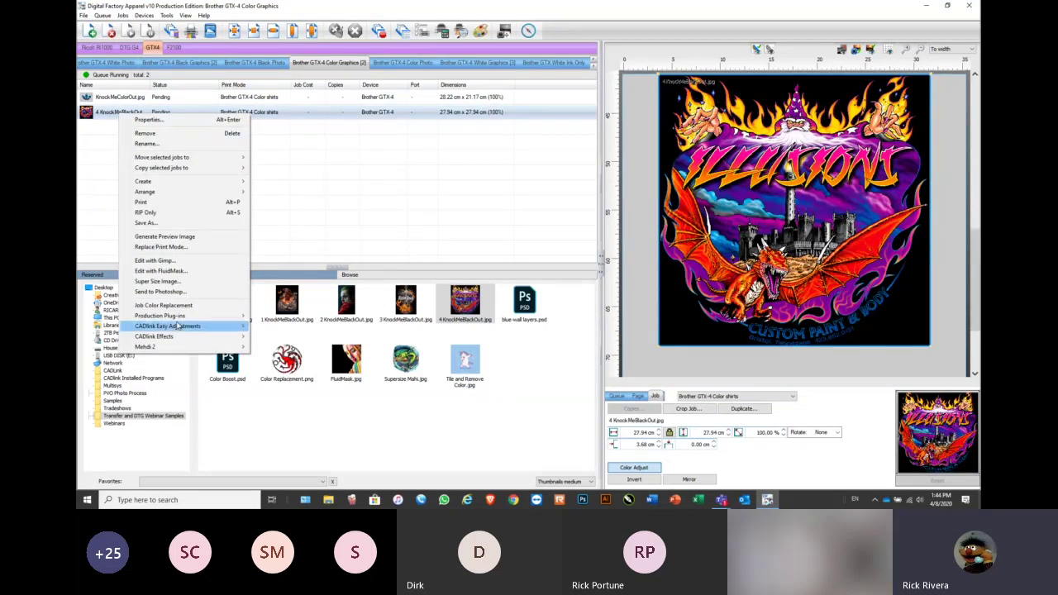
{"action": "mouse_move", "coordinate": [236, 316]}
{"action": "left_click", "coordinate": [281, 318]}
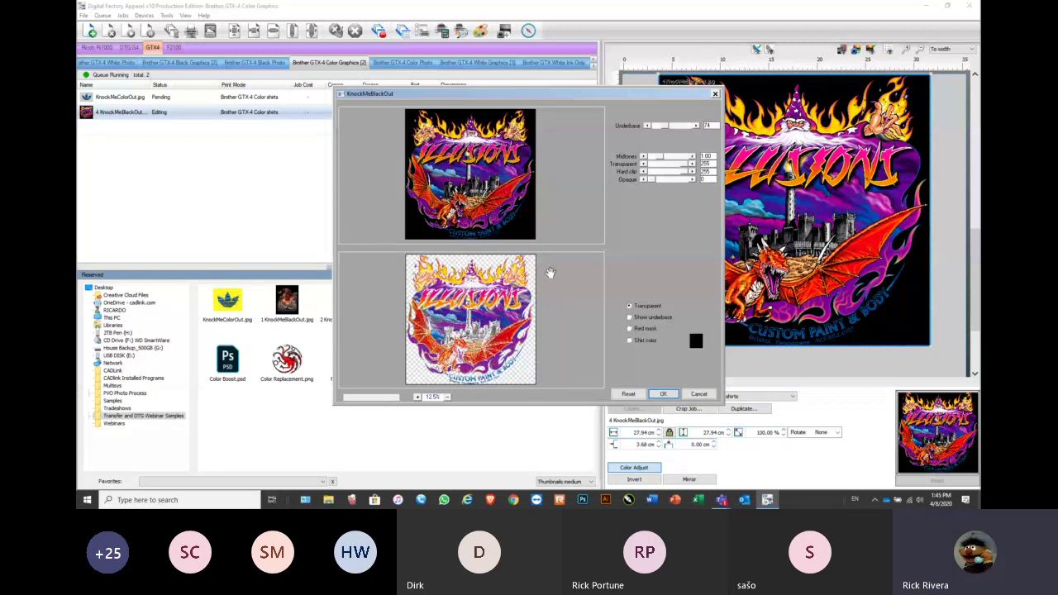
{"action": "left_click", "coordinate": [695, 340]}
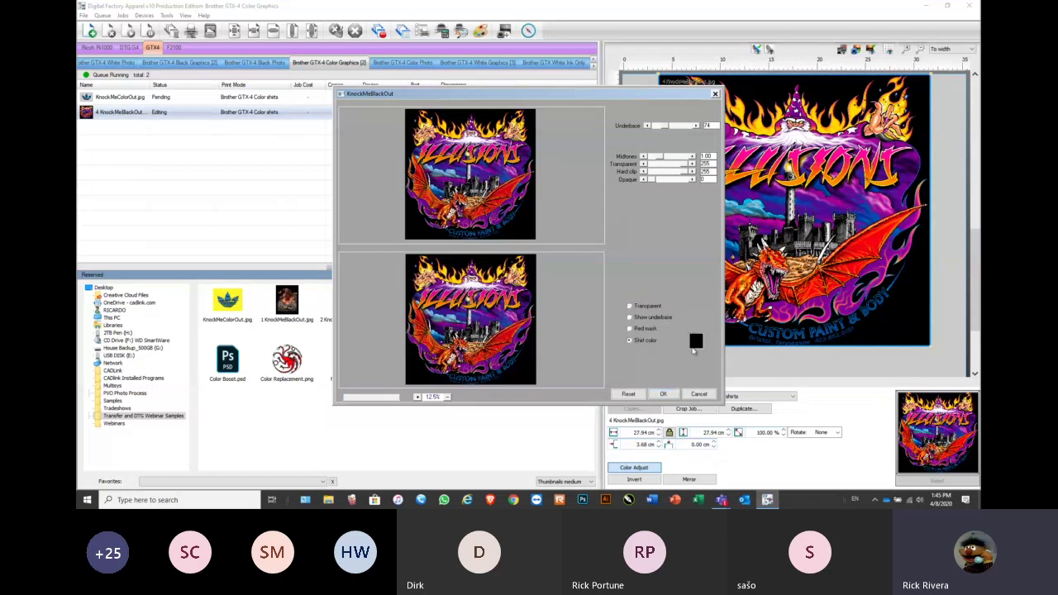
{"action": "left_click", "coordinate": [695, 345]}
{"action": "left_click", "coordinate": [483, 231]}
{"action": "left_click", "coordinate": [450, 315]}
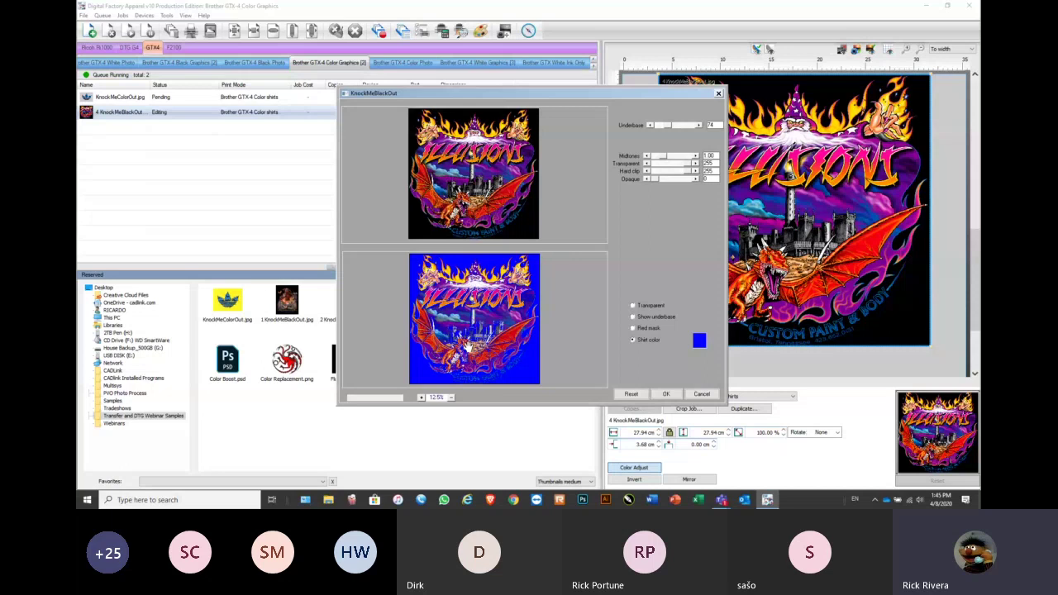
{"action": "left_click", "coordinate": [703, 394]}
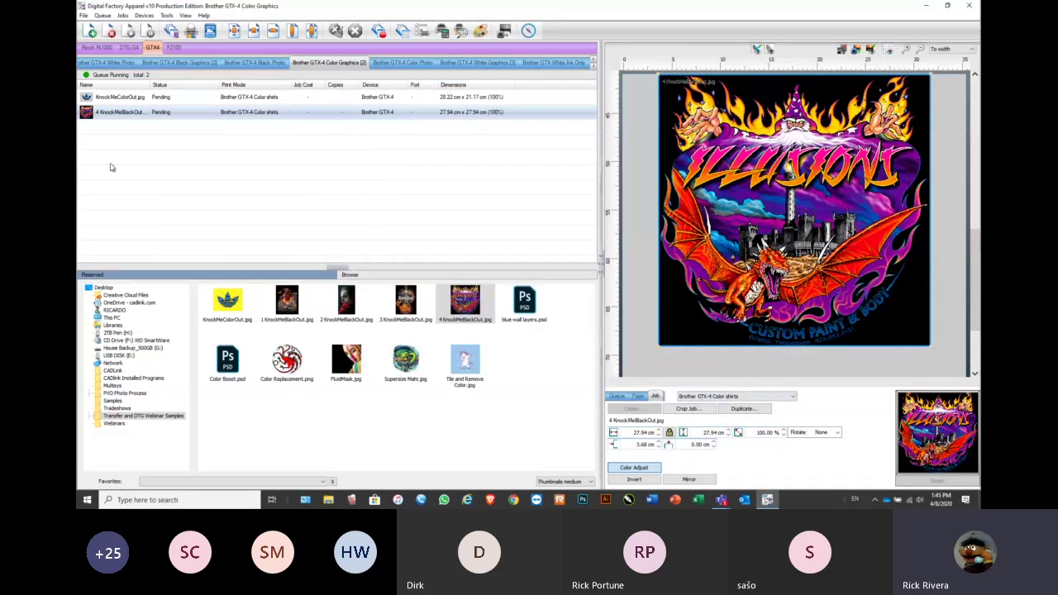
Open the 4 KnockMeBlackOut job in Fluid Mask and cover the black background around the artwork and lettering with the delete mask
{"action": "right_click", "coordinate": [120, 116]}
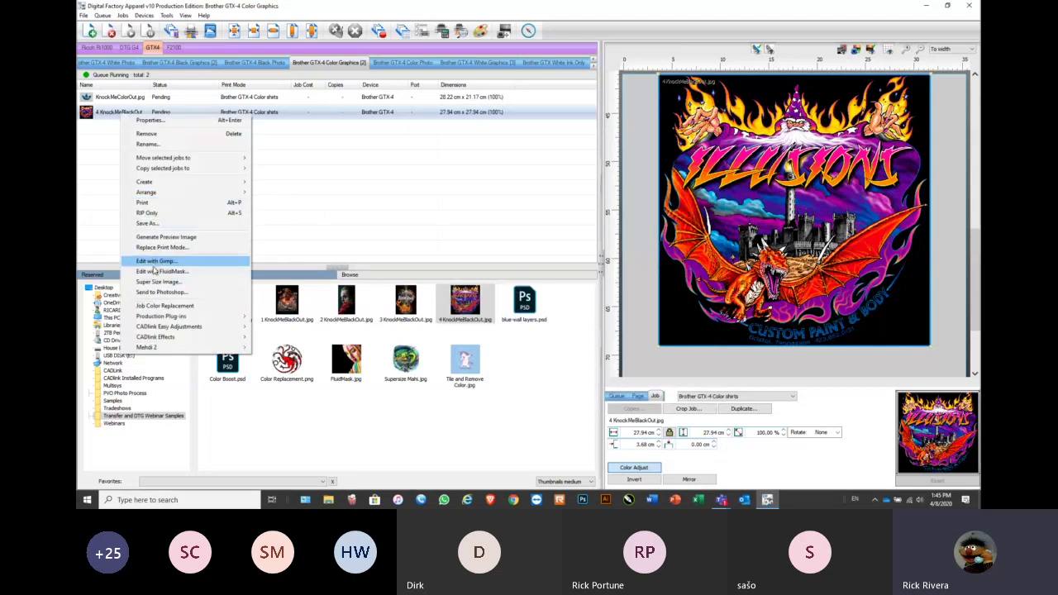
{"action": "left_click", "coordinate": [149, 272]}
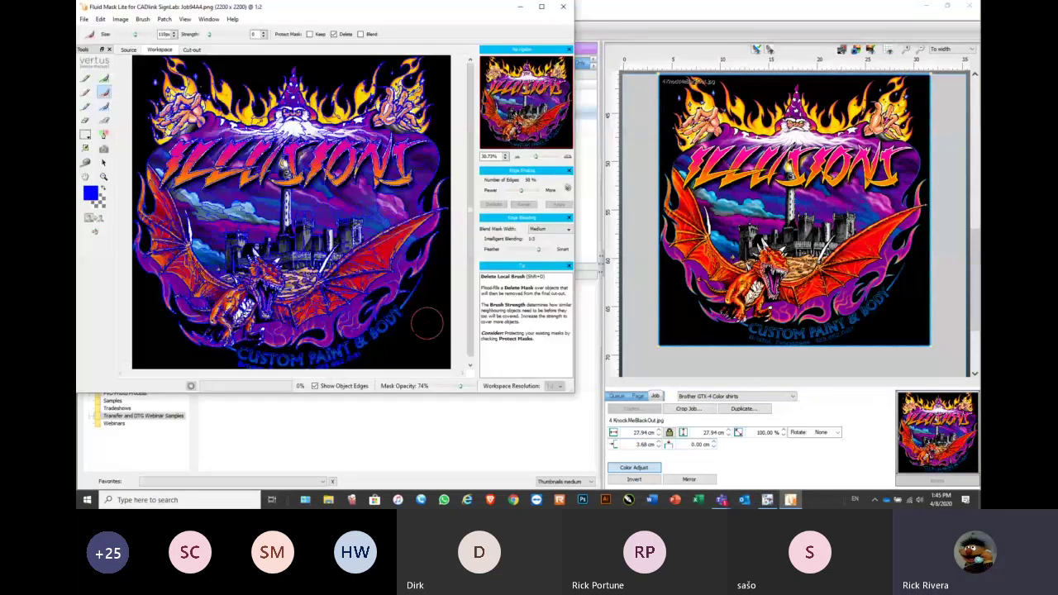
{"action": "left_click", "coordinate": [428, 323]}
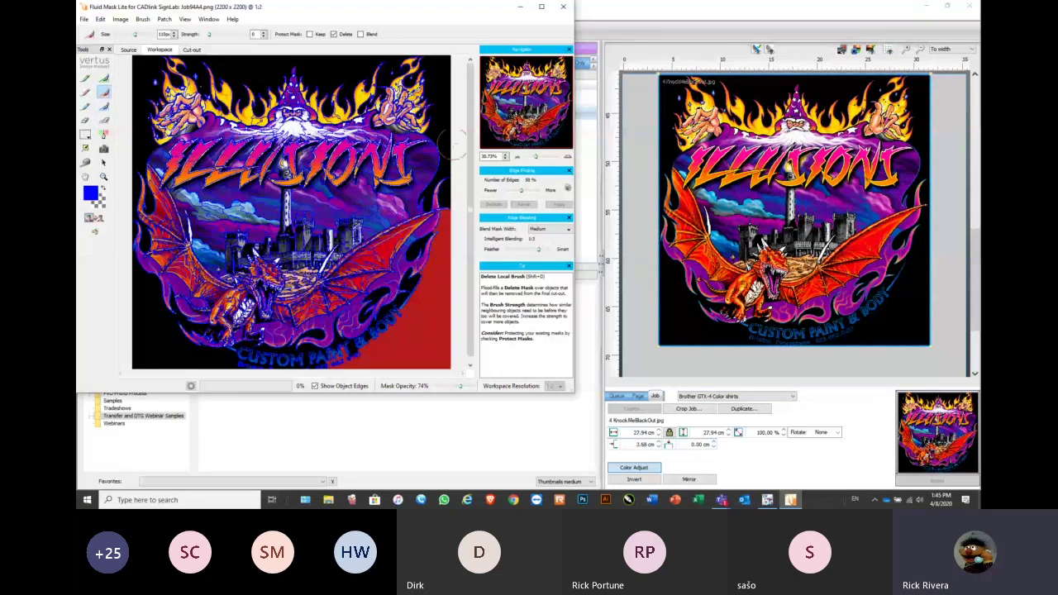
{"action": "left_click", "coordinate": [446, 145]}
{"action": "left_click", "coordinate": [139, 66]}
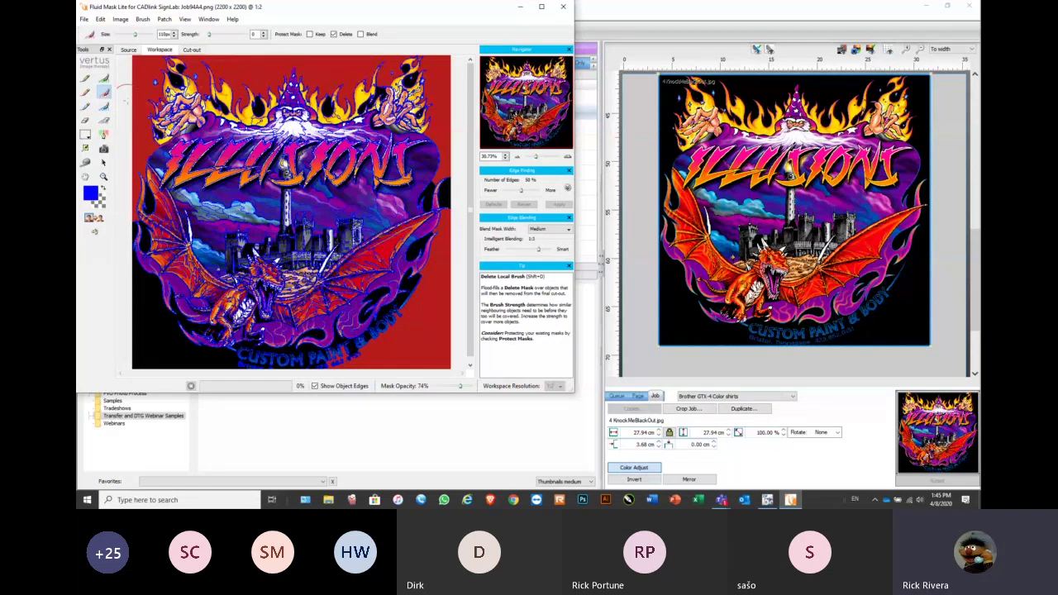
{"action": "left_click_drag", "start_coordinate": [134, 34], "coordinate": [124, 34]}
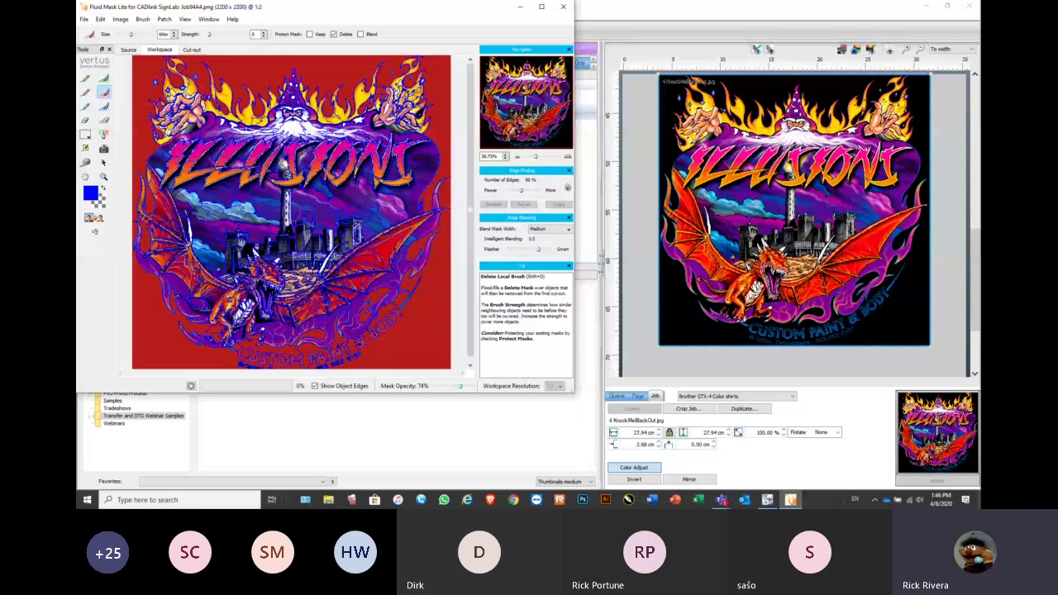
{"action": "left_click_drag", "start_coordinate": [238, 364], "coordinate": [361, 355]}
{"action": "left_click", "coordinate": [83, 18]}
{"action": "left_click", "coordinate": [98, 30]}
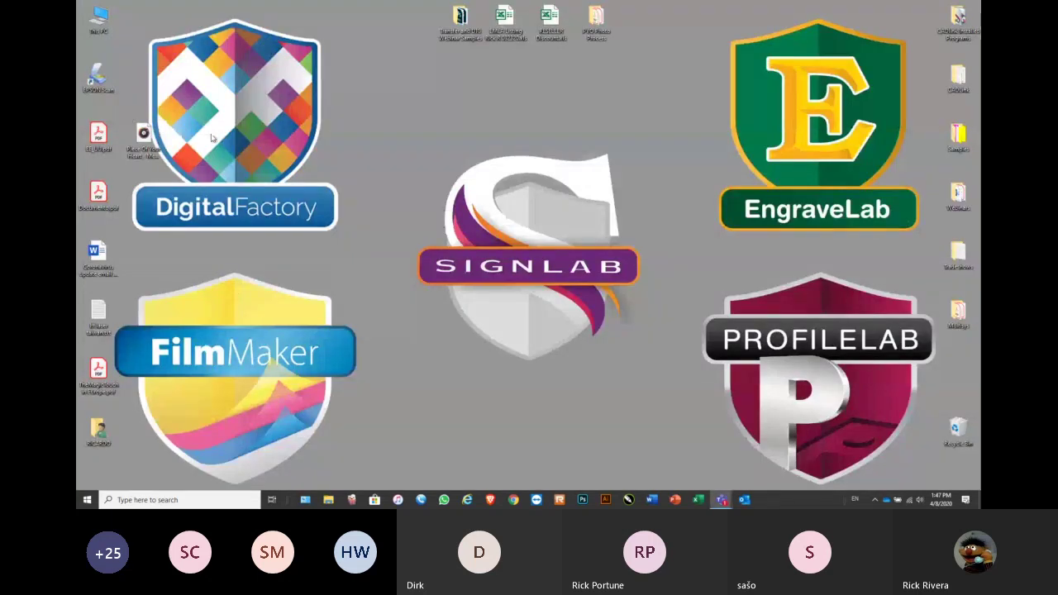
Launch Digital Factory Apparel v10 Production Edition from the CADlink Installed Programs folder on the desktop
{"action": "double_click", "coordinate": [959, 21]}
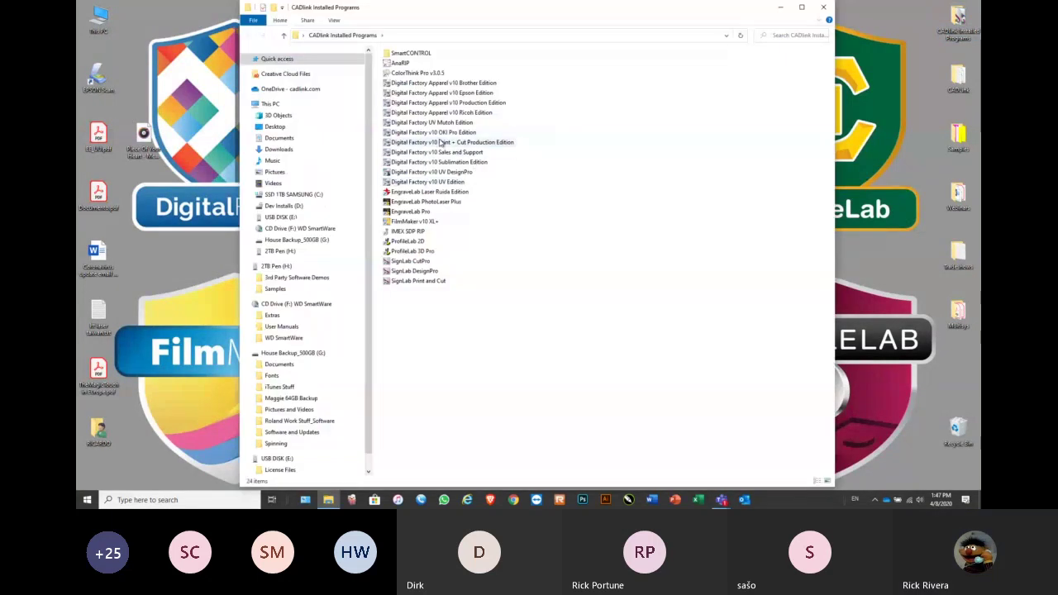
{"action": "left_click", "coordinate": [442, 105]}
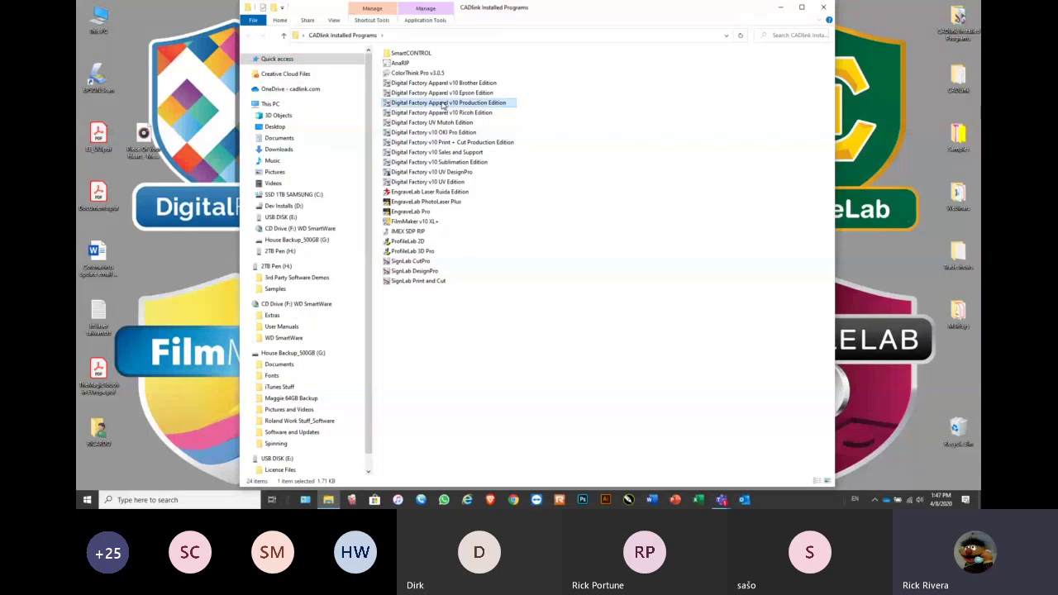
{"action": "double_click", "coordinate": [442, 105]}
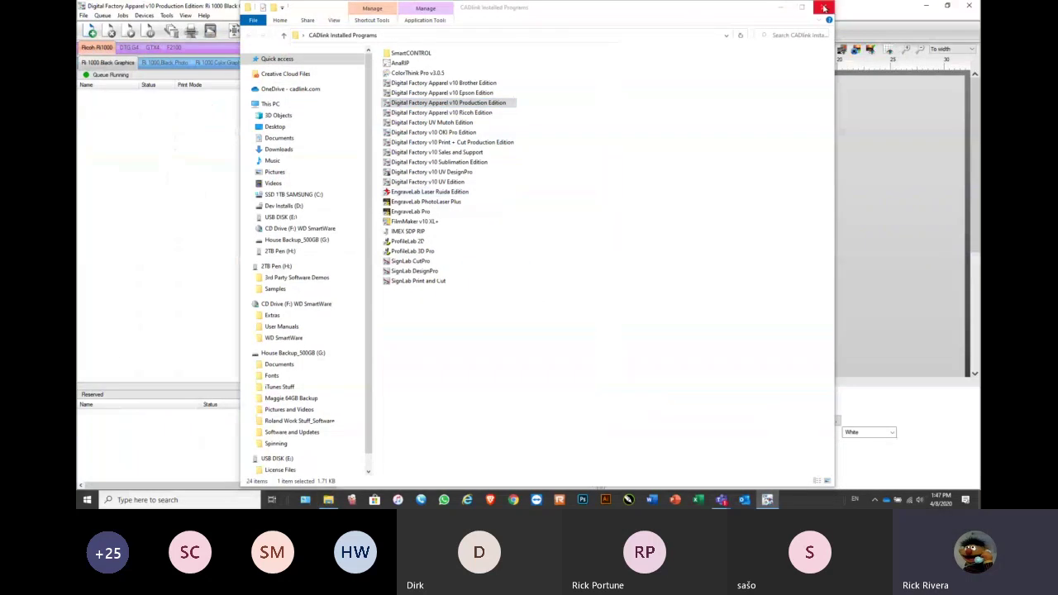
Add 4 KnockMeBlackOut.jpg from the Transfer and DTG Webinar Samples folder to the Brother GTX-4 Color Graphics queue and select the new job
{"action": "left_click", "coordinate": [233, 64]}
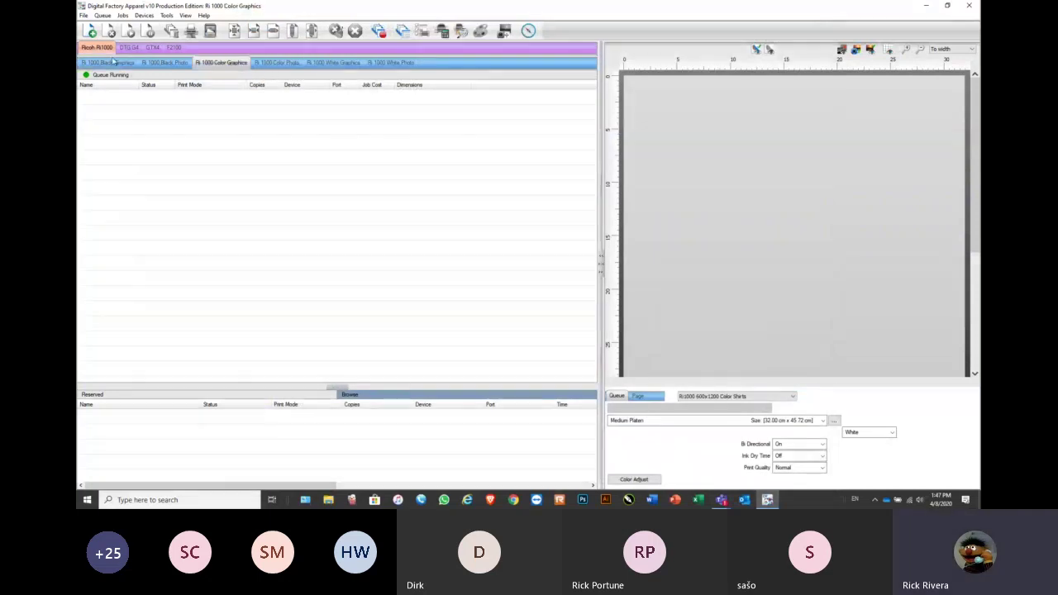
{"action": "left_click", "coordinate": [153, 48]}
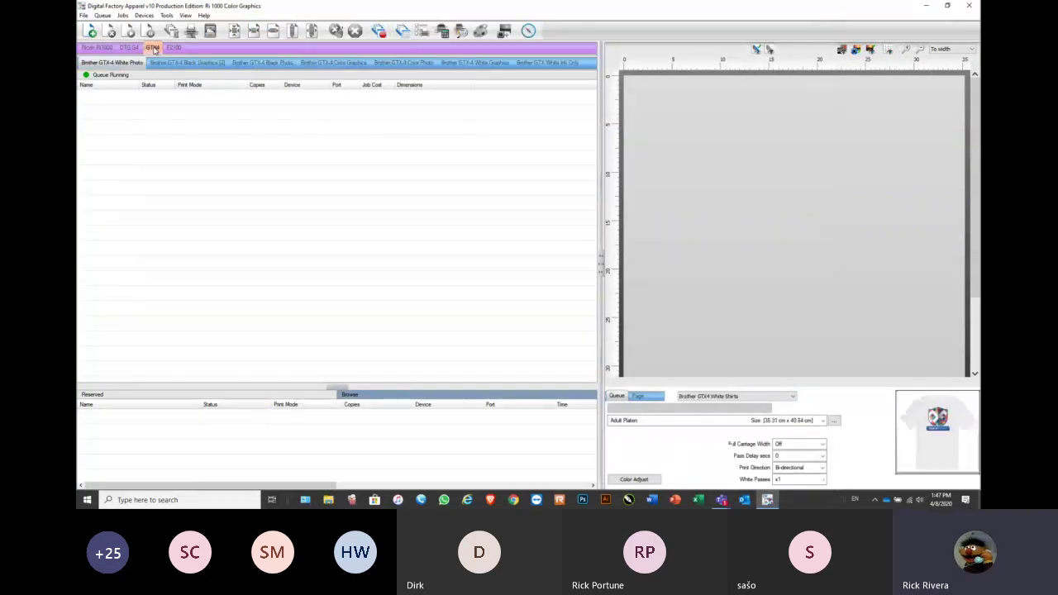
{"action": "left_click", "coordinate": [406, 64]}
{"action": "left_click", "coordinate": [334, 63]}
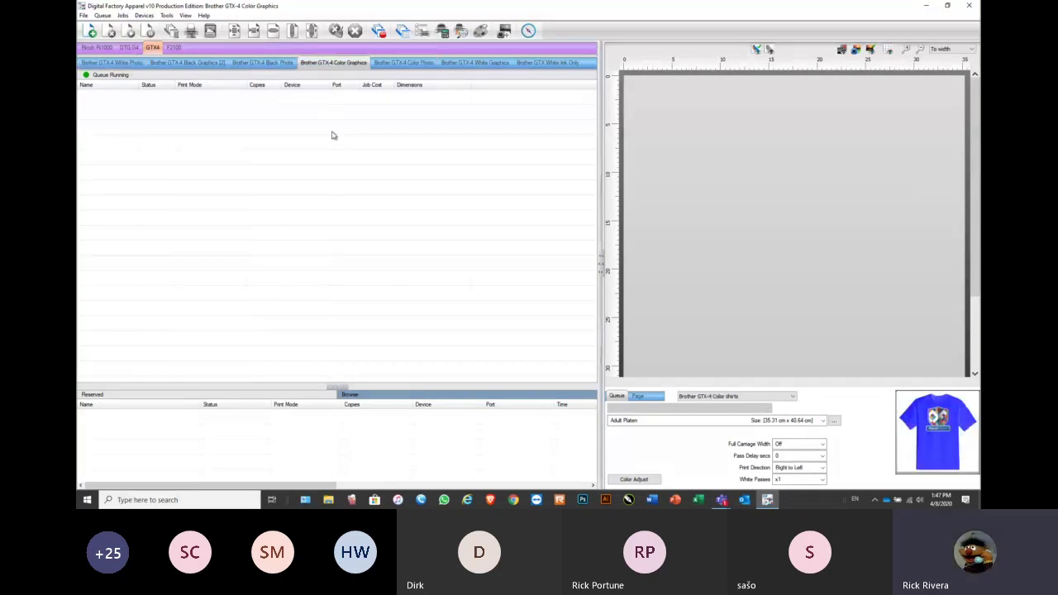
{"action": "left_click", "coordinate": [355, 396]}
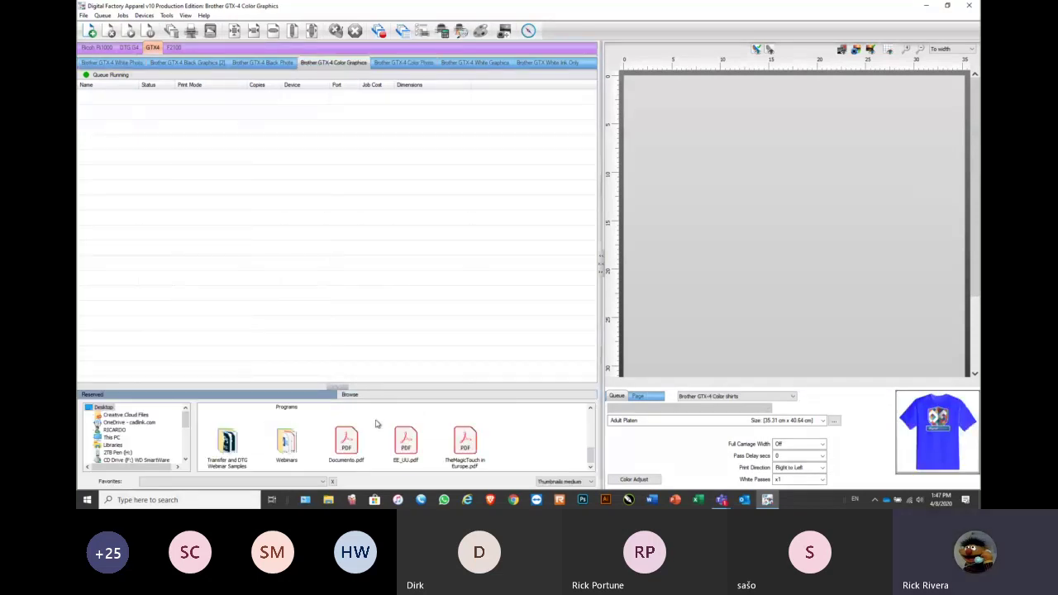
{"action": "double_click", "coordinate": [229, 444]}
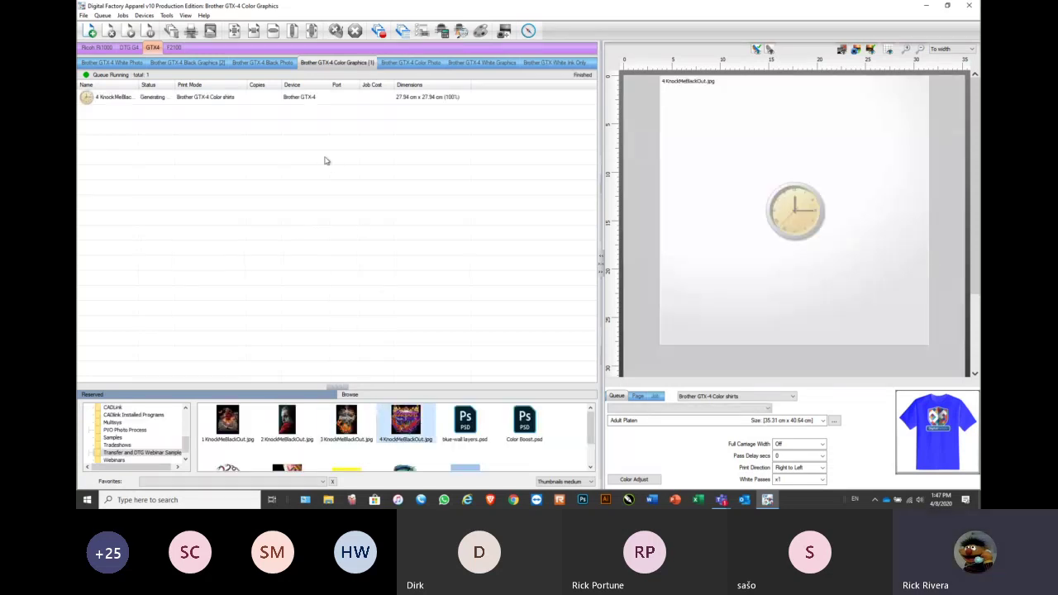
{"action": "left_click", "coordinate": [135, 99]}
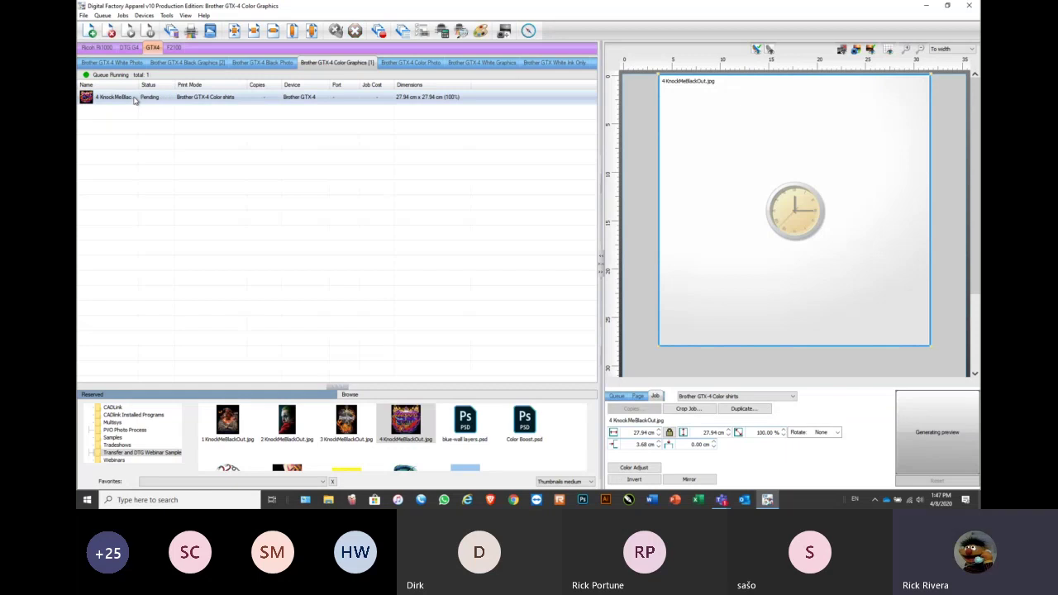
Open the 4 KnockMeBlackOut job in Fluid Mask, cover the black background and the lower lettering with the delete mask, and save the cut-out
{"action": "right_click", "coordinate": [135, 98]}
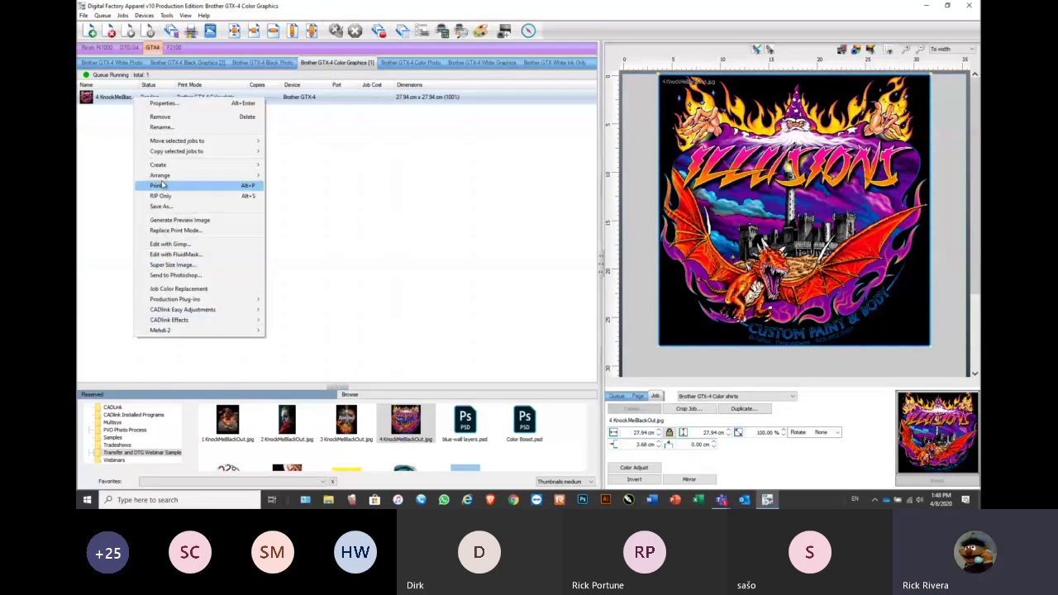
{"action": "left_click", "coordinate": [176, 255]}
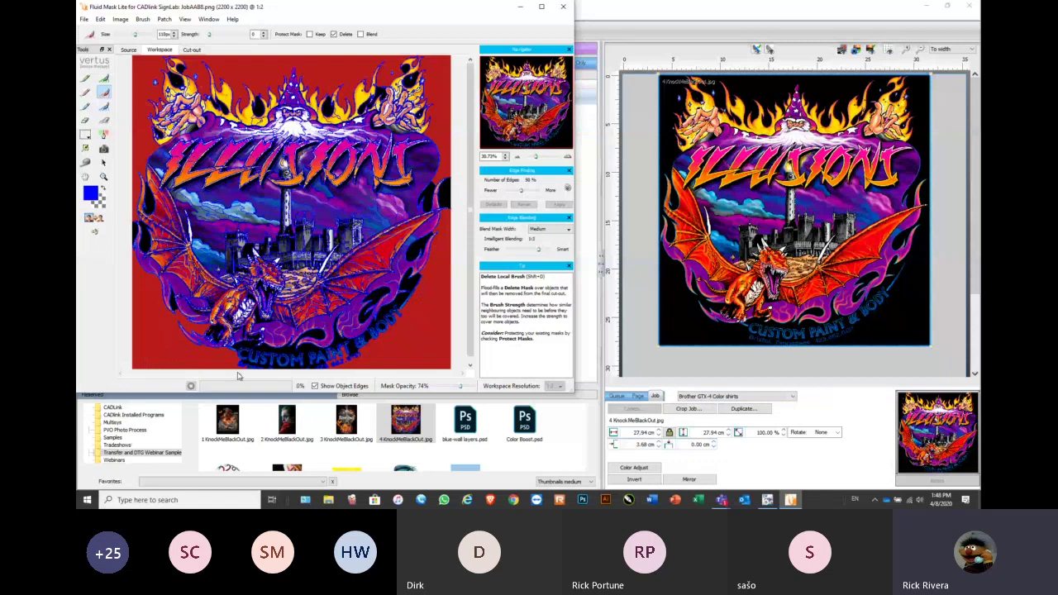
{"action": "left_click", "coordinate": [248, 360]}
{"action": "left_click", "coordinate": [318, 359]}
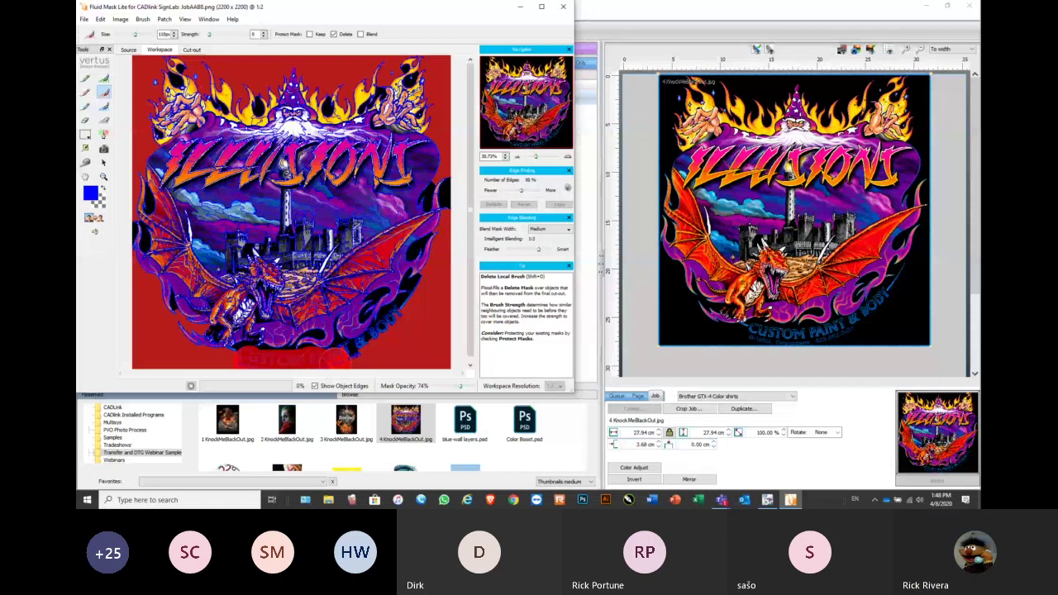
{"action": "left_click", "coordinate": [362, 354]}
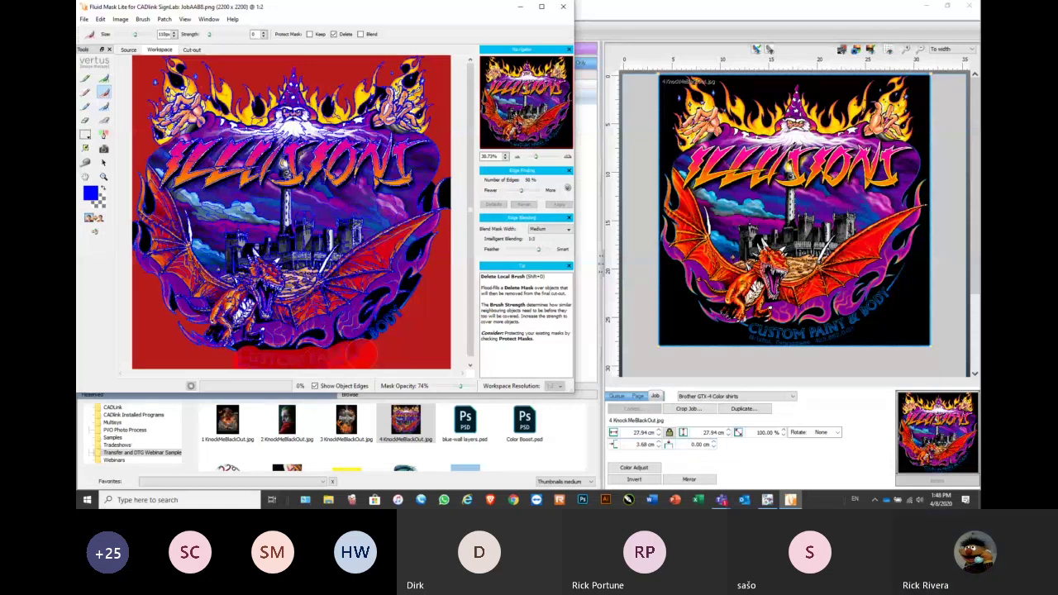
{"action": "left_click", "coordinate": [369, 339]}
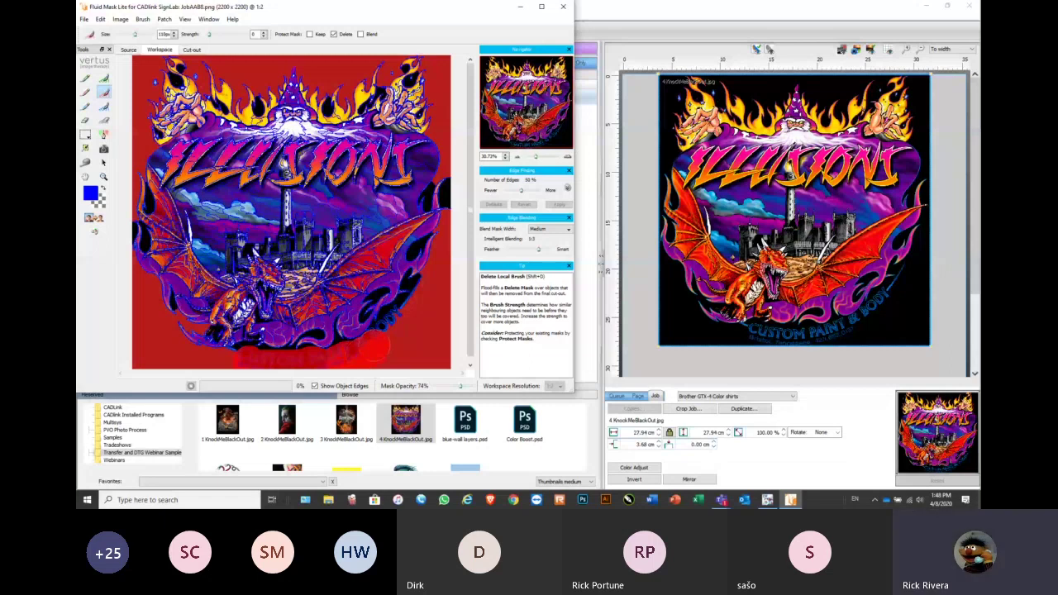
{"action": "left_click_drag", "start_coordinate": [375, 347], "coordinate": [403, 307]}
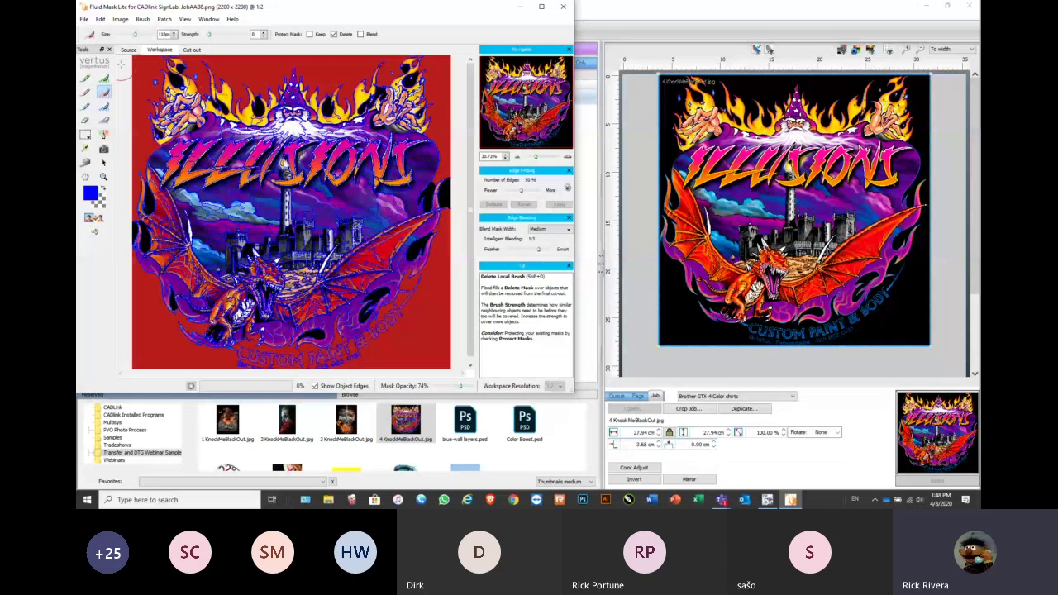
{"action": "left_click", "coordinate": [84, 19]}
{"action": "left_click", "coordinate": [106, 35]}
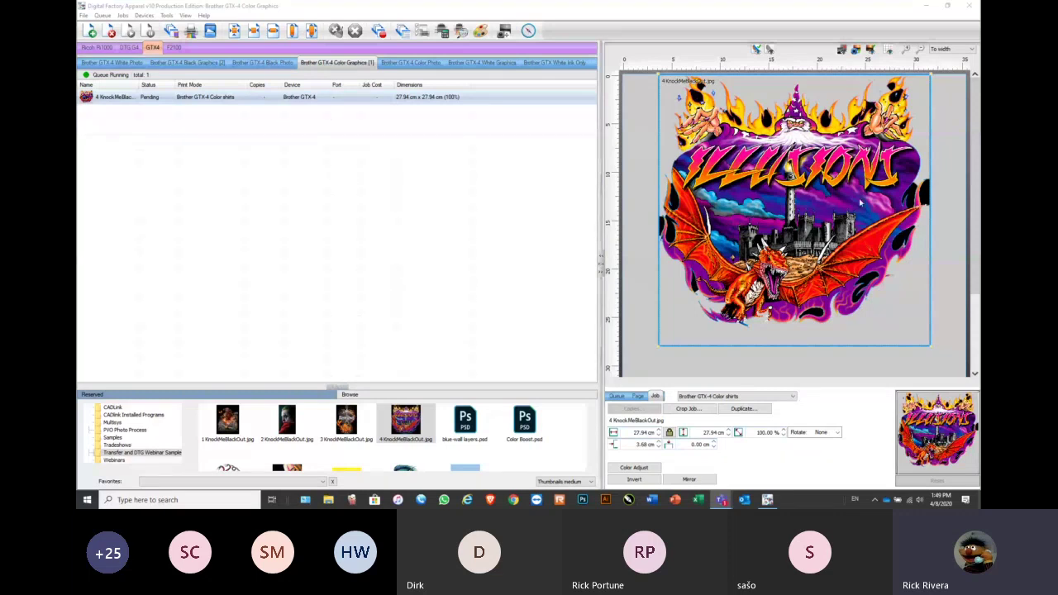
Remove the 4 KnockMeBlackOut job from its queue and add Supersize Mahi.jpg to the Brother GTX-4 White Graphics queue
{"action": "left_click", "coordinate": [125, 106]}
{"action": "left_click", "coordinate": [110, 31]}
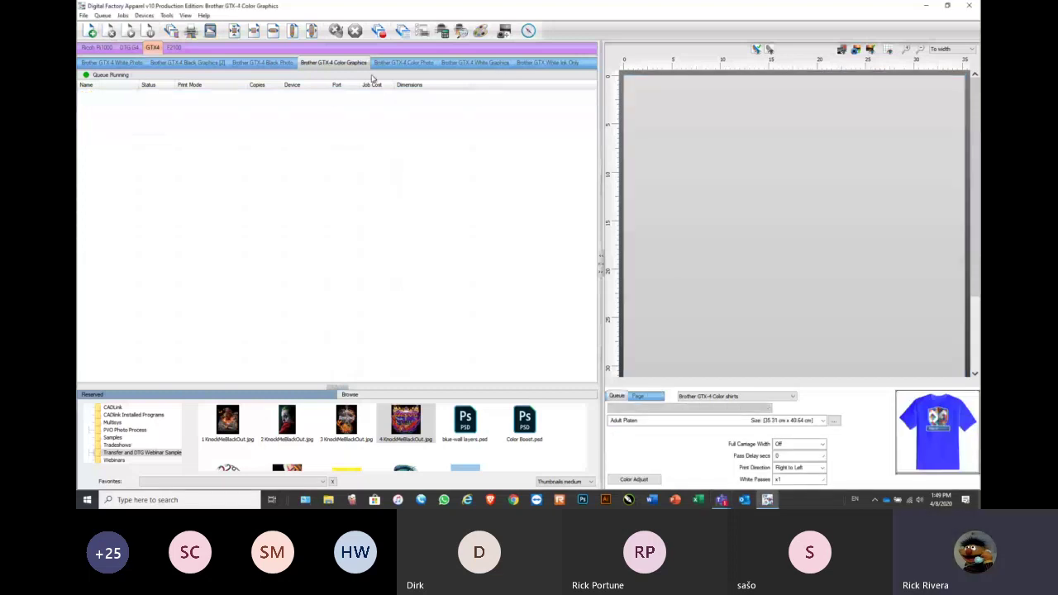
{"action": "left_click", "coordinate": [485, 66]}
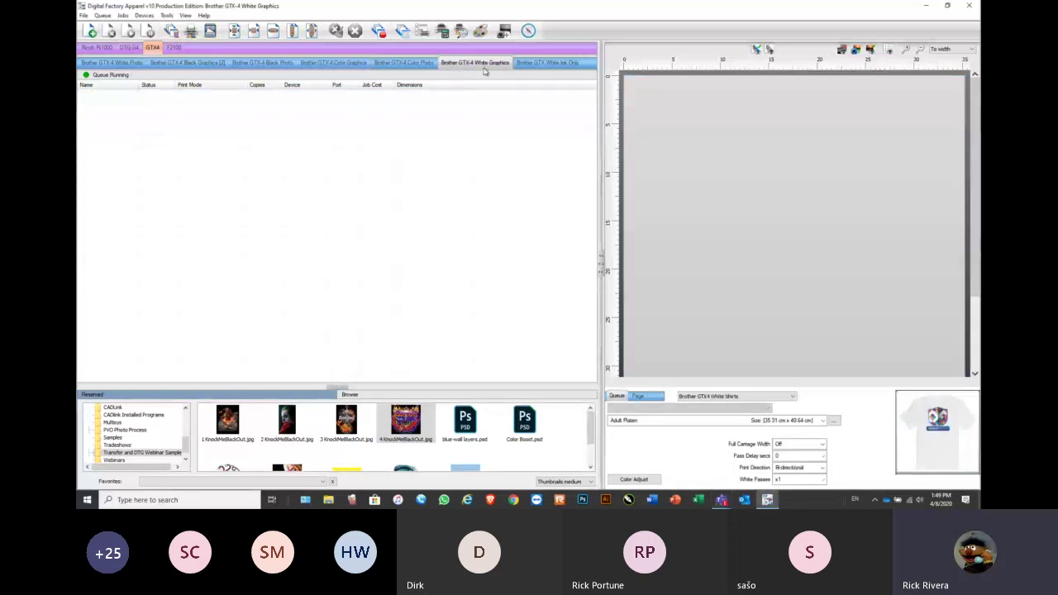
{"action": "scroll", "coordinate": [363, 446], "scroll_direction": "down", "scroll_amount": 2}
{"action": "left_click_drag", "start_coordinate": [405, 440], "coordinate": [230, 255]}
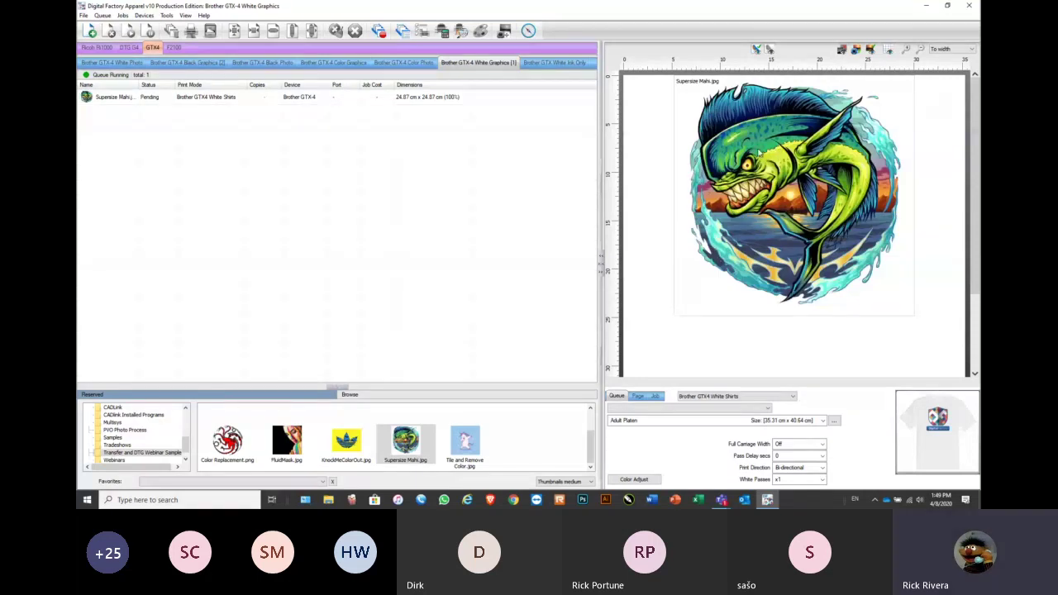
Fit the Supersize Mahi job to the page width, and scale it back down to about 24.4 cm square at the page's upper edge
{"action": "scroll", "coordinate": [757, 155], "scroll_direction": "up", "scroll_amount": 3}
{"action": "scroll", "coordinate": [758, 154], "scroll_direction": "up", "scroll_amount": 1}
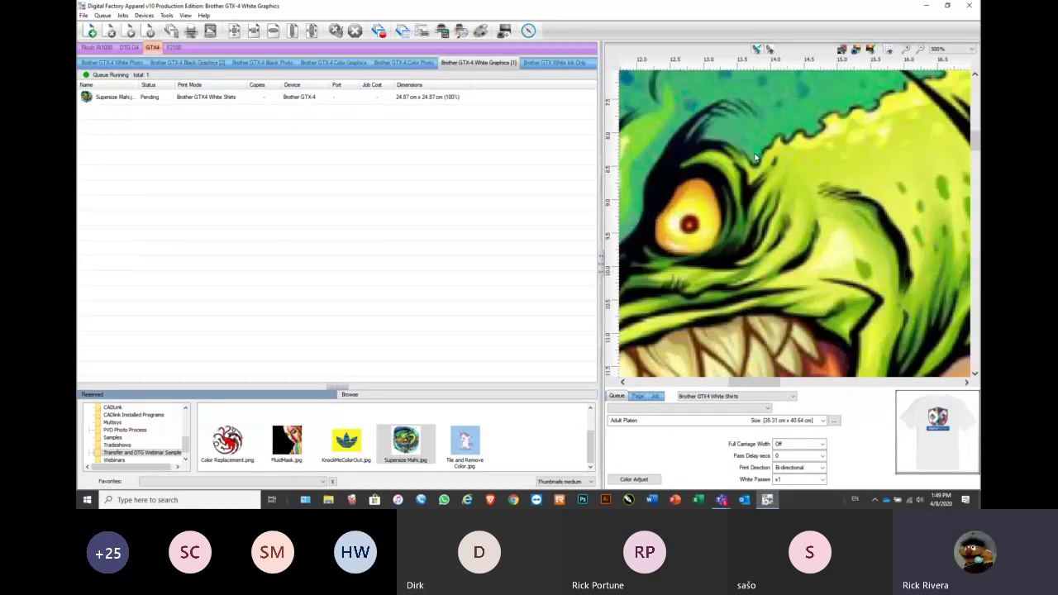
{"action": "scroll", "coordinate": [694, 176], "scroll_direction": "up", "scroll_amount": 1}
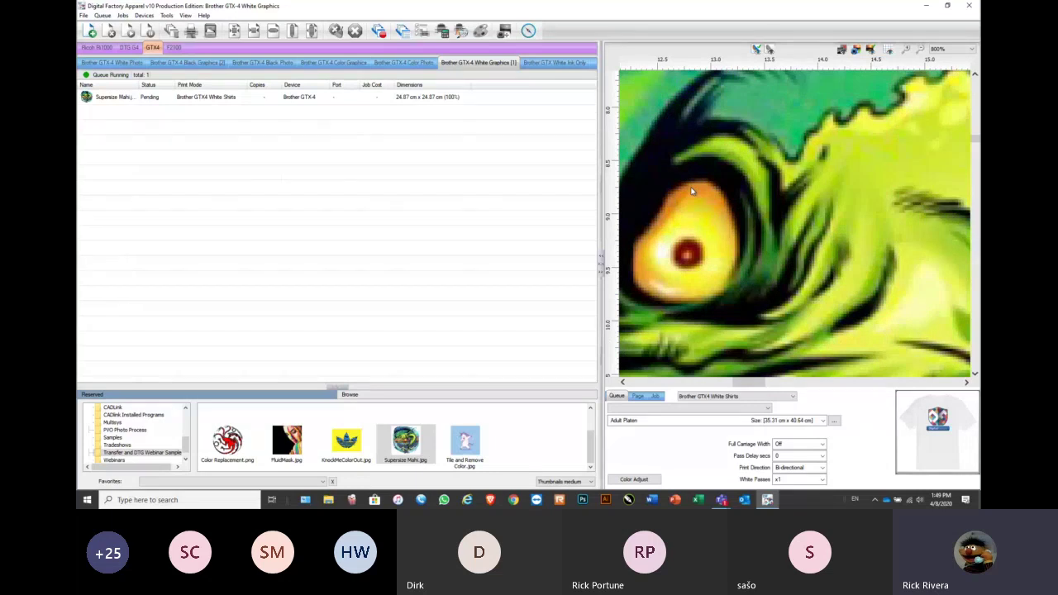
{"action": "left_click_drag", "start_coordinate": [686, 201], "coordinate": [749, 217]}
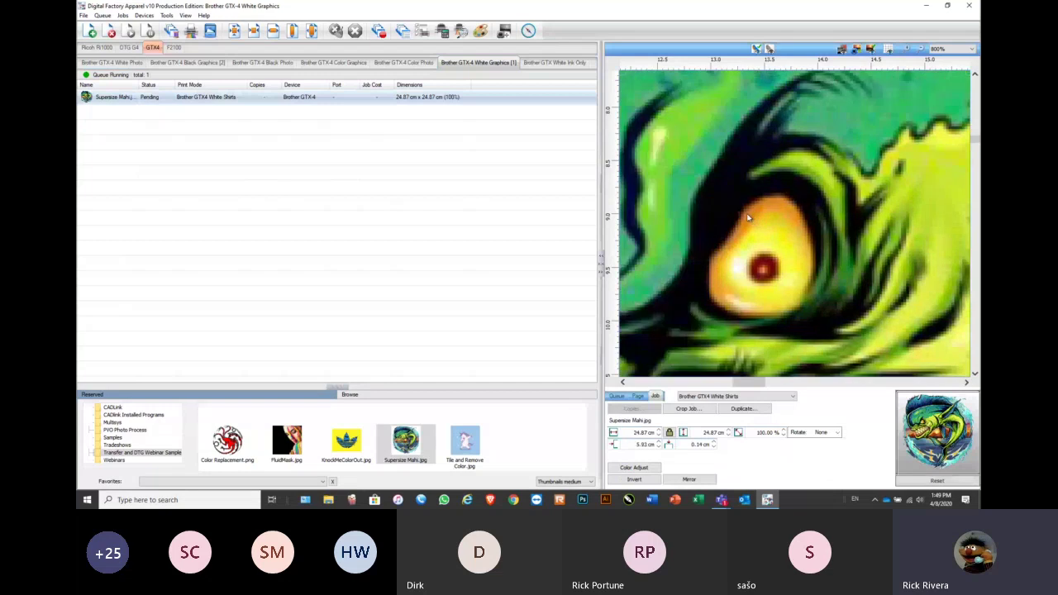
{"action": "scroll", "coordinate": [739, 217], "scroll_direction": "down", "scroll_amount": 3}
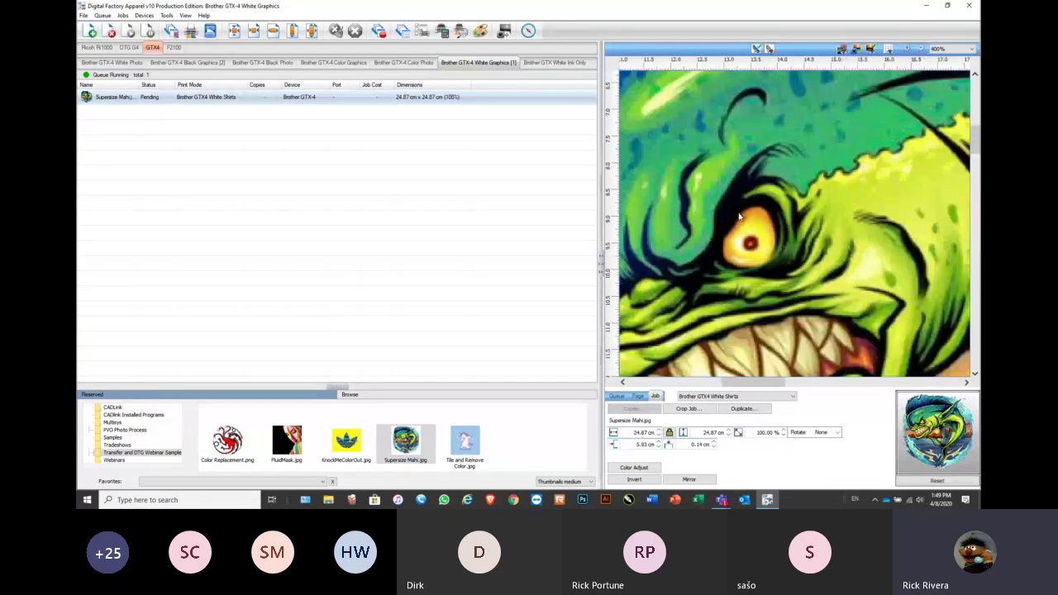
{"action": "scroll", "coordinate": [740, 216], "scroll_direction": "down", "scroll_amount": 5}
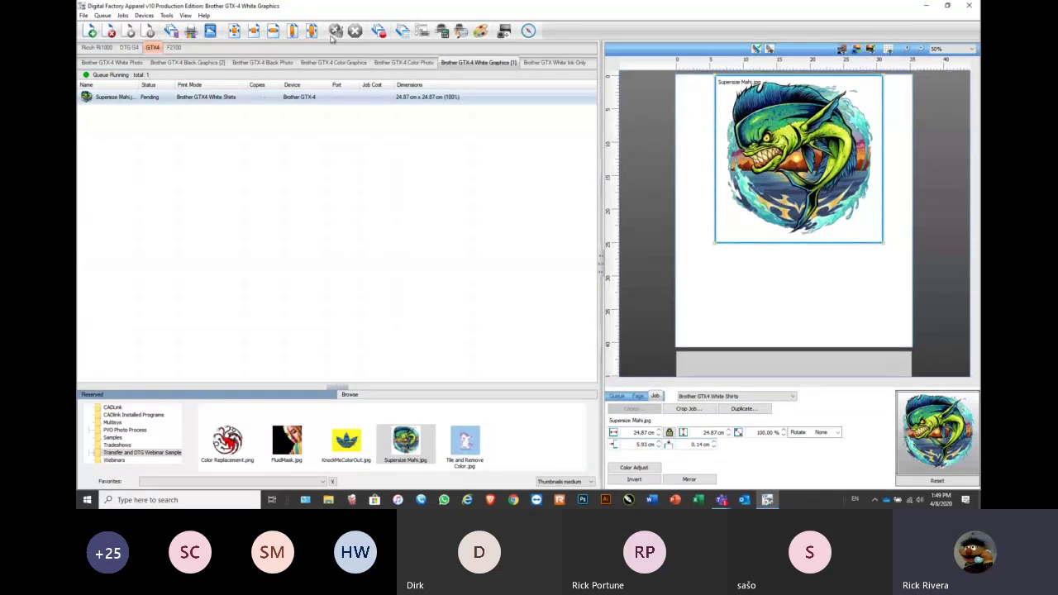
{"action": "left_click", "coordinate": [260, 30]}
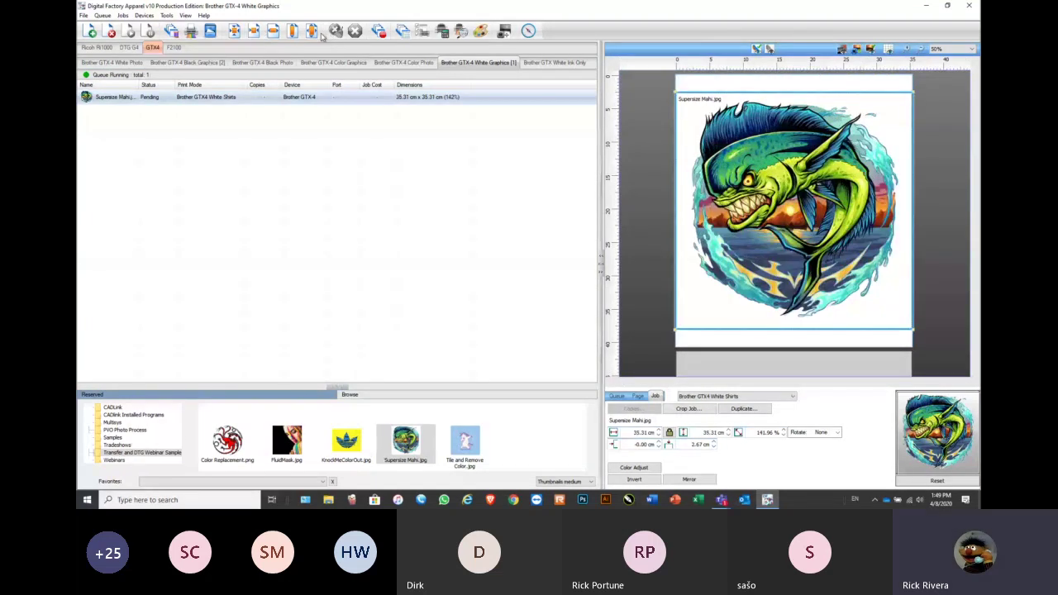
{"action": "left_click_drag", "start_coordinate": [916, 101], "coordinate": [876, 77]}
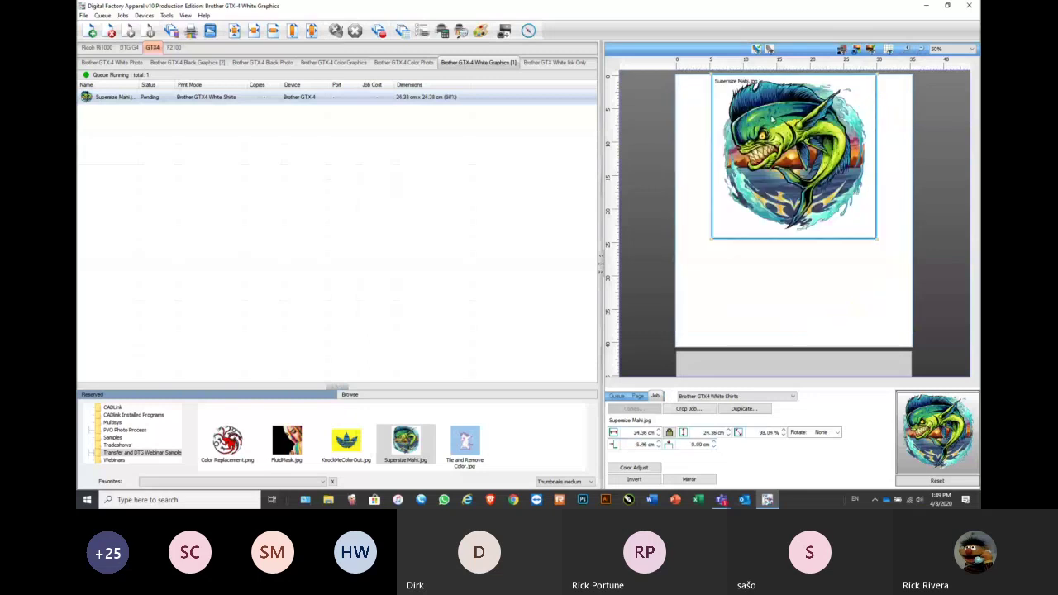
Examine the resolution of the Supersize Mahi artwork around the fish's eye, teeth and outlines at several magnifications
{"action": "scroll", "coordinate": [772, 108], "scroll_direction": "up", "scroll_amount": 1}
{"action": "scroll", "coordinate": [746, 164], "scroll_direction": "up", "scroll_amount": 2}
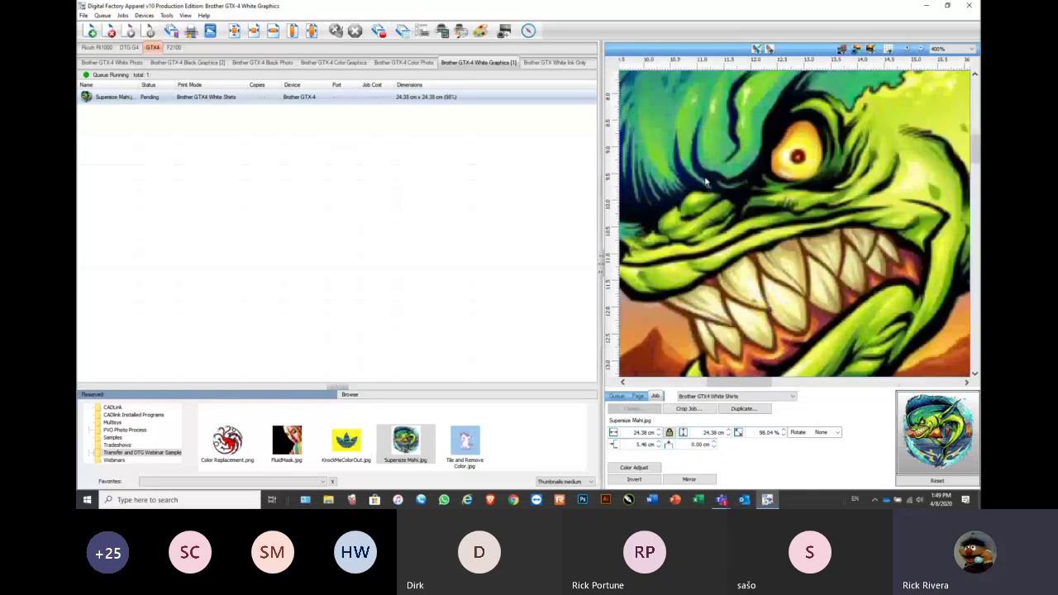
{"action": "scroll", "coordinate": [707, 180], "scroll_direction": "up", "scroll_amount": 2}
{"action": "scroll", "coordinate": [765, 206], "scroll_direction": "down", "scroll_amount": 1}
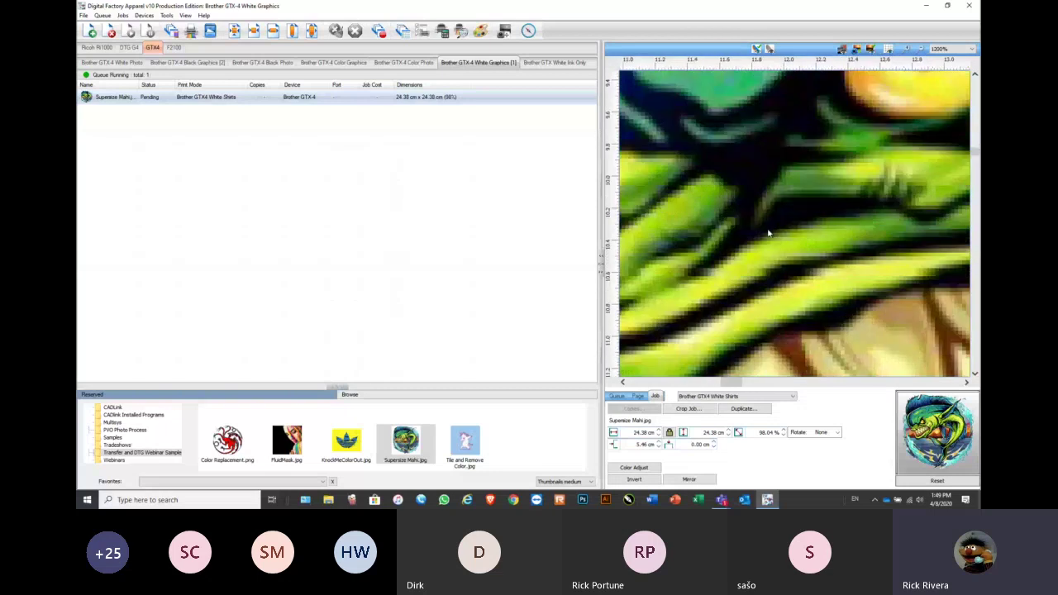
{"action": "scroll", "coordinate": [768, 234], "scroll_direction": "down", "scroll_amount": 4}
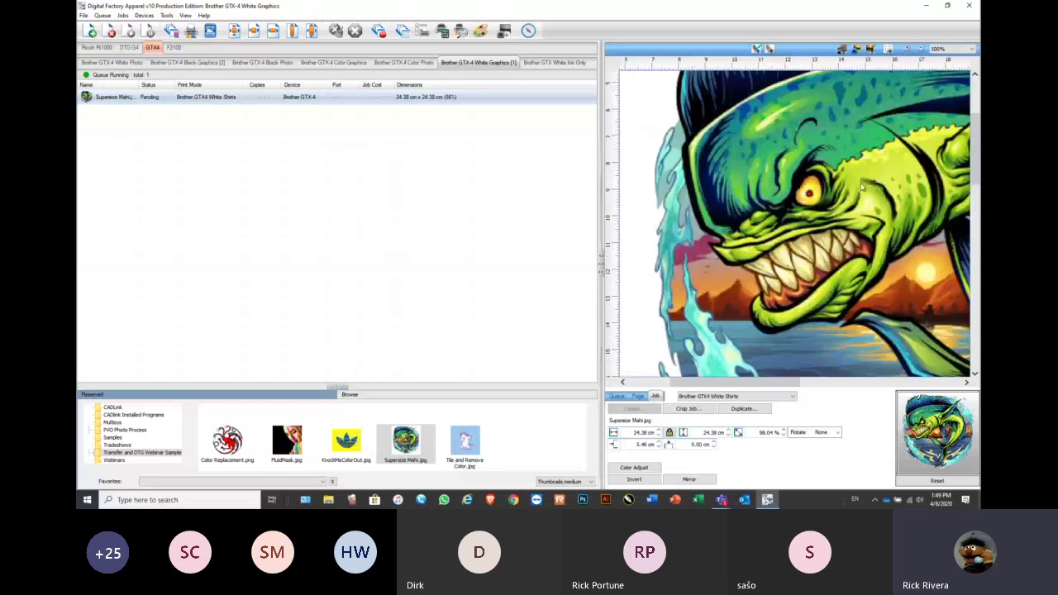
{"action": "scroll", "coordinate": [861, 183], "scroll_direction": "down", "scroll_amount": 2}
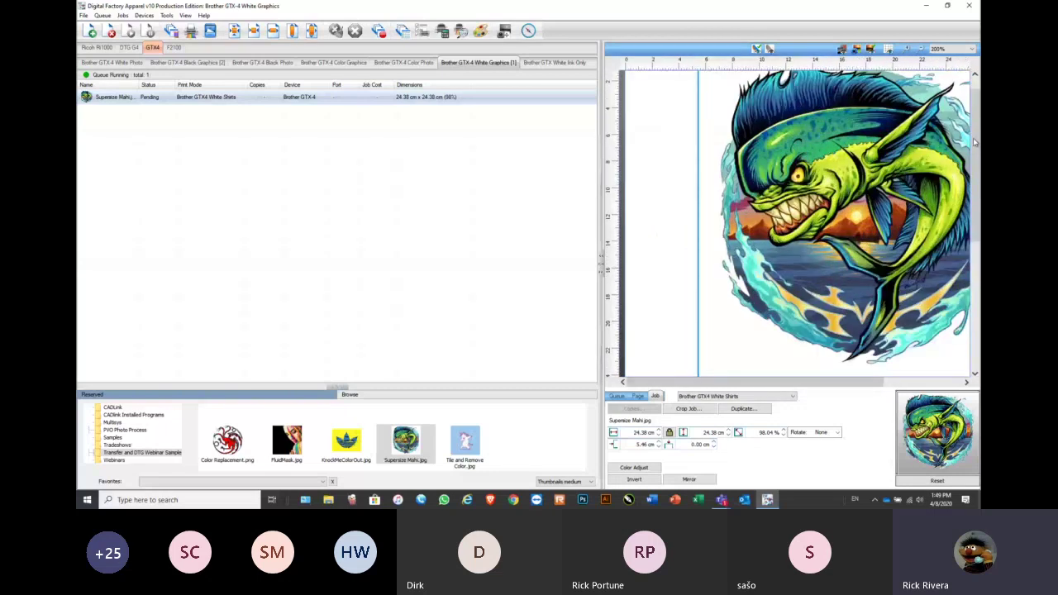
{"action": "scroll", "coordinate": [974, 142], "scroll_direction": "up", "scroll_amount": 1}
{"action": "scroll", "coordinate": [973, 142], "scroll_direction": "down", "scroll_amount": 1}
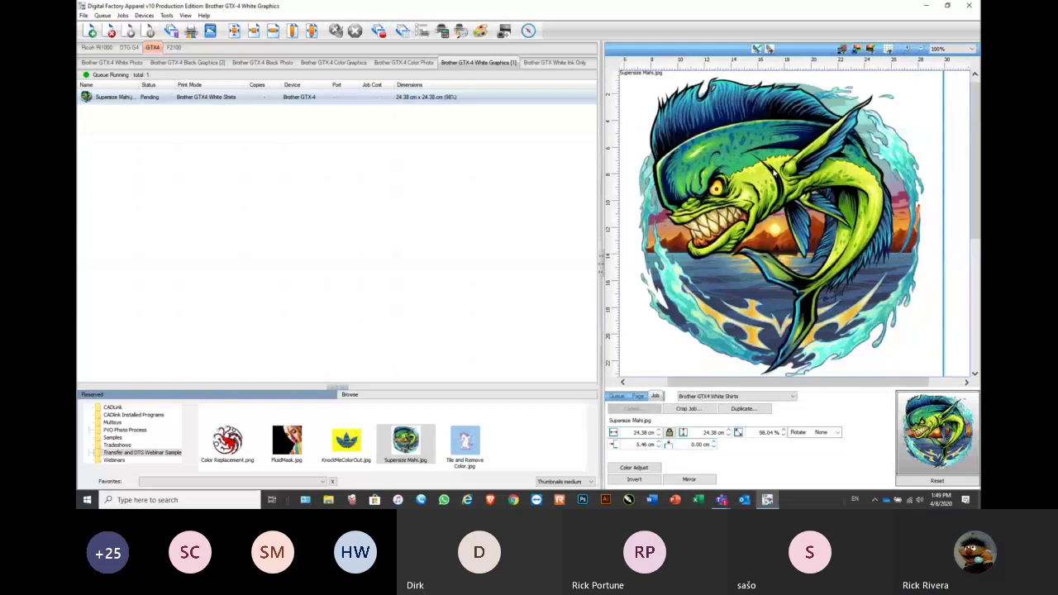
{"action": "scroll", "coordinate": [704, 139], "scroll_direction": "down", "scroll_amount": 1}
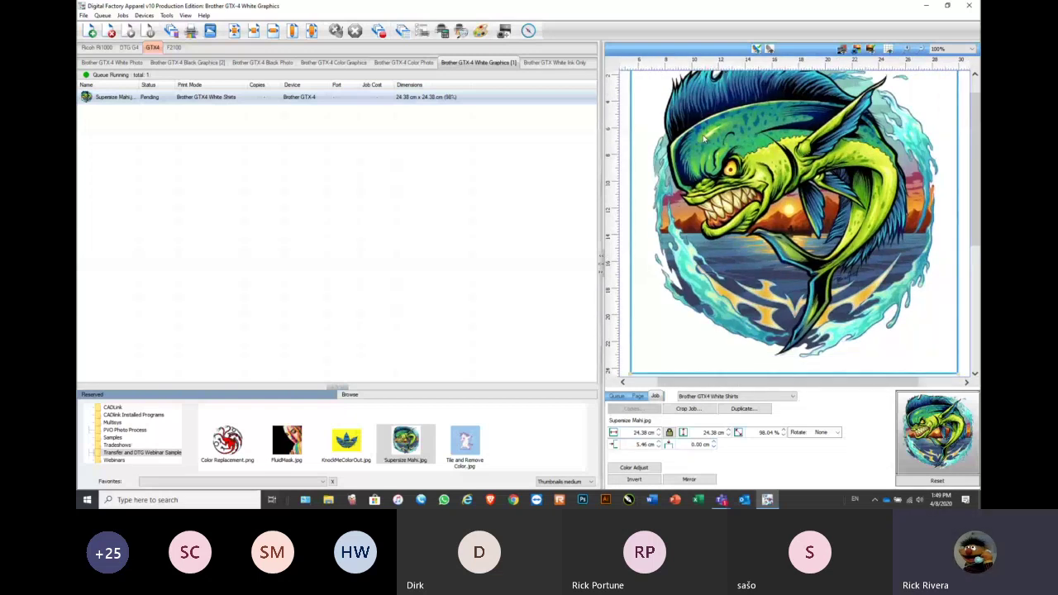
{"action": "scroll", "coordinate": [704, 138], "scroll_direction": "up", "scroll_amount": 2}
{"action": "scroll", "coordinate": [891, 206], "scroll_direction": "down", "scroll_amount": 4}
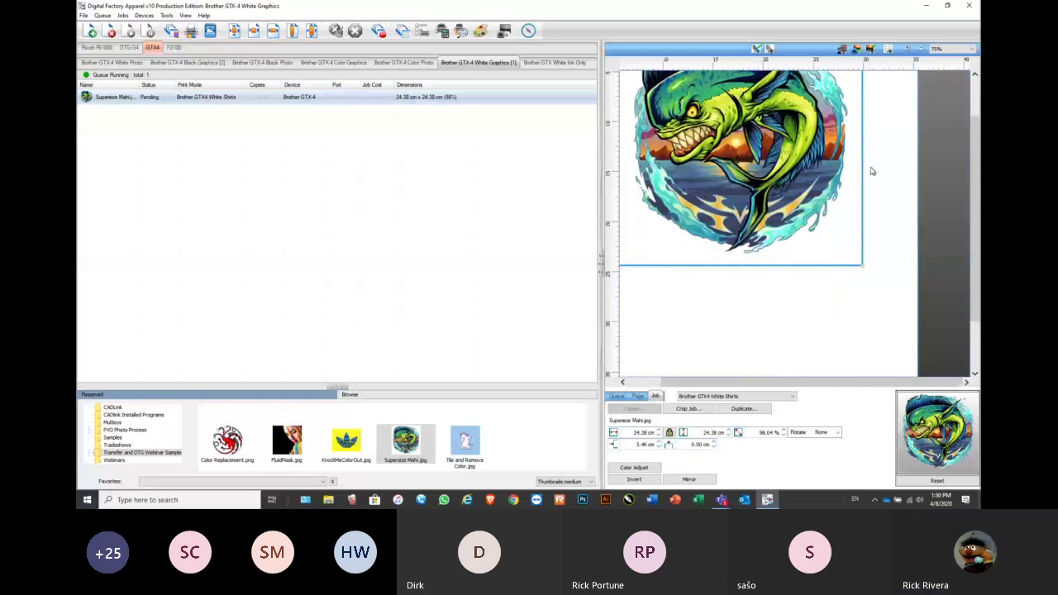
{"action": "scroll", "coordinate": [871, 171], "scroll_direction": "down", "scroll_amount": 1}
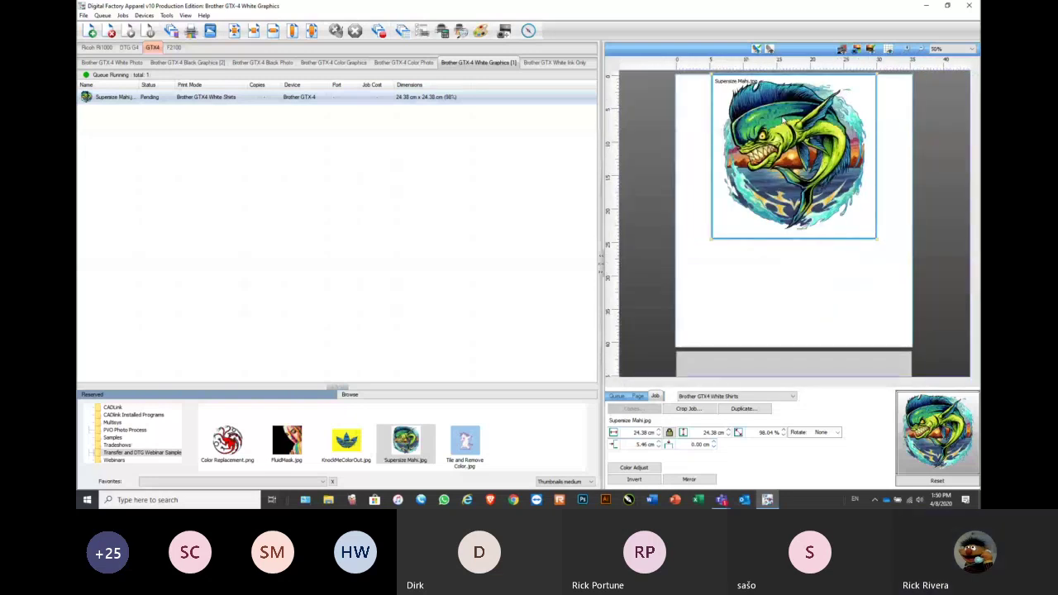
Start Super Size Image on the Supersize Mahi job with a new resolution of 300
{"action": "right_click", "coordinate": [167, 100]}
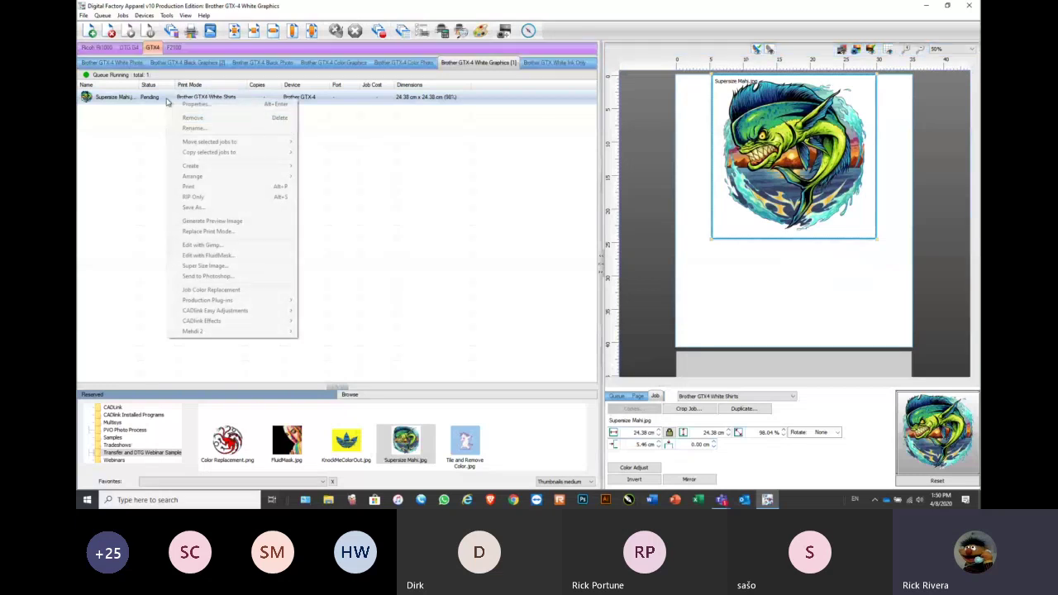
{"action": "left_click", "coordinate": [214, 267]}
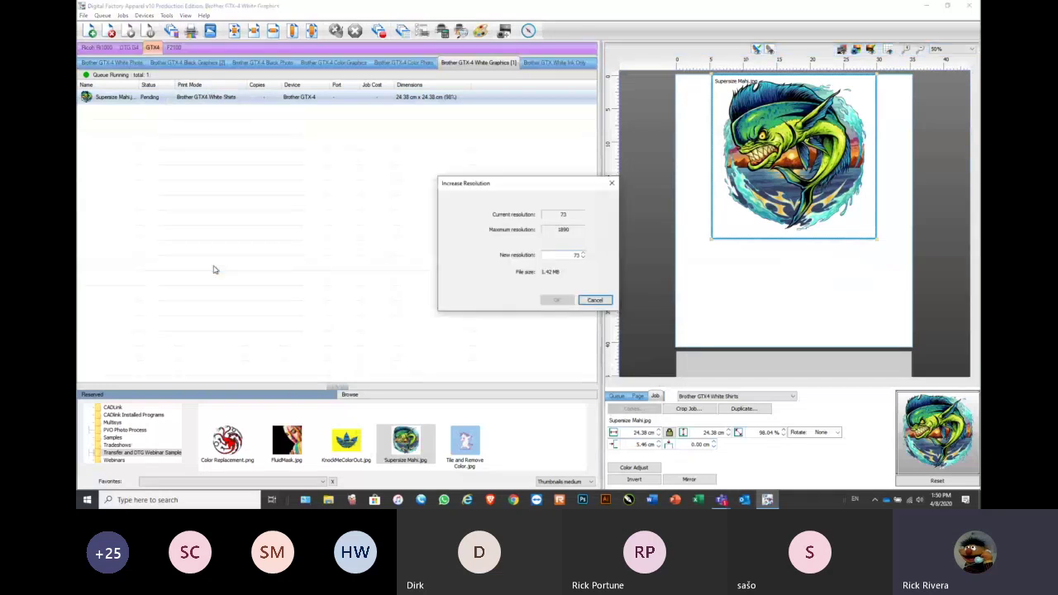
{"action": "left_click", "coordinate": [565, 256]}
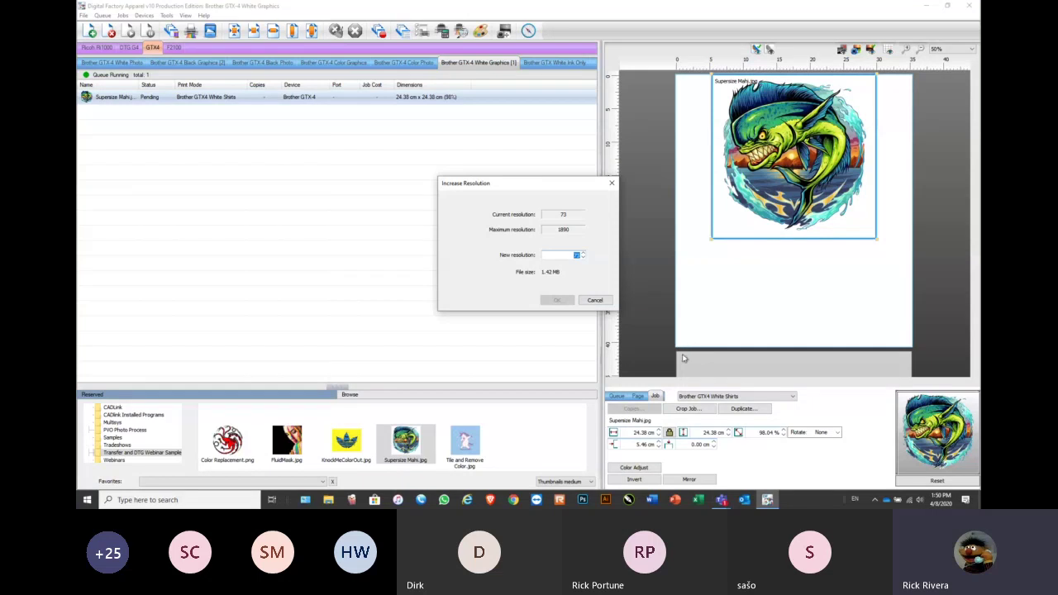
{"action": "type", "text": "300"}
{"action": "left_click", "coordinate": [563, 302]}
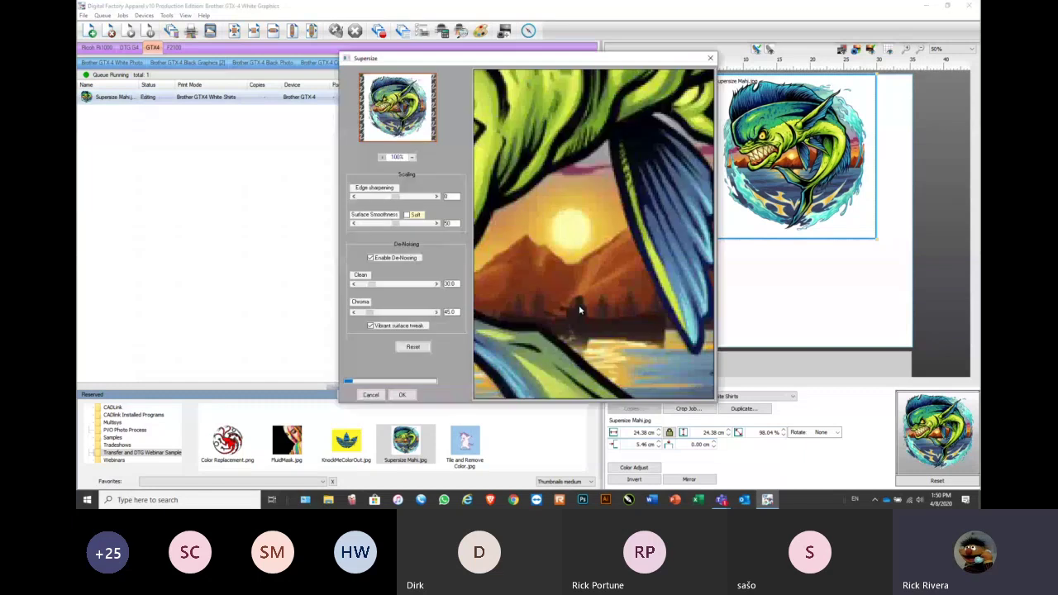
Check the Supersize preview around the fish's face and water splashes, increase the edge sharpening, and apply the enhancement
{"action": "left_click_drag", "start_coordinate": [586, 304], "coordinate": [517, 156]}
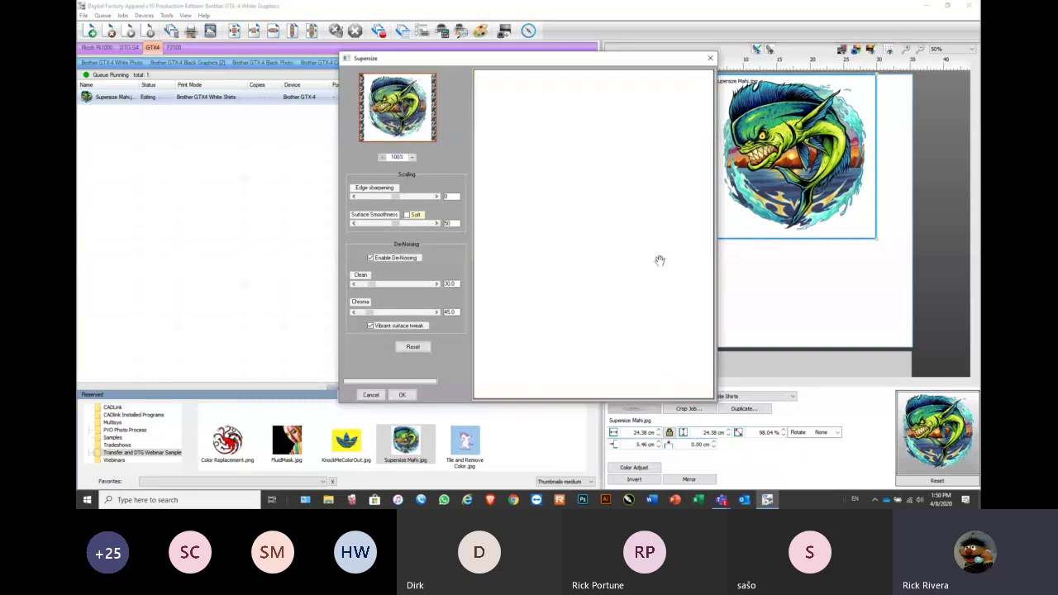
{"action": "left_click_drag", "start_coordinate": [529, 225], "coordinate": [604, 229]}
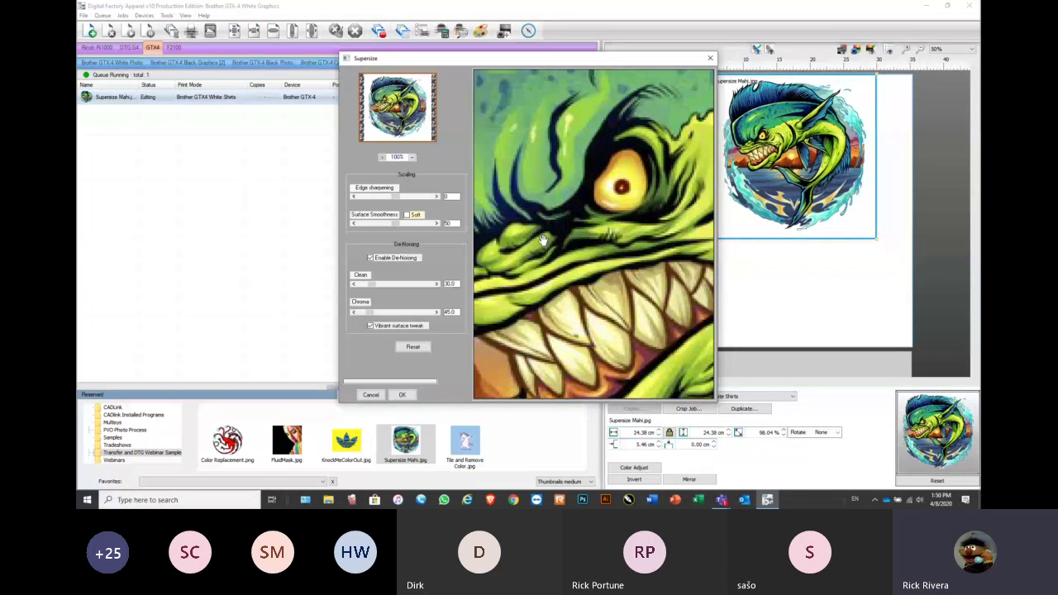
{"action": "left_click_drag", "start_coordinate": [542, 240], "coordinate": [563, 168]}
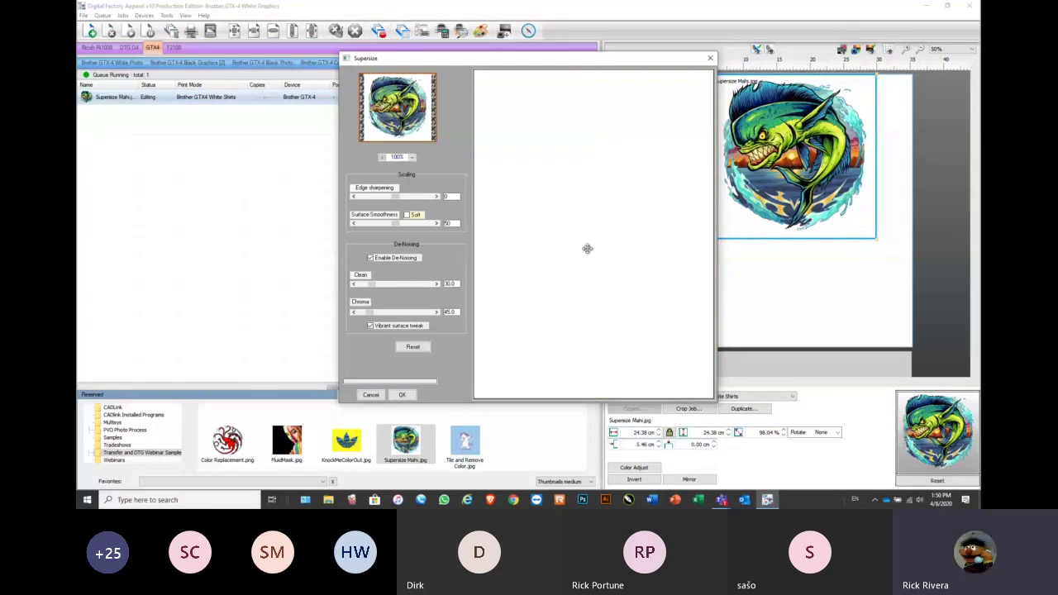
{"action": "left_click_drag", "start_coordinate": [538, 262], "coordinate": [586, 237]}
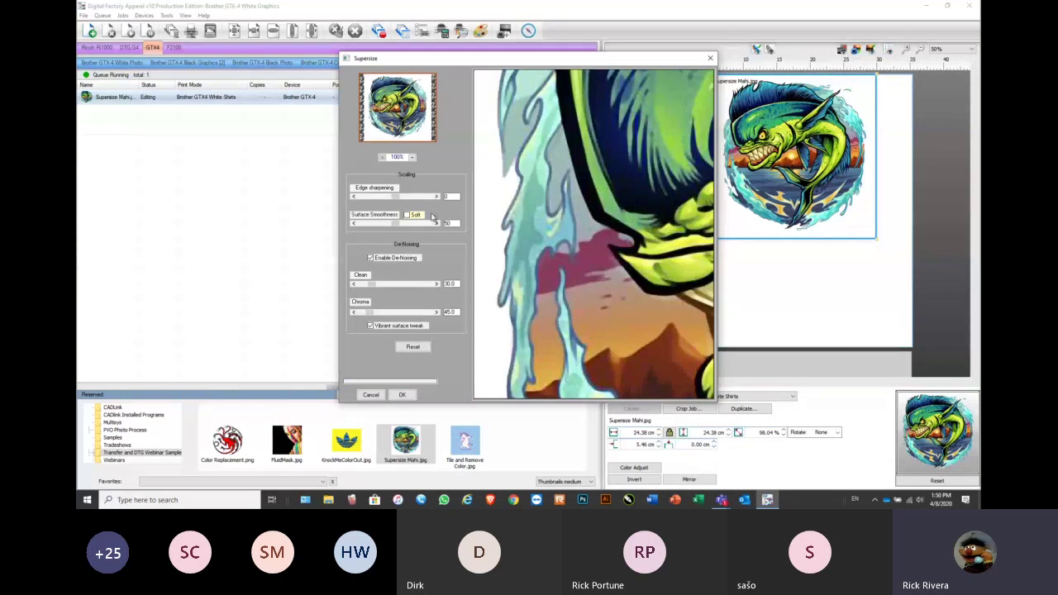
{"action": "left_click_drag", "start_coordinate": [395, 199], "coordinate": [419, 200]}
{"action": "left_click_drag", "start_coordinate": [419, 198], "coordinate": [407, 205]}
{"action": "left_click", "coordinate": [403, 395]}
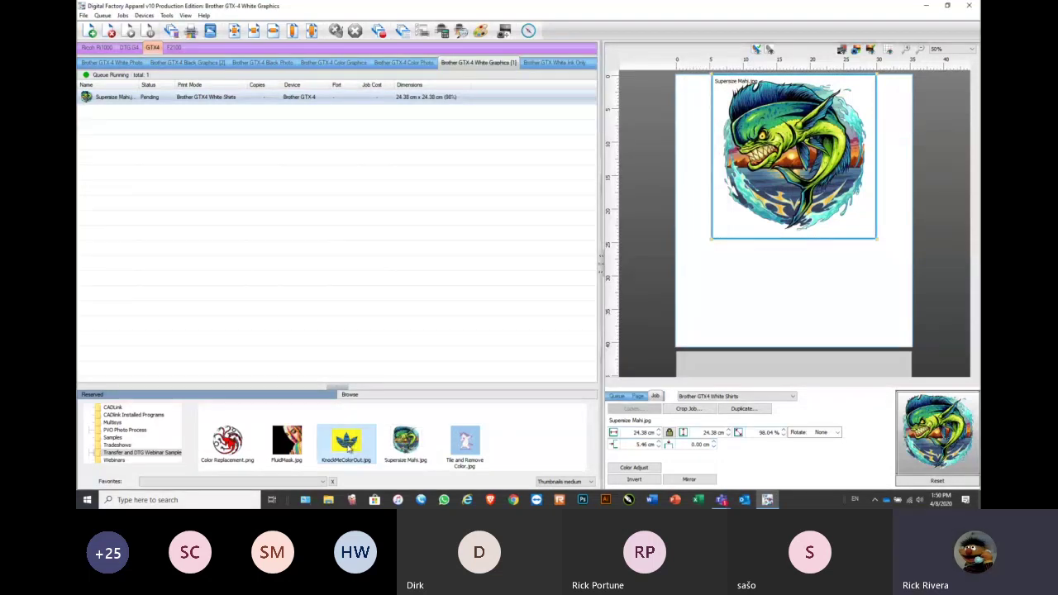
Add KnockMeColorOut.jpg to the Brother GTX-4 White Graphics queue and select the new job
{"action": "left_click_drag", "start_coordinate": [346, 443], "coordinate": [236, 270]}
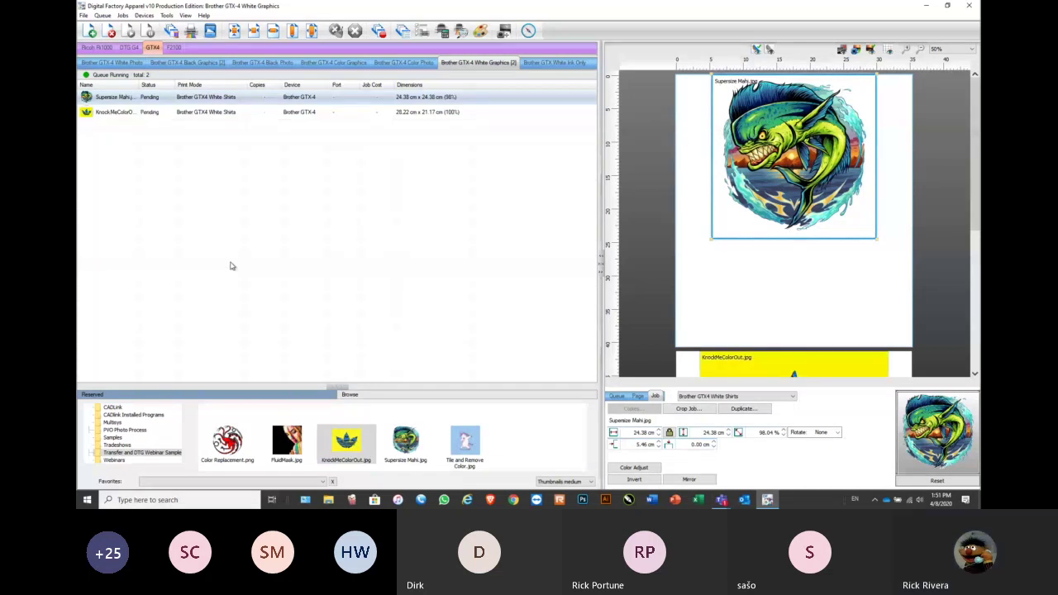
{"action": "right_click", "coordinate": [108, 113]}
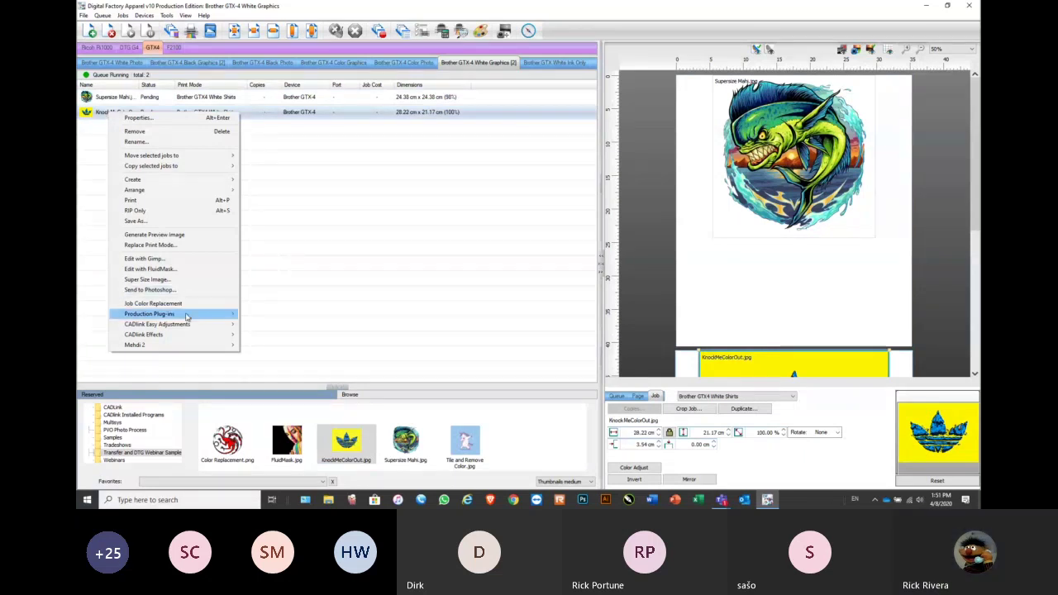
{"action": "left_click", "coordinate": [197, 126]}
{"action": "left_click", "coordinate": [116, 113]}
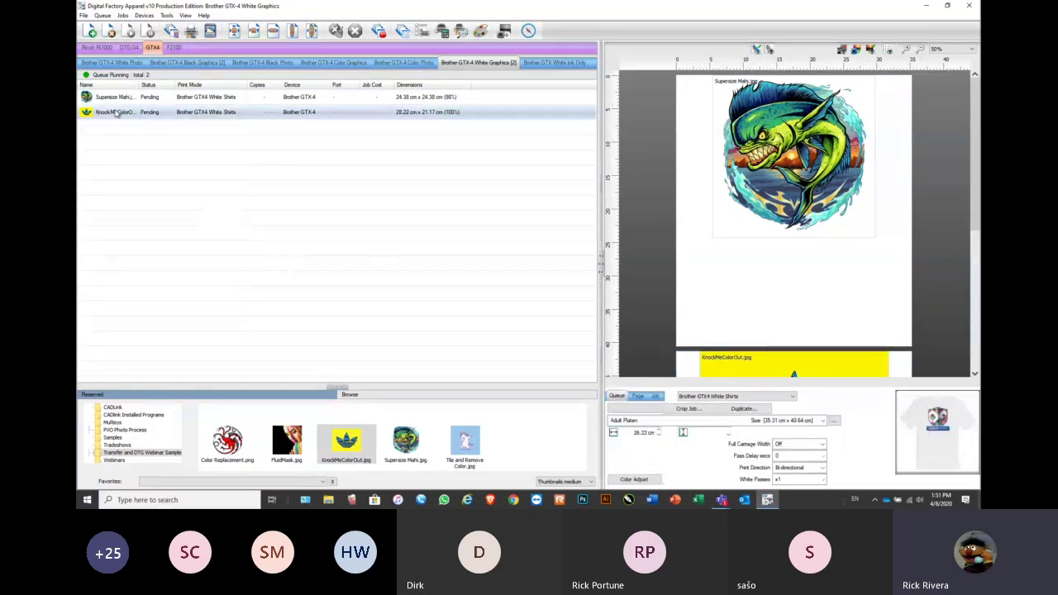
{"action": "mouse_move", "coordinate": [116, 113]}
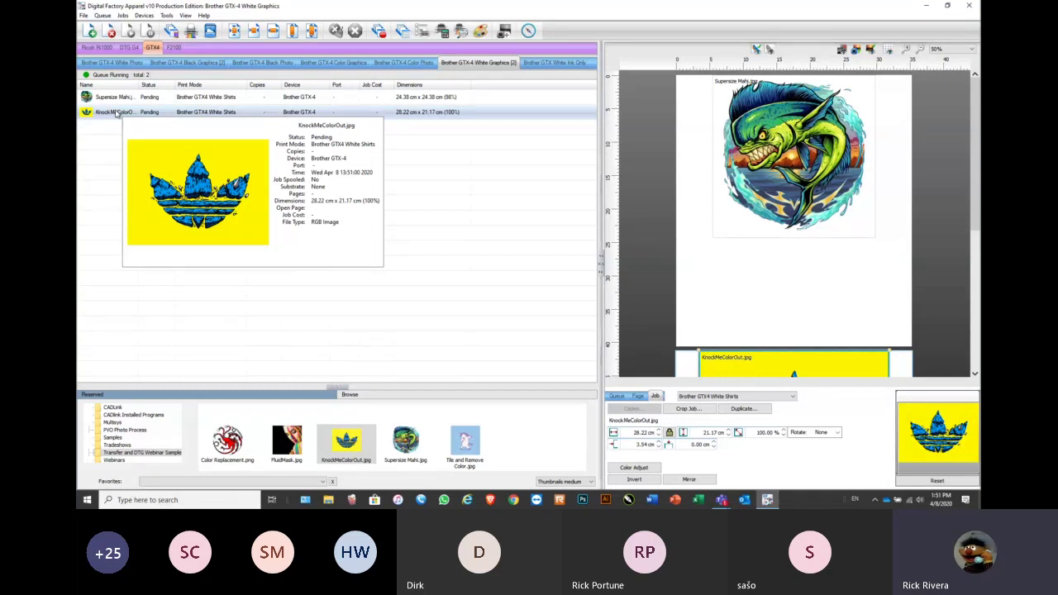
Open the KnockMeColorOut plug-in for the logo job, pick the yellow background as the color to remove, and enable Hue only
{"action": "right_click", "coordinate": [117, 112]}
{"action": "mouse_move", "coordinate": [168, 324]}
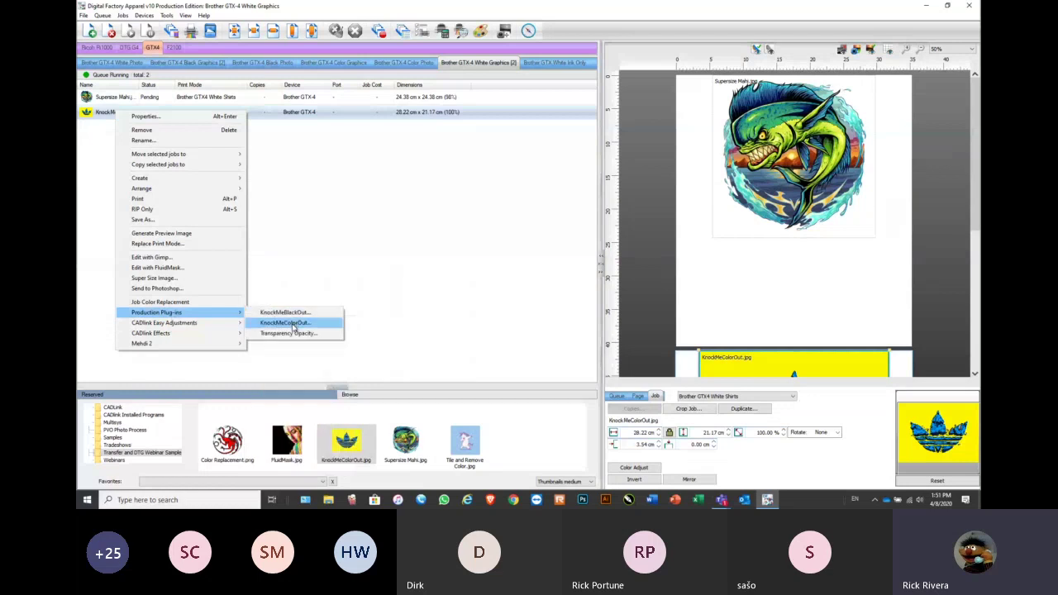
{"action": "left_click", "coordinate": [291, 324]}
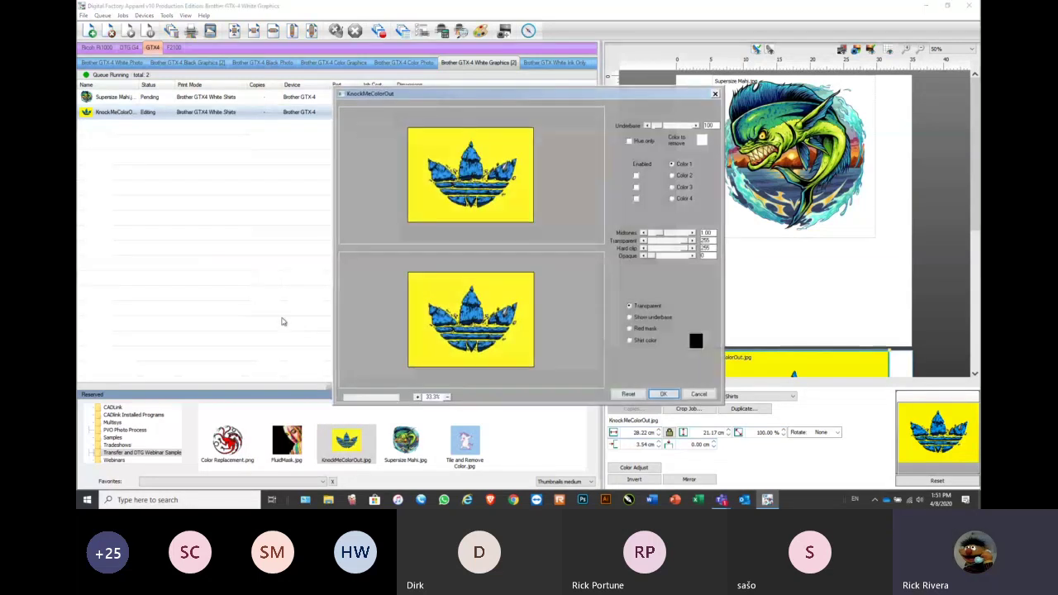
{"action": "left_click", "coordinate": [515, 149]}
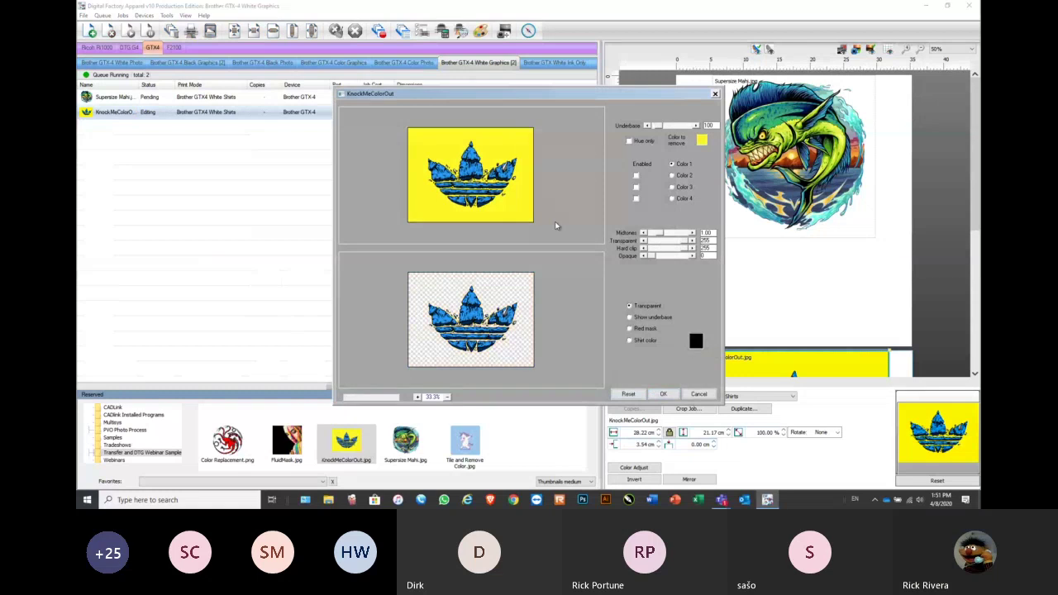
{"action": "left_click", "coordinate": [629, 141]}
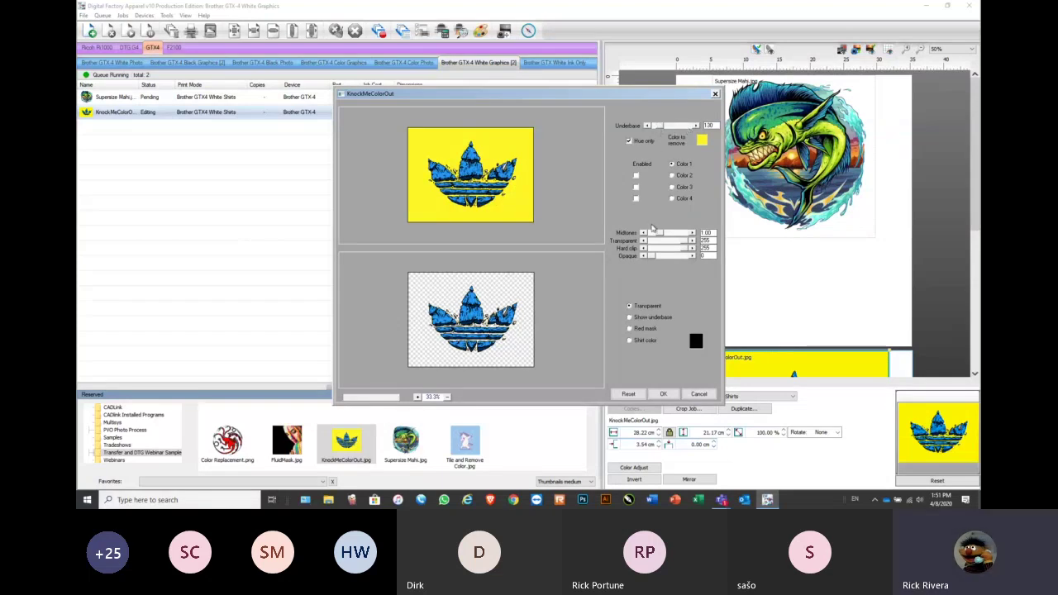
Preview the knocked-out logo on black, yellow, green and red shirt colors and as an underbase, and apply the color removal
{"action": "left_click", "coordinate": [631, 342]}
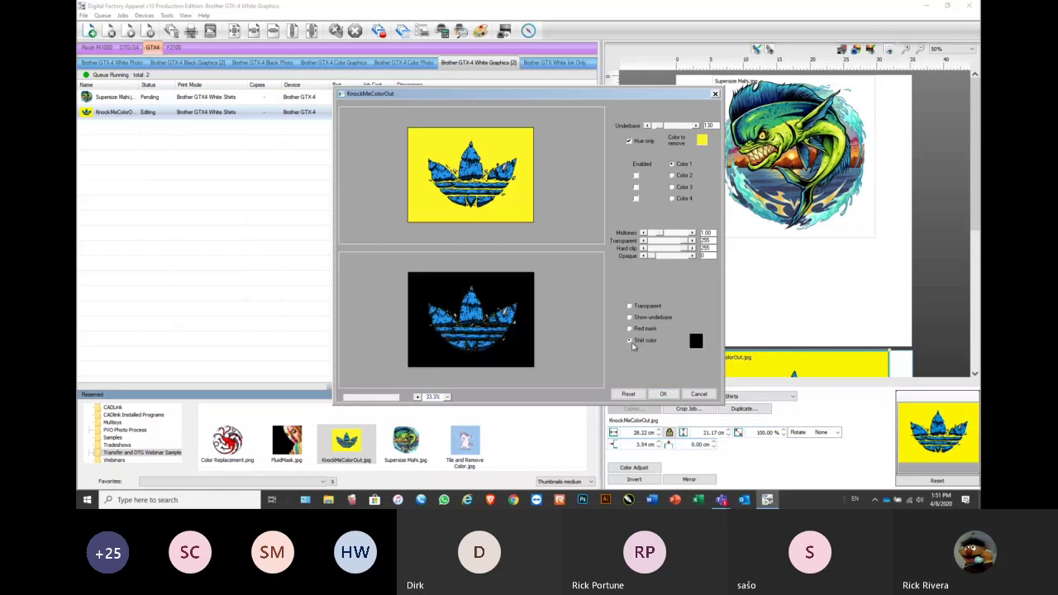
{"action": "left_click", "coordinate": [696, 342]}
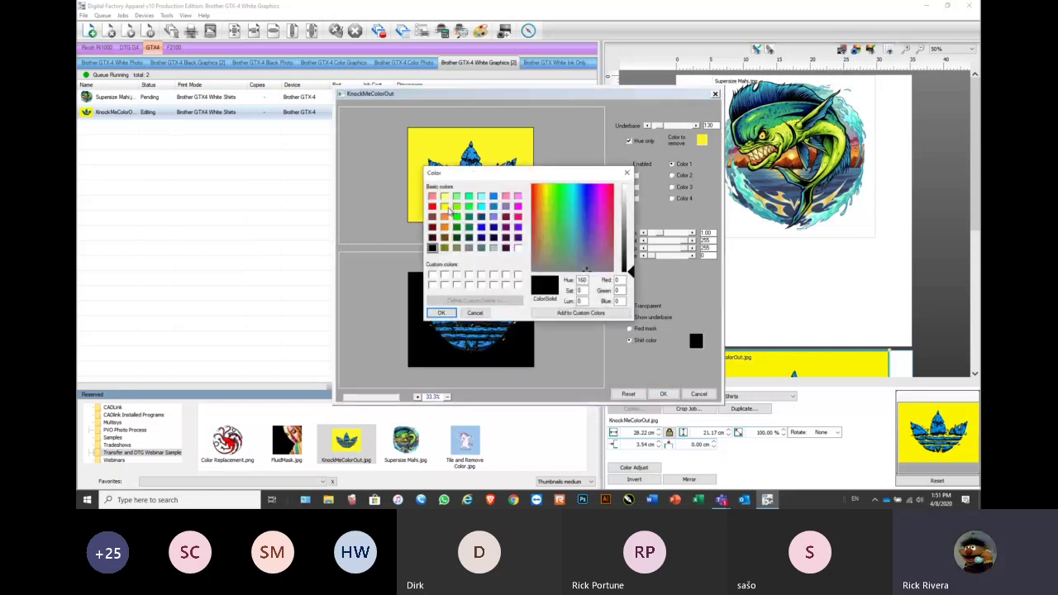
{"action": "left_click", "coordinate": [445, 207]}
{"action": "left_click", "coordinate": [443, 315]}
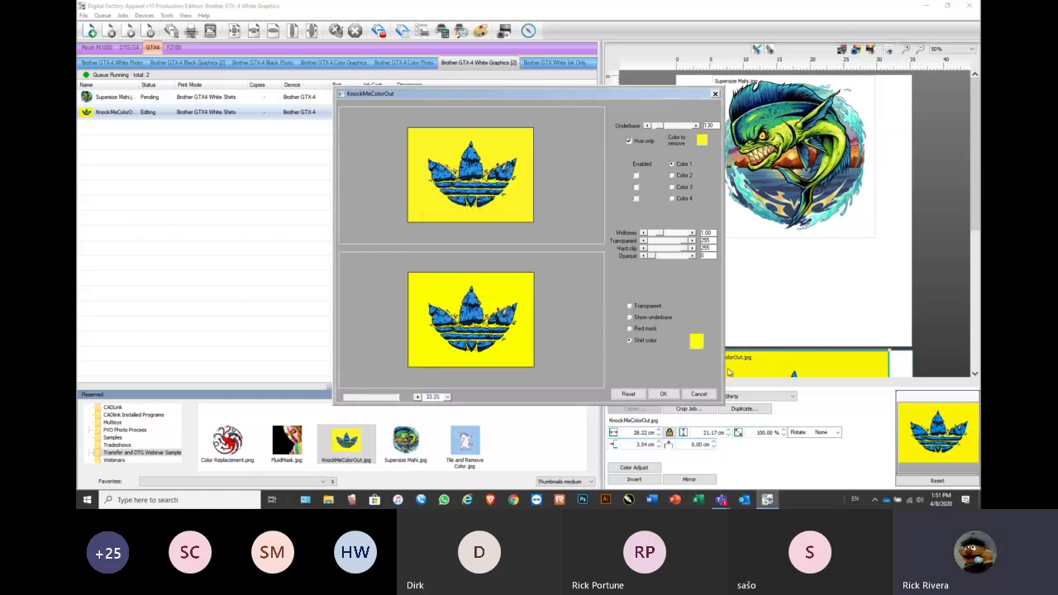
{"action": "left_click", "coordinate": [696, 342]}
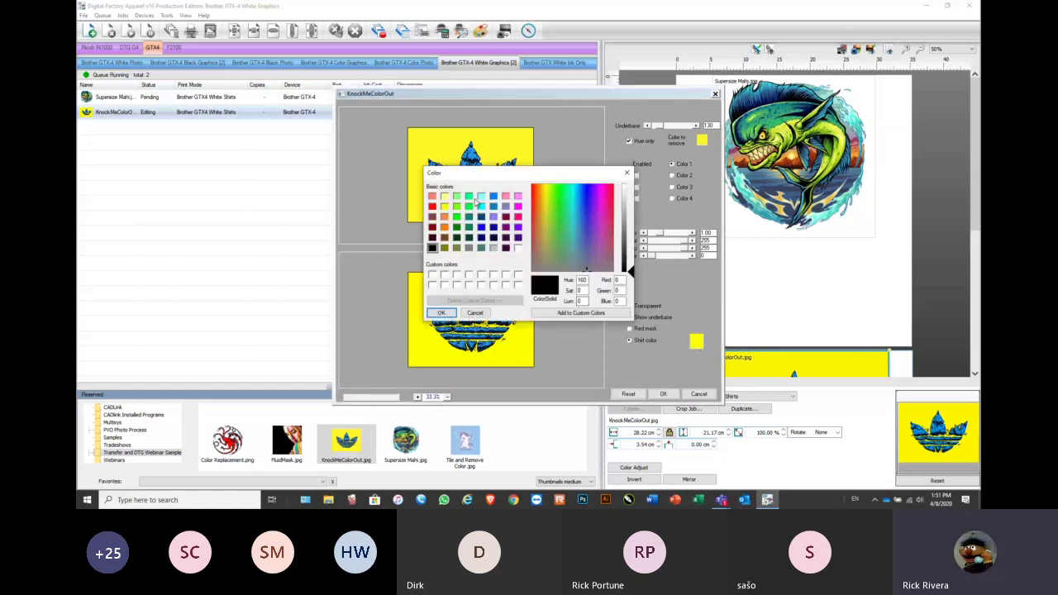
{"action": "left_click", "coordinate": [471, 199]}
{"action": "left_click", "coordinate": [441, 312]}
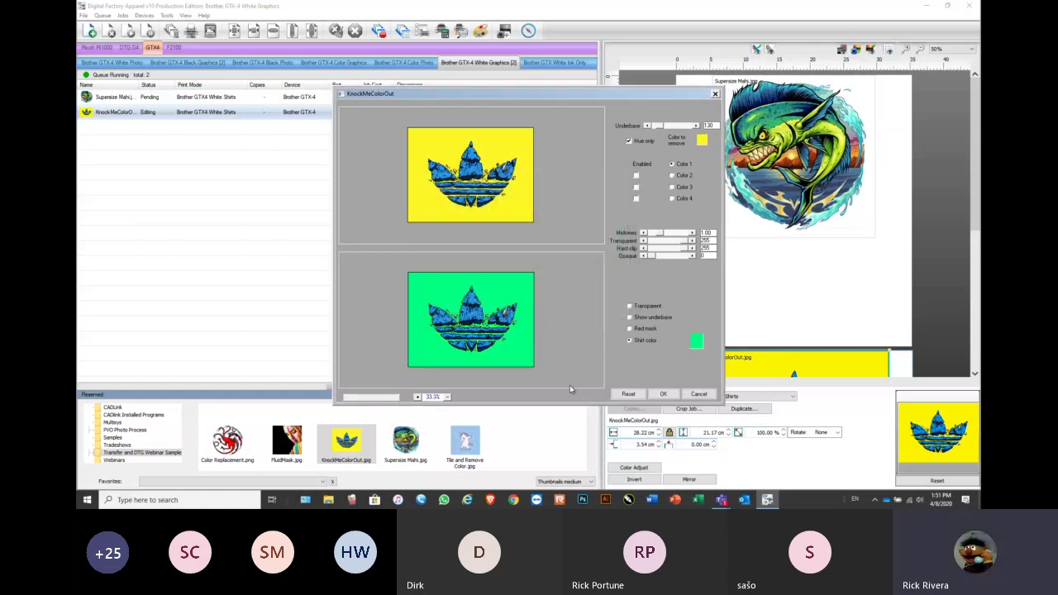
{"action": "left_click", "coordinate": [698, 343]}
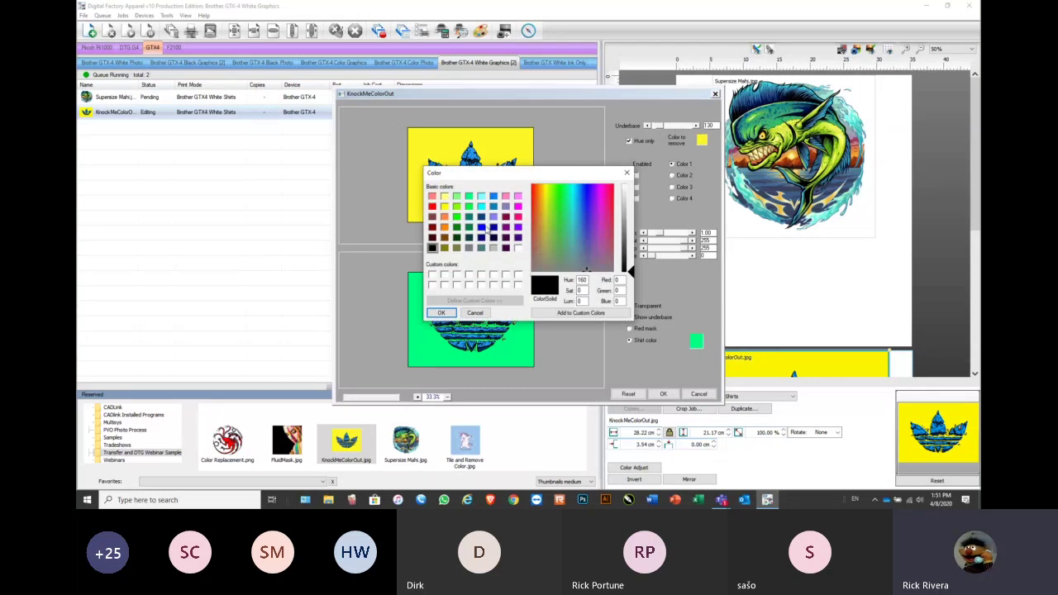
{"action": "left_click", "coordinate": [432, 207]}
{"action": "left_click", "coordinate": [441, 313]}
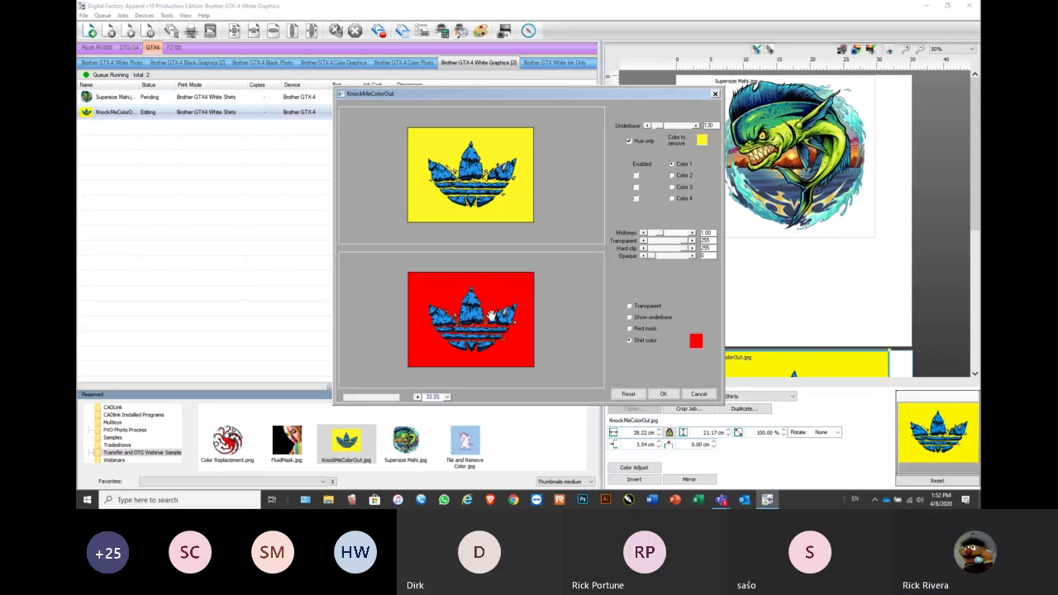
{"action": "left_click", "coordinate": [630, 318]}
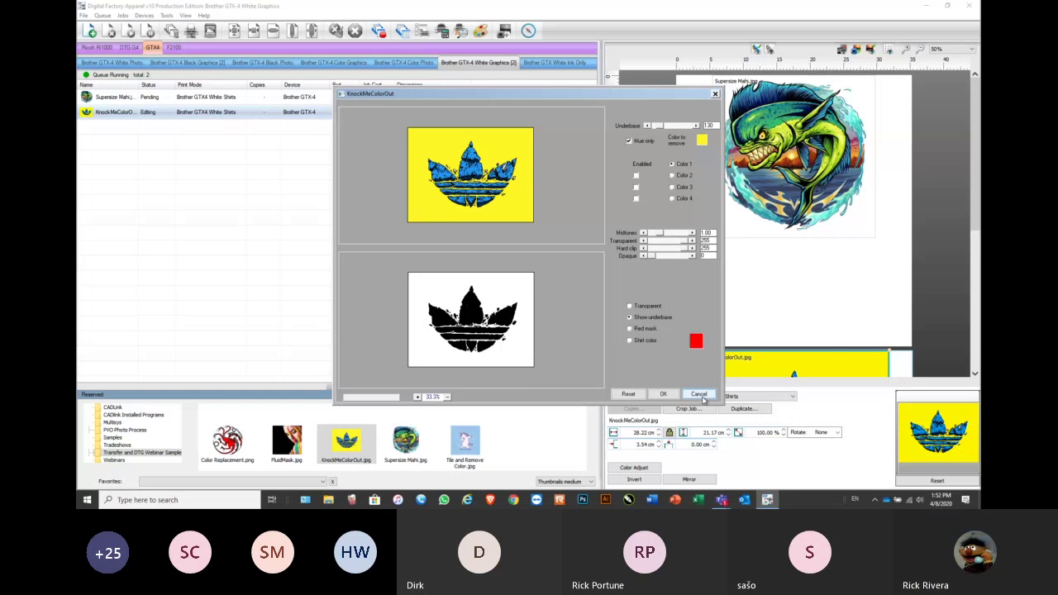
{"action": "left_click", "coordinate": [665, 395]}
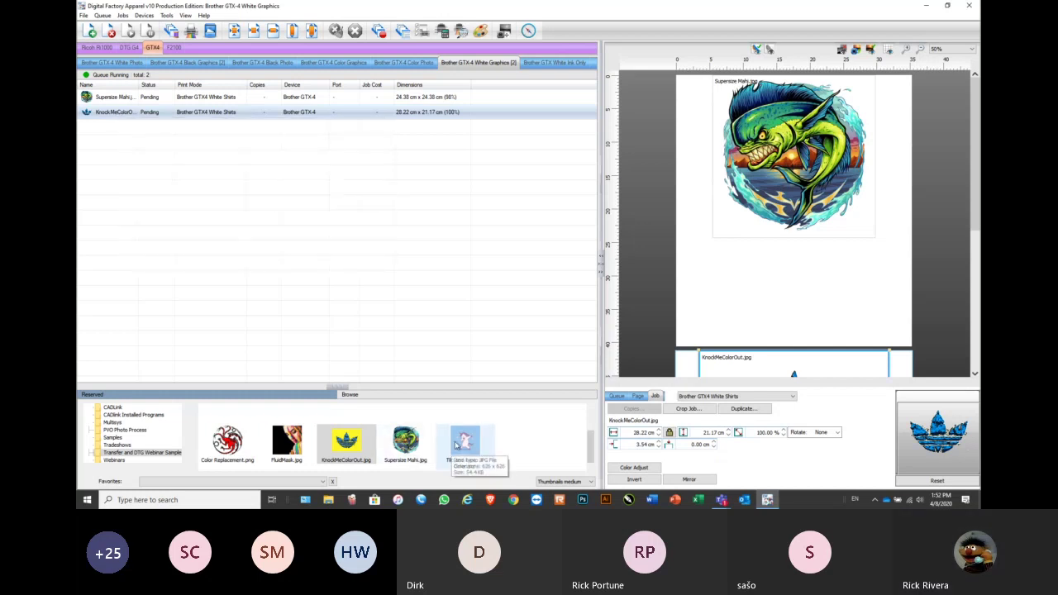
Add FluidMask.jpg to the Brother GTX-4 White Graphics queue and select its job to show the portrait in the preview
{"action": "left_click", "coordinate": [287, 441]}
{"action": "left_click_drag", "start_coordinate": [289, 446], "coordinate": [267, 241]}
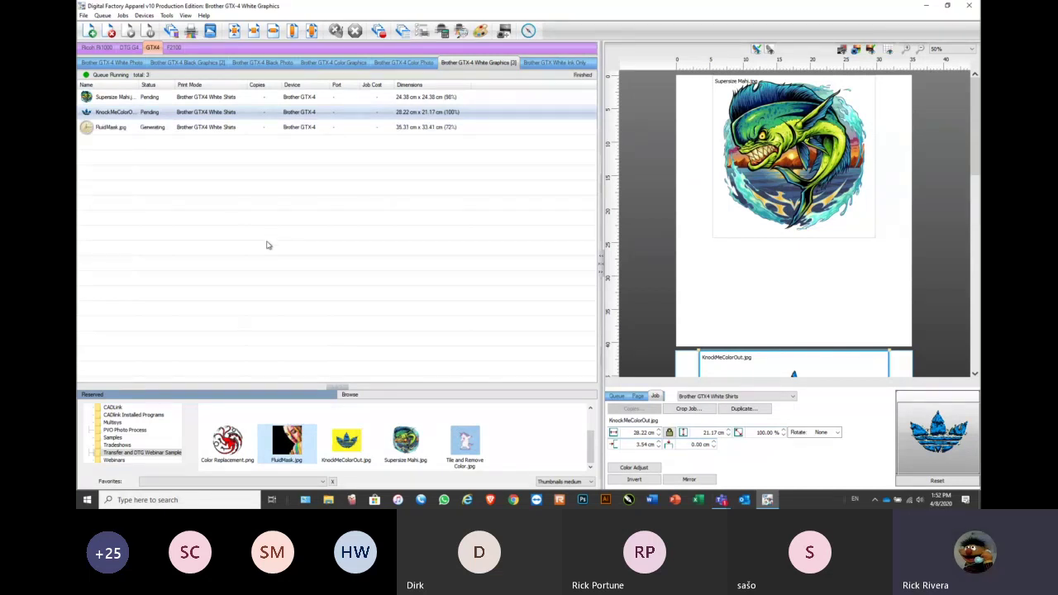
{"action": "left_click", "coordinate": [122, 129]}
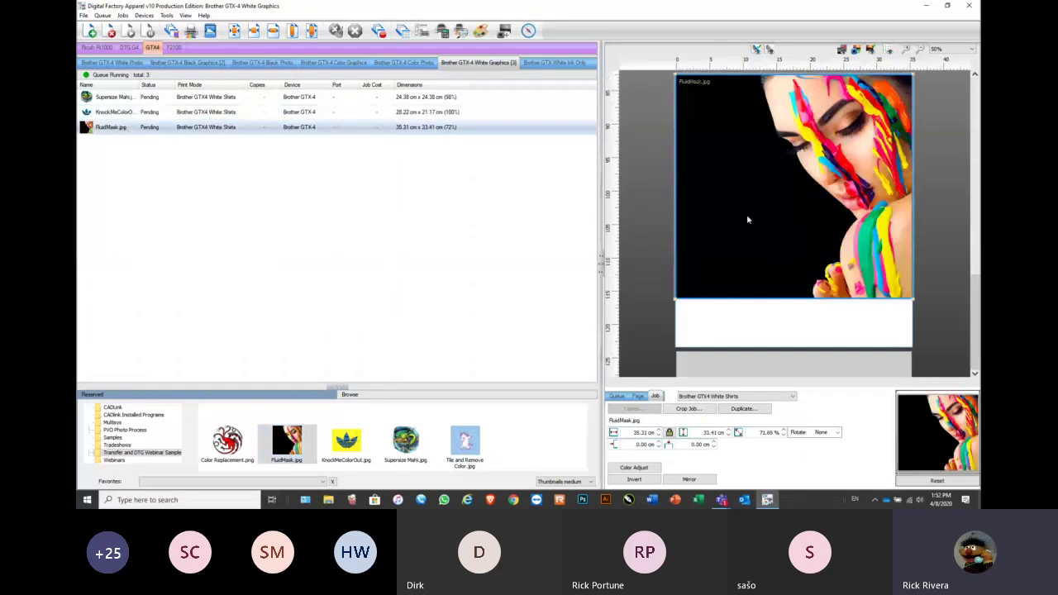
{"action": "left_click", "coordinate": [823, 172]}
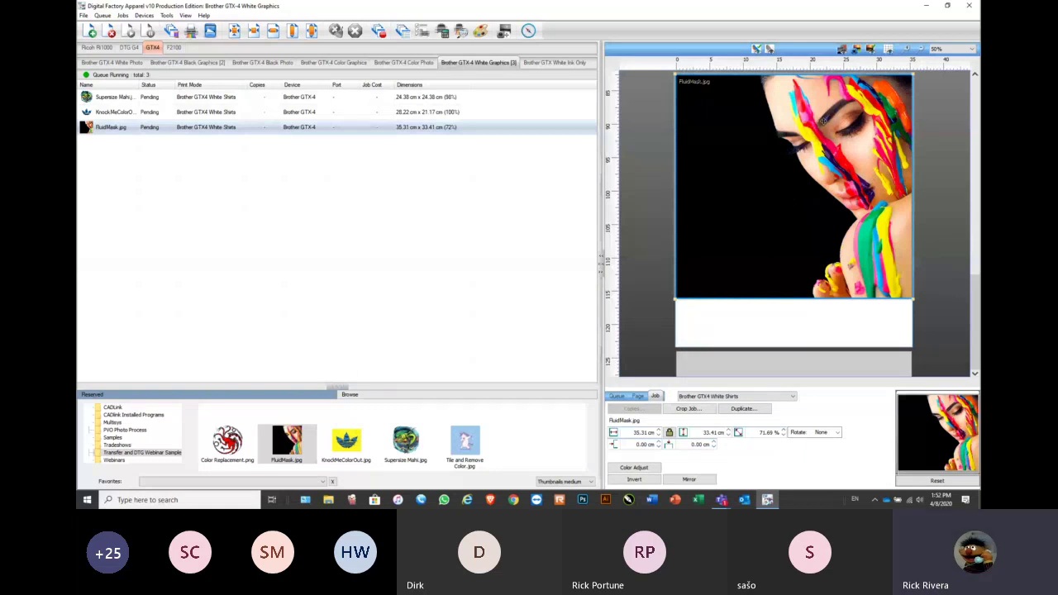
Preview the KnockMeBlackOut plug-in on the FluidMask portrait and close it without applying
{"action": "right_click", "coordinate": [125, 128]}
{"action": "mouse_move", "coordinate": [179, 329]}
{"action": "left_click", "coordinate": [382, 332]}
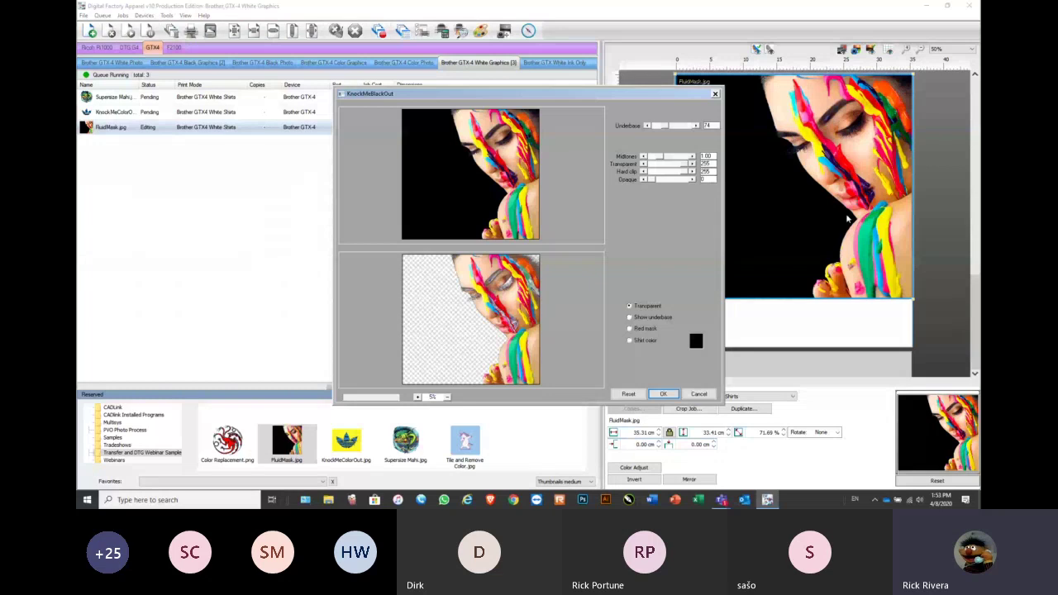
{"action": "left_click", "coordinate": [699, 395]}
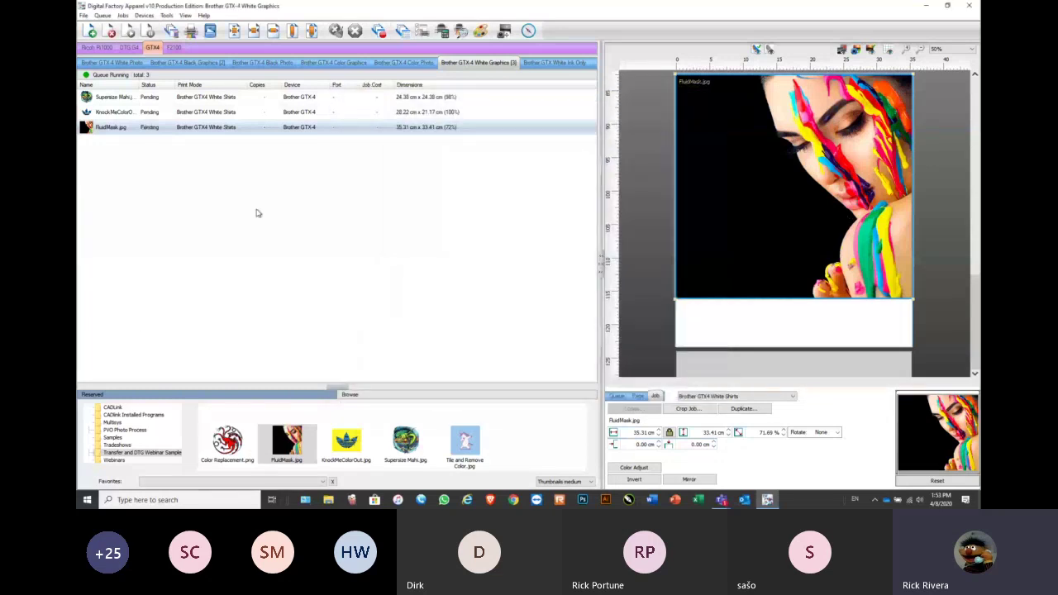
Open the FluidMask job in Fluid Mask, cover the black background with the delete mask, and save and apply the cut-out
{"action": "right_click", "coordinate": [151, 128]}
{"action": "left_click", "coordinate": [187, 296]}
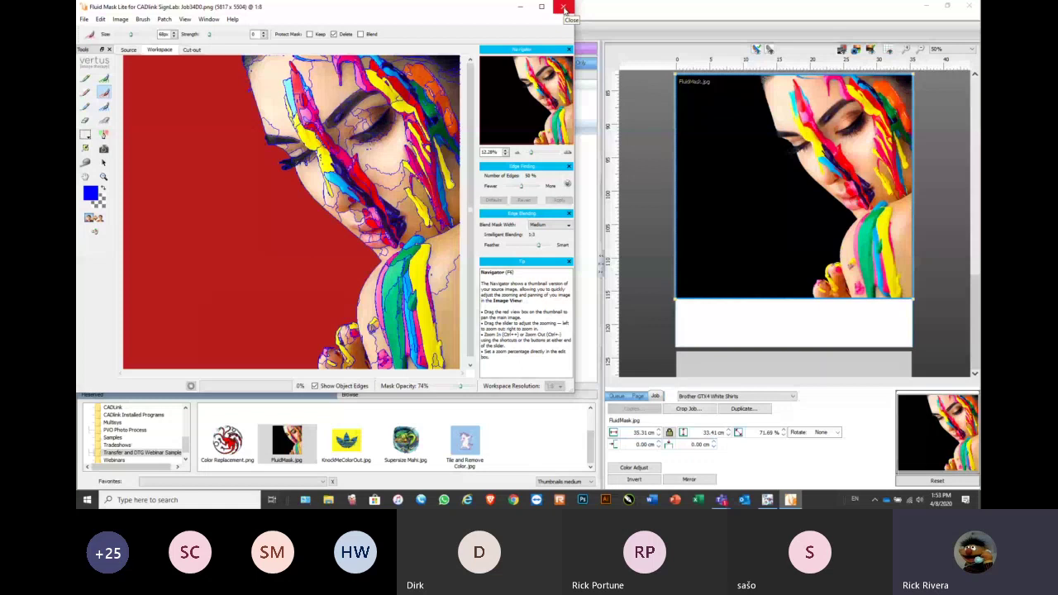
{"action": "left_click", "coordinate": [83, 18]}
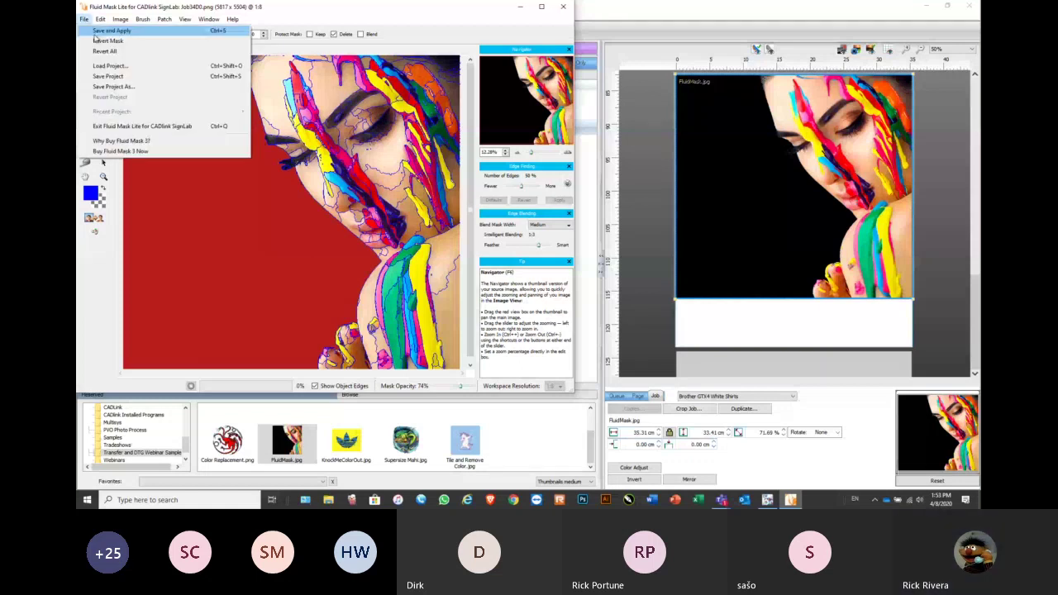
{"action": "left_click", "coordinate": [95, 33]}
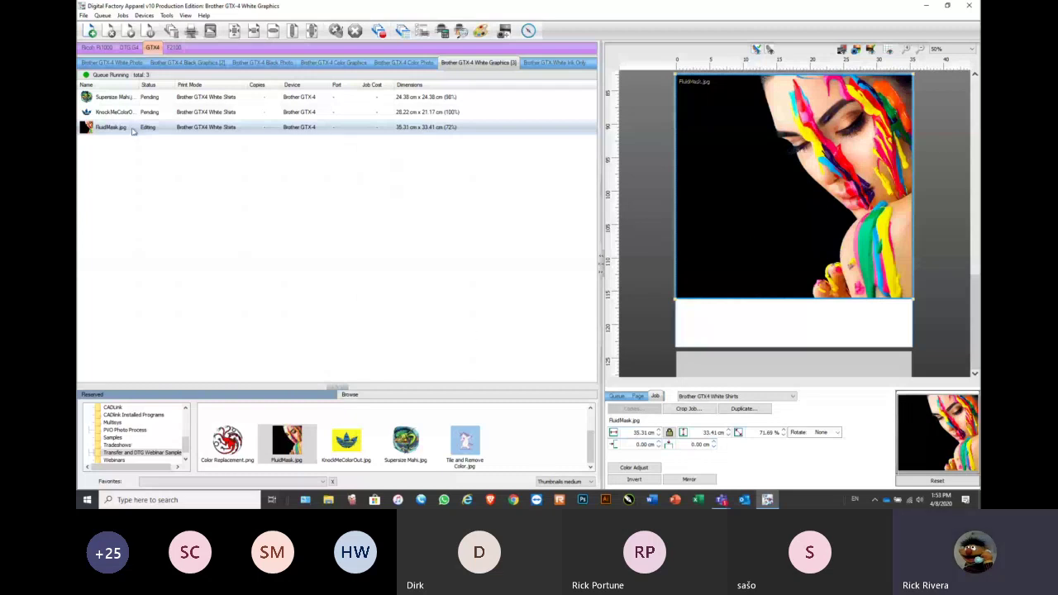
{"action": "mouse_move", "coordinate": [128, 130]}
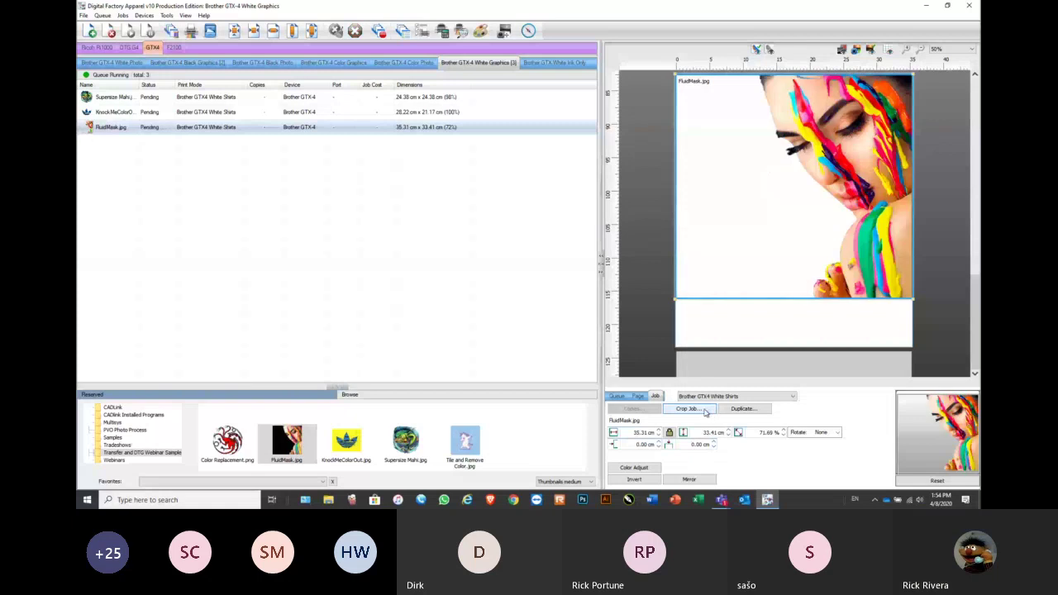
Crop the blank side off the FluidMask job, with the crop region starting at X 11.12 cm and 24.19 cm wide
{"action": "left_click", "coordinate": [704, 411]}
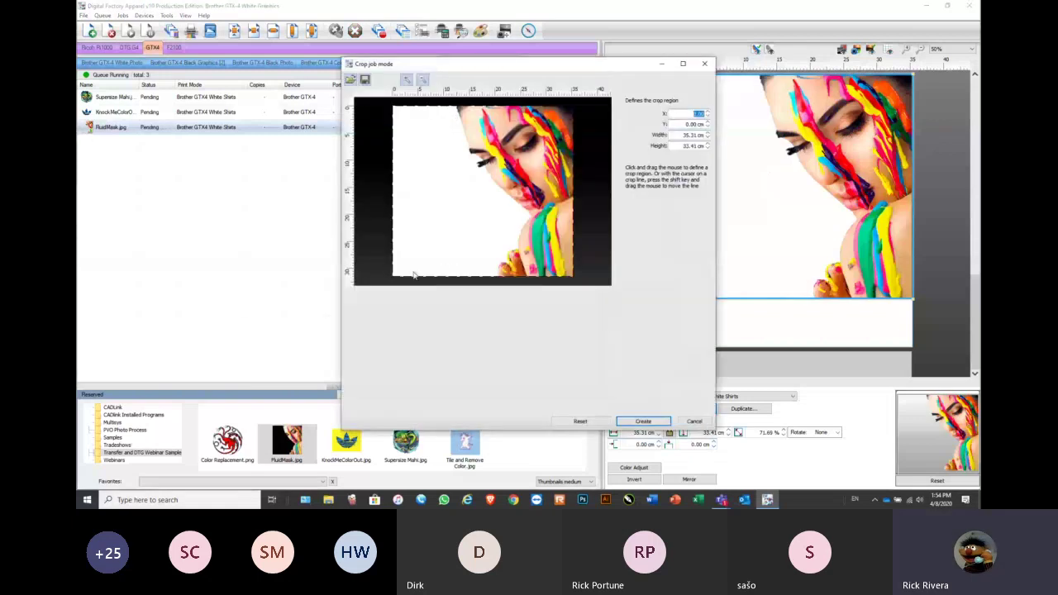
{"action": "left_click_drag", "start_coordinate": [415, 276], "coordinate": [454, 276]}
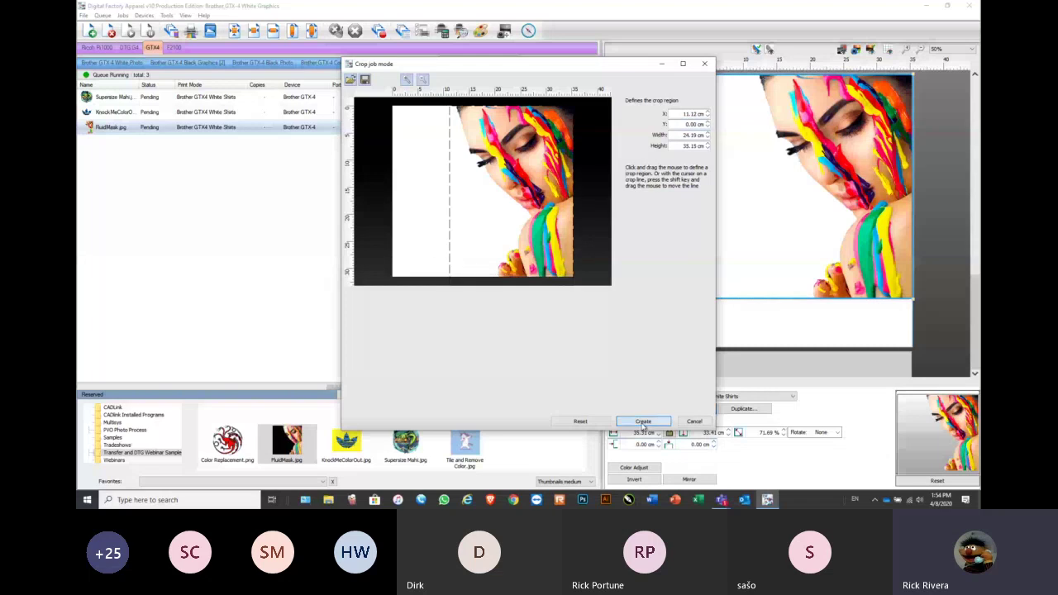
{"action": "left_click", "coordinate": [643, 423]}
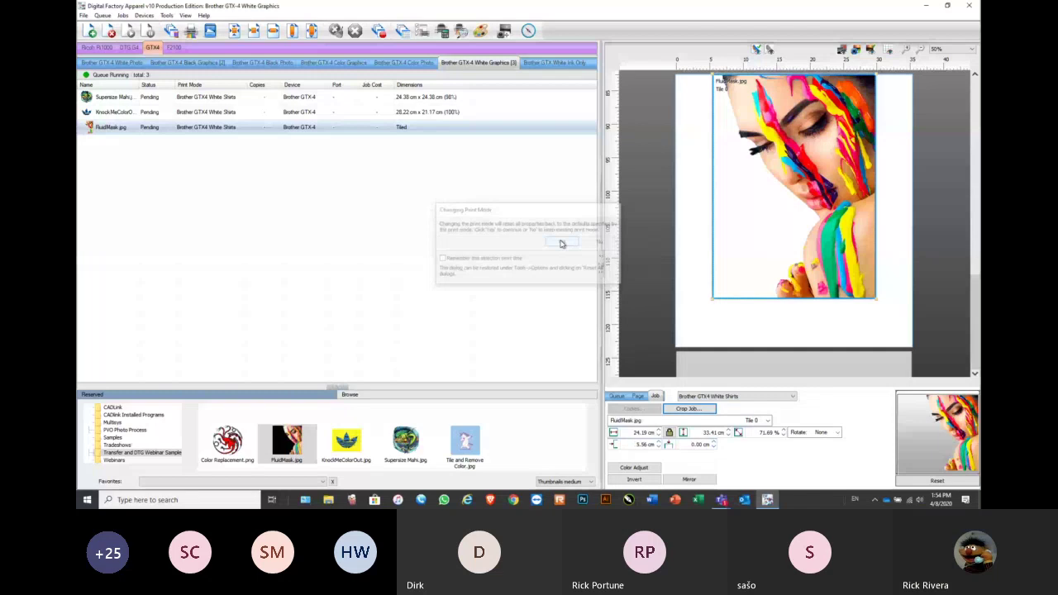
{"action": "left_click", "coordinate": [562, 243]}
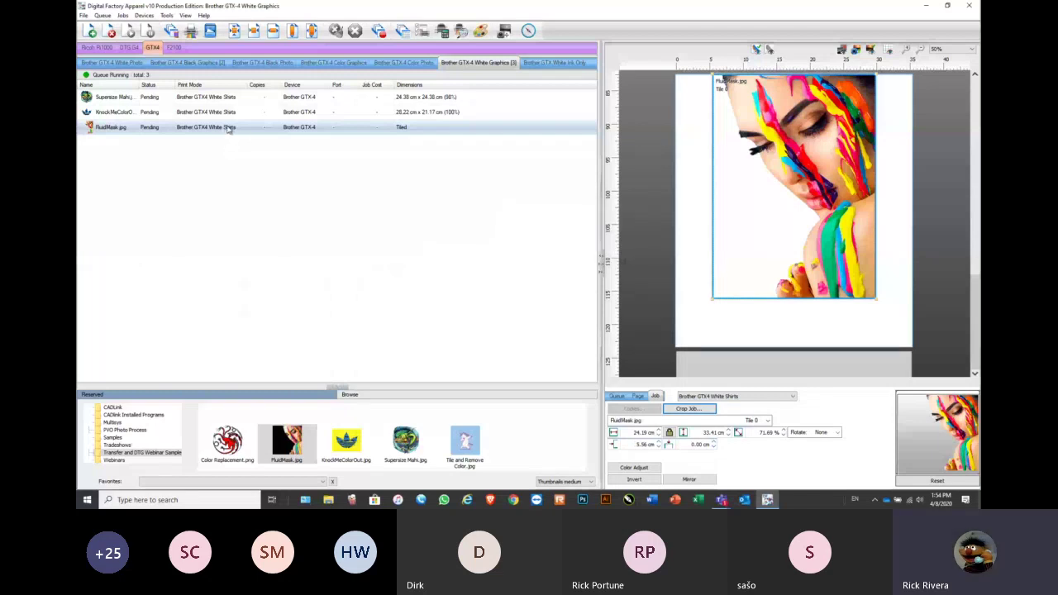
RIP the cropped FluidMask job without printing, check its job cost, and select it to show its page in the preview
{"action": "right_click", "coordinate": [229, 128]}
{"action": "left_click", "coordinate": [277, 228]}
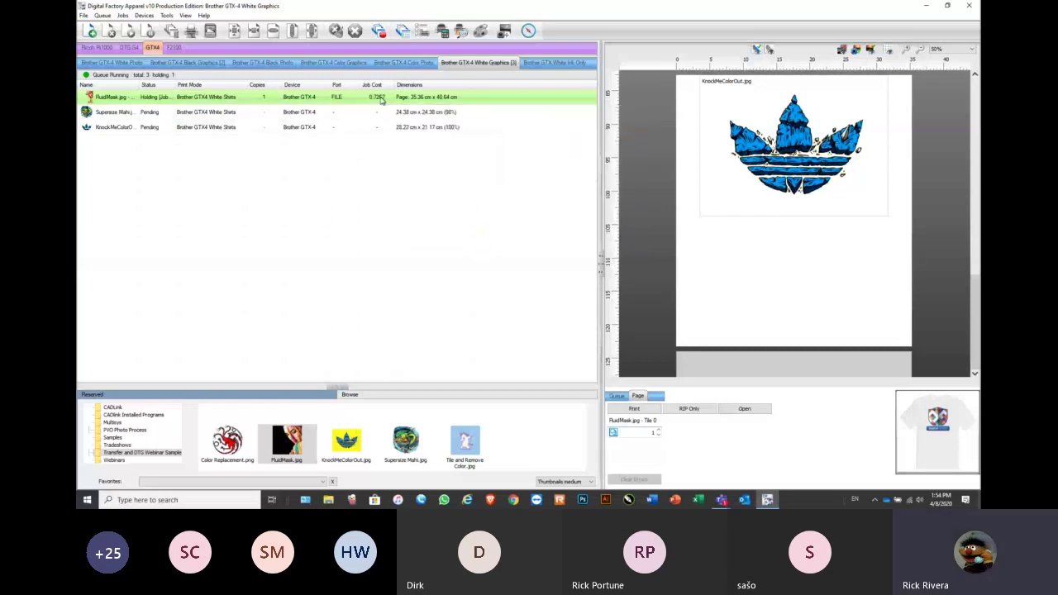
{"action": "mouse_move", "coordinate": [381, 98]}
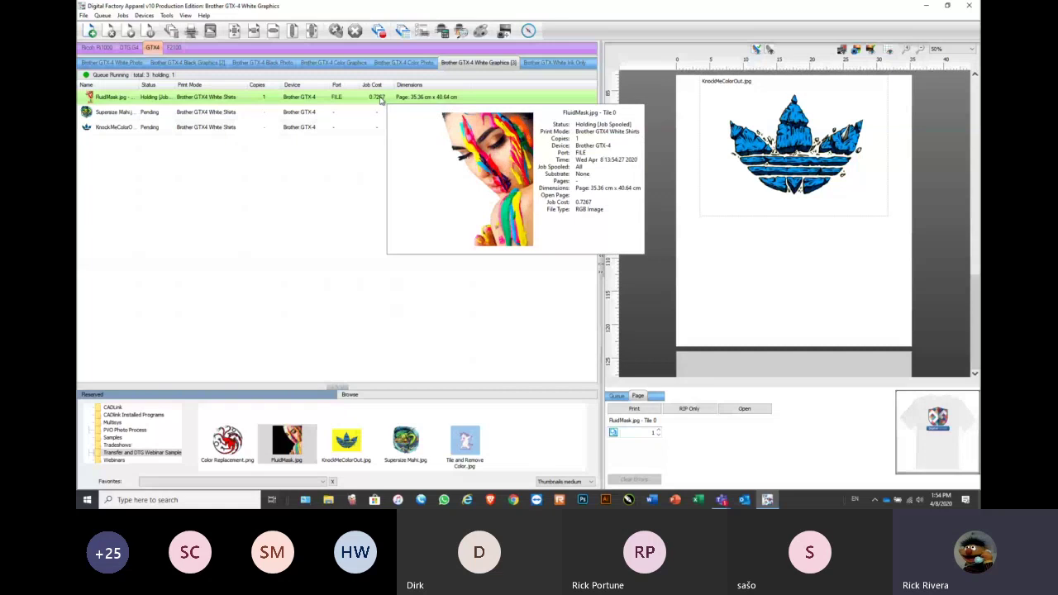
{"action": "left_click", "coordinate": [131, 99]}
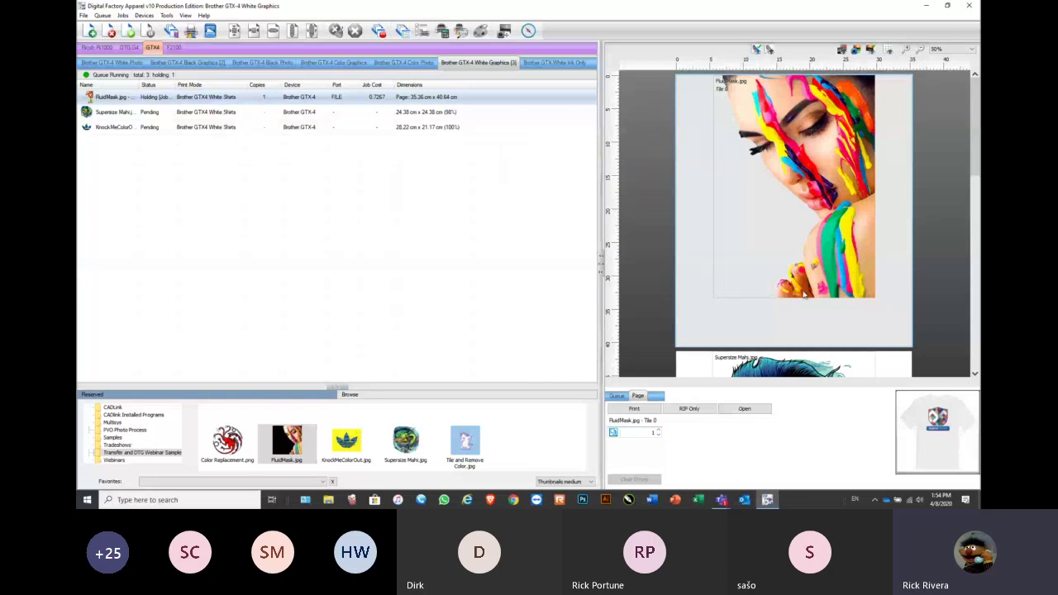
{"action": "scroll", "coordinate": [802, 244], "scroll_direction": "down", "scroll_amount": 1}
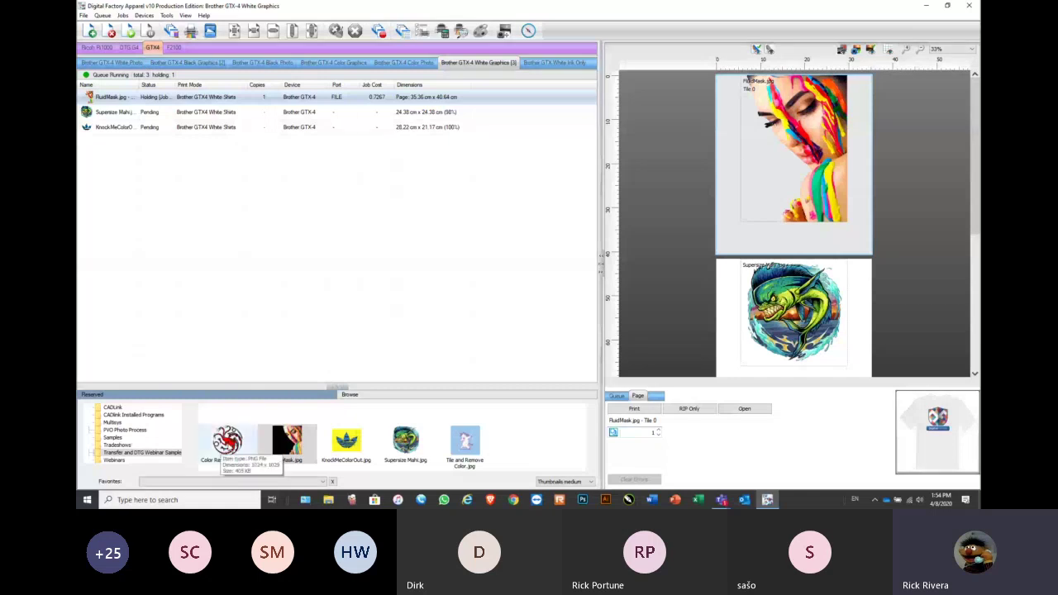
Add Color Replacement.png to the Brother GTX-4 White Graphics queue and select its job to show the dragon logo
{"action": "left_click_drag", "start_coordinate": [228, 442], "coordinate": [158, 238]}
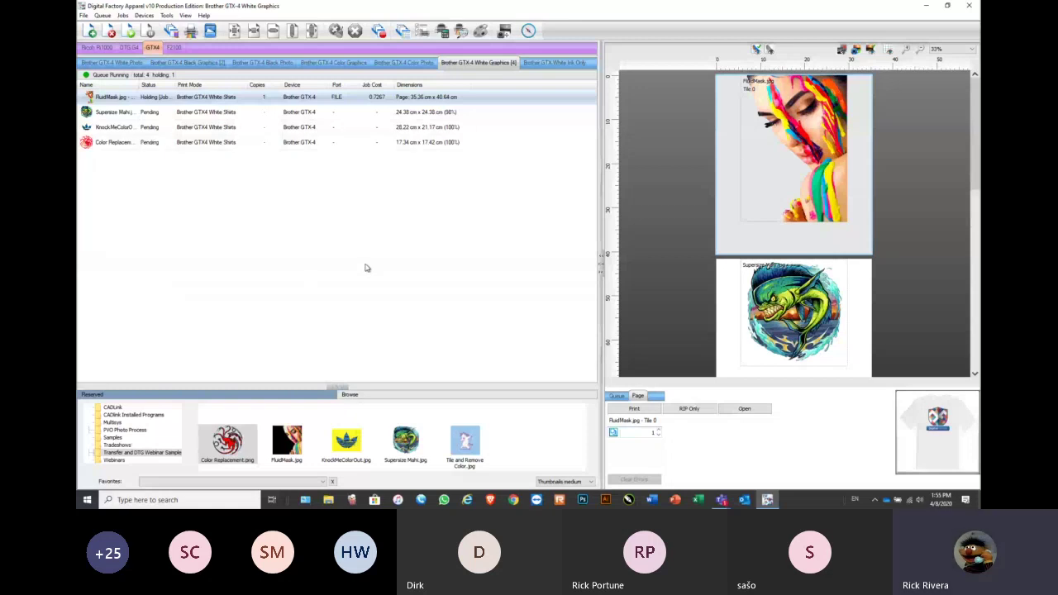
{"action": "left_click", "coordinate": [110, 143]}
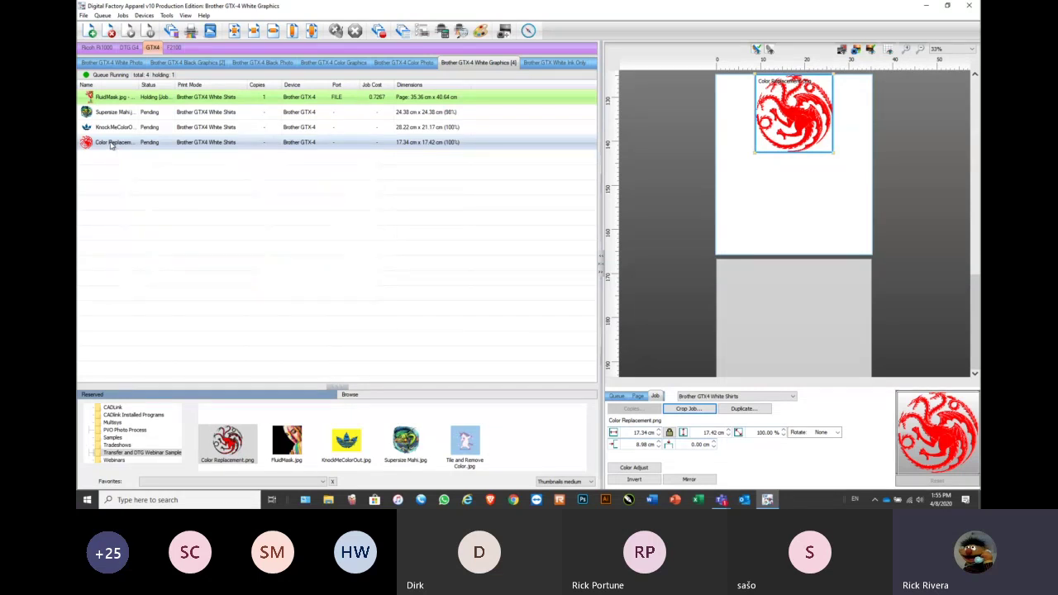
{"action": "mouse_move", "coordinate": [111, 145]}
Open Job Color Replacement for the dragon logo, set the tolerance to 8, and sample the logo's red as the input color
{"action": "right_click", "coordinate": [117, 145]}
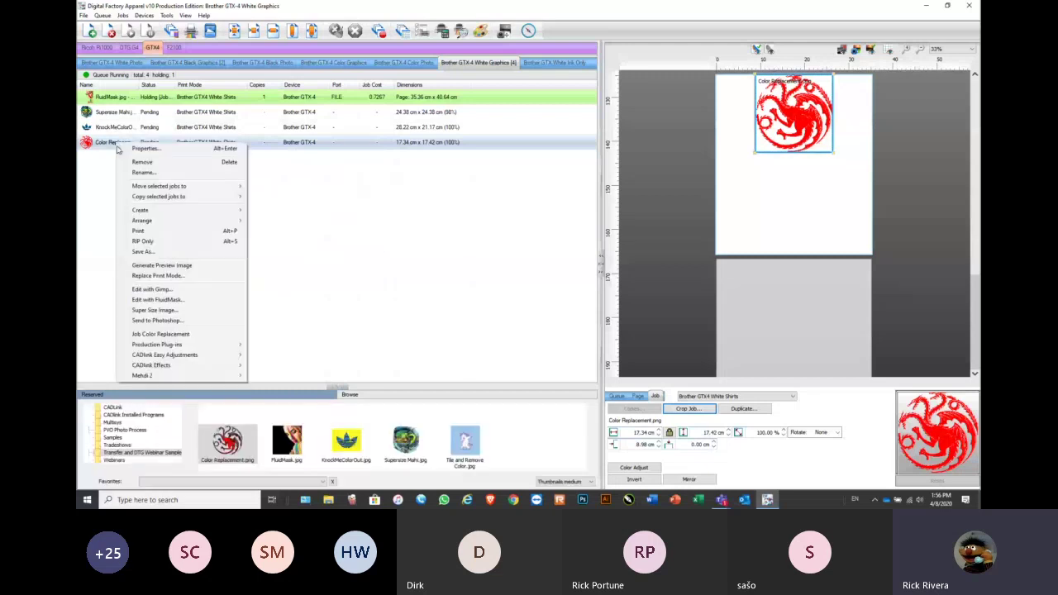
{"action": "left_click", "coordinate": [168, 333]}
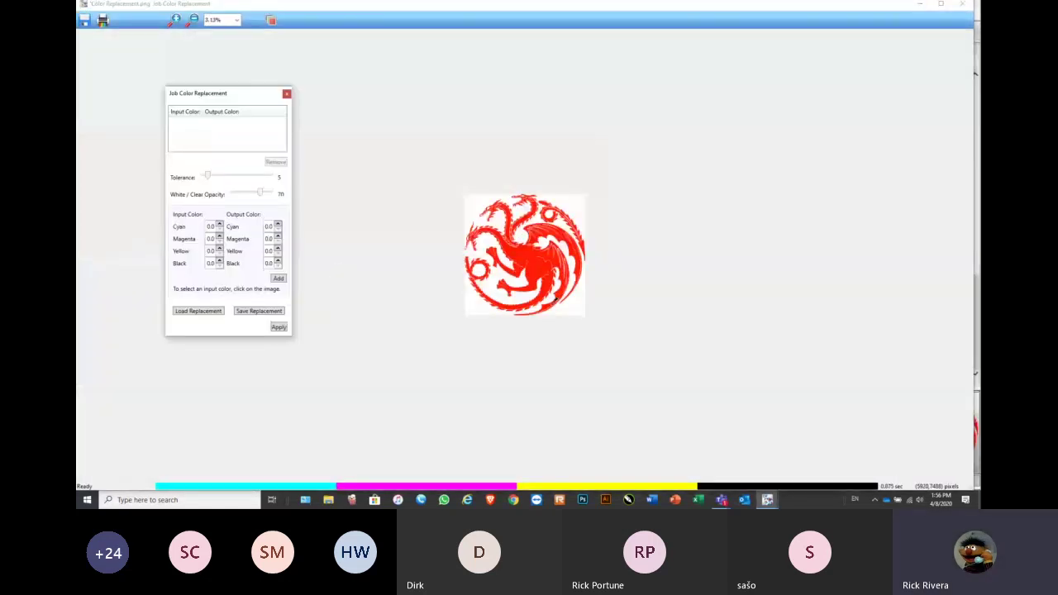
{"action": "left_click_drag", "start_coordinate": [209, 176], "coordinate": [213, 176]}
{"action": "left_click", "coordinate": [529, 246]}
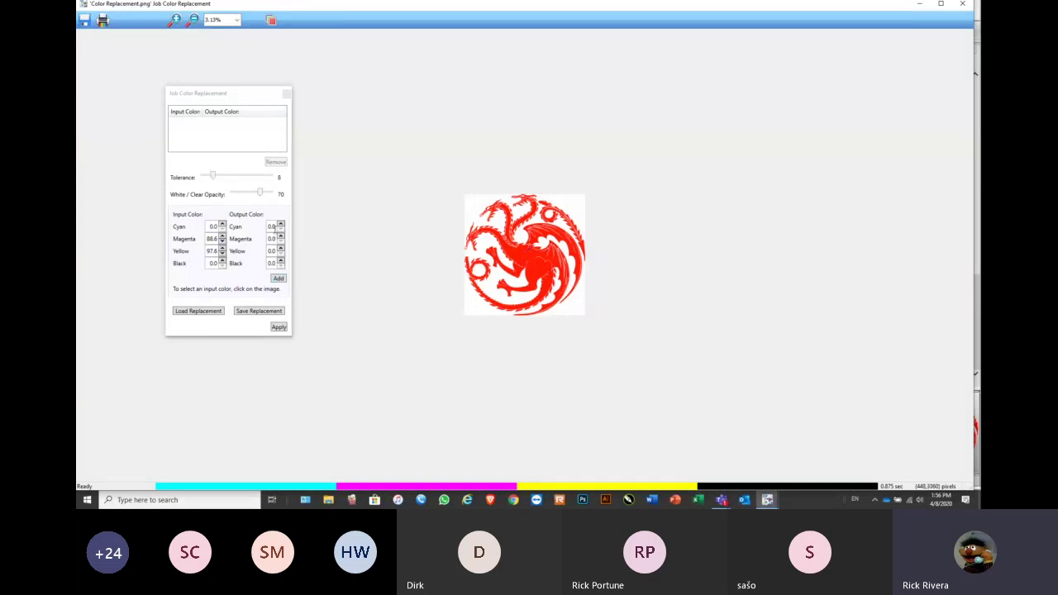
Set the output color to cyan 2, magenta 100 and yellow 100, add the replacement to the list, and apply it to the job
{"action": "left_click", "coordinate": [272, 227]}
{"action": "type", "text": "2"}
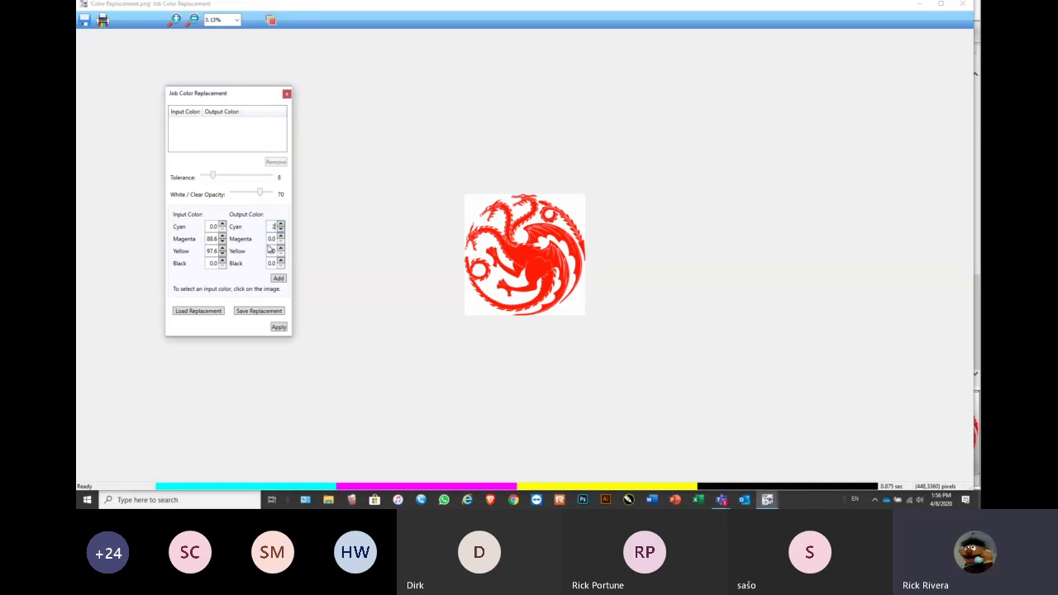
{"action": "double_click", "coordinate": [271, 239]}
{"action": "type", "text": "100"}
{"action": "double_click", "coordinate": [278, 251]}
{"action": "type", "text": "100"}
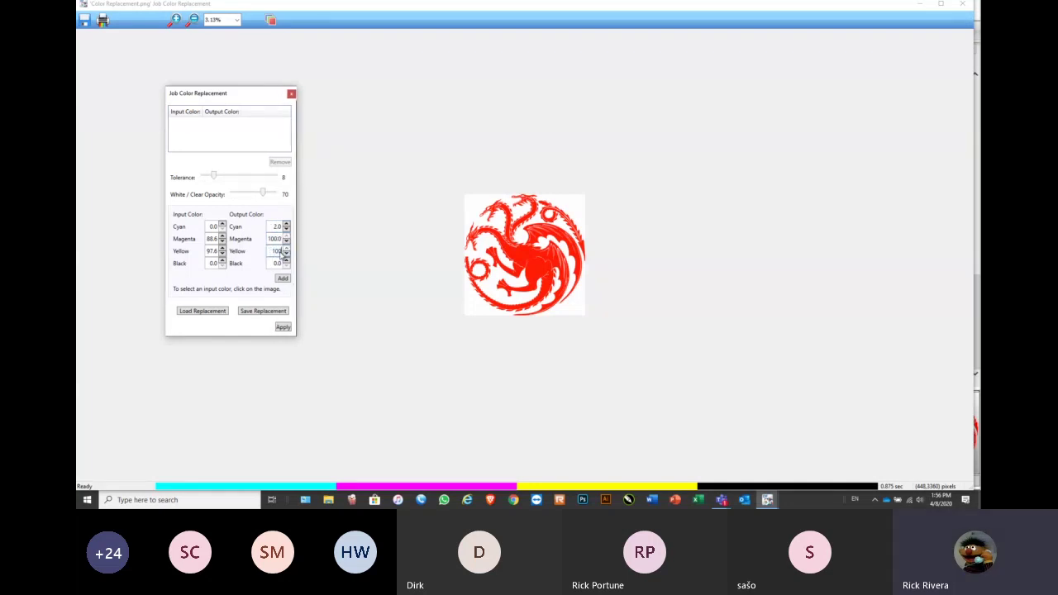
{"action": "key", "text": "Tab"}
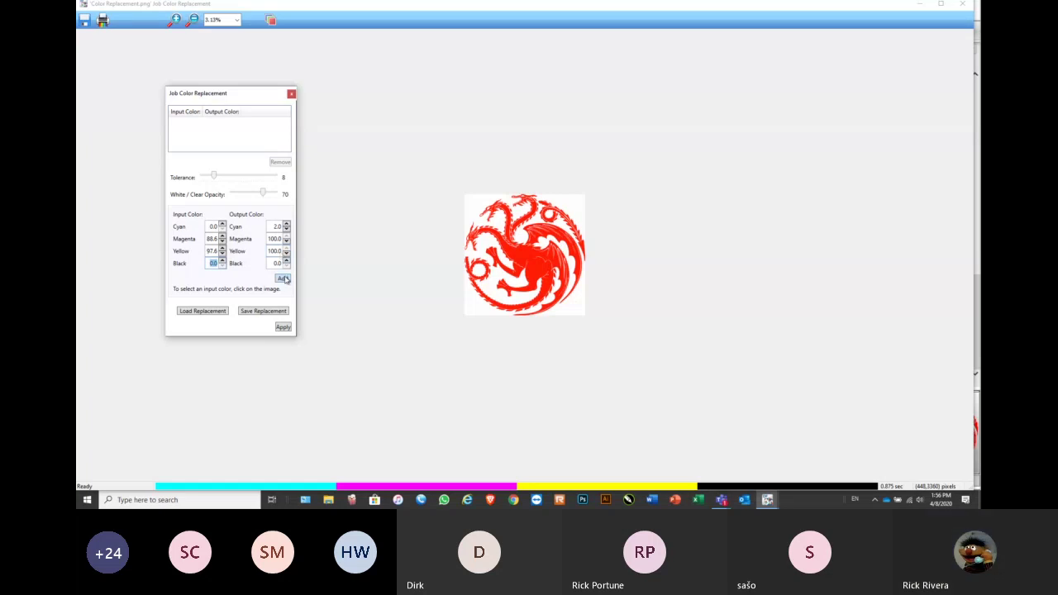
{"action": "left_click", "coordinate": [283, 279]}
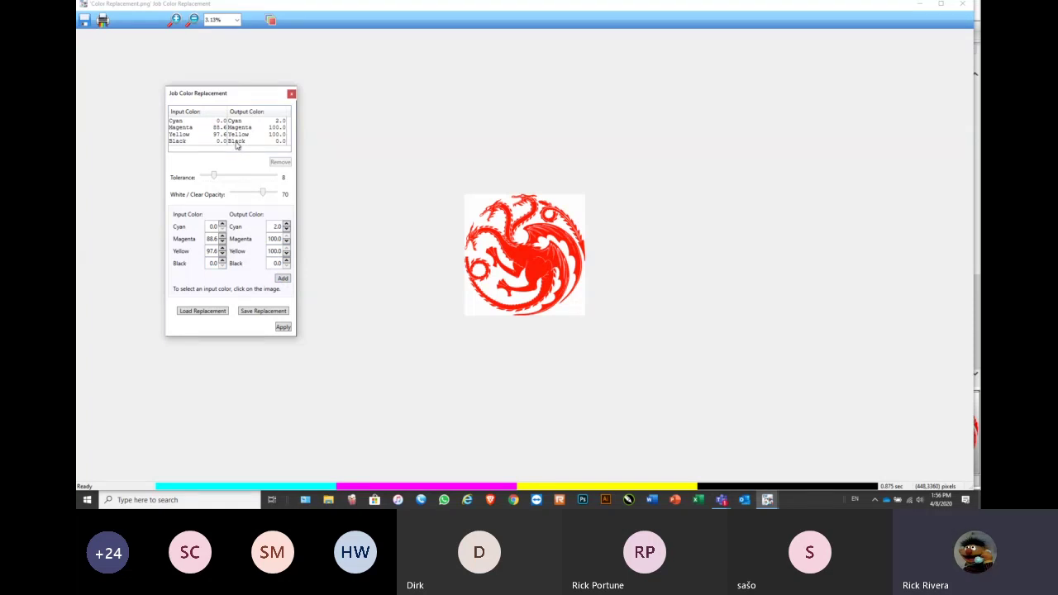
{"action": "left_click", "coordinate": [283, 329]}
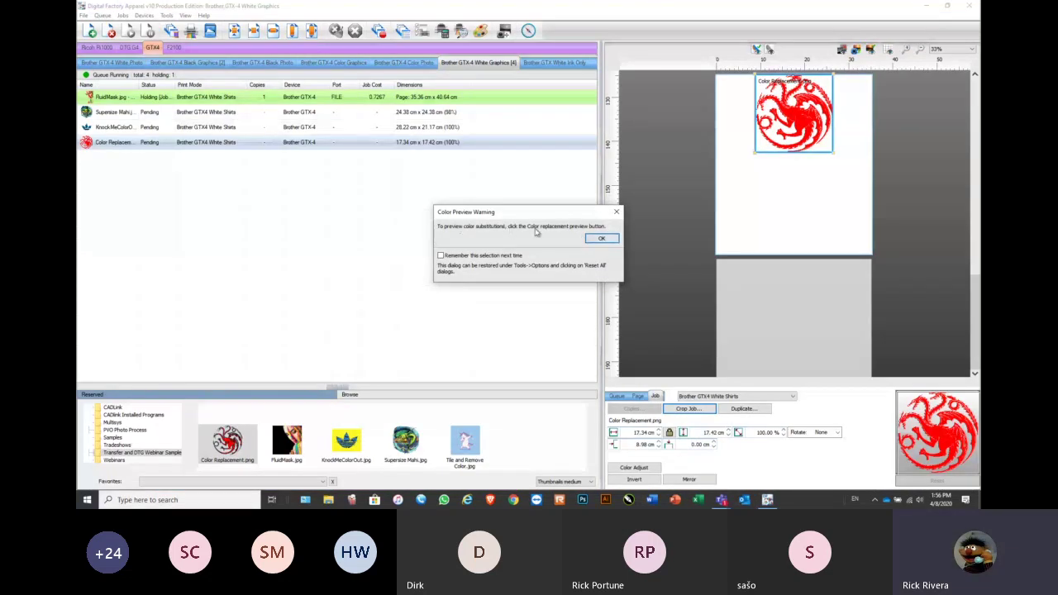
{"action": "left_click", "coordinate": [603, 240]}
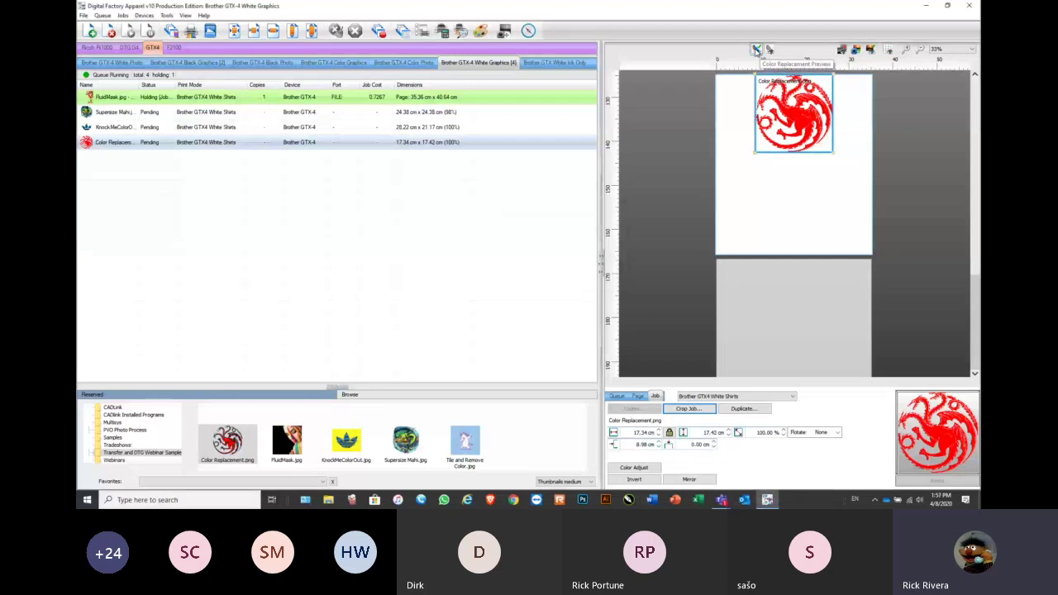
Compare the dragon logo's red with the color replacement preview switched on and off
{"action": "left_click", "coordinate": [756, 50]}
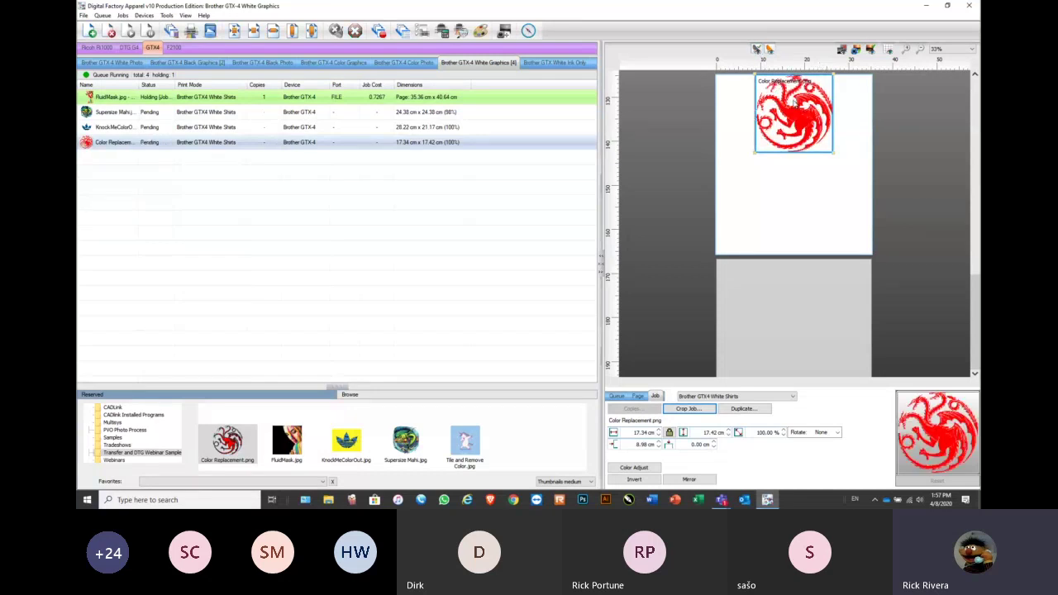
{"action": "scroll", "coordinate": [798, 105], "scroll_direction": "up", "scroll_amount": 5}
{"action": "left_click", "coordinate": [770, 50]}
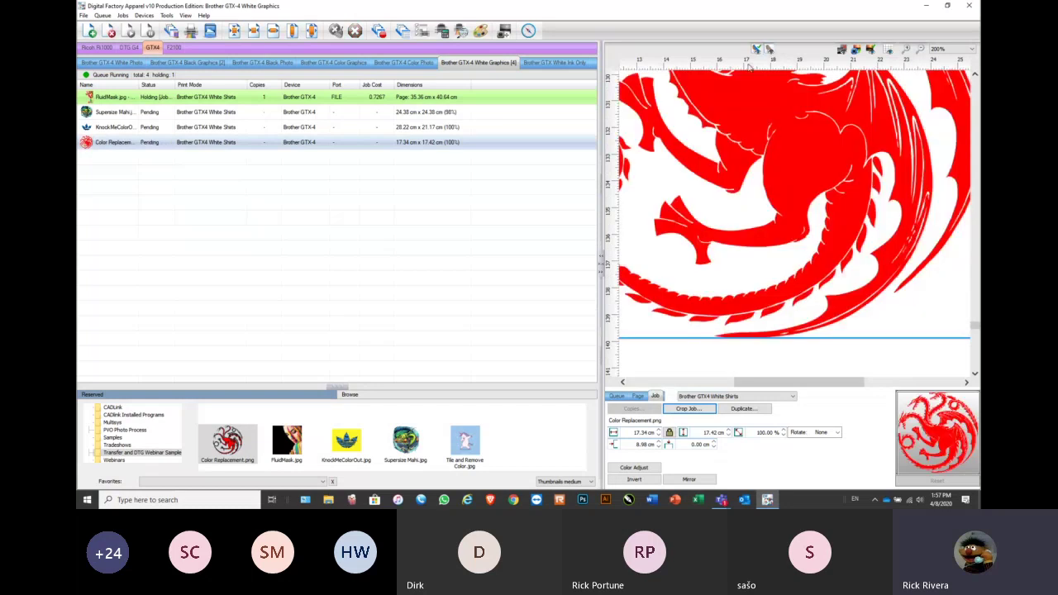
{"action": "left_click", "coordinate": [756, 50]}
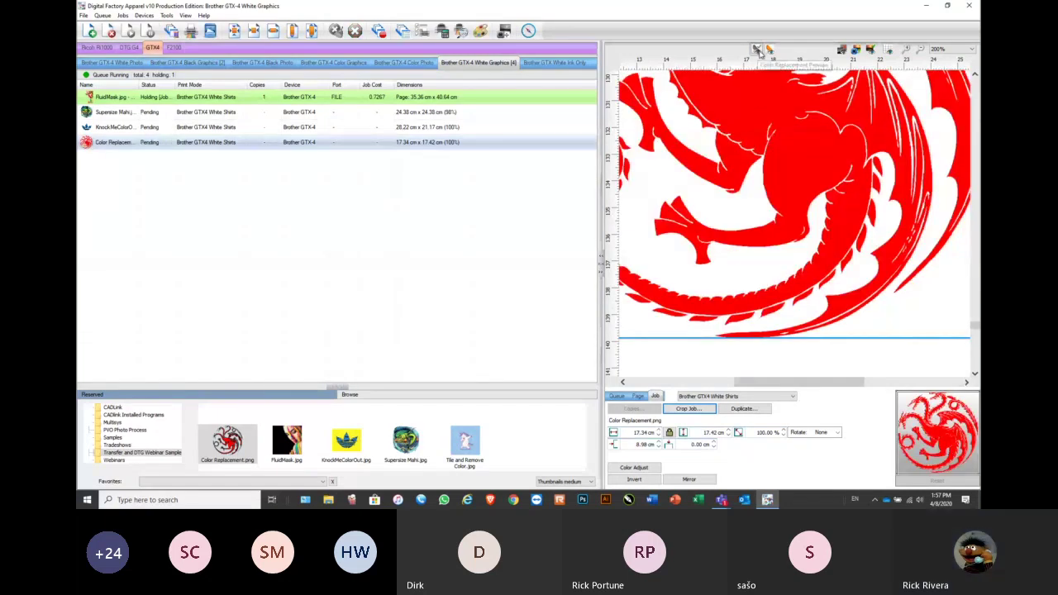
{"action": "left_click", "coordinate": [756, 50]}
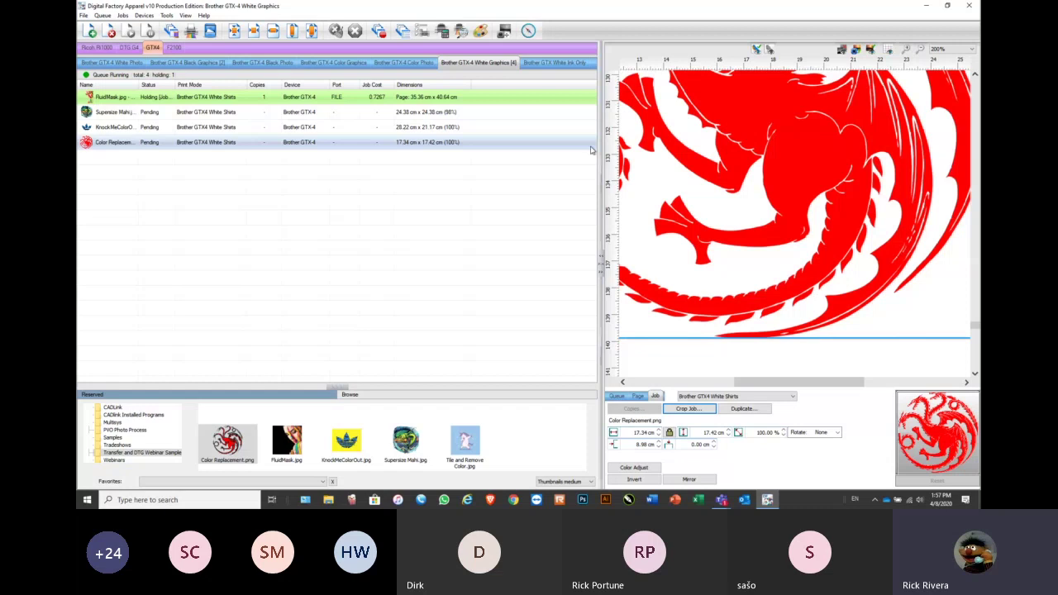
Look through the available test pages, including the CMYK, RGB and LAB swatches, and close the list without printing
{"action": "left_click", "coordinate": [144, 17]}
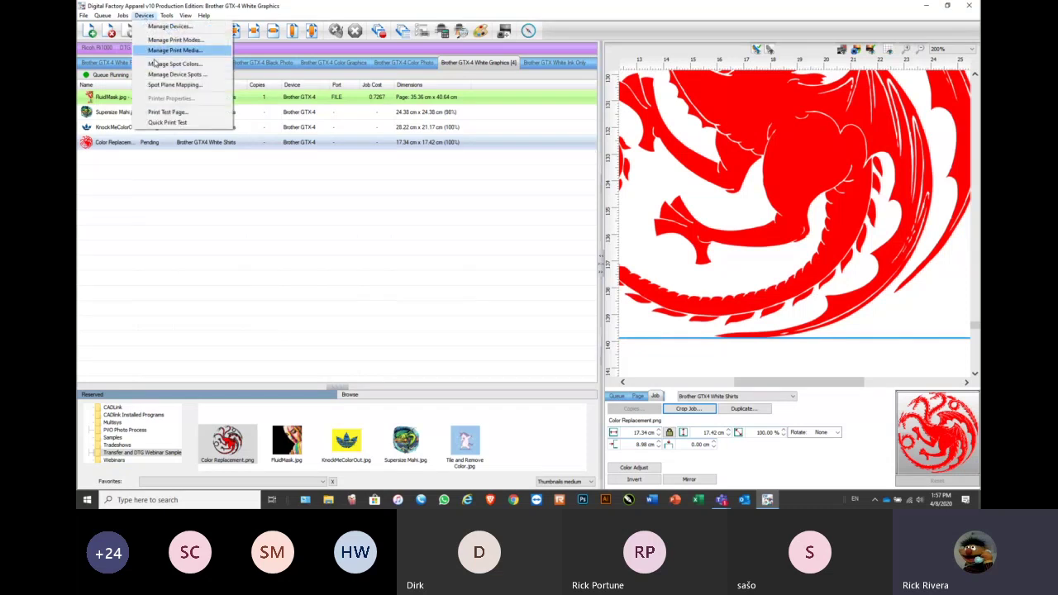
{"action": "left_click", "coordinate": [166, 112]}
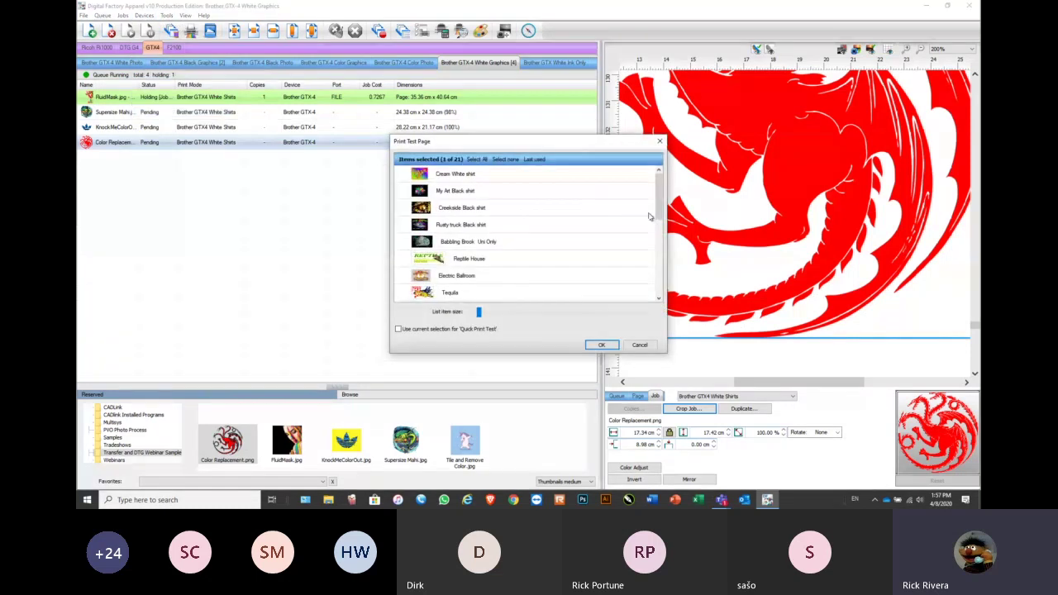
{"action": "left_click_drag", "start_coordinate": [658, 198], "coordinate": [664, 272]}
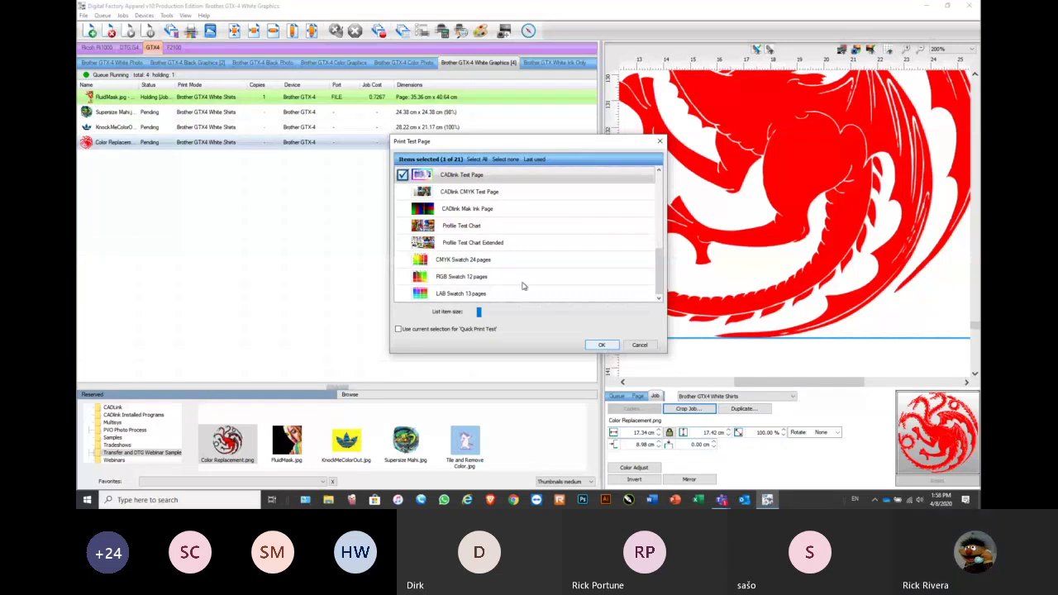
{"action": "left_click", "coordinate": [640, 346]}
{"action": "left_click", "coordinate": [338, 245]}
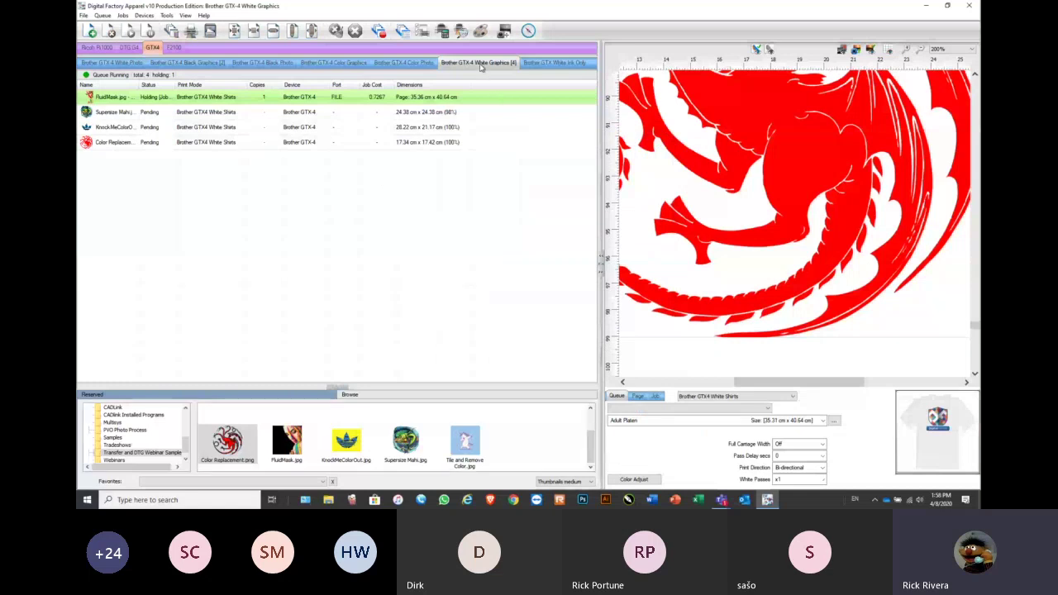
Choose the Launch Compass on Startup option and open the Compass user guide
{"action": "left_click", "coordinate": [205, 16]}
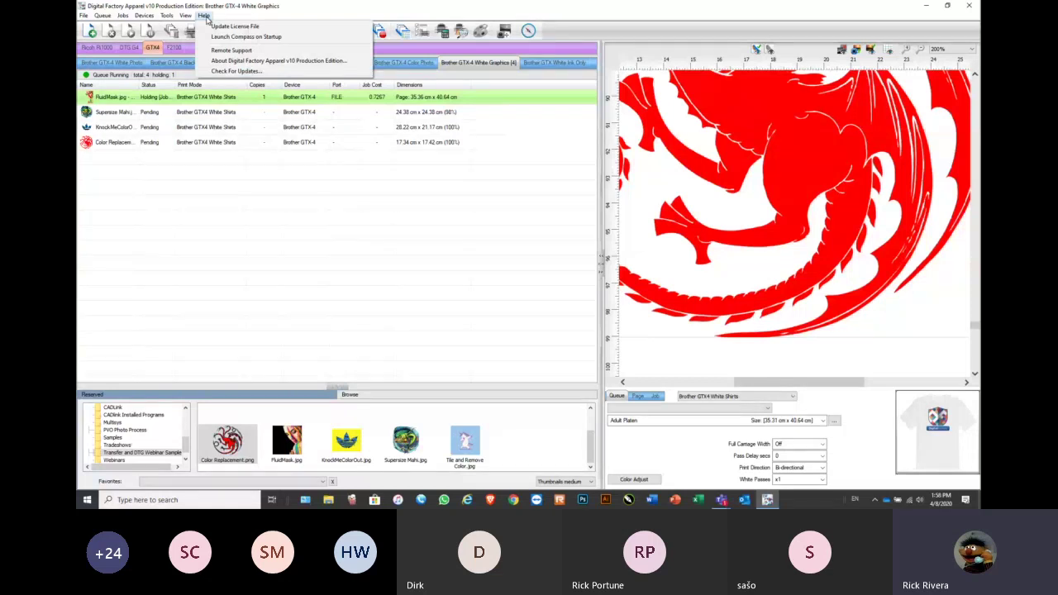
{"action": "left_click", "coordinate": [246, 38]}
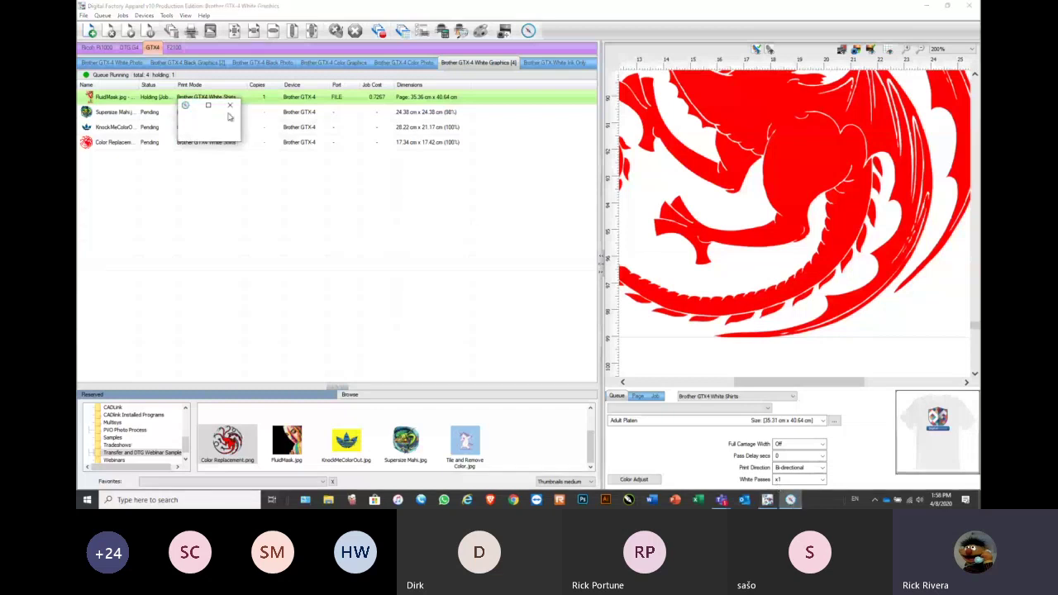
{"action": "left_click", "coordinate": [528, 30]}
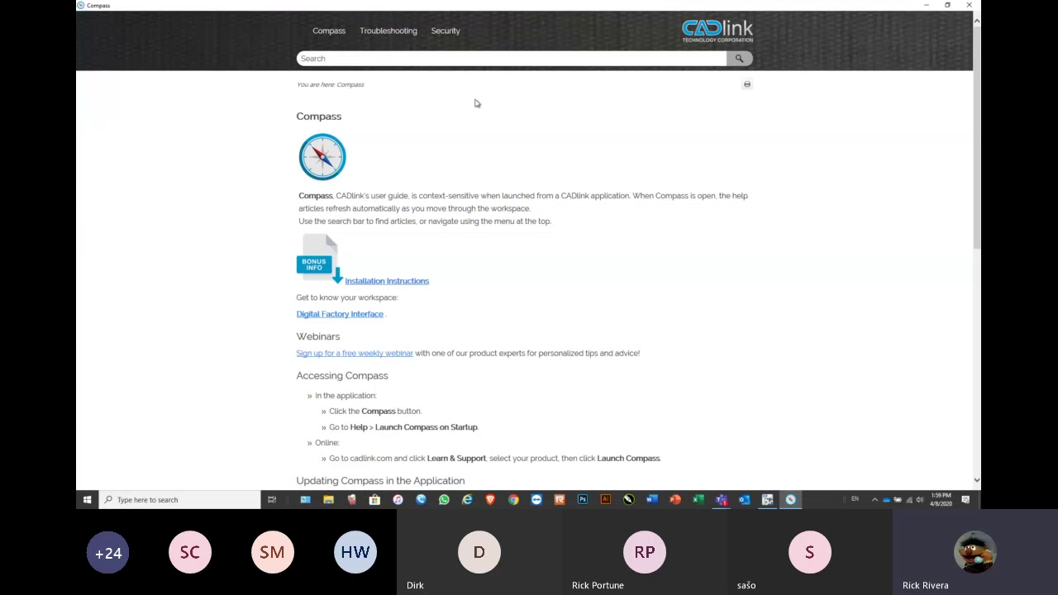
Examine the Compass home page, including its help topics, interface guide link, system requirements and installation video
{"action": "scroll", "coordinate": [476, 104], "scroll_direction": "down", "scroll_amount": 10}
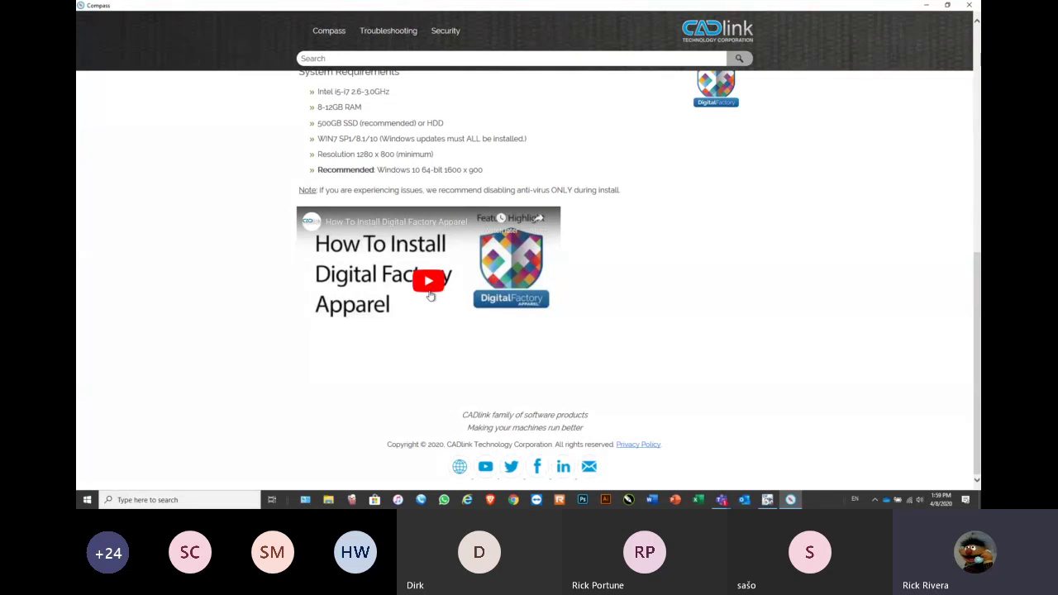
{"action": "scroll", "coordinate": [429, 295], "scroll_direction": "up", "scroll_amount": 5}
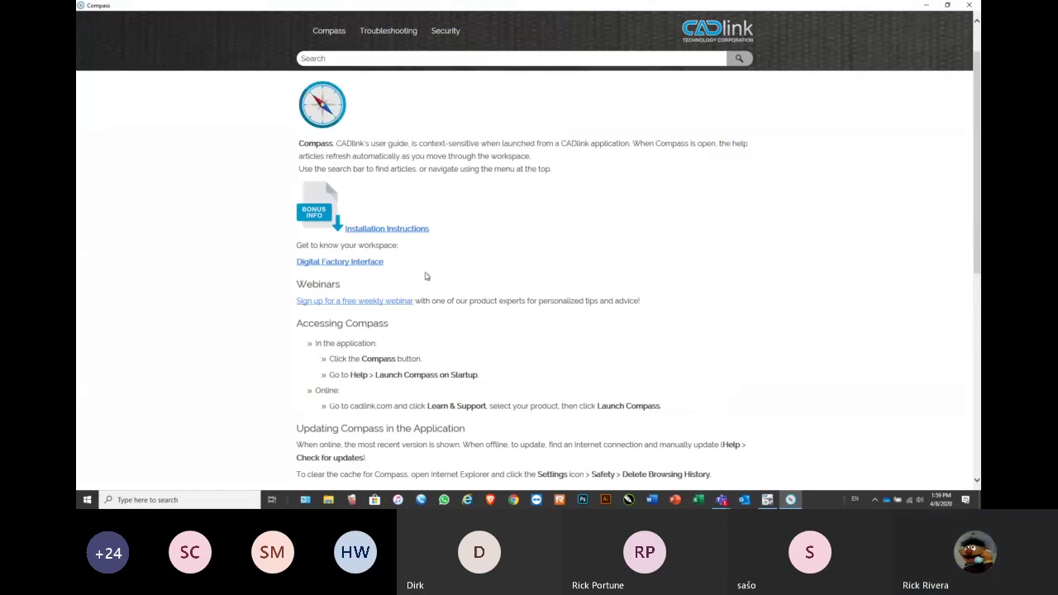
{"action": "mouse_move", "coordinate": [327, 32]}
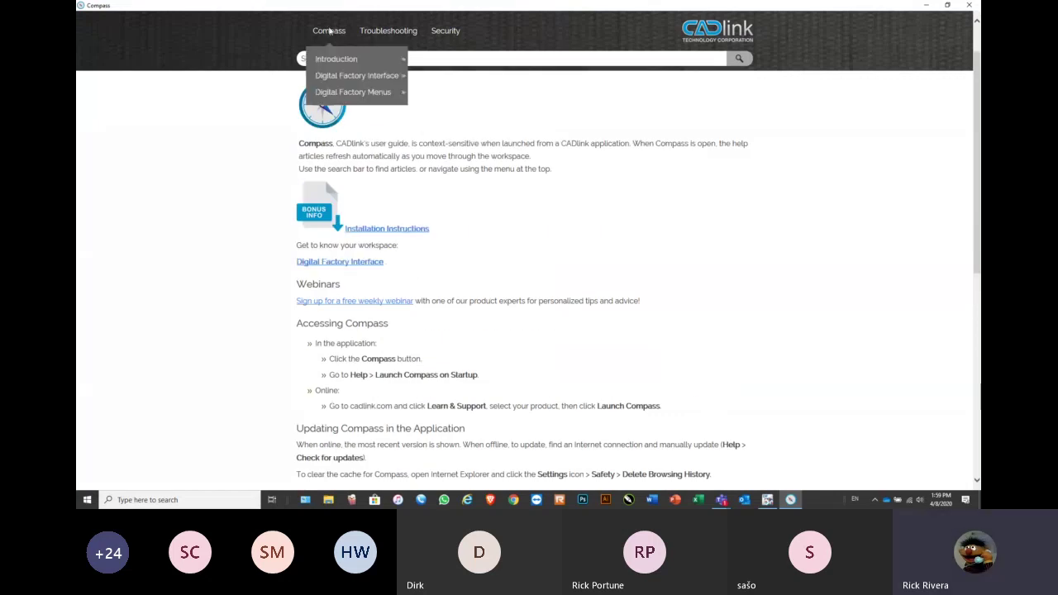
{"action": "scroll", "coordinate": [329, 31], "scroll_direction": "up", "scroll_amount": 1}
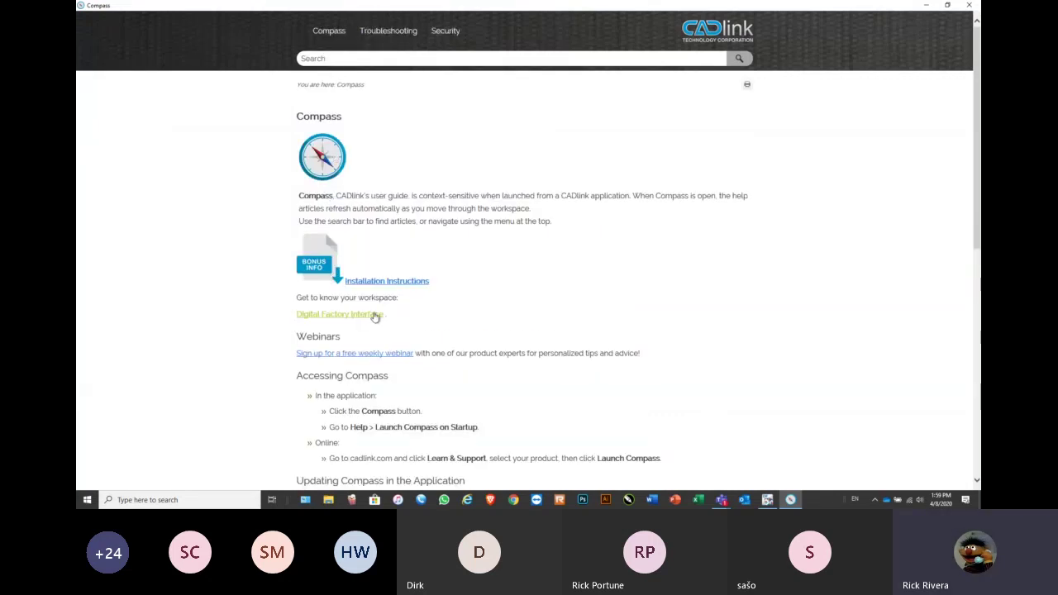
{"action": "scroll", "coordinate": [374, 317], "scroll_direction": "down", "scroll_amount": 2}
{"action": "scroll", "coordinate": [347, 265], "scroll_direction": "down", "scroll_amount": 5}
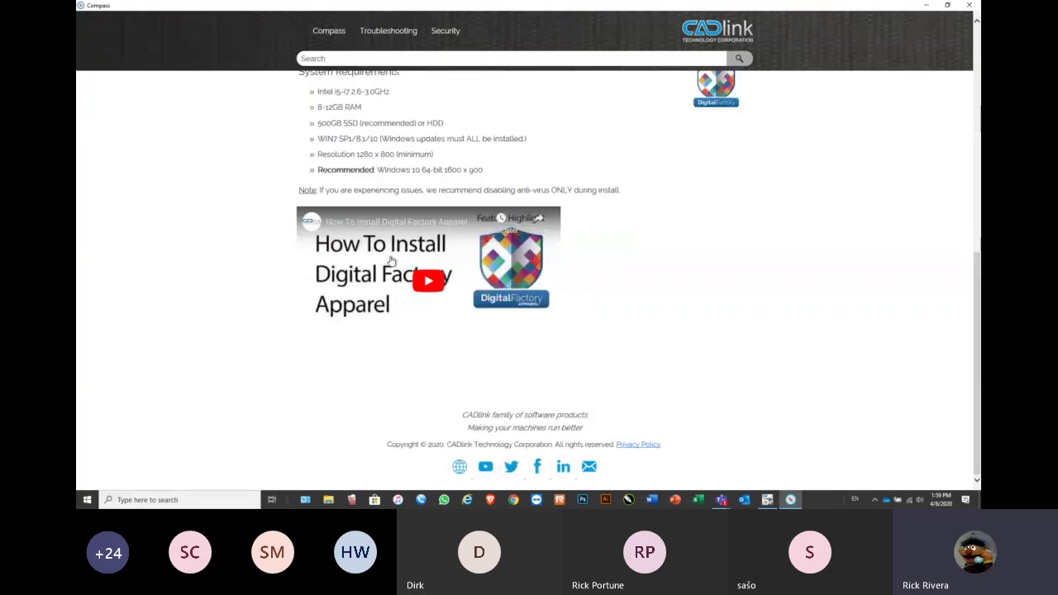
Open Job Color Replacement for the KnockMeColorOut job and view the matching Compass help topic
{"action": "left_click", "coordinate": [767, 499]}
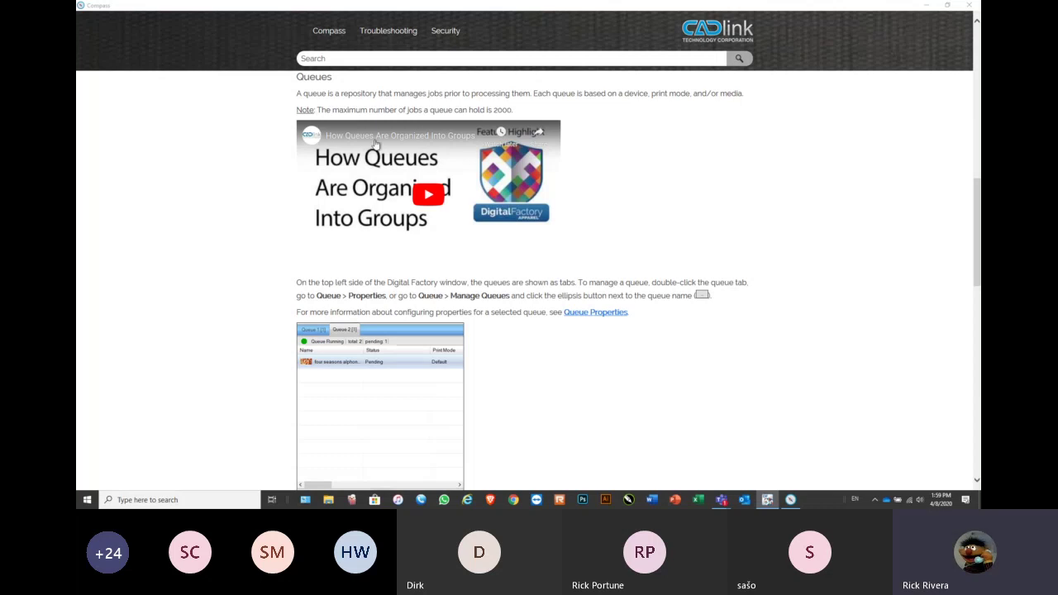
{"action": "left_click", "coordinate": [767, 500]}
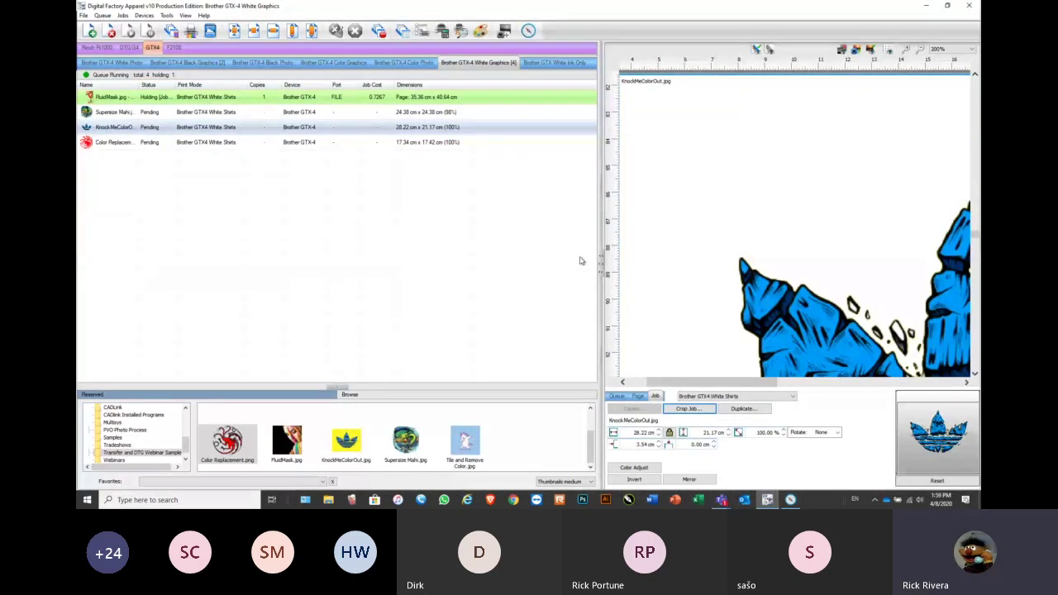
{"action": "left_click", "coordinate": [481, 31]}
{"action": "scroll", "coordinate": [481, 33], "scroll_direction": "down", "scroll_amount": 10}
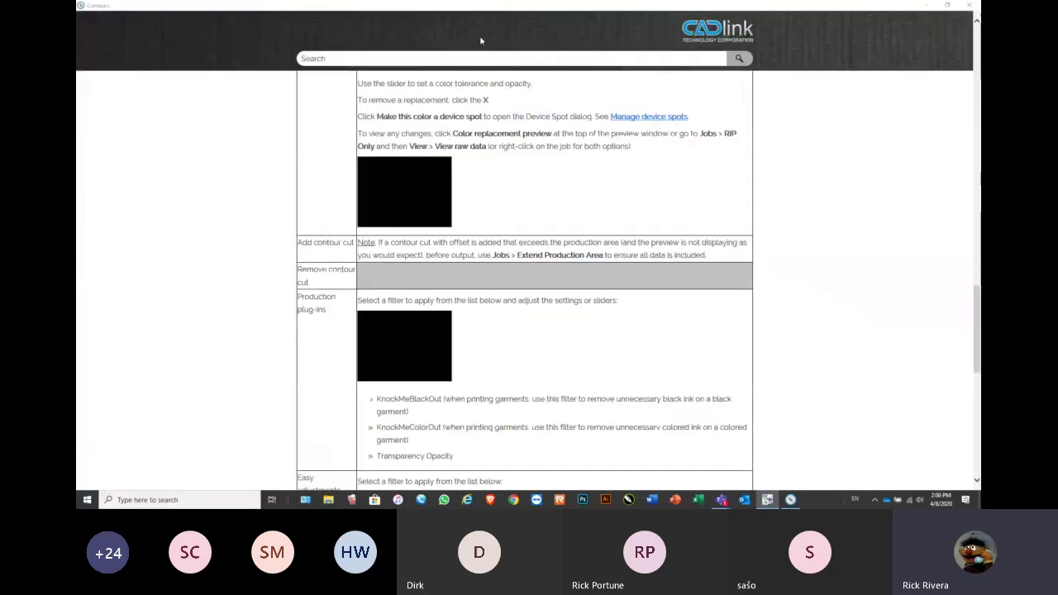
{"action": "scroll", "coordinate": [466, 159], "scroll_direction": "up", "scroll_amount": 1}
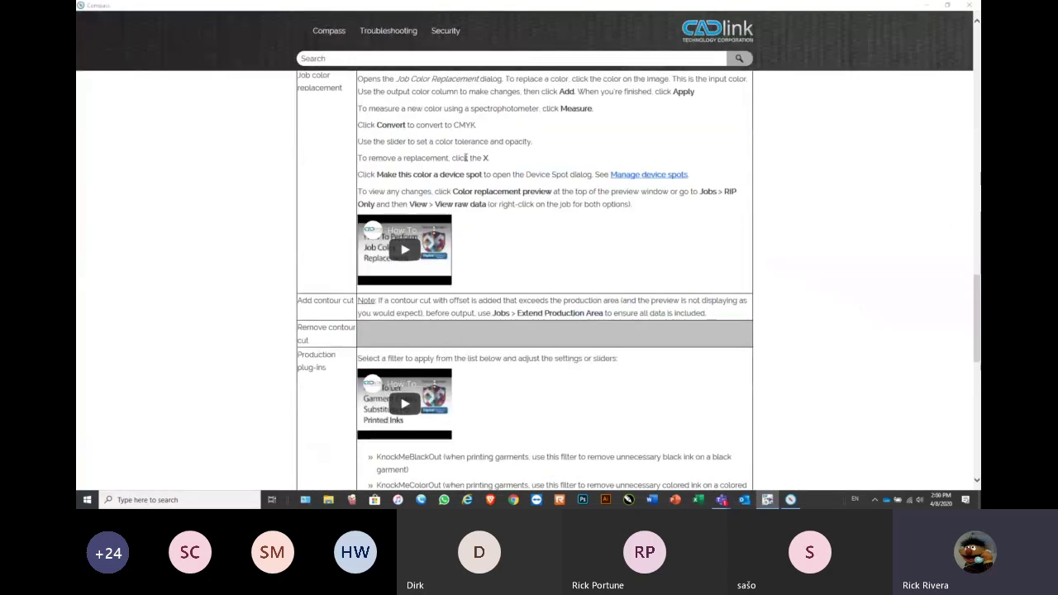
Close the Job Color Replacement window without changes and dismiss the color preview warning
{"action": "key", "text": "alt+Tab"}
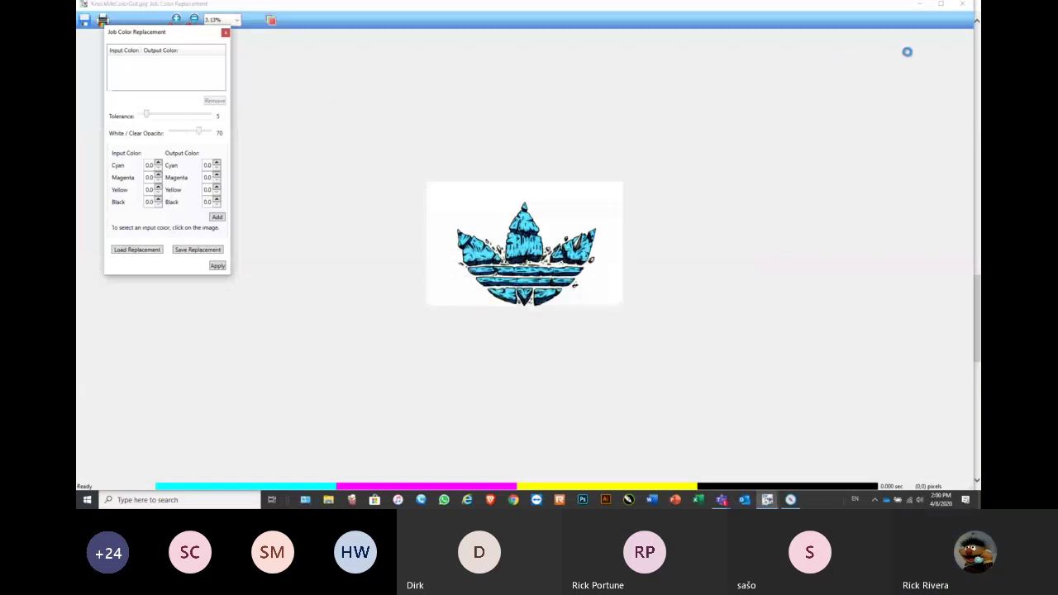
{"action": "left_click", "coordinate": [959, 9]}
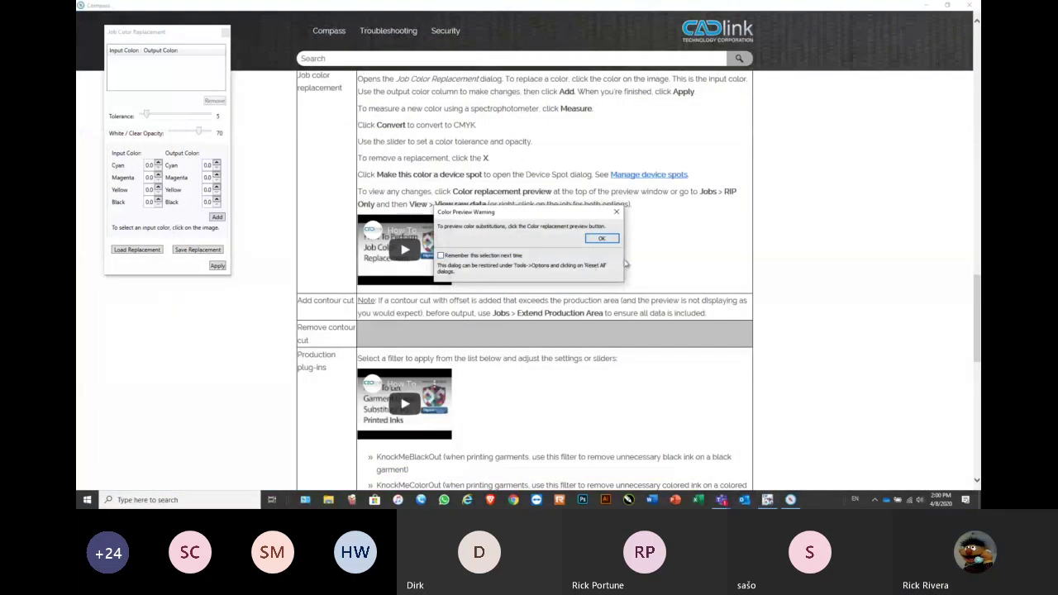
{"action": "left_click", "coordinate": [608, 243]}
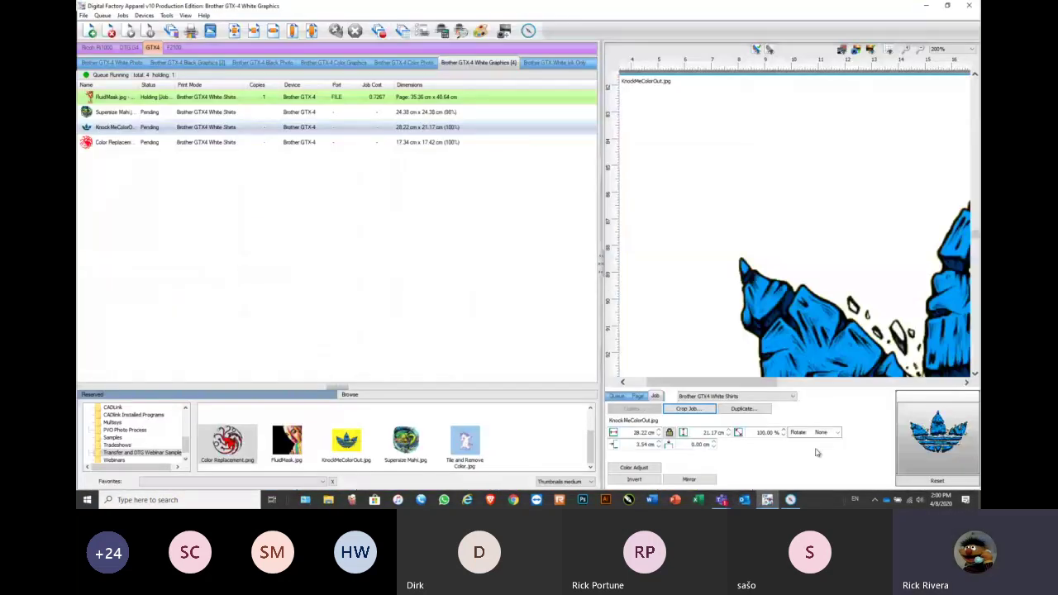
Look through the Compass help on production plug-ins and other job commands, and close Compass
{"action": "left_click", "coordinate": [790, 499]}
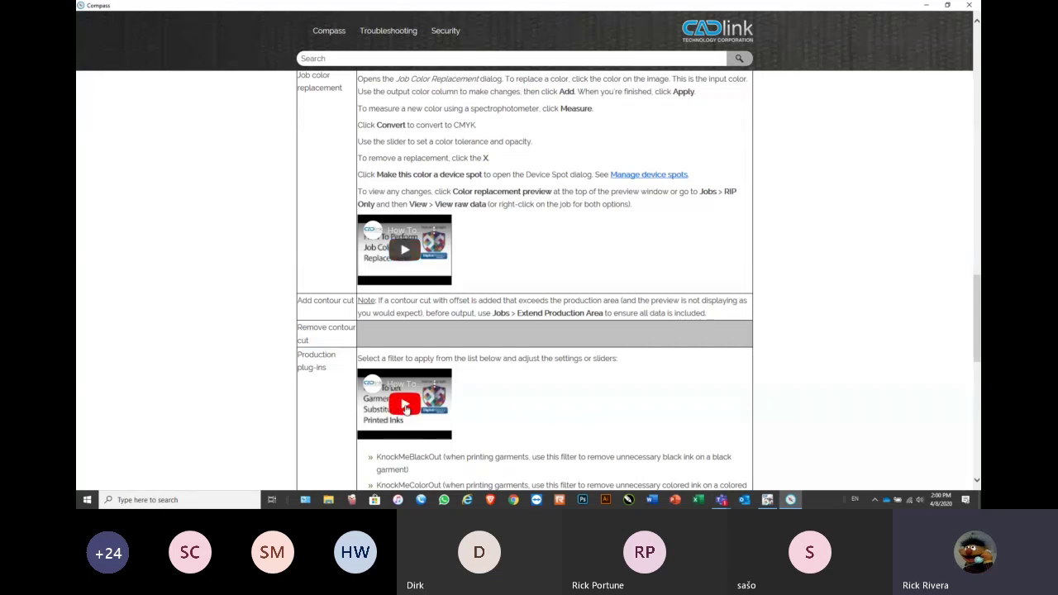
{"action": "scroll", "coordinate": [413, 380], "scroll_direction": "down", "scroll_amount": 3}
{"action": "scroll", "coordinate": [466, 231], "scroll_direction": "up", "scroll_amount": 1}
{"action": "scroll", "coordinate": [465, 230], "scroll_direction": "up", "scroll_amount": 4}
{"action": "scroll", "coordinate": [505, 189], "scroll_direction": "up", "scroll_amount": 15}
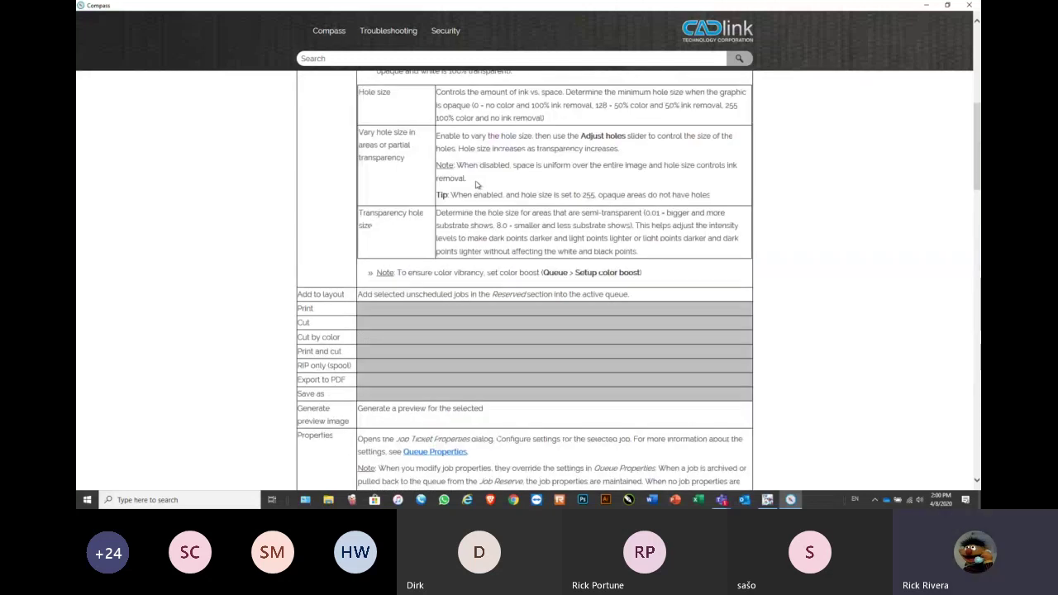
{"action": "left_click", "coordinate": [969, 6]}
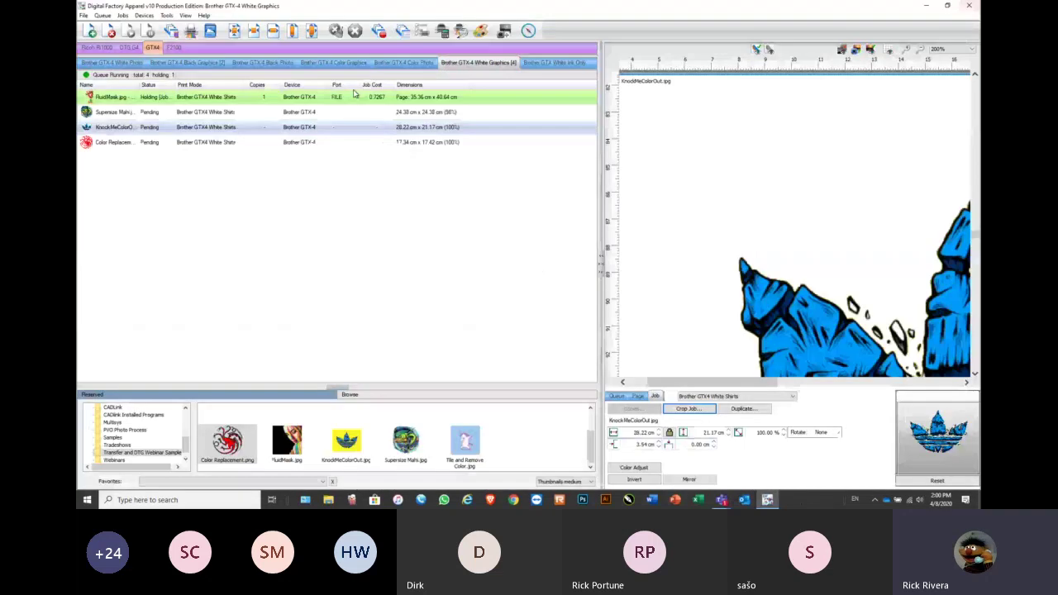
Switch to the Brother GTX-4 Black Graphics queue and start its maximum white ink setup without removing the jobs
{"action": "left_click", "coordinate": [102, 15]}
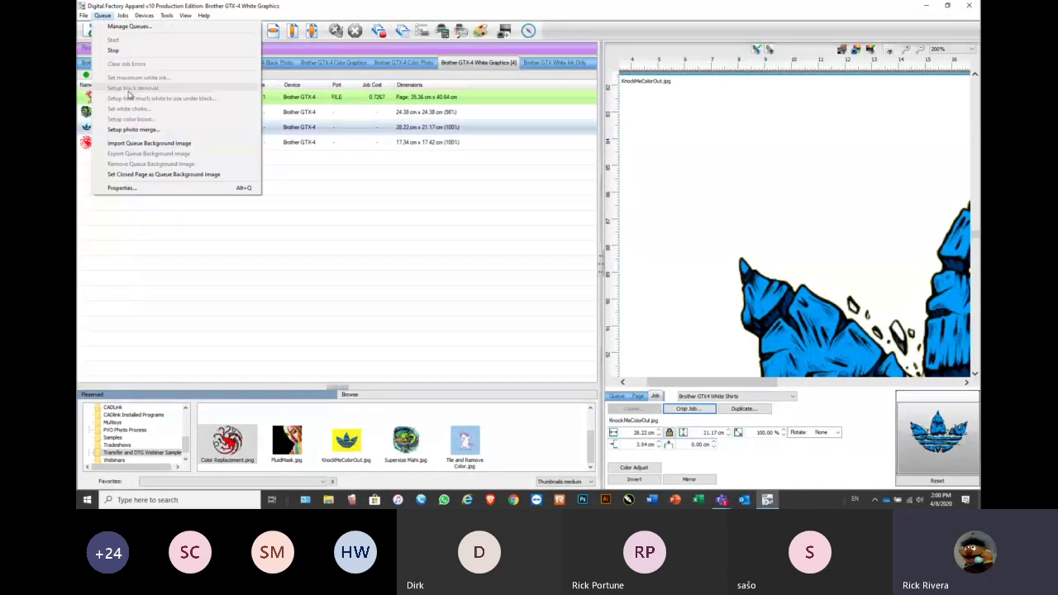
{"action": "left_click", "coordinate": [165, 102]}
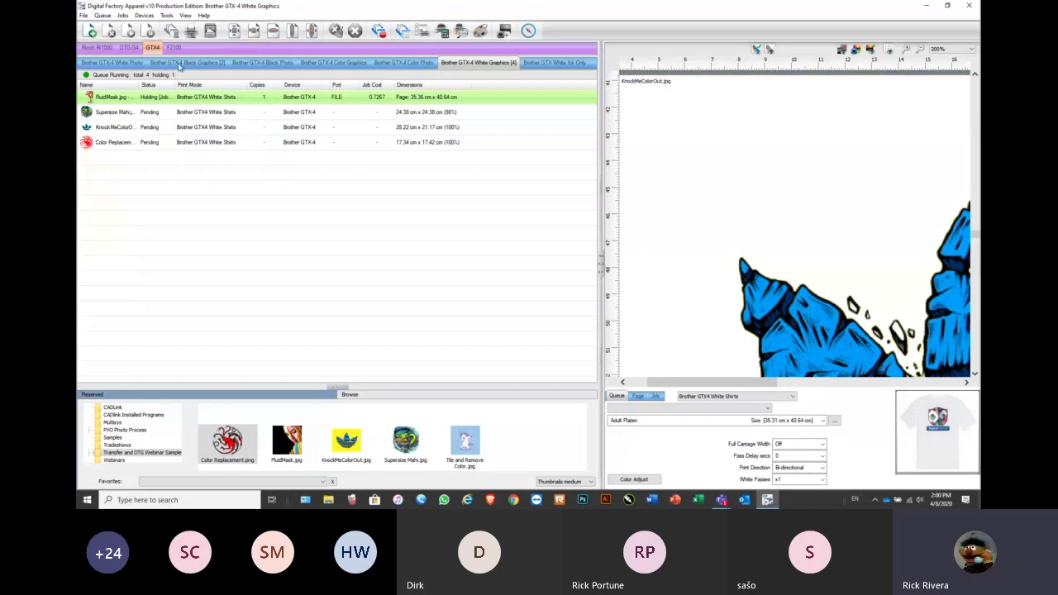
{"action": "left_click", "coordinate": [189, 64]}
{"action": "left_click", "coordinate": [103, 16]}
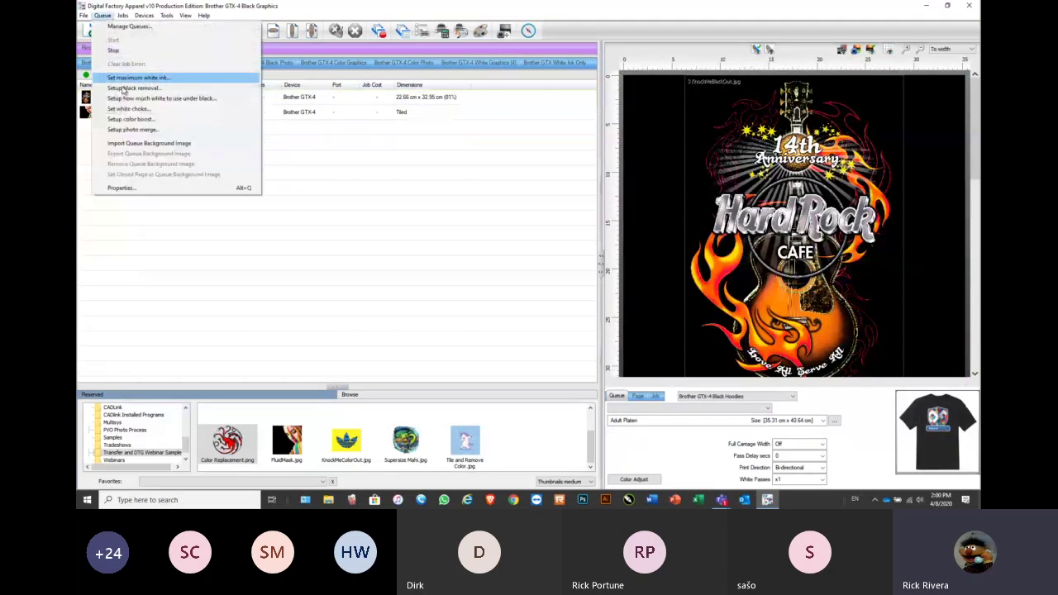
{"action": "left_click", "coordinate": [132, 79]}
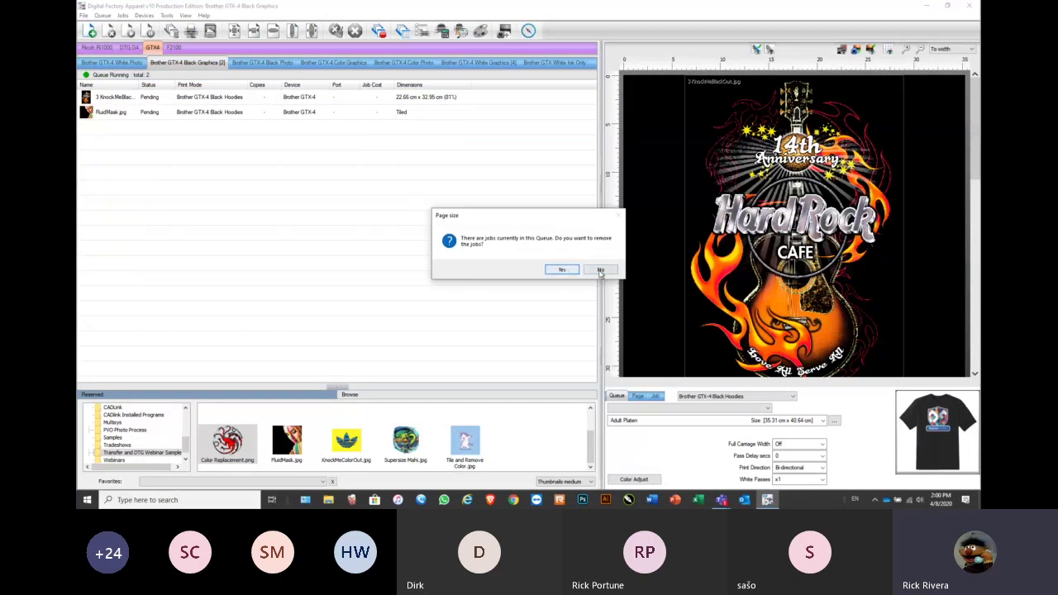
{"action": "left_click", "coordinate": [599, 270]}
Launch Compass and reopen the Set maximum white ink wizard for the Black Graphics queue, keeping its jobs
{"action": "left_click", "coordinate": [528, 31]}
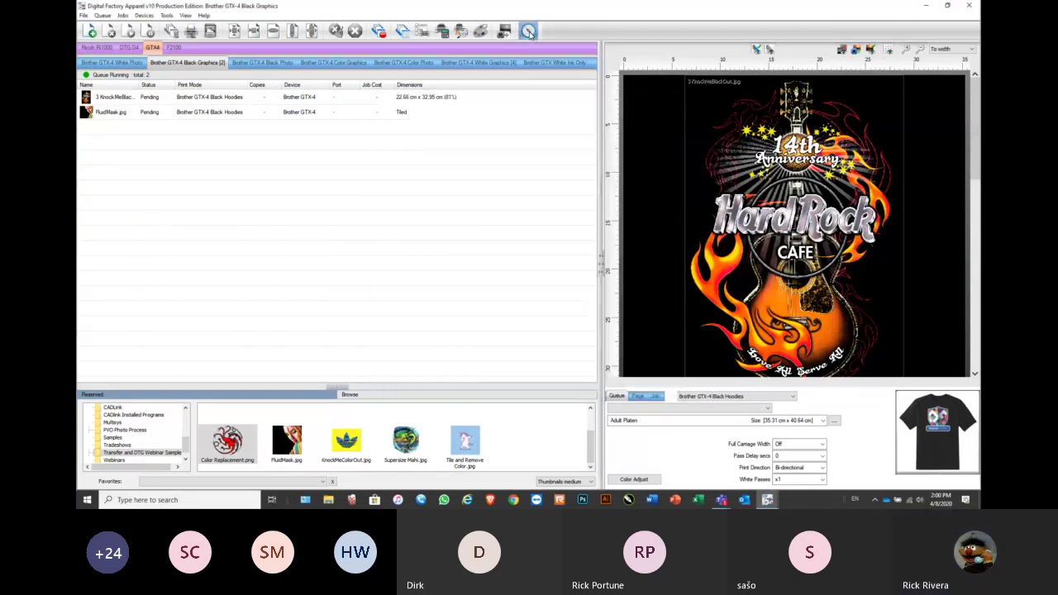
{"action": "left_click", "coordinate": [768, 499]}
{"action": "left_click", "coordinate": [727, 457]}
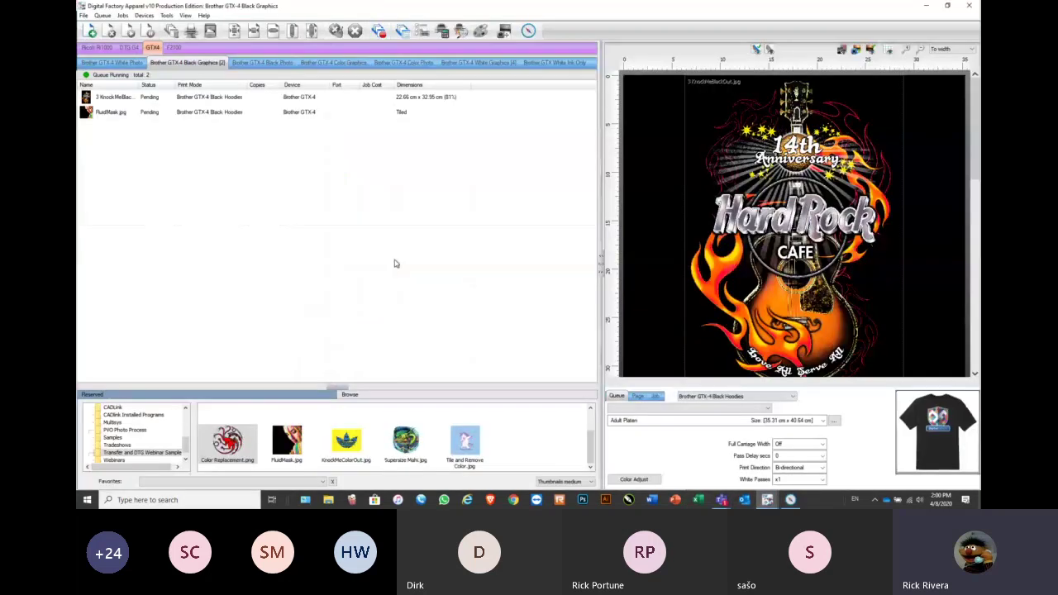
{"action": "left_click", "coordinate": [103, 16]}
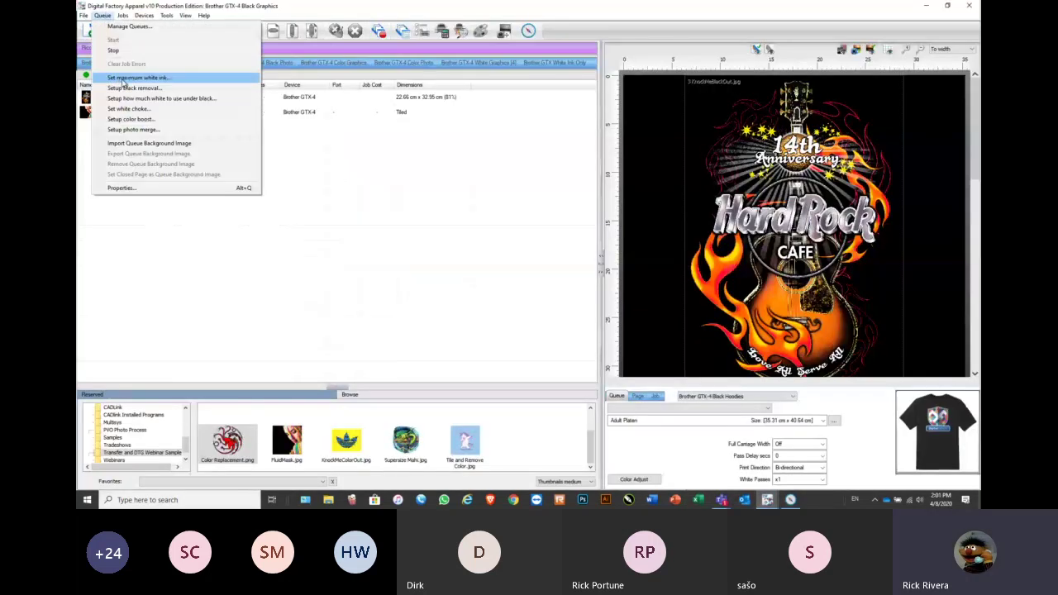
{"action": "left_click", "coordinate": [124, 77]}
{"action": "left_click", "coordinate": [602, 270]}
{"action": "left_click", "coordinate": [650, 385]}
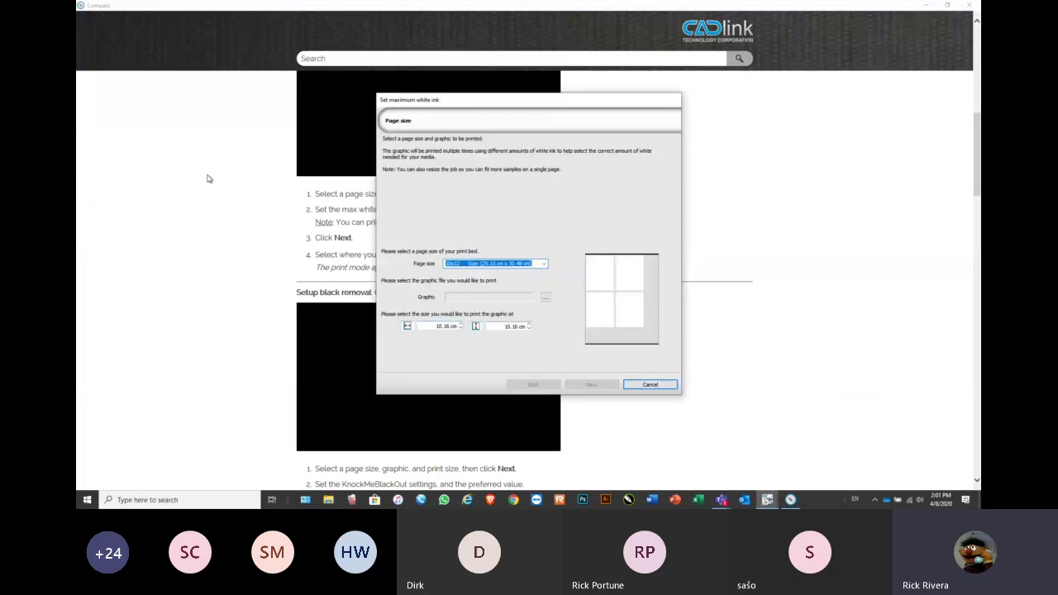
Read the Compass help on maximum white ink, black removal and white under black, and cancel the white ink wizard
{"action": "scroll", "coordinate": [300, 189], "scroll_direction": "up", "scroll_amount": 1}
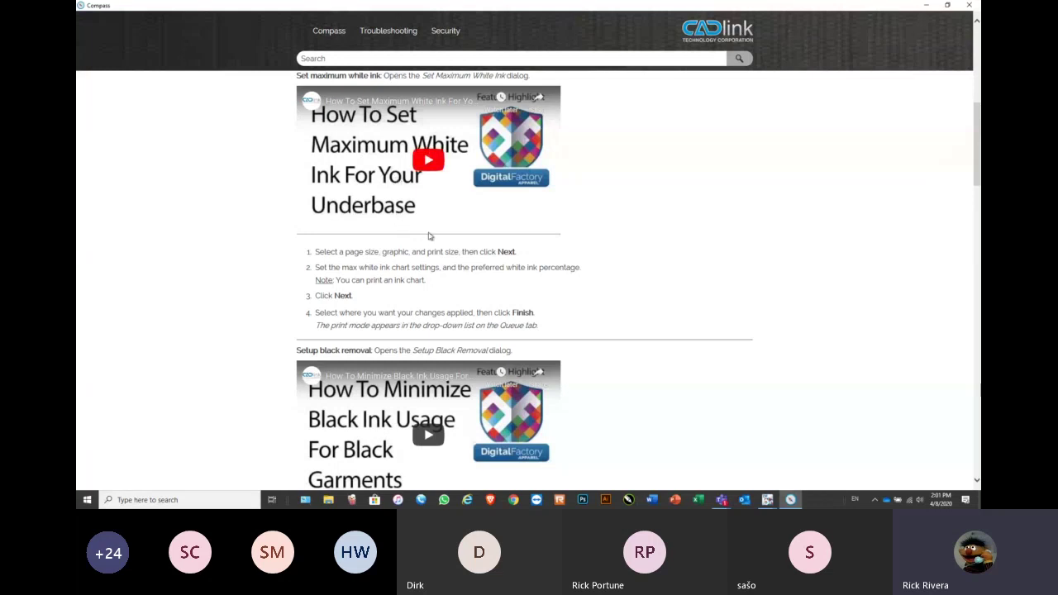
{"action": "scroll", "coordinate": [429, 238], "scroll_direction": "down", "scroll_amount": 2}
{"action": "scroll", "coordinate": [427, 245], "scroll_direction": "down", "scroll_amount": 1}
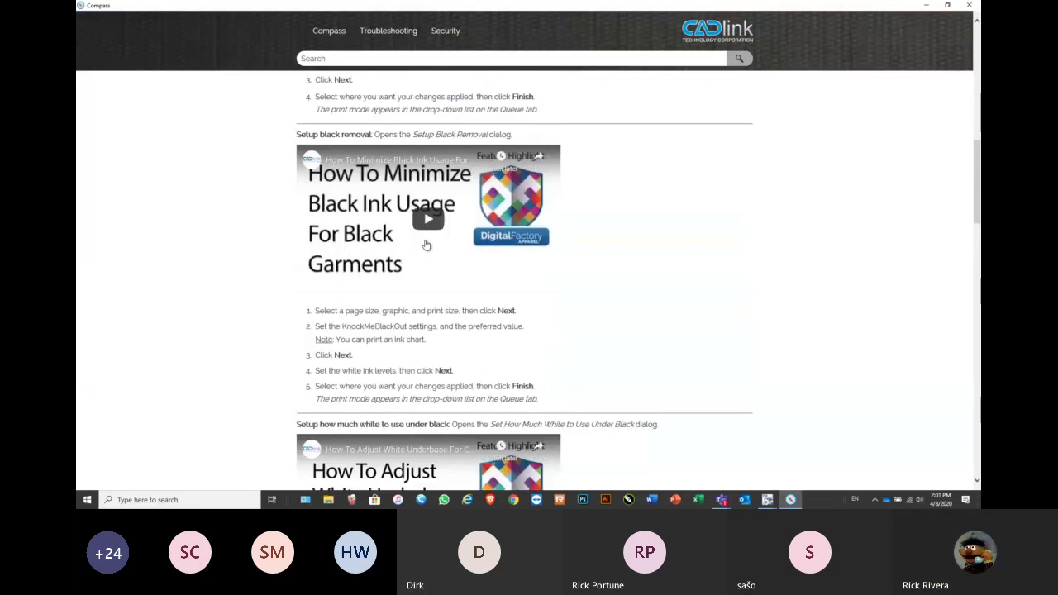
{"action": "scroll", "coordinate": [426, 239], "scroll_direction": "down", "scroll_amount": 3}
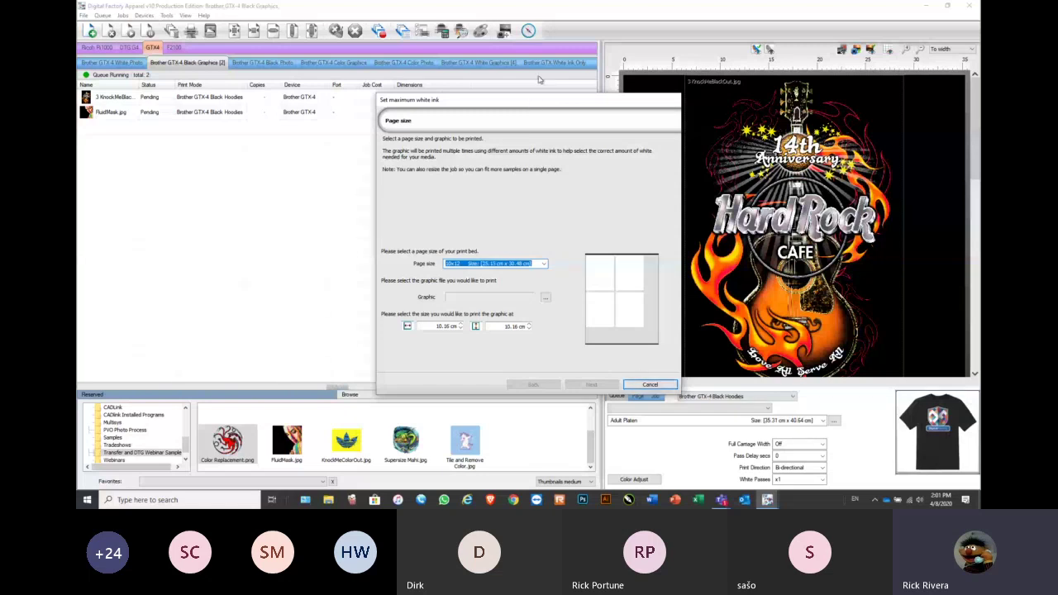
{"action": "left_click", "coordinate": [650, 386]}
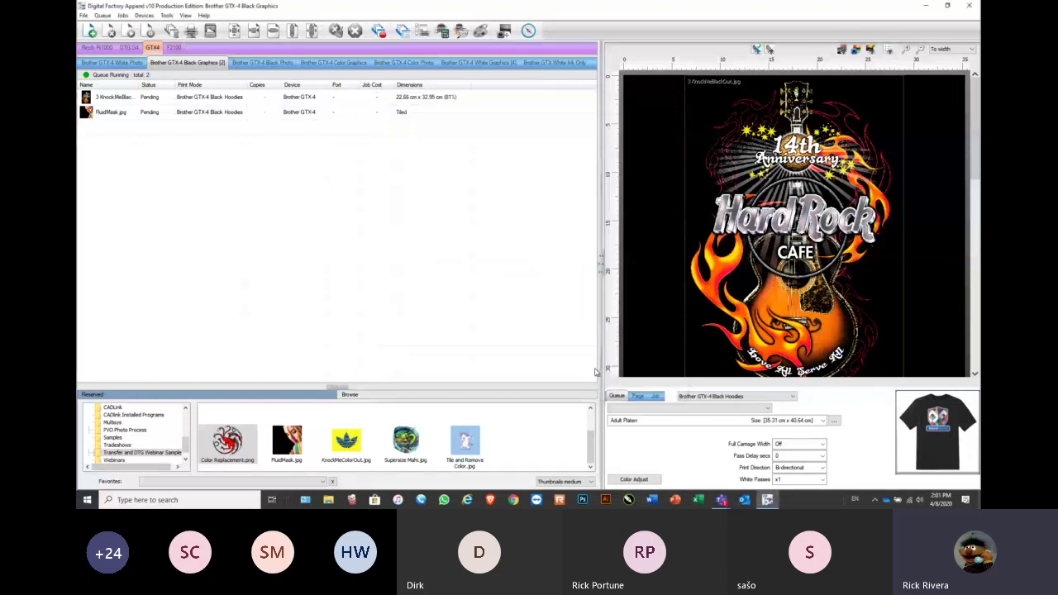
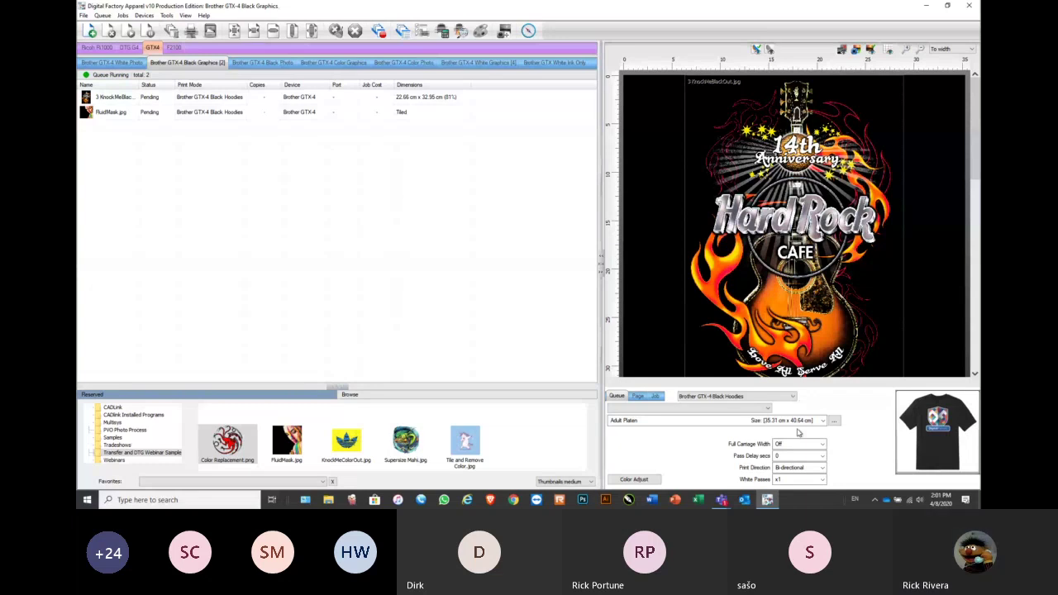
Look through the Black Graphics queue's print modes and queue setup commands, keeping the Brother GTX-4 Black Hoodies mode
{"action": "left_click", "coordinate": [795, 398]}
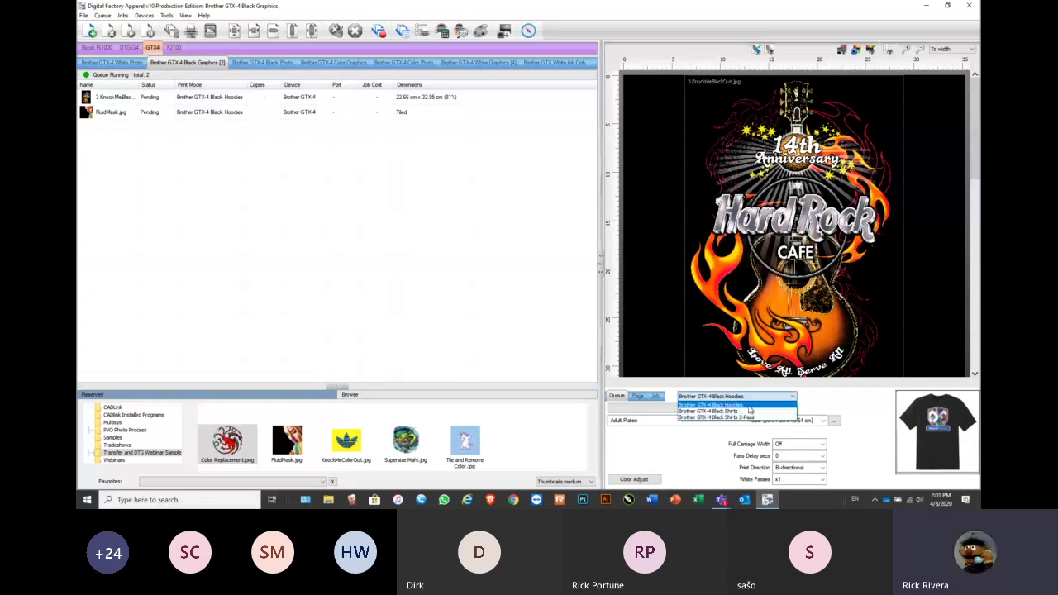
{"action": "left_click", "coordinate": [106, 16]}
{"action": "left_click", "coordinate": [103, 16]}
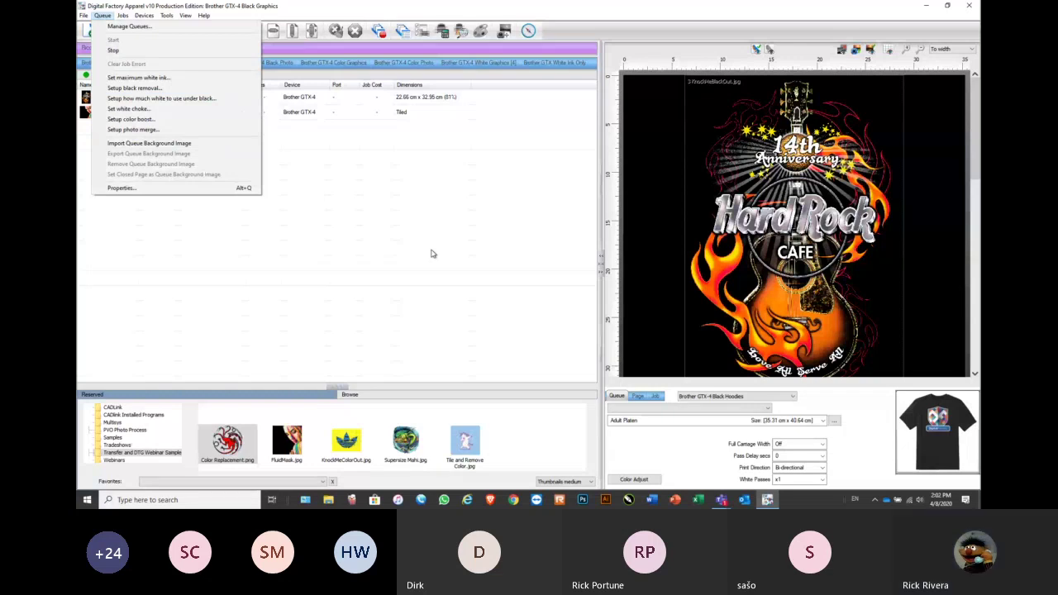
{"action": "left_click", "coordinate": [793, 396]}
{"action": "left_click", "coordinate": [787, 408]}
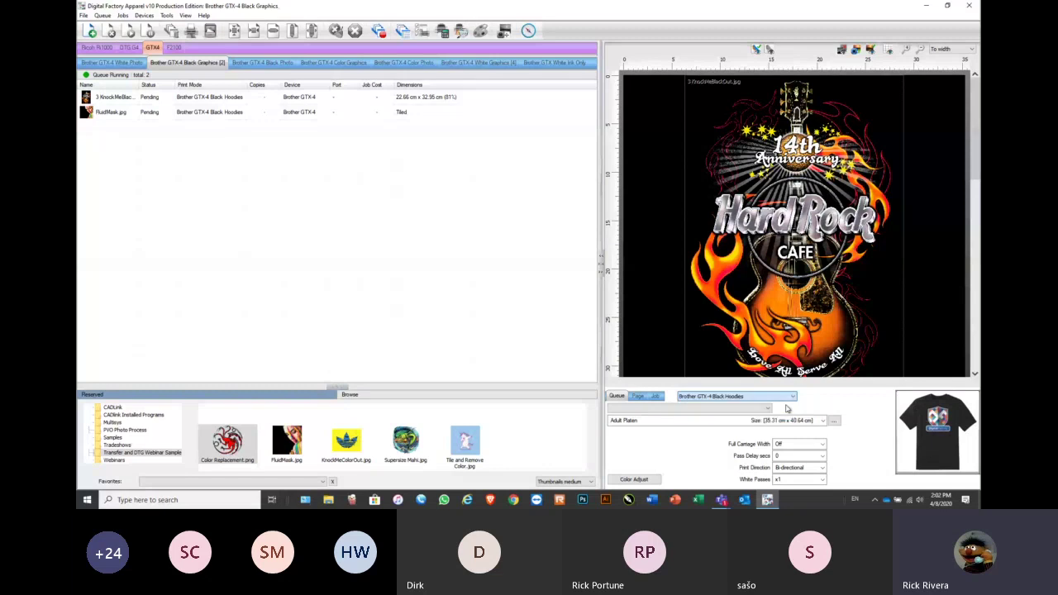
{"action": "left_click", "coordinate": [793, 397]}
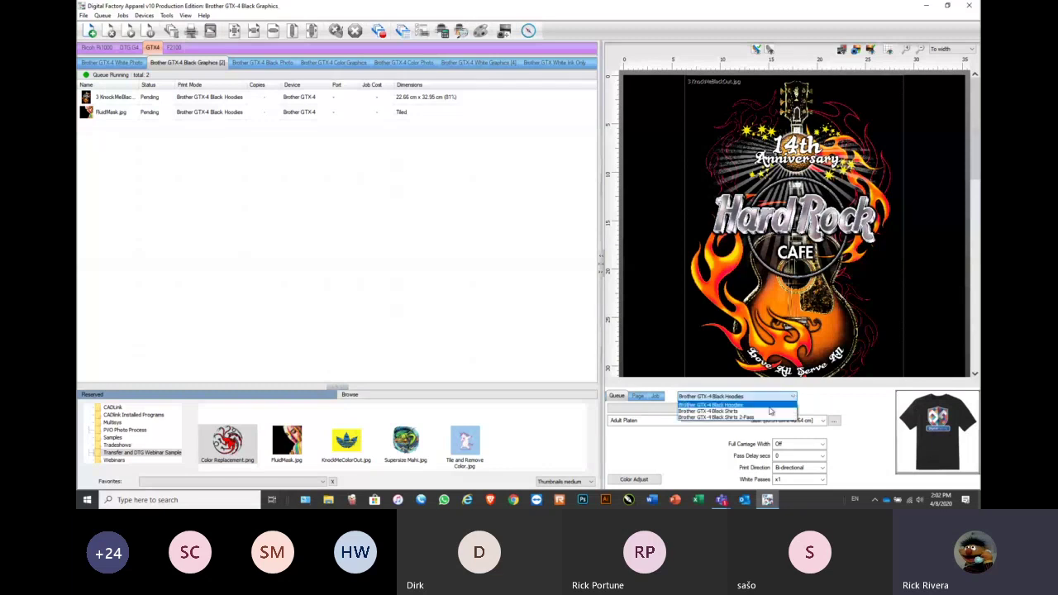
{"action": "left_click", "coordinate": [770, 411]}
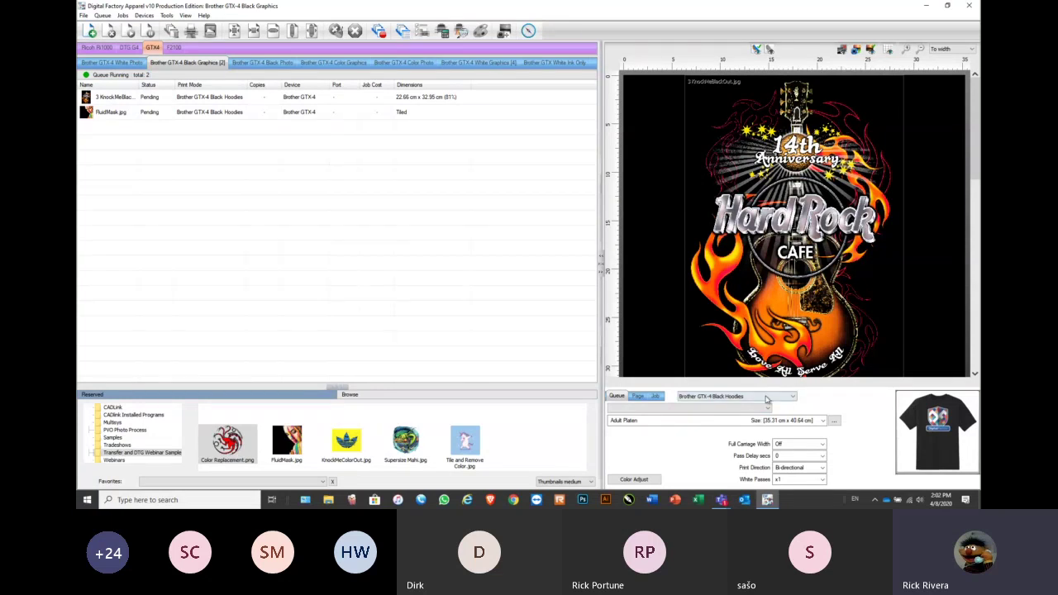
Enlarge the file browser area and remove all jobs from the Brother GTX-4 Black Graphics queue
{"action": "left_click", "coordinate": [807, 191]}
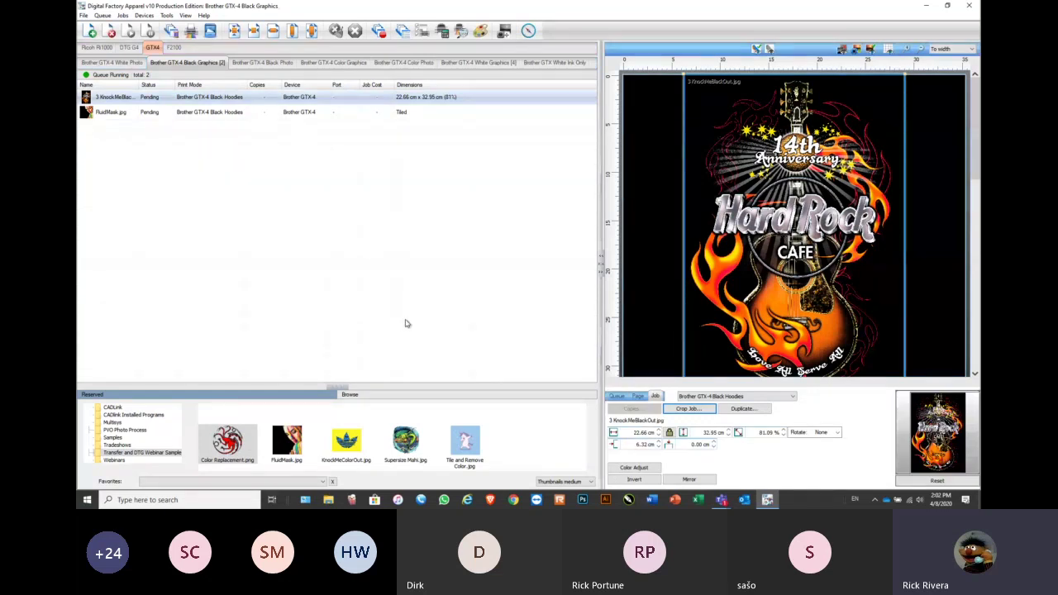
{"action": "scroll", "coordinate": [328, 347], "scroll_direction": "down", "scroll_amount": 5}
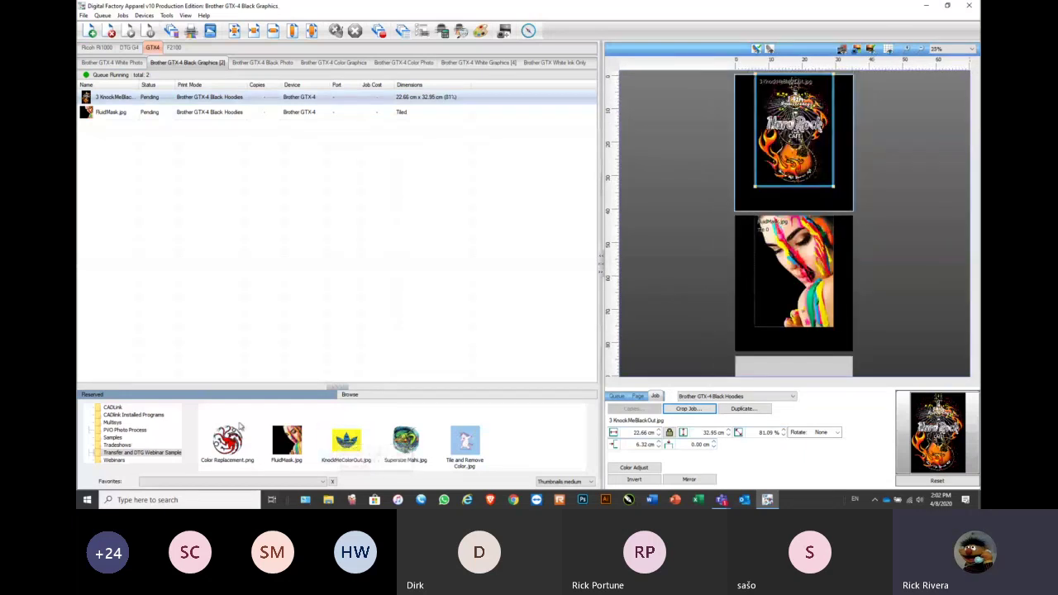
{"action": "left_click_drag", "start_coordinate": [334, 387], "coordinate": [289, 385]}
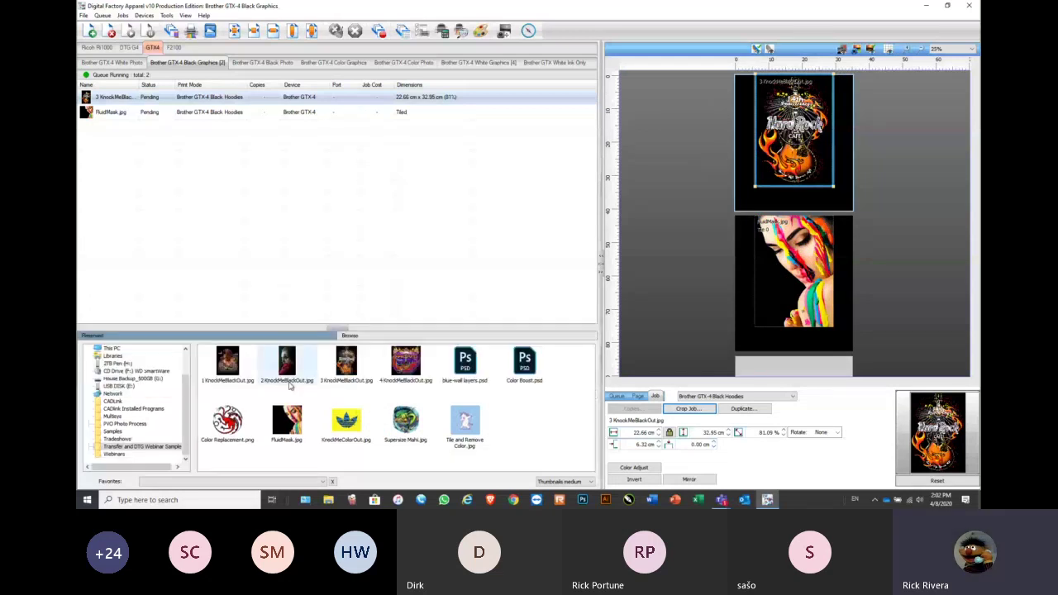
{"action": "key", "text": "ctrl+a"}
{"action": "left_click", "coordinate": [110, 30]}
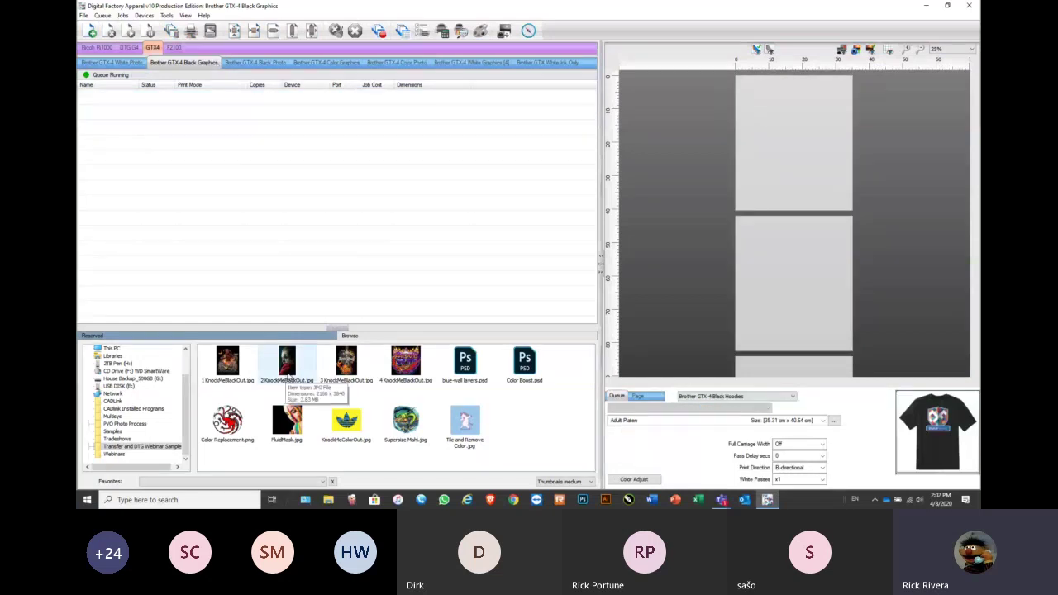
Add 2 KnockMeBlackOut.jpg to the Black Graphics queue, view its available job commands and close the list
{"action": "left_click_drag", "start_coordinate": [287, 362], "coordinate": [206, 214]}
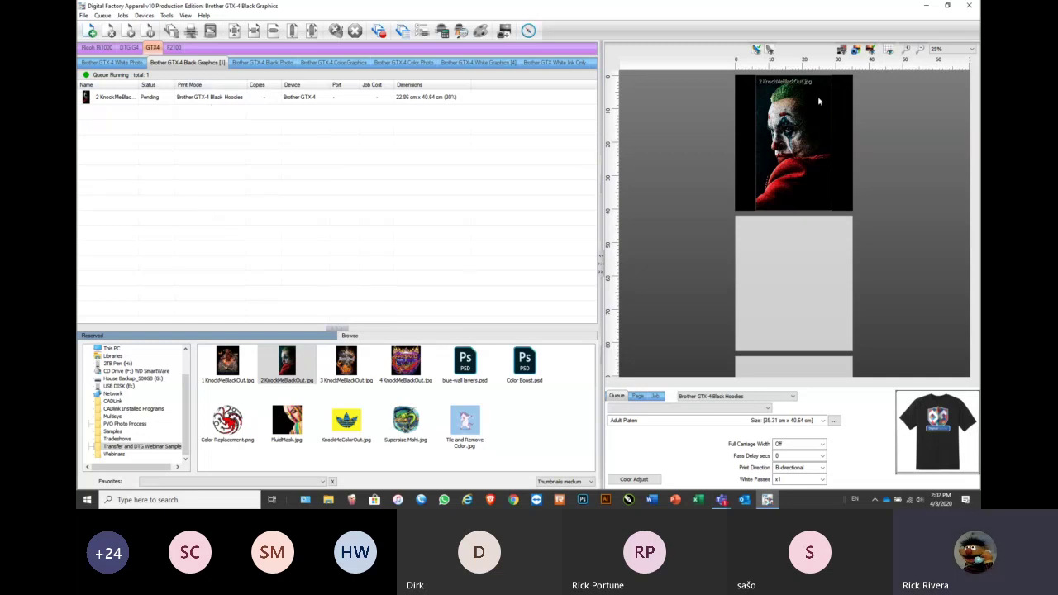
{"action": "right_click", "coordinate": [138, 99]}
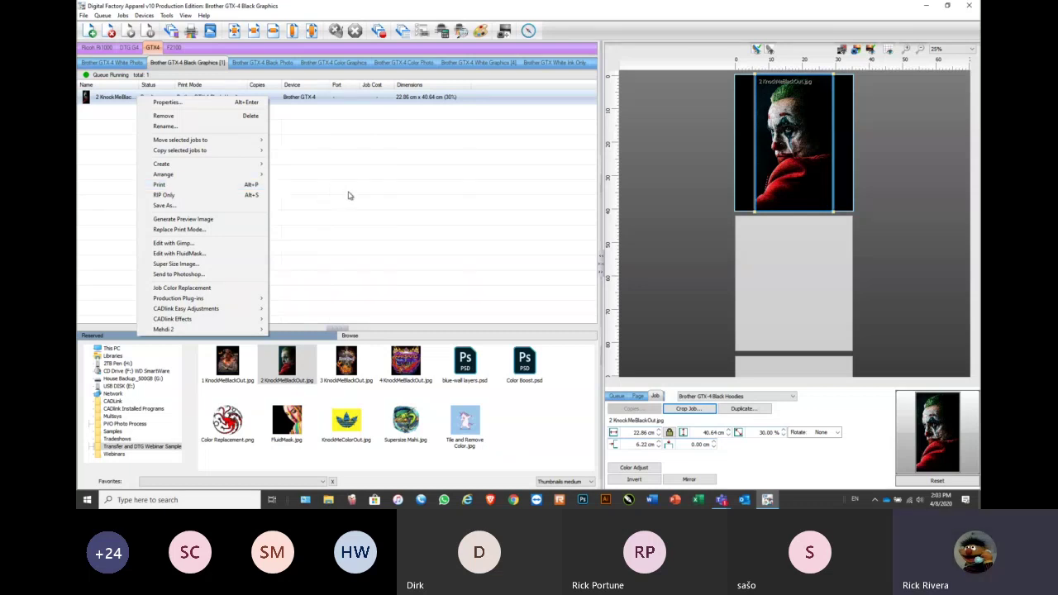
{"action": "left_click", "coordinate": [473, 182]}
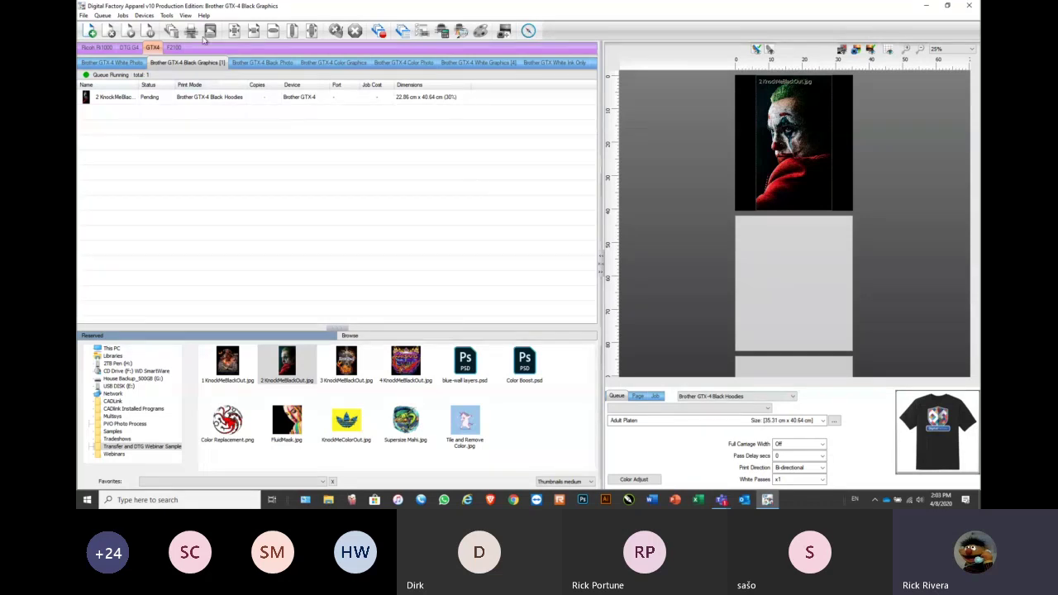
View the properties of the Brother GTX-4 Black Hoodies print mode and examine its Single Pass layer profile
{"action": "left_click", "coordinate": [166, 16]}
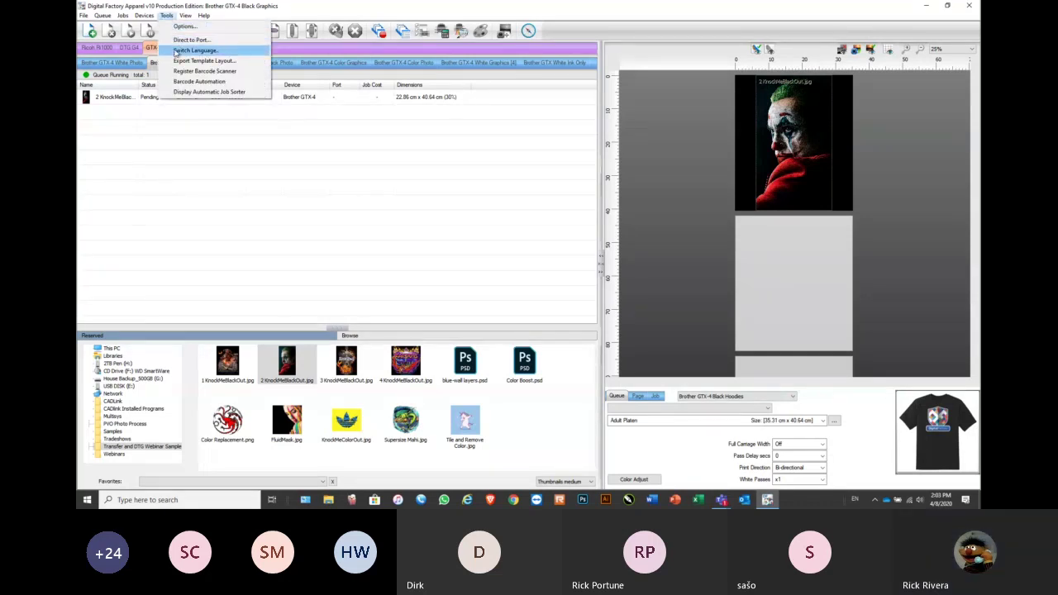
{"action": "mouse_move", "coordinate": [145, 16]}
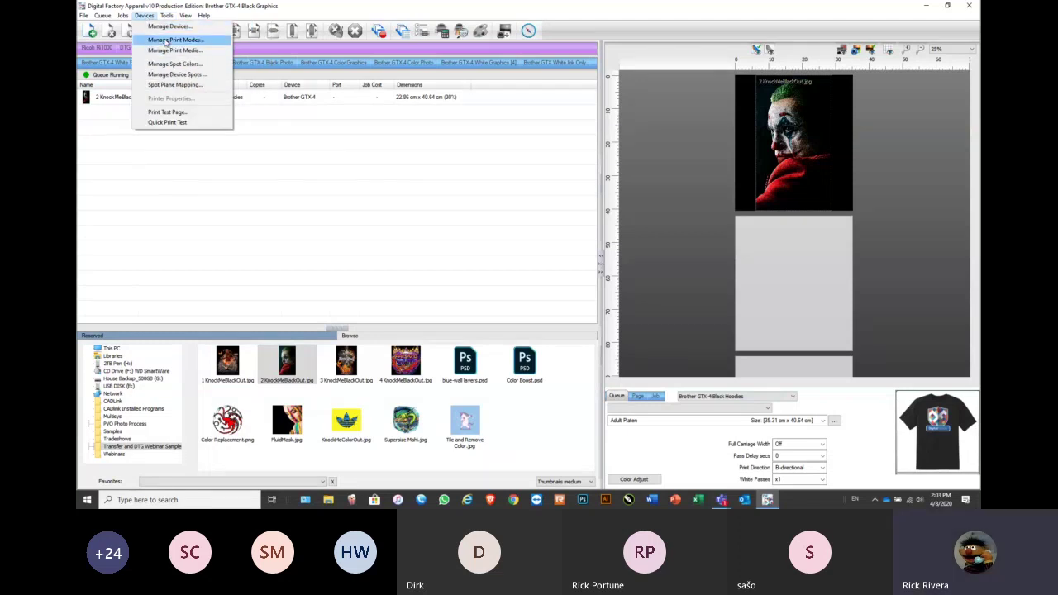
{"action": "left_click", "coordinate": [174, 39]}
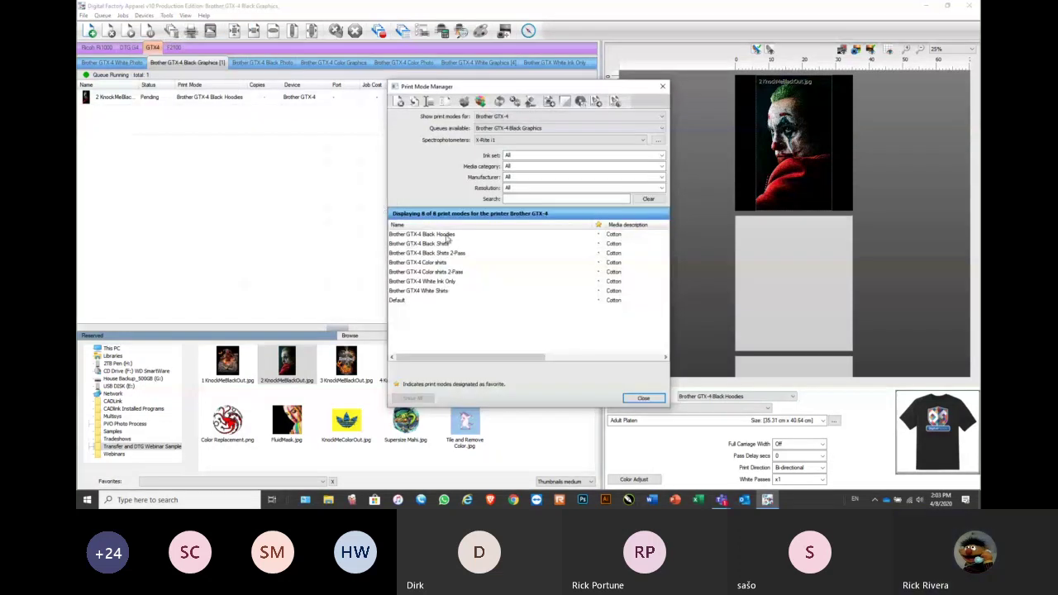
{"action": "left_click", "coordinate": [446, 237]}
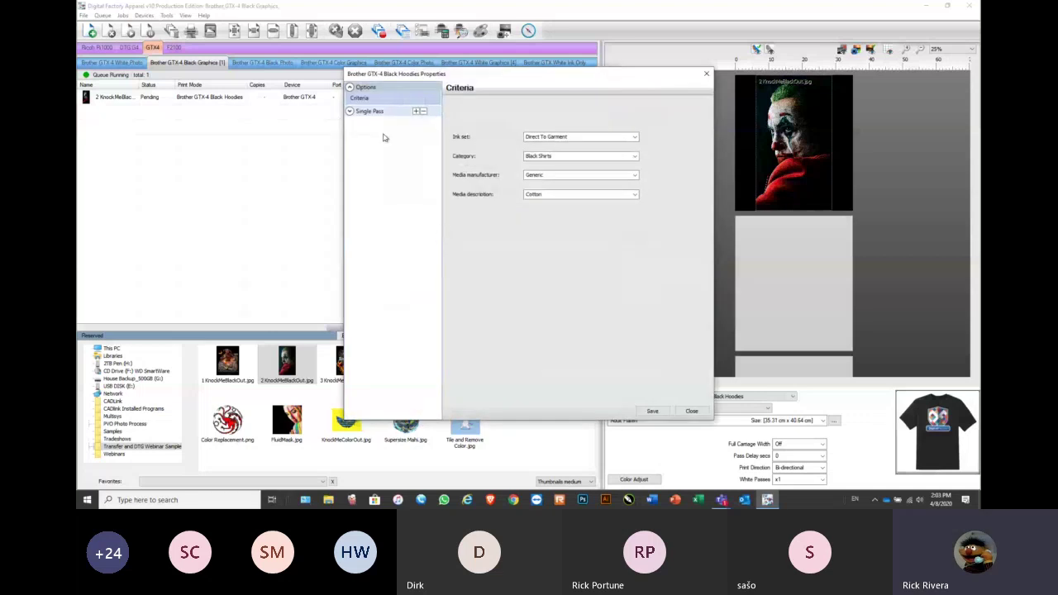
{"action": "left_click", "coordinate": [350, 111]}
{"action": "left_click", "coordinate": [359, 122]}
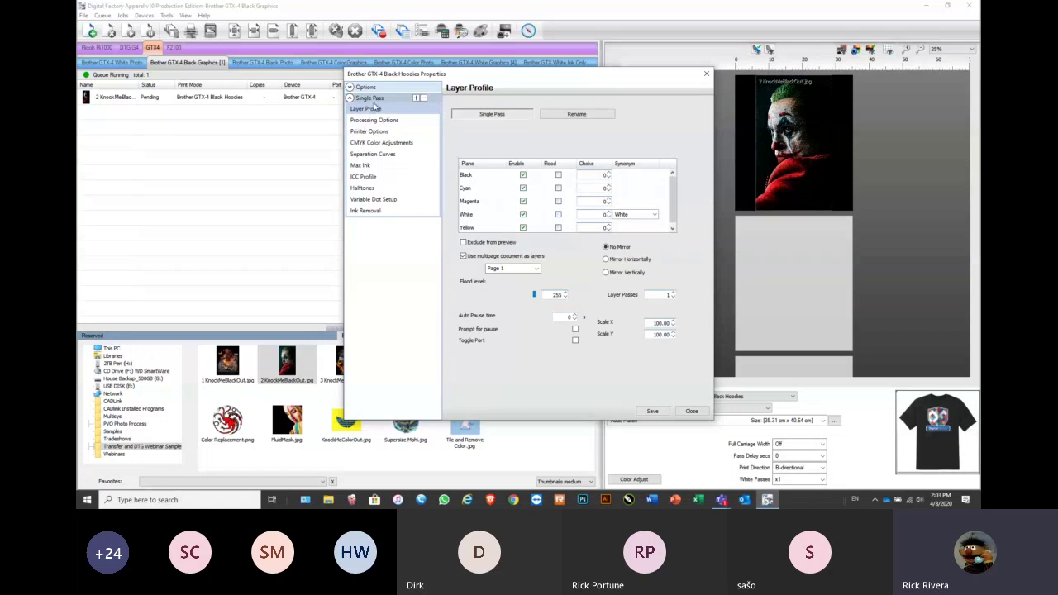
{"action": "left_click", "coordinate": [350, 98]}
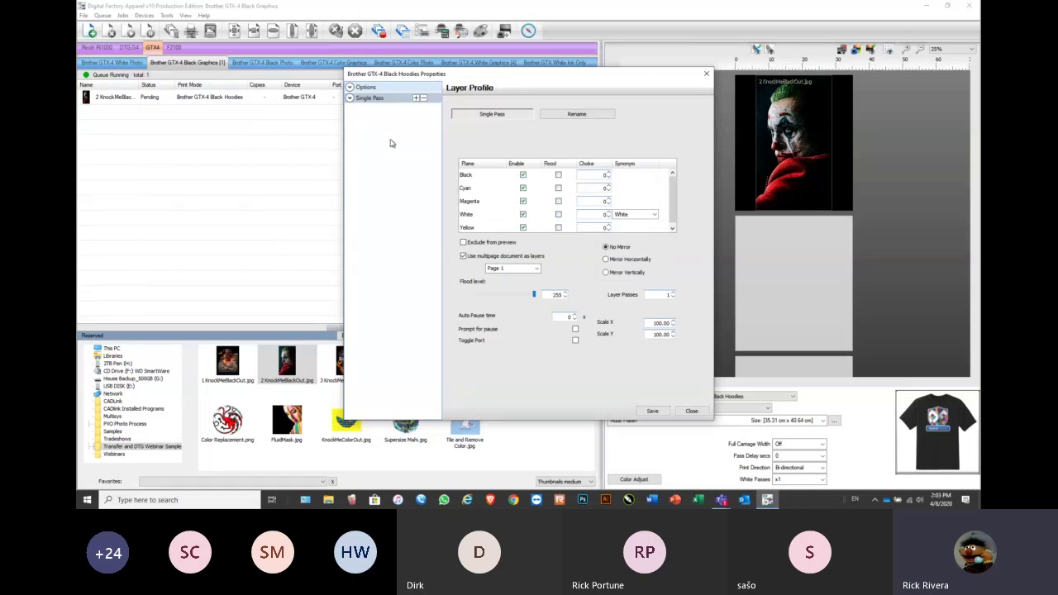
{"action": "left_click", "coordinate": [349, 98]}
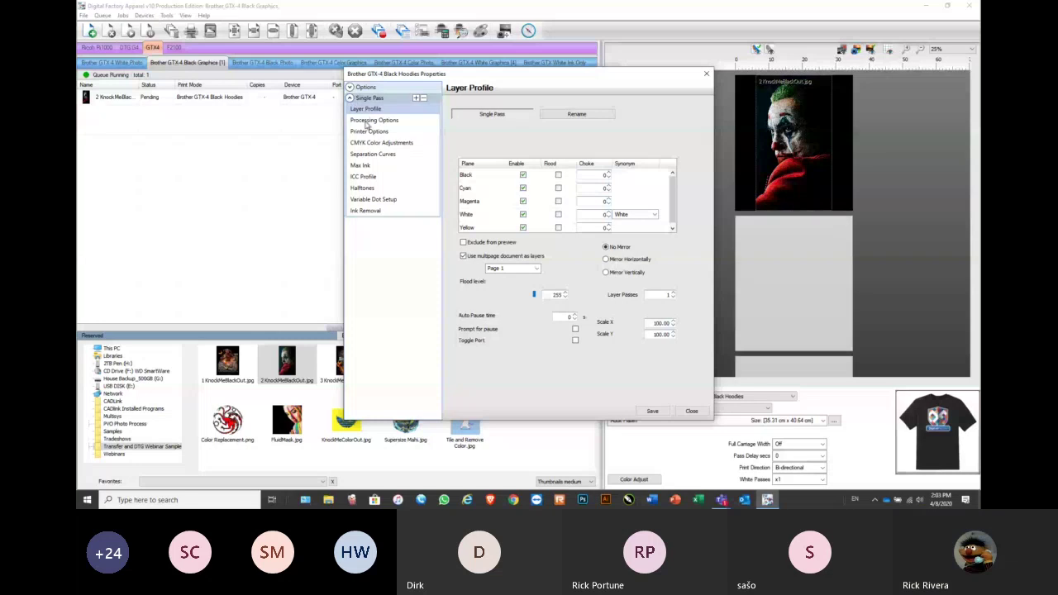
Examine the print mode's white and color processing options, including maximum white ink and the available underbase strengths
{"action": "left_click", "coordinate": [369, 121]}
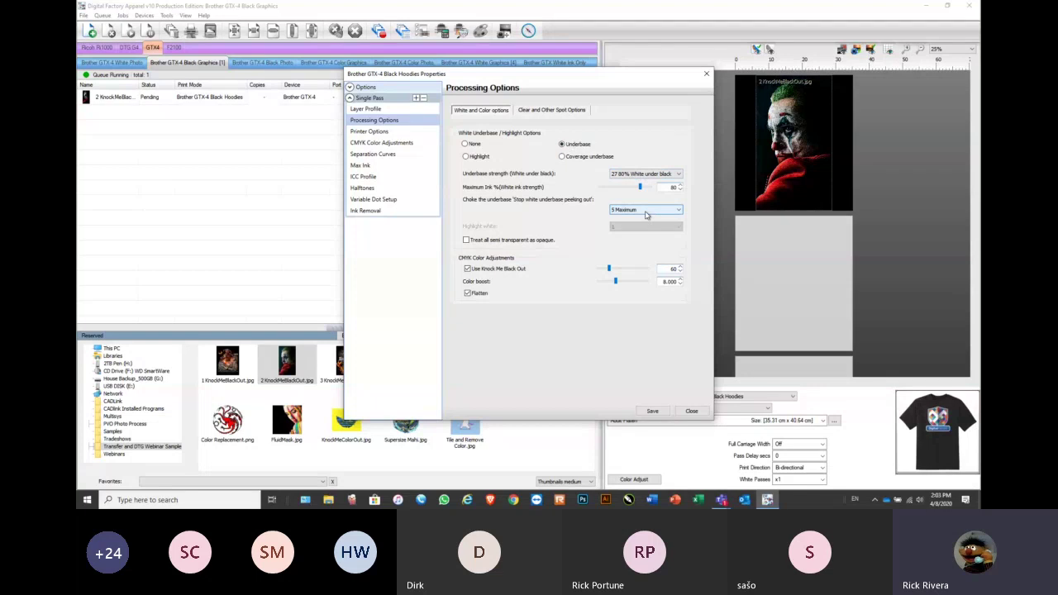
{"action": "double_click", "coordinate": [672, 187]}
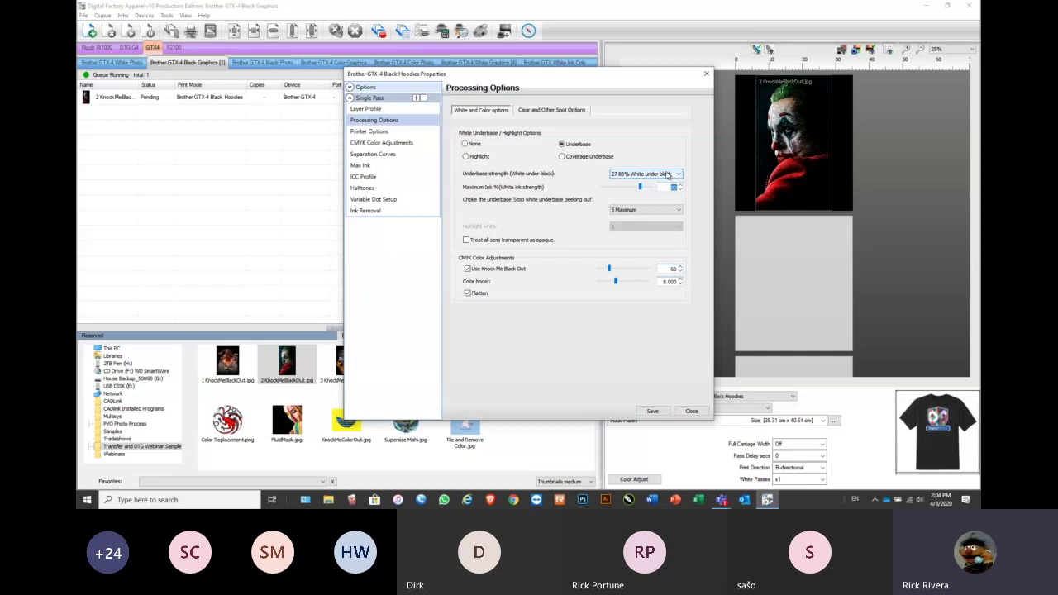
{"action": "left_click", "coordinate": [672, 175]}
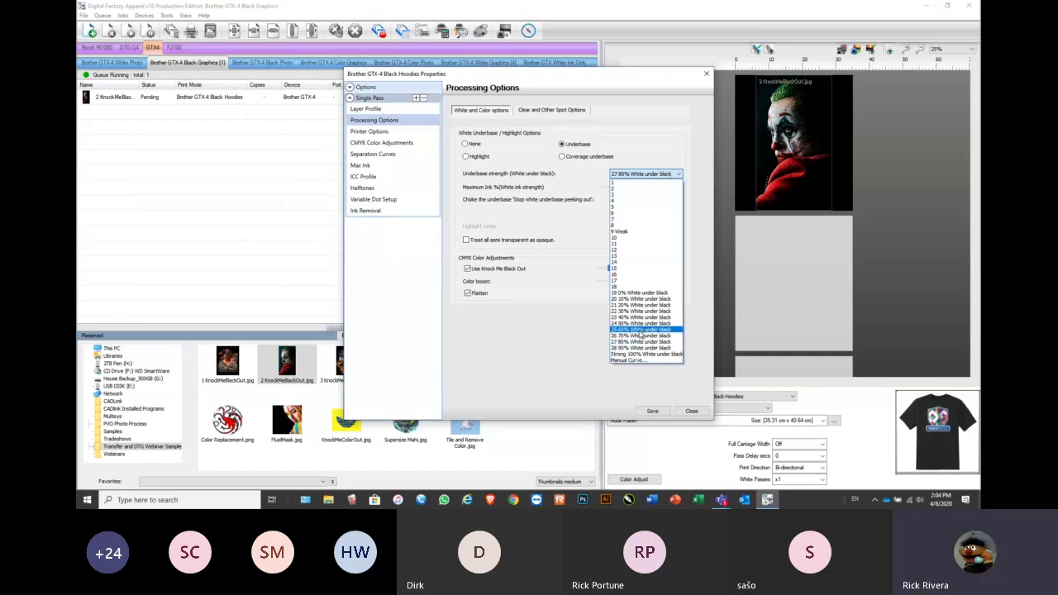
{"action": "left_click", "coordinate": [691, 412]}
{"action": "left_click", "coordinate": [691, 412]}
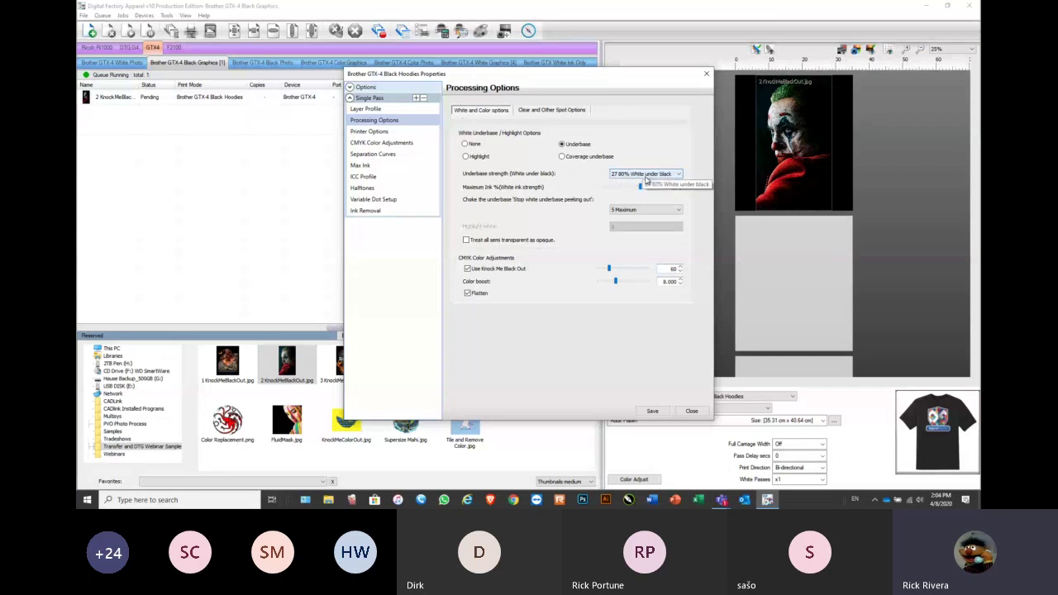
Review the print mode's printer options and ICC profile, including resolution and ink setup, and leave the print mode manager without saving
{"action": "left_click", "coordinate": [369, 131]}
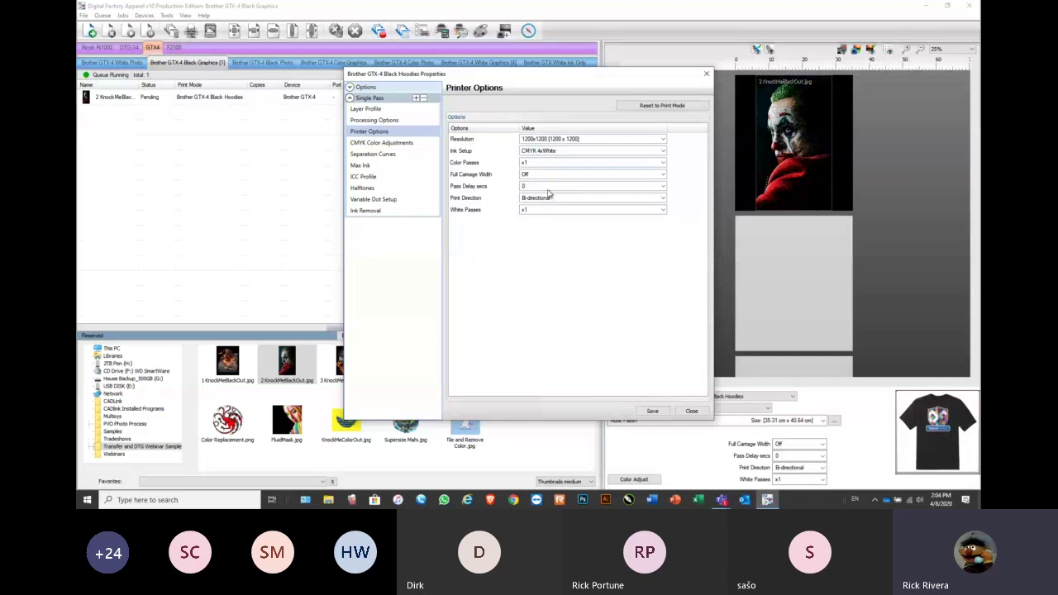
{"action": "left_click", "coordinate": [368, 179]}
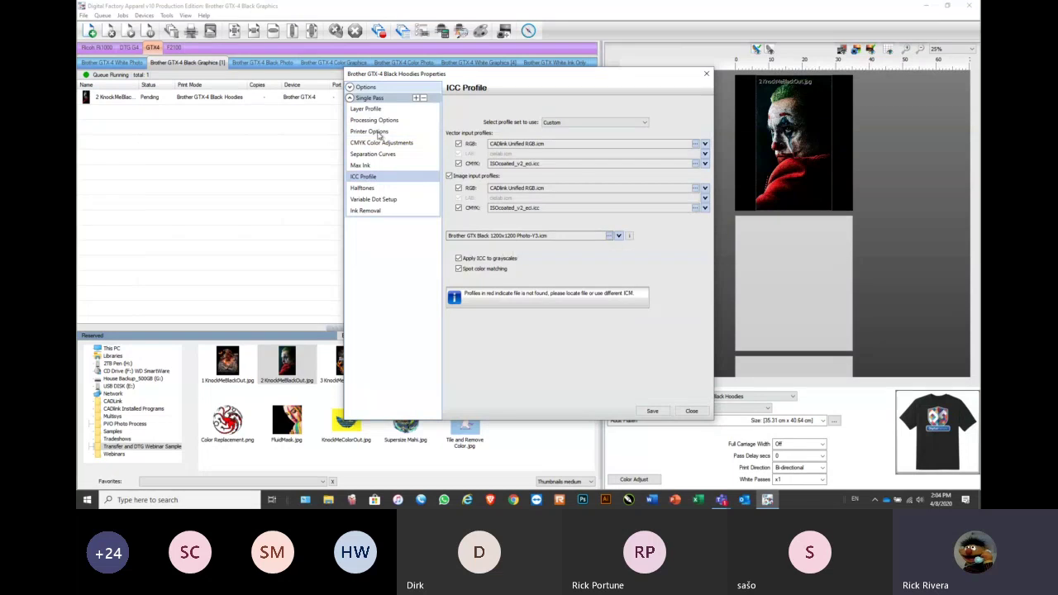
{"action": "left_click", "coordinate": [376, 132]}
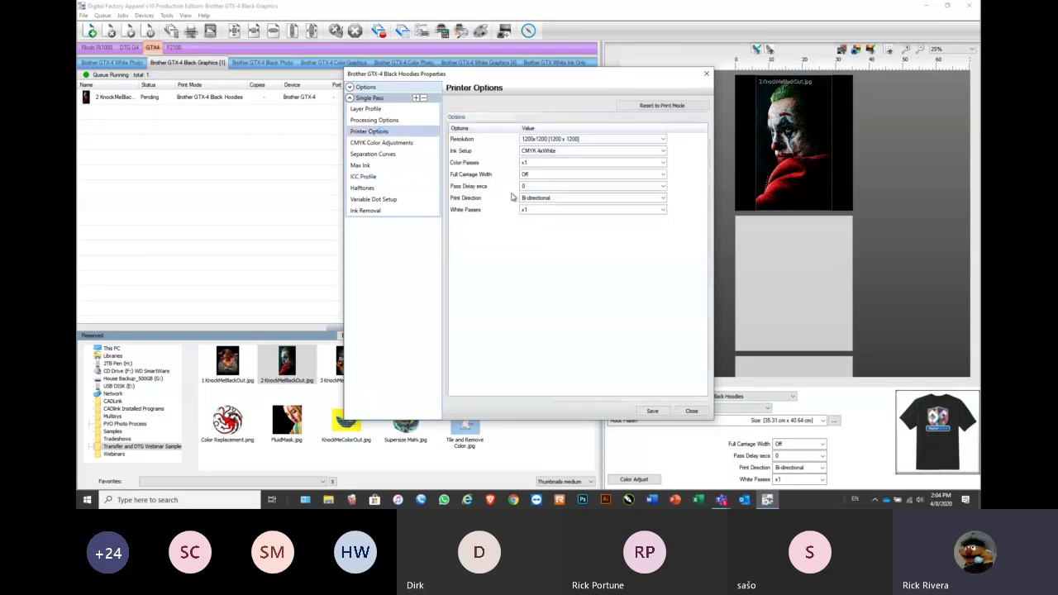
{"action": "left_click", "coordinate": [581, 140]}
{"action": "left_click", "coordinate": [560, 158]}
{"action": "left_click", "coordinate": [556, 141]}
{"action": "left_click", "coordinate": [555, 149]}
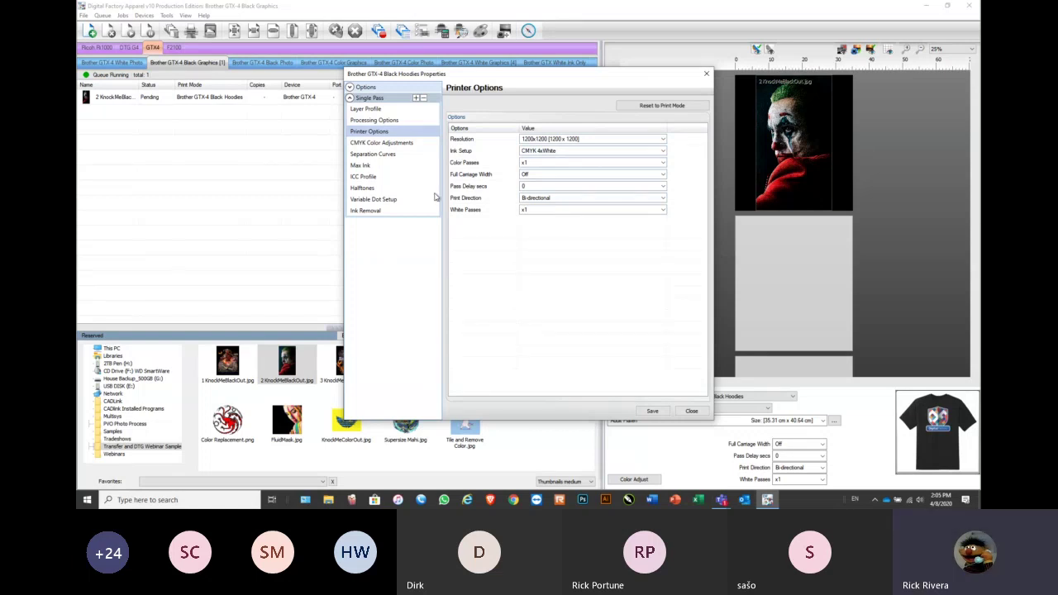
{"action": "left_click", "coordinate": [692, 412]}
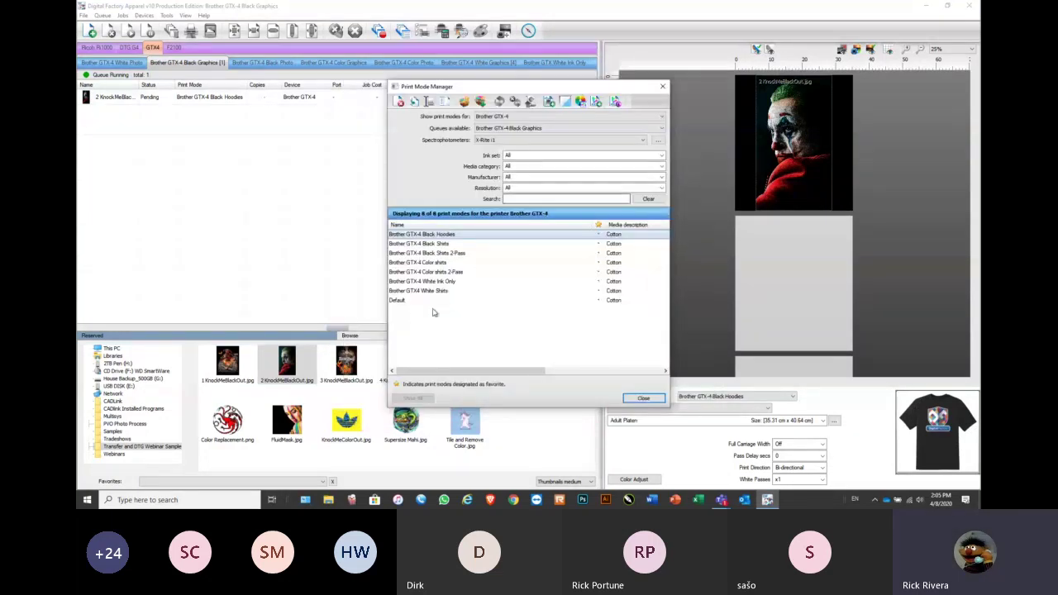
{"action": "left_click", "coordinate": [644, 398]}
{"action": "left_click", "coordinate": [103, 16]}
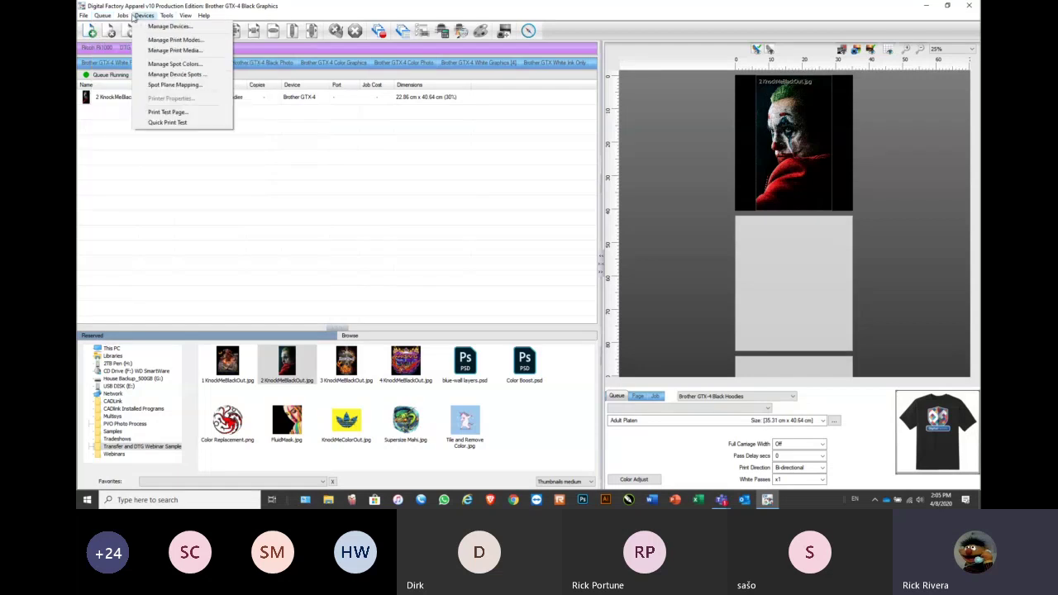
{"action": "mouse_move", "coordinate": [122, 16]}
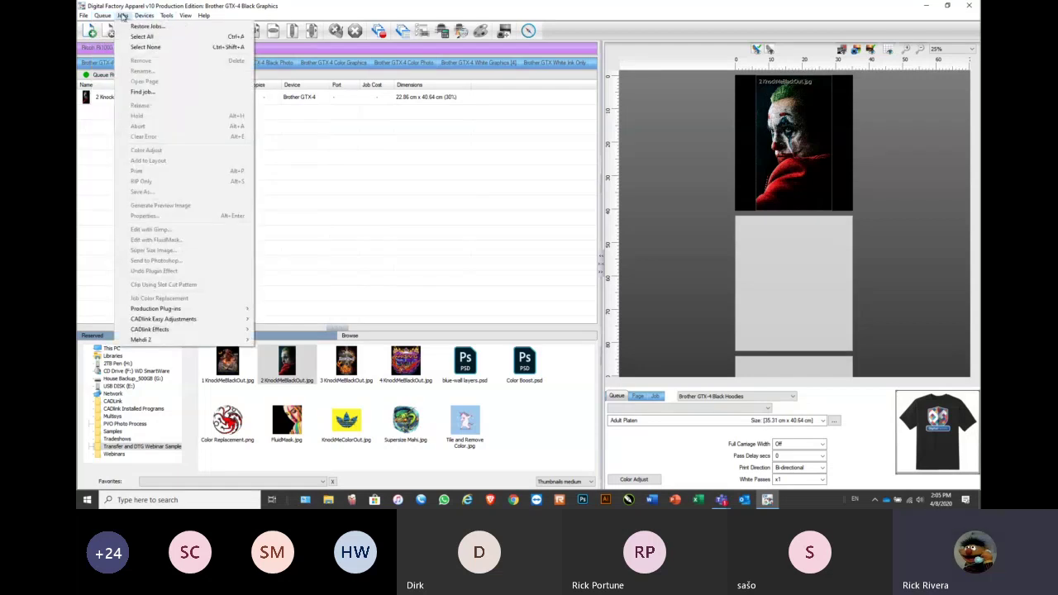
{"action": "left_click", "coordinate": [355, 213]}
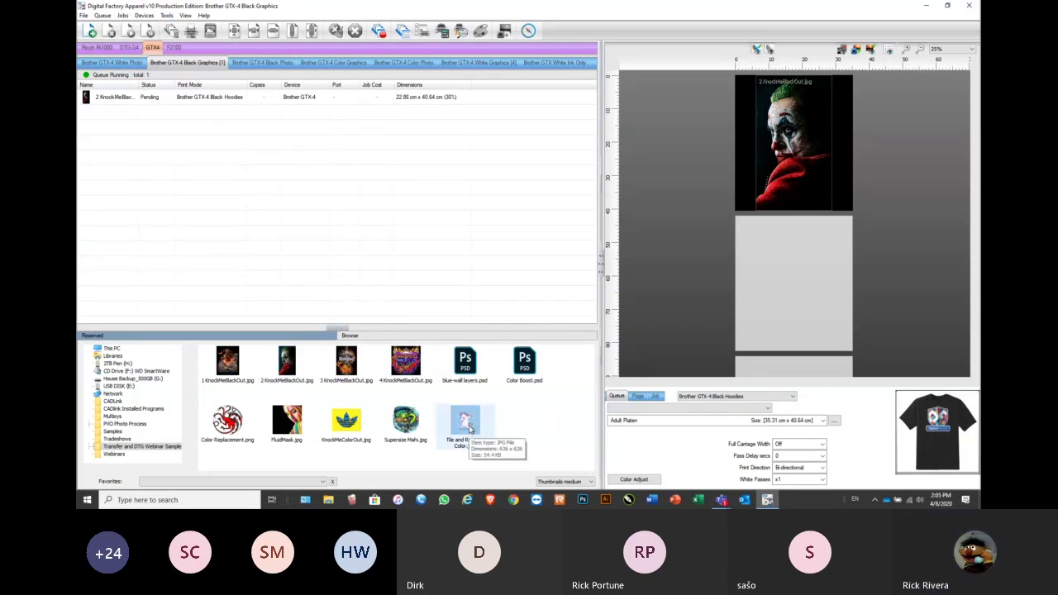
Add 4 KnockMeBlackOut.jpg to the Brother GTX-4 Black Graphics queue and remove the 2 KnockMeBlackOut.jpg job
{"action": "left_click_drag", "start_coordinate": [405, 379], "coordinate": [197, 233]}
{"action": "left_click", "coordinate": [142, 99]}
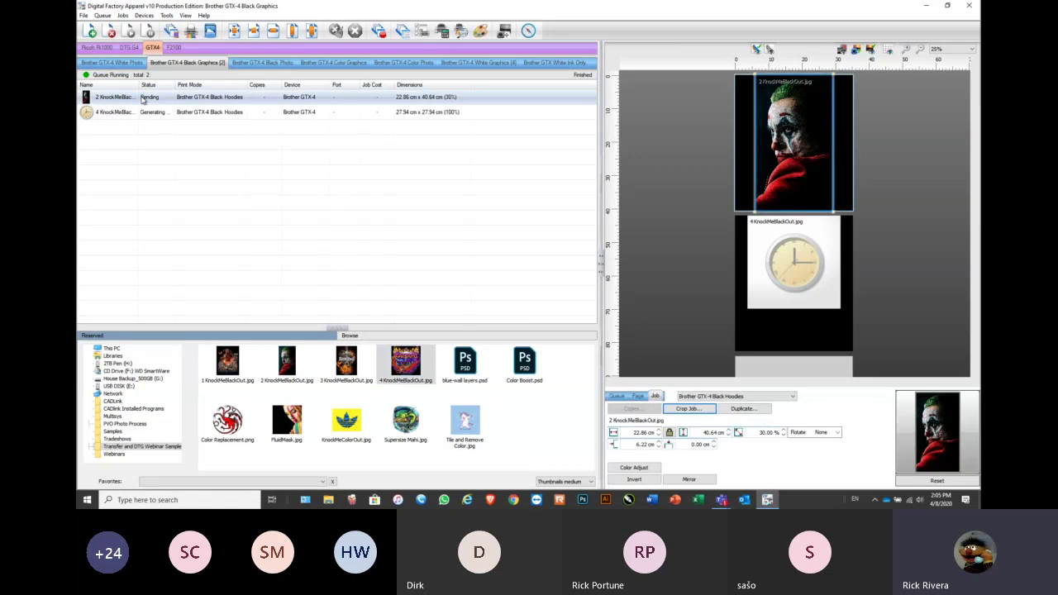
{"action": "left_click", "coordinate": [112, 31]}
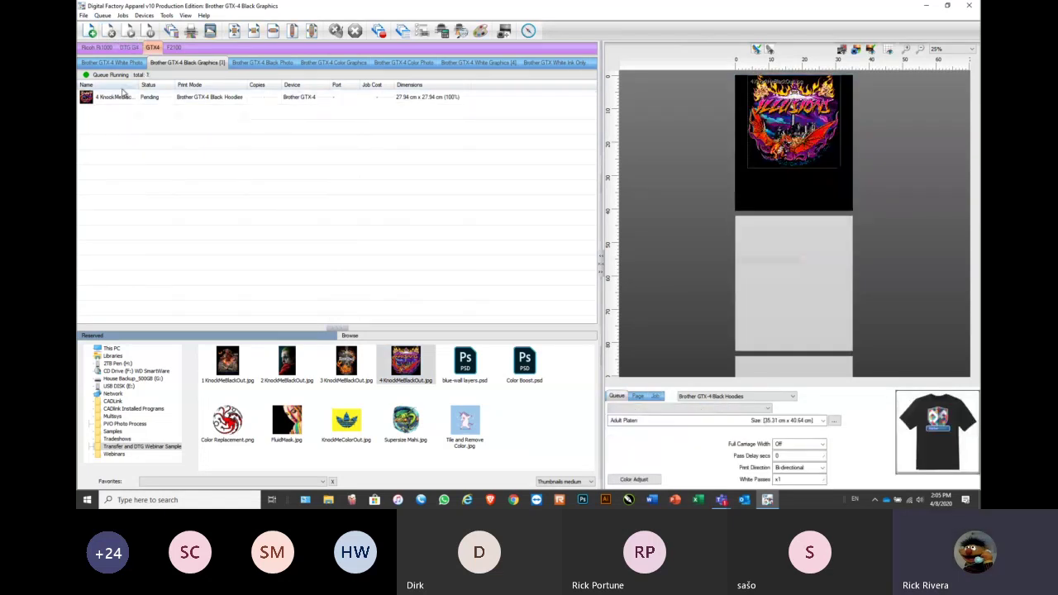
Select the 4 KnockMeBlackOut.jpg job, hide the empty pages in the layout preview and fit the preview to width
{"action": "left_click", "coordinate": [116, 99]}
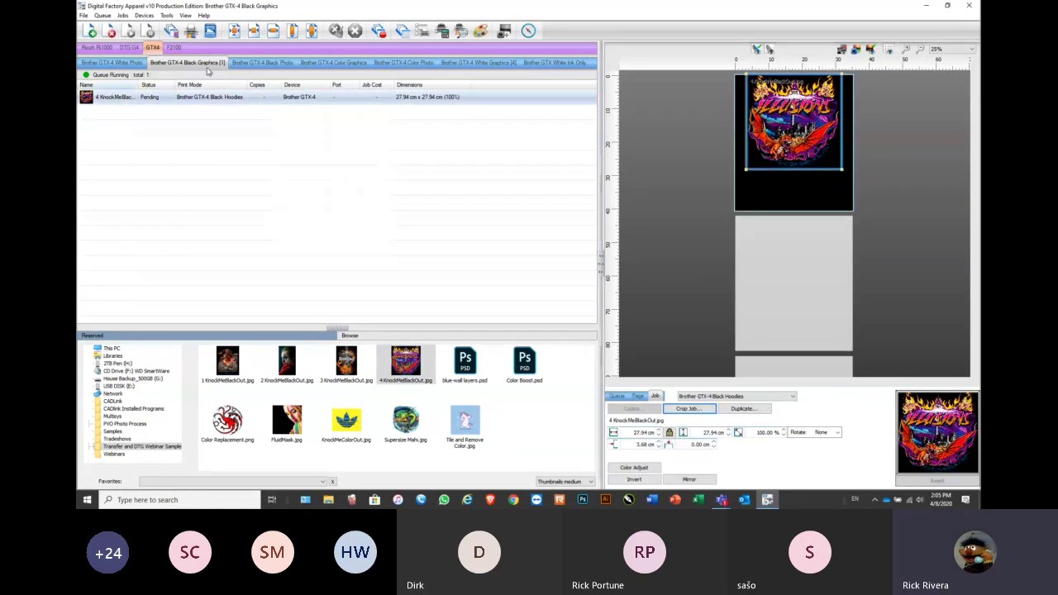
{"action": "left_click", "coordinate": [185, 16]}
{"action": "left_click", "coordinate": [195, 39]}
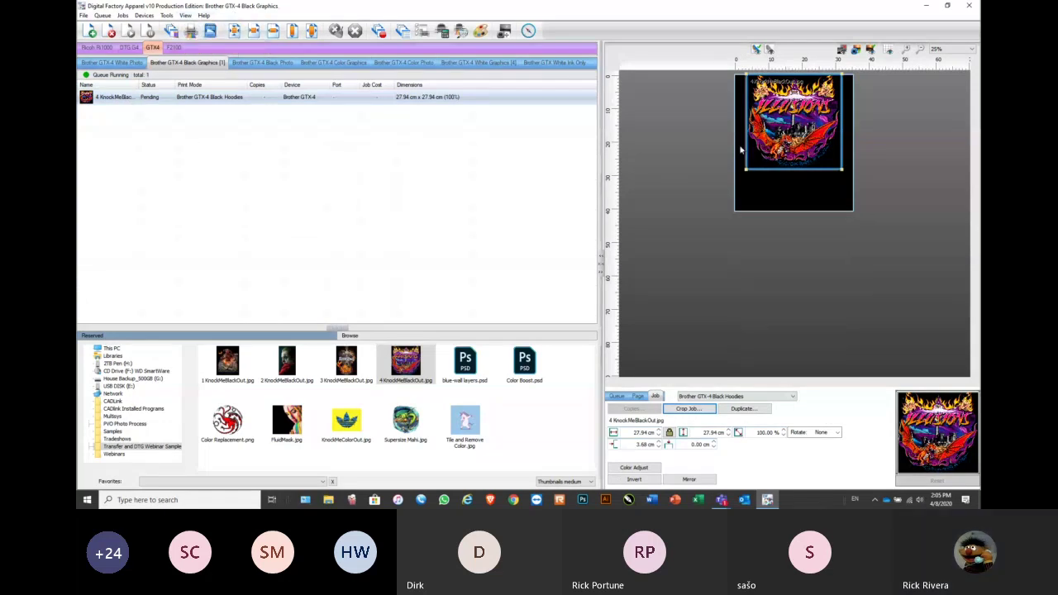
{"action": "left_click", "coordinate": [951, 49]}
{"action": "left_click", "coordinate": [941, 73]}
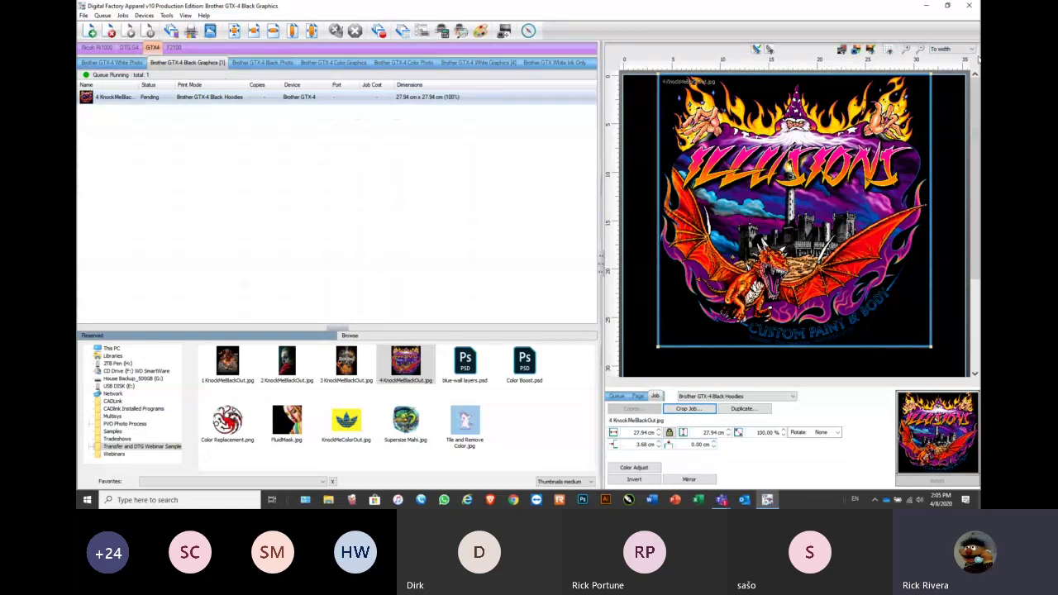
Apply the CADlink Distressed Frames effect to the 4 KnockMeBlackOut.jpg job with a border size of 1.17
{"action": "right_click", "coordinate": [119, 98]}
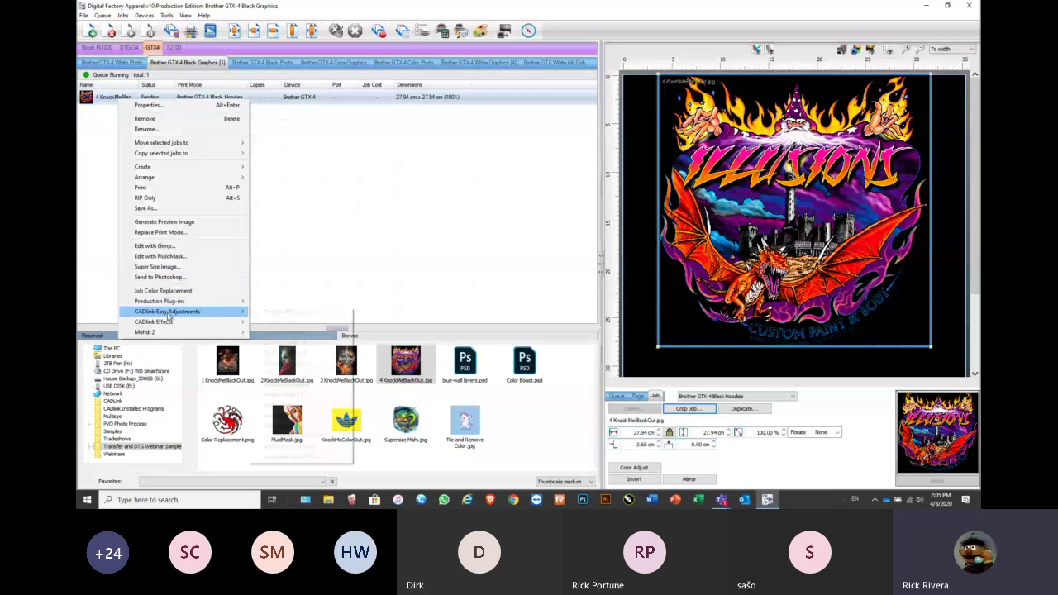
{"action": "mouse_move", "coordinate": [168, 323]}
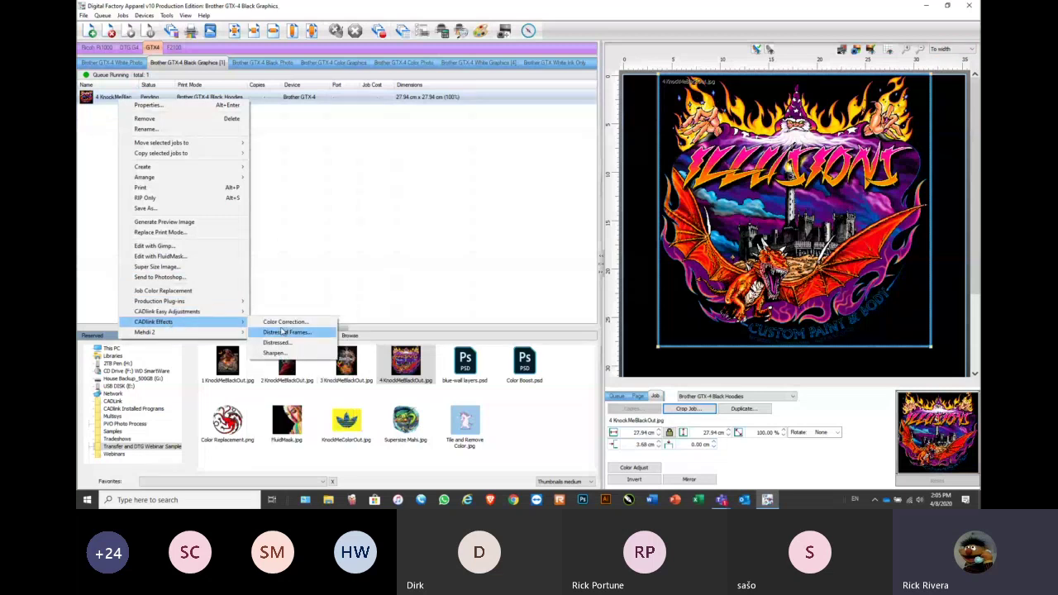
{"action": "left_click", "coordinate": [291, 331]}
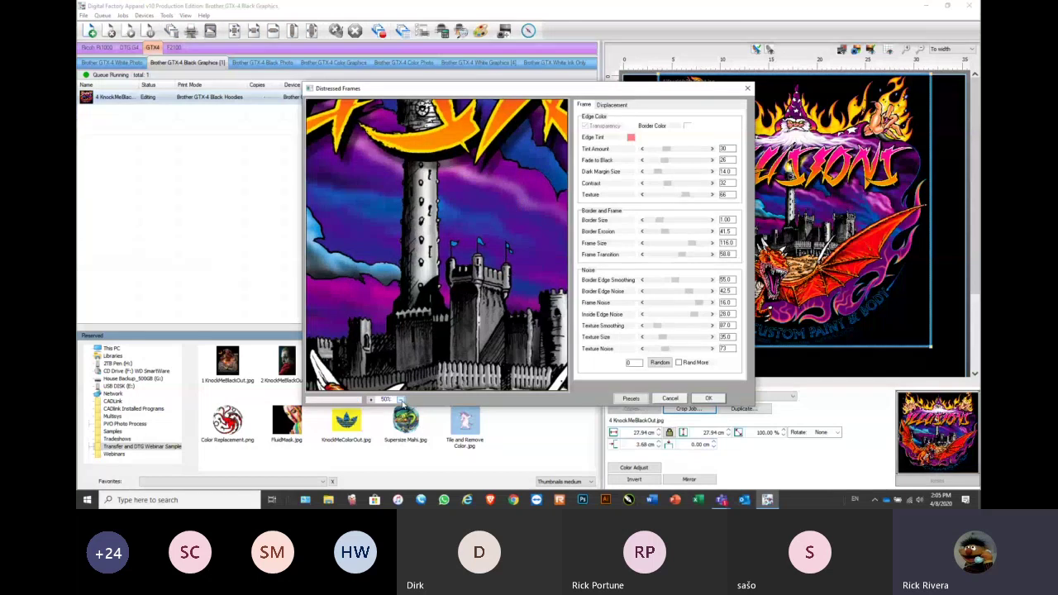
{"action": "left_click", "coordinate": [400, 400]}
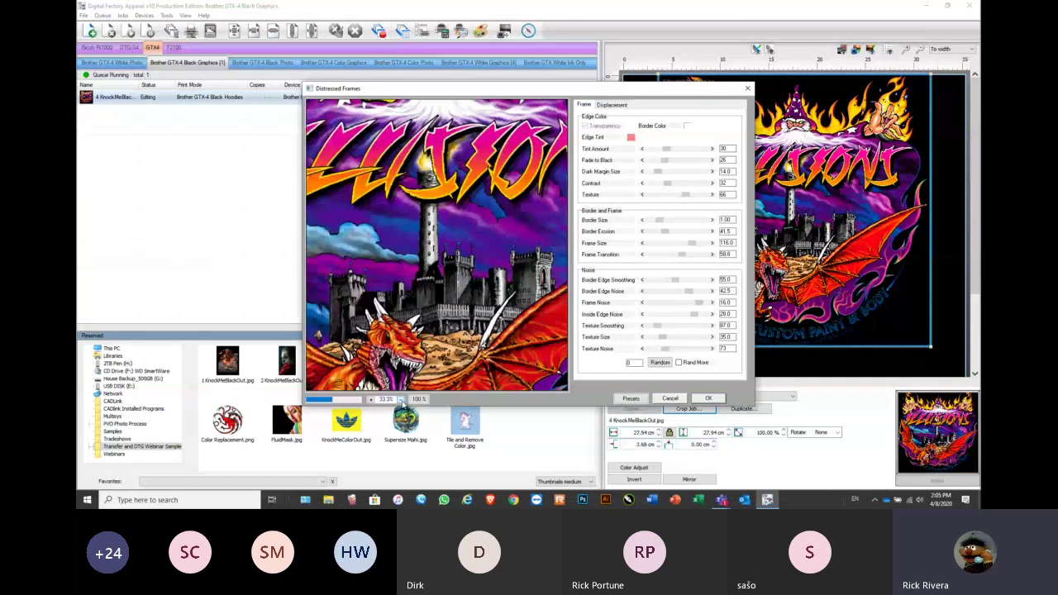
{"action": "left_click", "coordinate": [400, 400]}
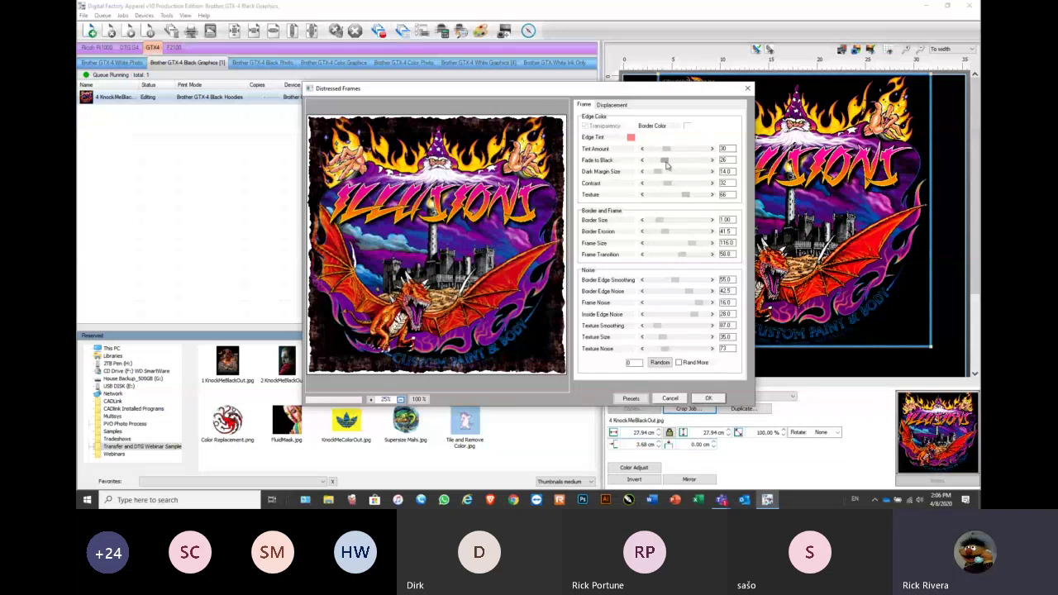
{"action": "mouse_move", "coordinate": [660, 220]}
{"action": "left_mouse_down"}
{"action": "mouse_move", "coordinate": [681, 224]}
{"action": "mouse_move", "coordinate": [664, 223]}
{"action": "left_mouse_up"}
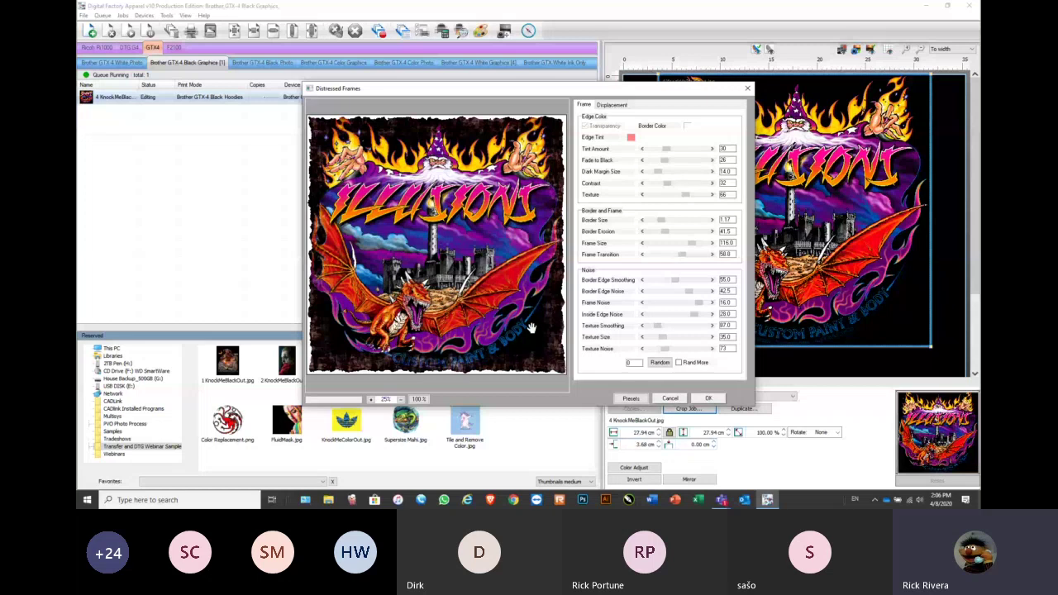
{"action": "left_click", "coordinate": [708, 397]}
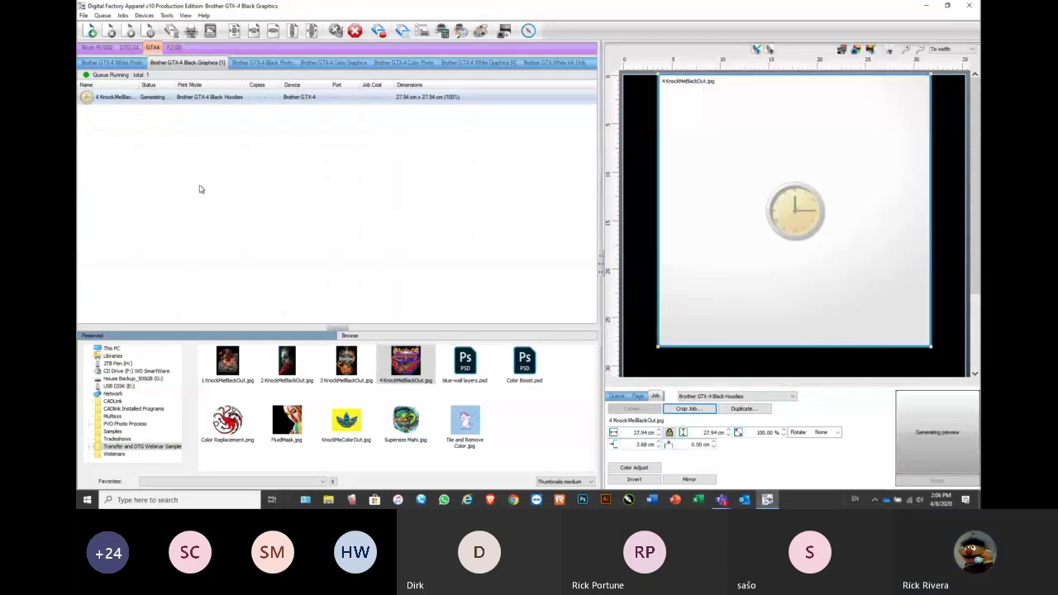
Undo the Distressed Frames plugin effect on the 4 KnockMeBlackOut.jpg job
{"action": "right_click", "coordinate": [120, 98]}
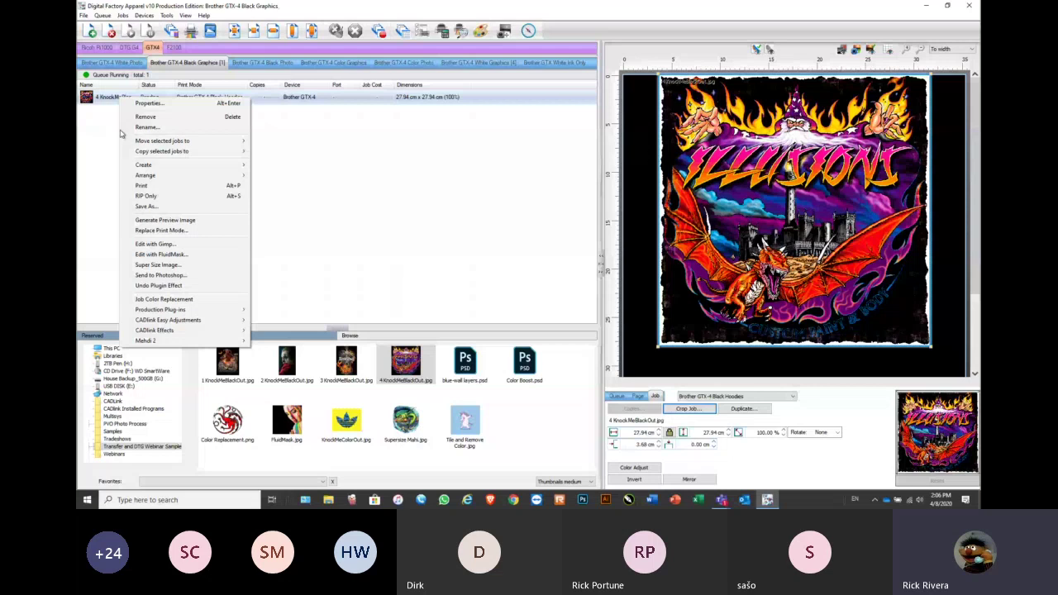
{"action": "left_click", "coordinate": [159, 286]}
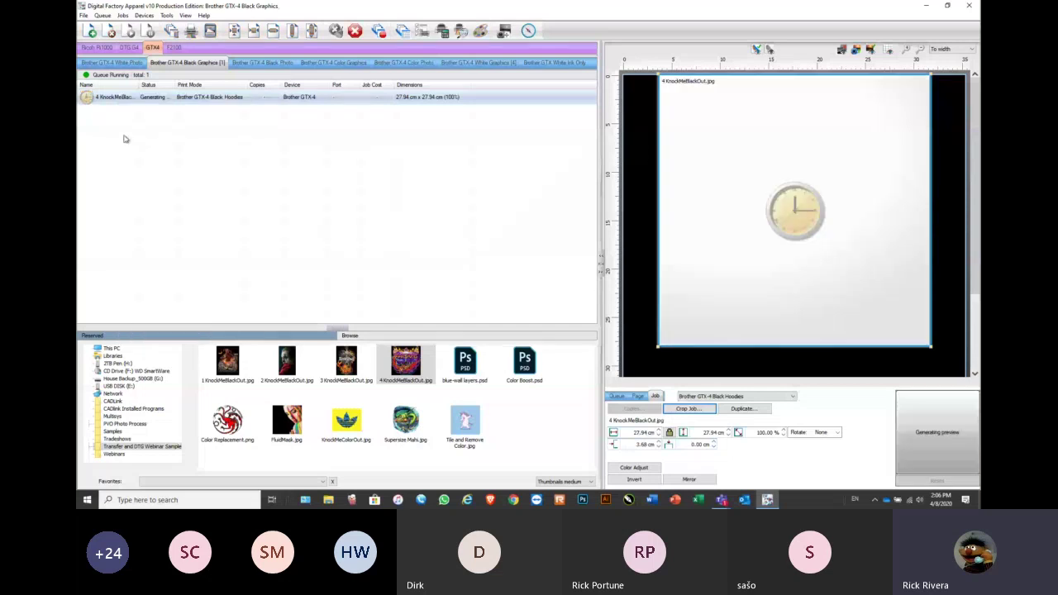
Apply the CADlink Distressed effect to the 4 KnockMeBlackOut.jpg job with the Distressed1 B-W preset mask
{"action": "right_click", "coordinate": [161, 100]}
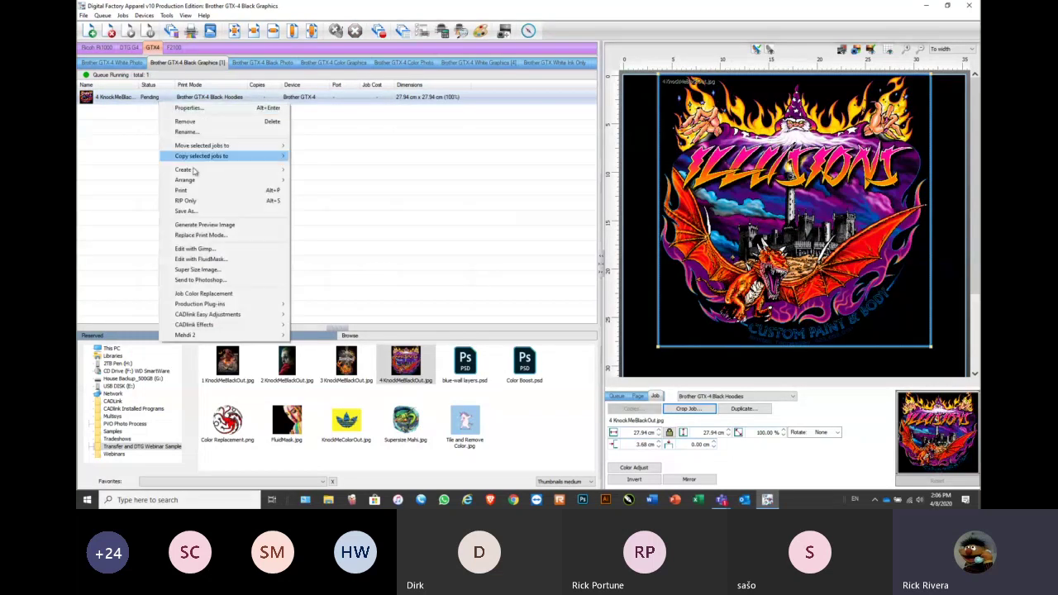
{"action": "mouse_move", "coordinate": [203, 326]}
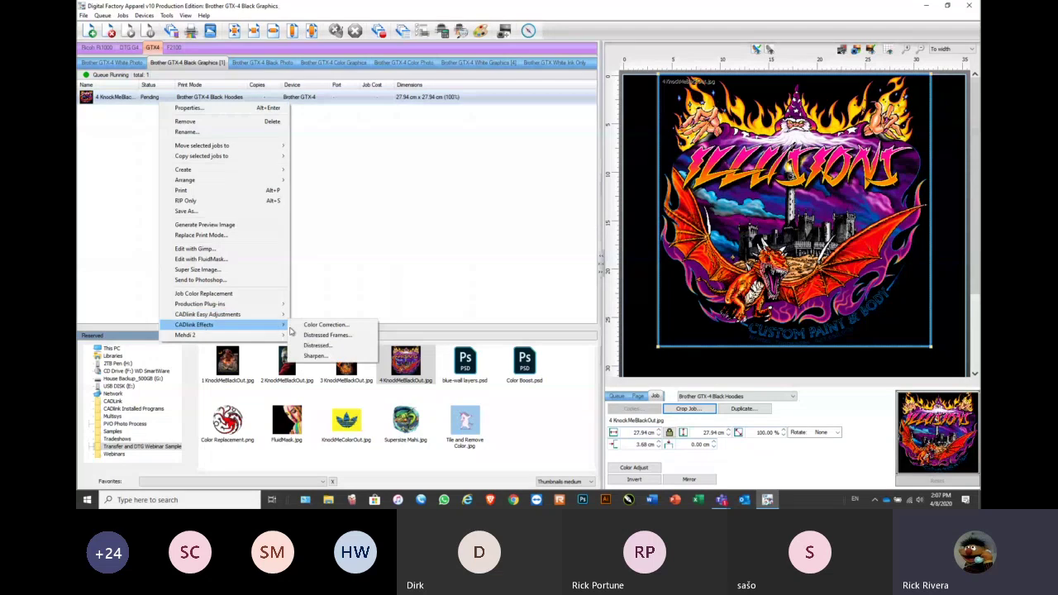
{"action": "left_click", "coordinate": [317, 345]}
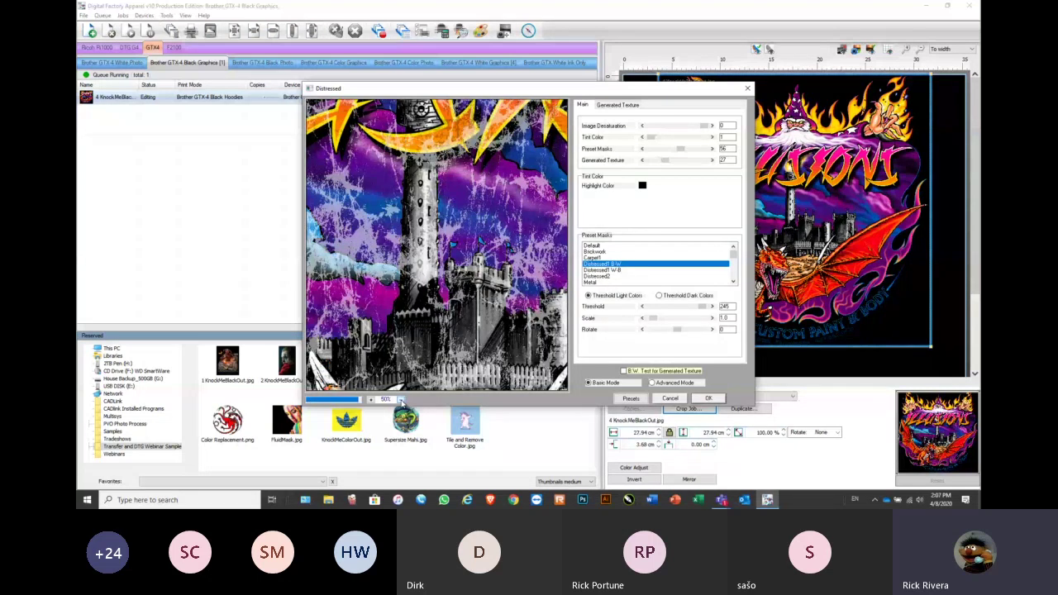
{"action": "left_click", "coordinate": [400, 399]}
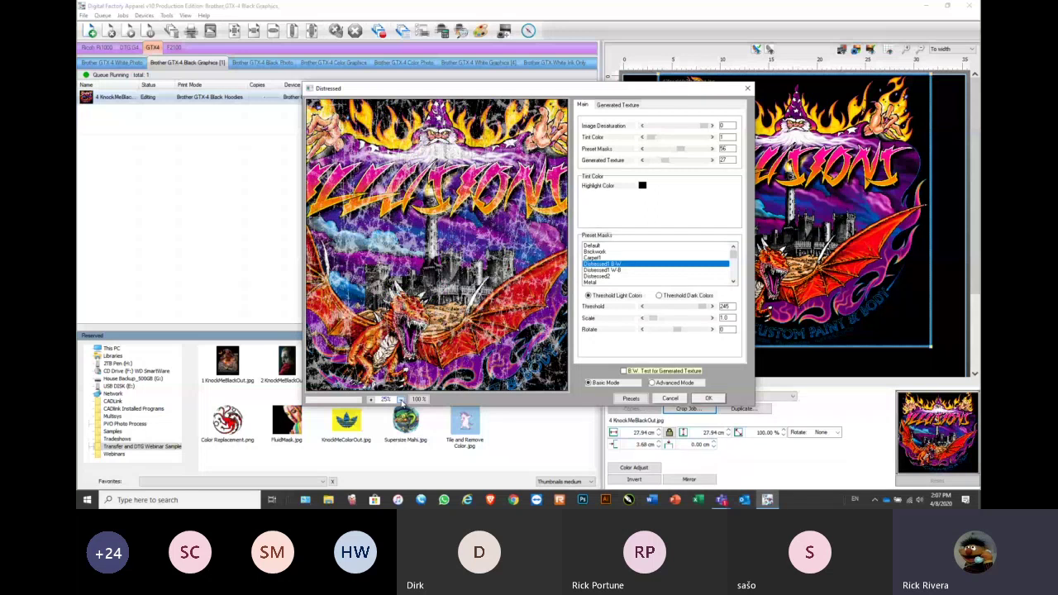
{"action": "left_click", "coordinate": [400, 399]}
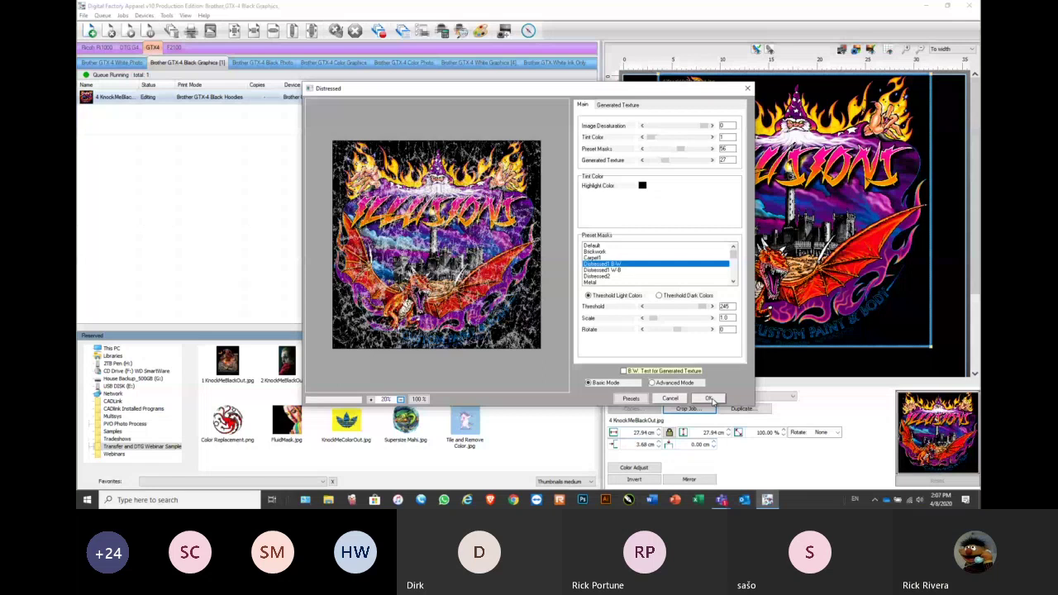
{"action": "left_click", "coordinate": [709, 399]}
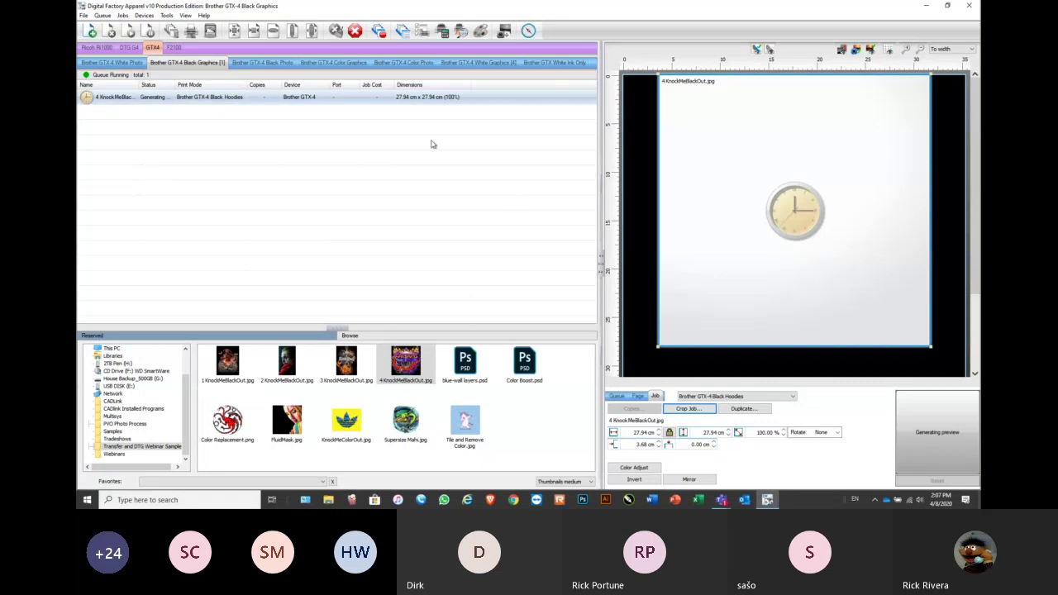
Preview KnockMeBlackOut on the distressed job, cancel it and undo the Distressed plugin effect
{"action": "right_click", "coordinate": [107, 101]}
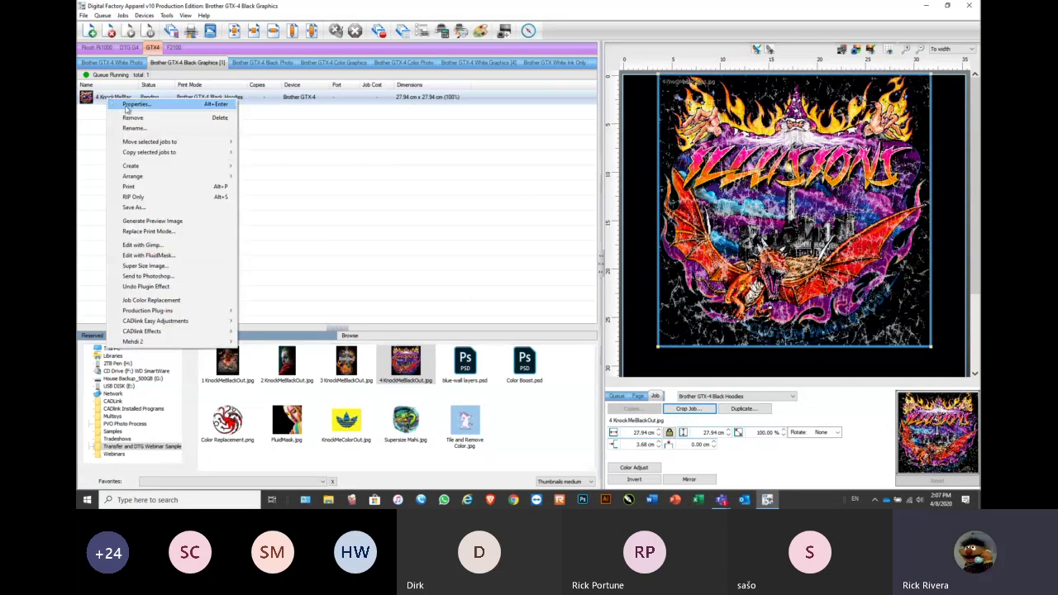
{"action": "left_click", "coordinate": [165, 323]}
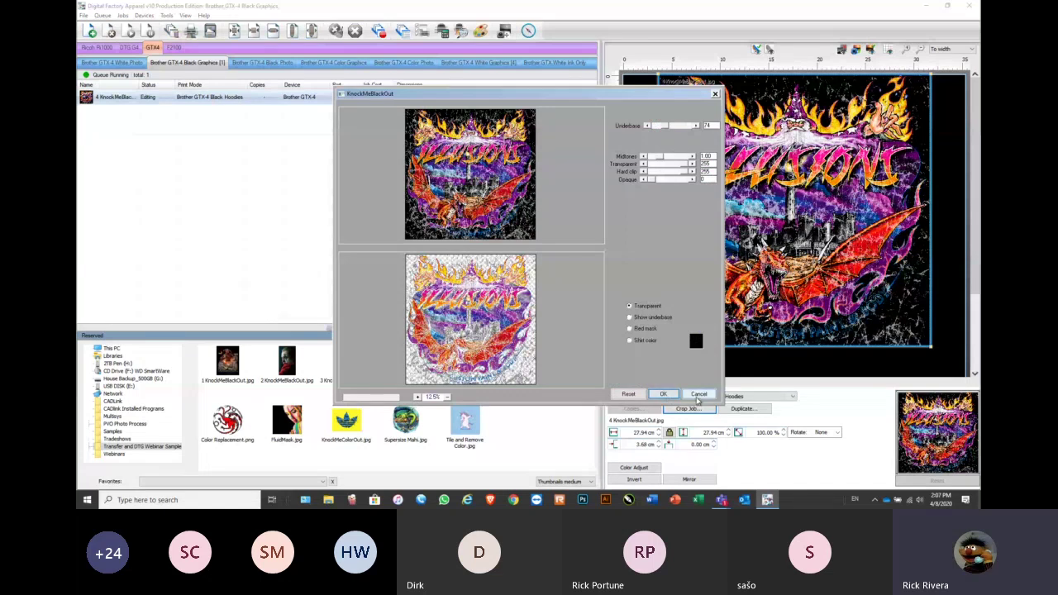
{"action": "left_click", "coordinate": [698, 394]}
{"action": "left_click", "coordinate": [179, 287]}
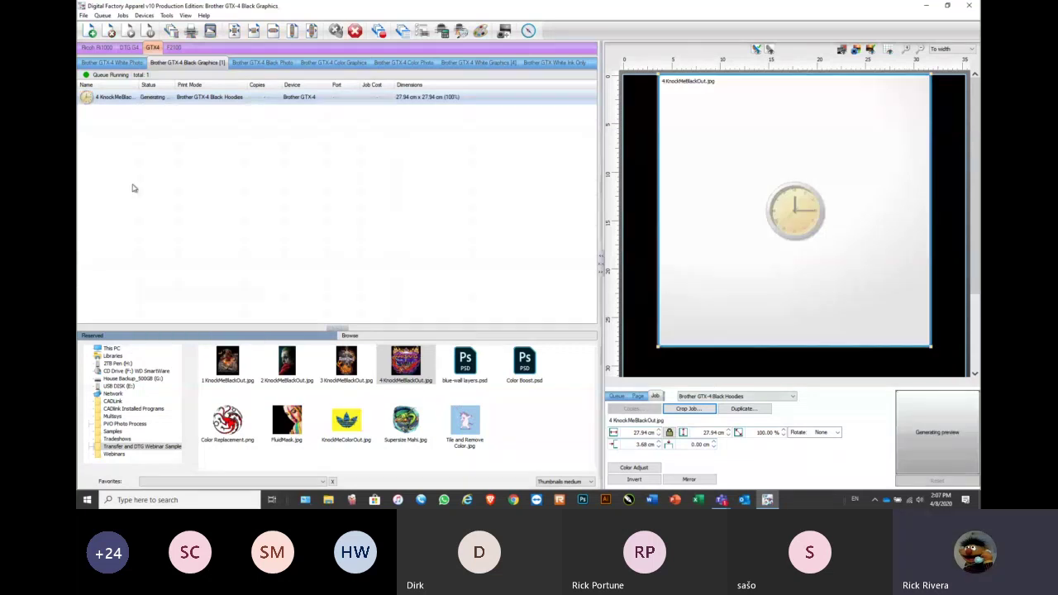
Knock the black out of the 4 KnockMeBlackOut.jpg job with KnockMeBlackOut at its default underbase setting
{"action": "right_click", "coordinate": [122, 98]}
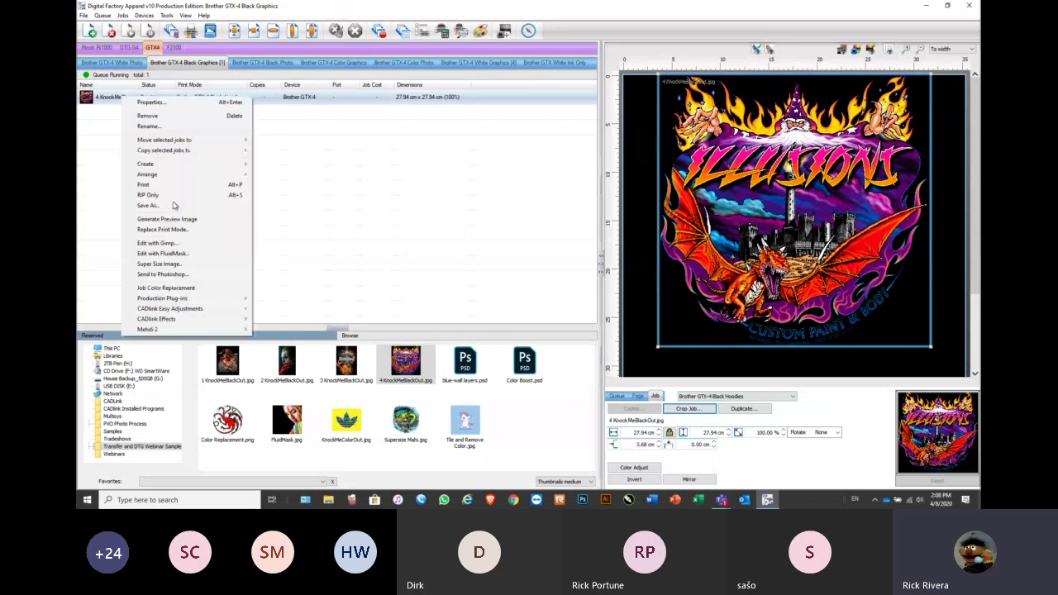
{"action": "left_click", "coordinate": [162, 252]}
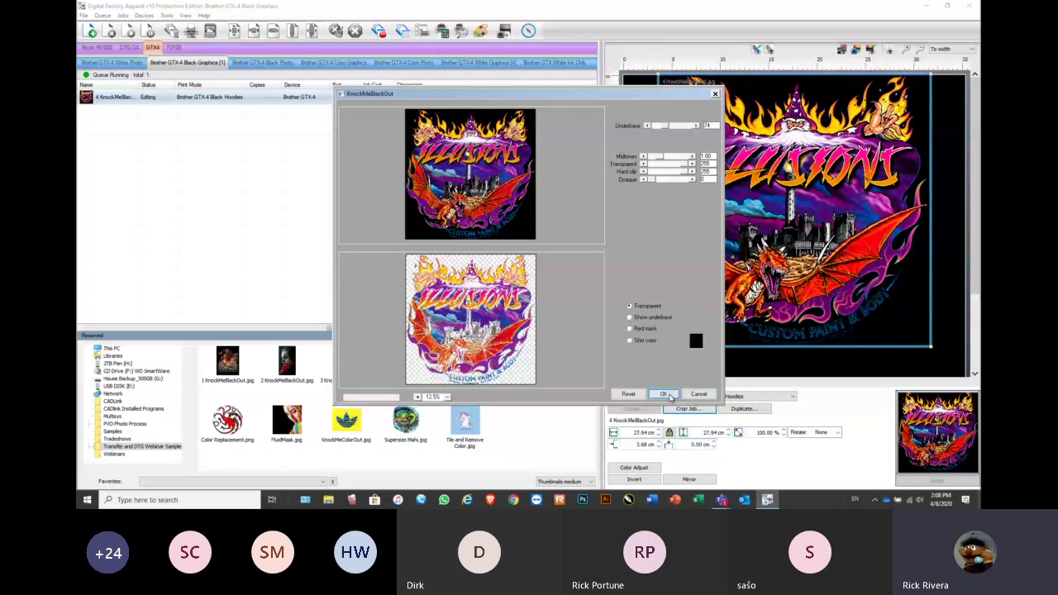
{"action": "left_click", "coordinate": [664, 394]}
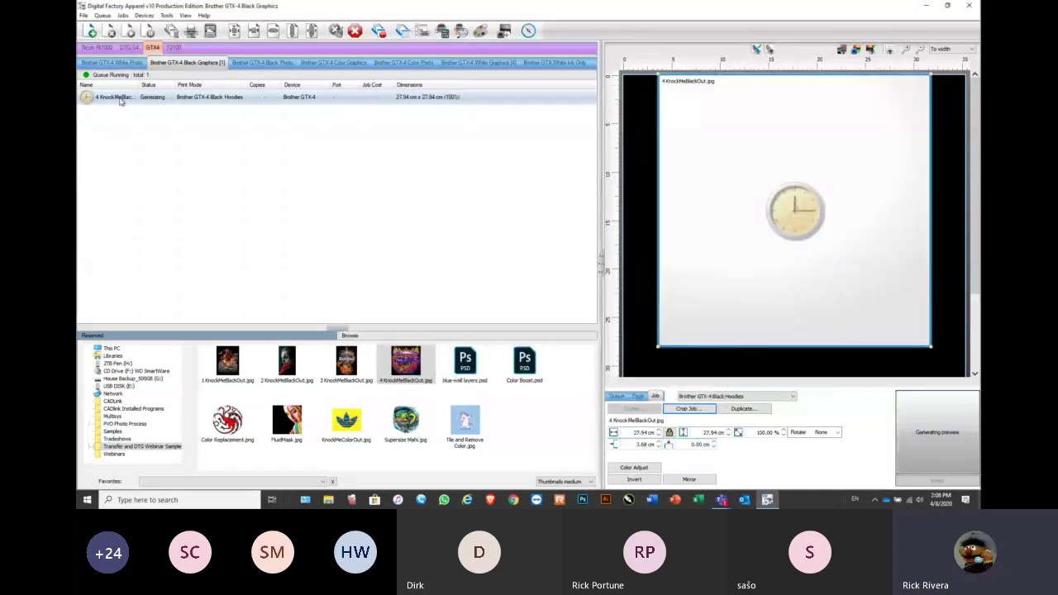
Apply the CADlink Distressed effect with the Distressed1 B-W mask to the knocked-out job and enlarge the layout preview to 75%
{"action": "right_click", "coordinate": [120, 99]}
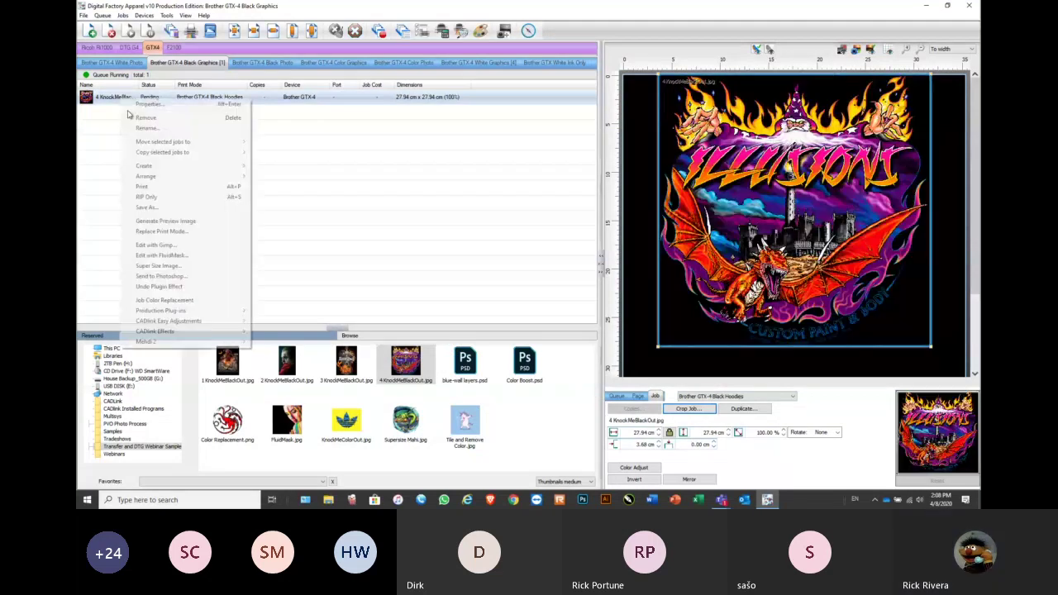
{"action": "mouse_move", "coordinate": [195, 335]}
{"action": "left_click", "coordinate": [335, 339]}
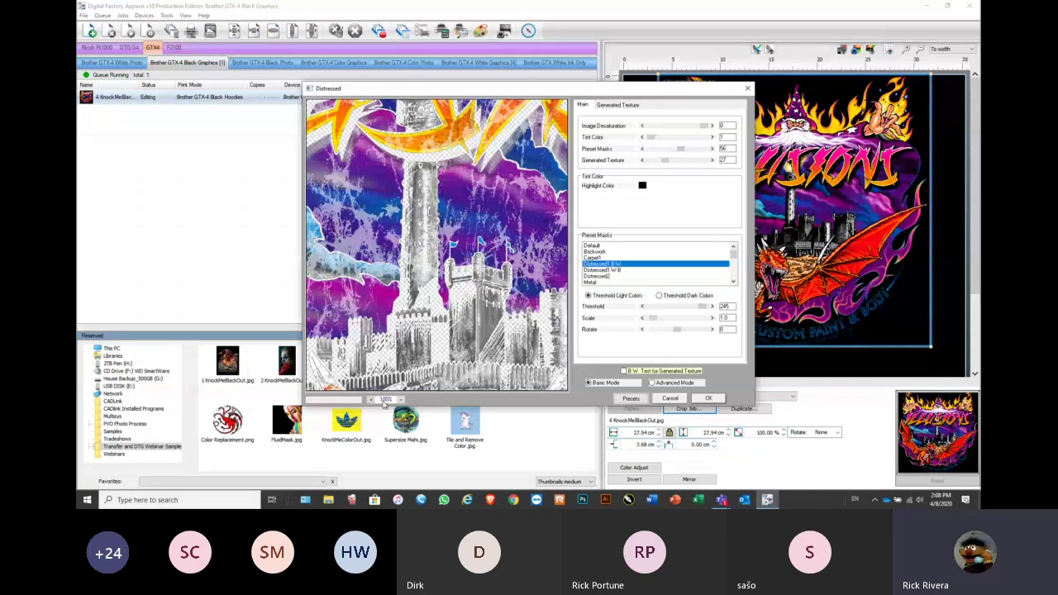
{"action": "left_click", "coordinate": [400, 400]}
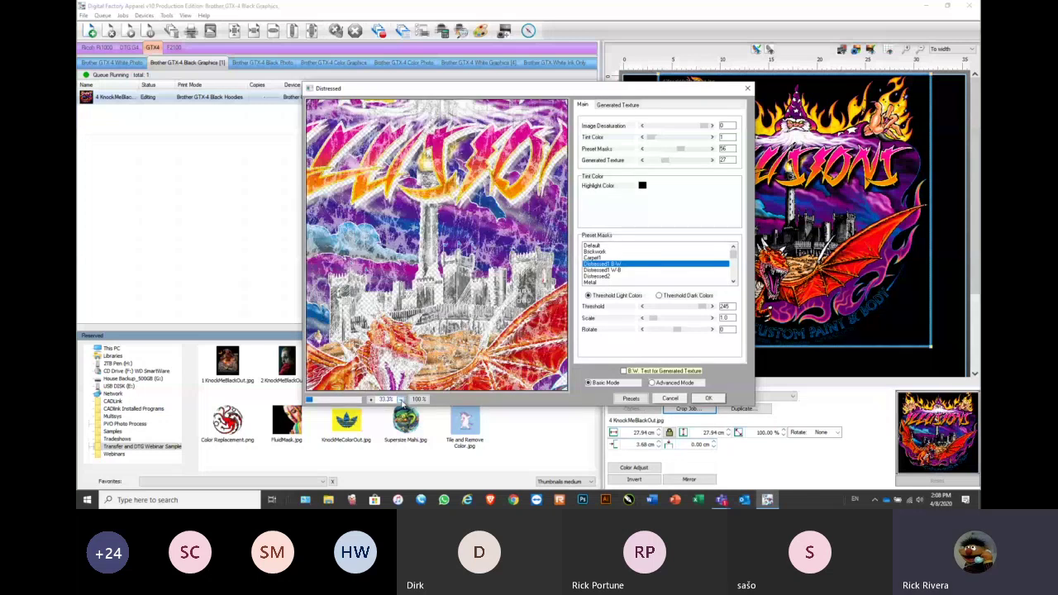
{"action": "left_click", "coordinate": [400, 400]}
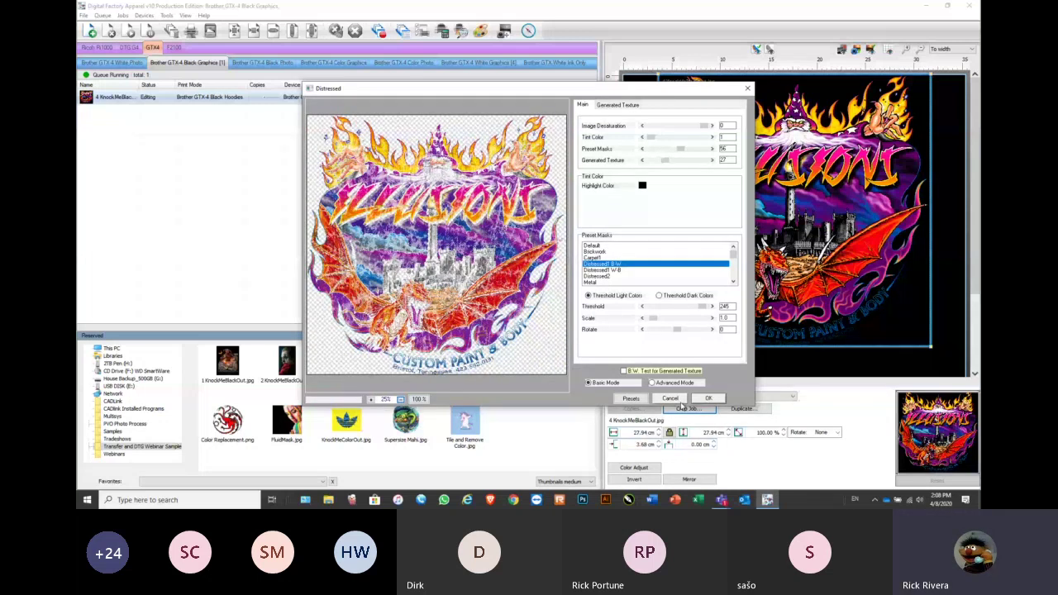
{"action": "left_click", "coordinate": [709, 399]}
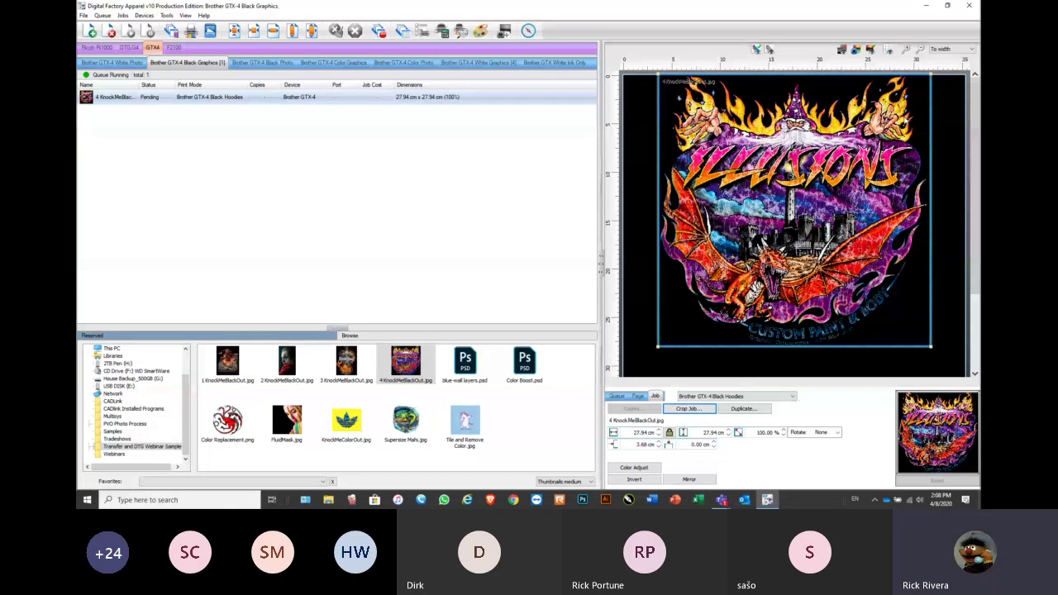
{"action": "scroll", "coordinate": [792, 217], "scroll_direction": "up", "scroll_amount": 1}
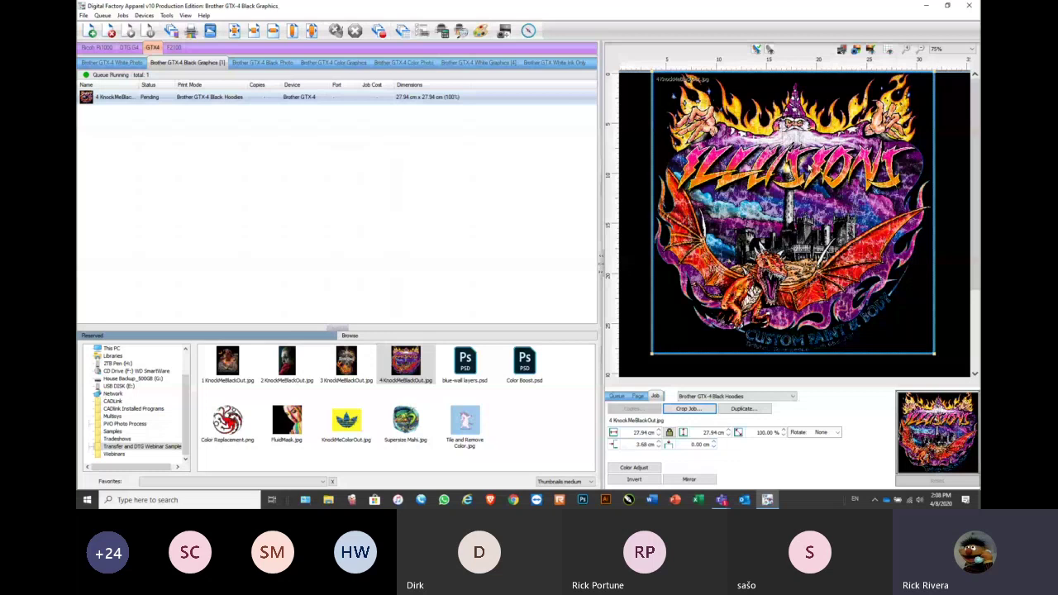
Set the job's chroma to 20 in Easy Color Adjustments and regenerate its preview image
{"action": "left_click", "coordinate": [643, 468]}
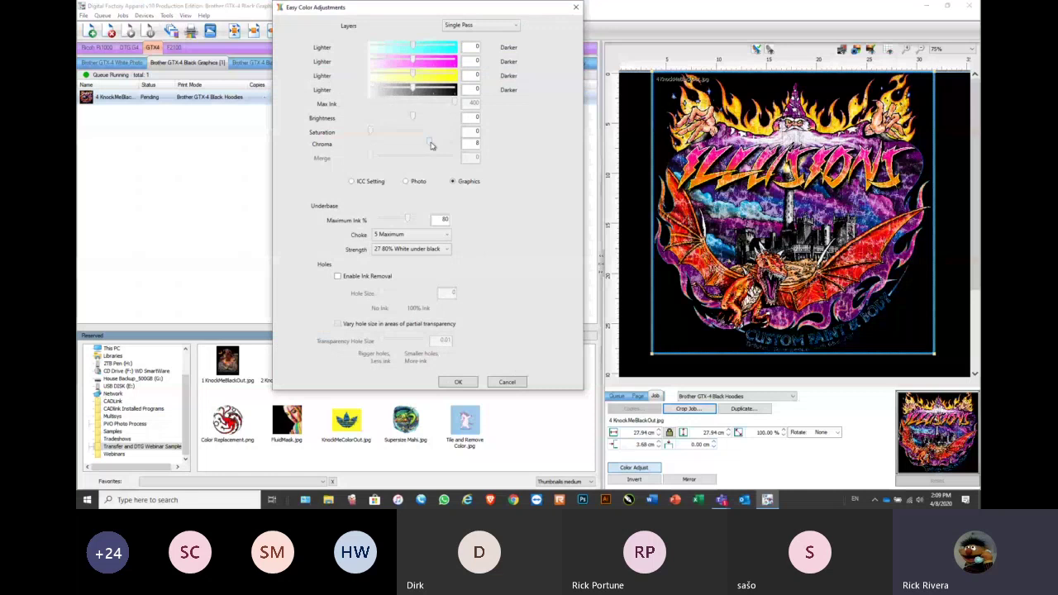
{"action": "left_click_drag", "start_coordinate": [430, 145], "coordinate": [455, 145]}
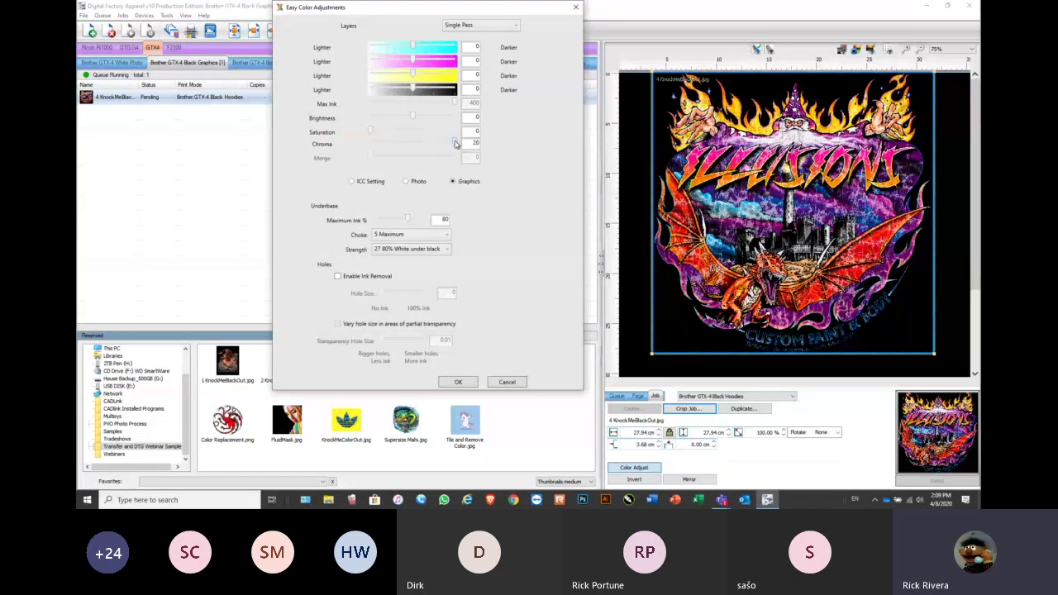
{"action": "left_click", "coordinate": [458, 382]}
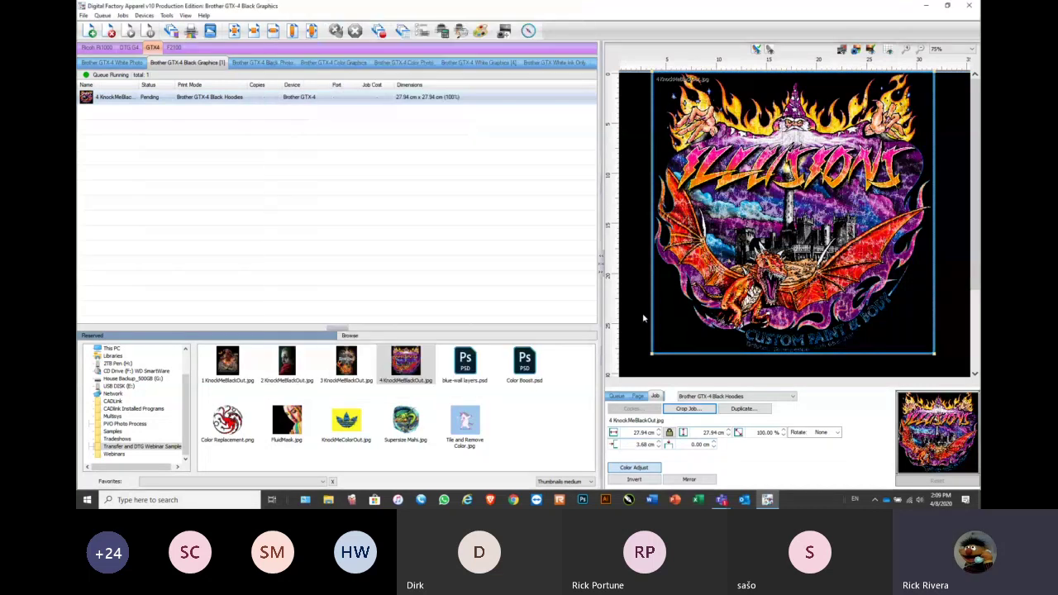
{"action": "right_click", "coordinate": [185, 97]}
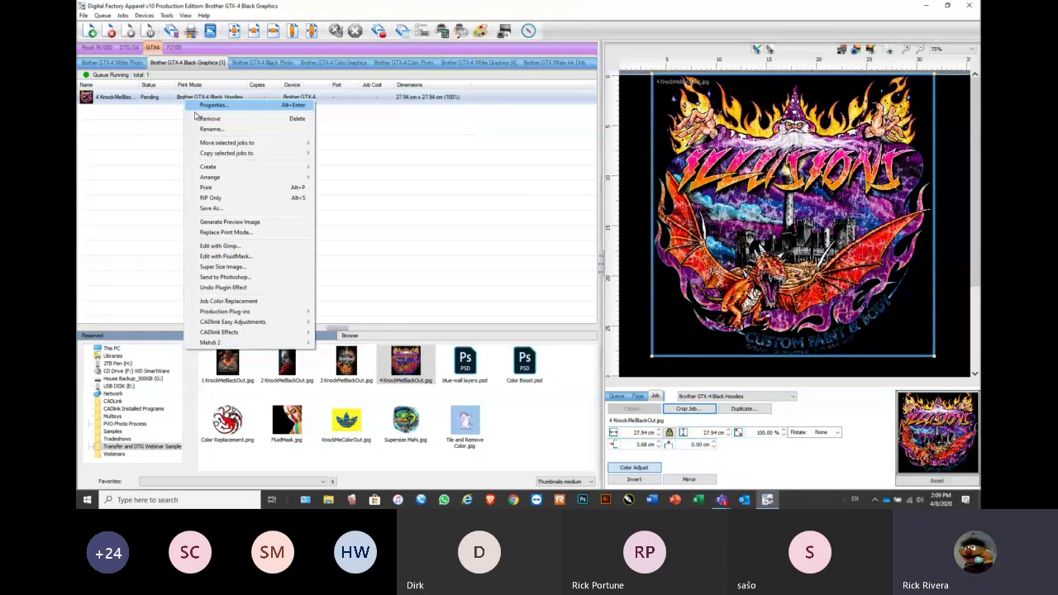
{"action": "left_click", "coordinate": [230, 222]}
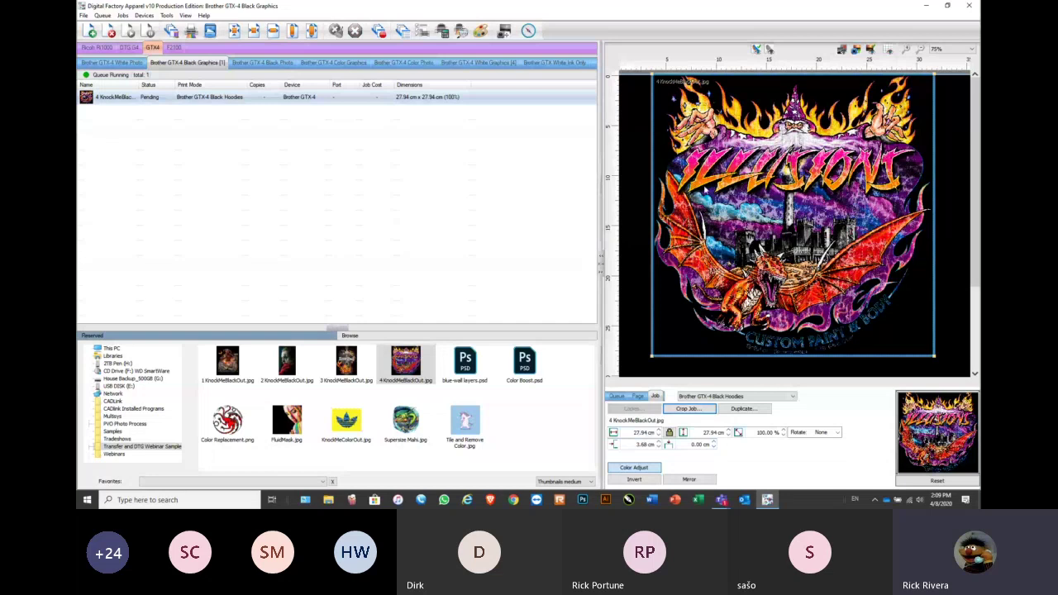
Try a chroma of -20 in the job's Easy Color Adjustments and cancel the dialog
{"action": "left_click", "coordinate": [638, 468]}
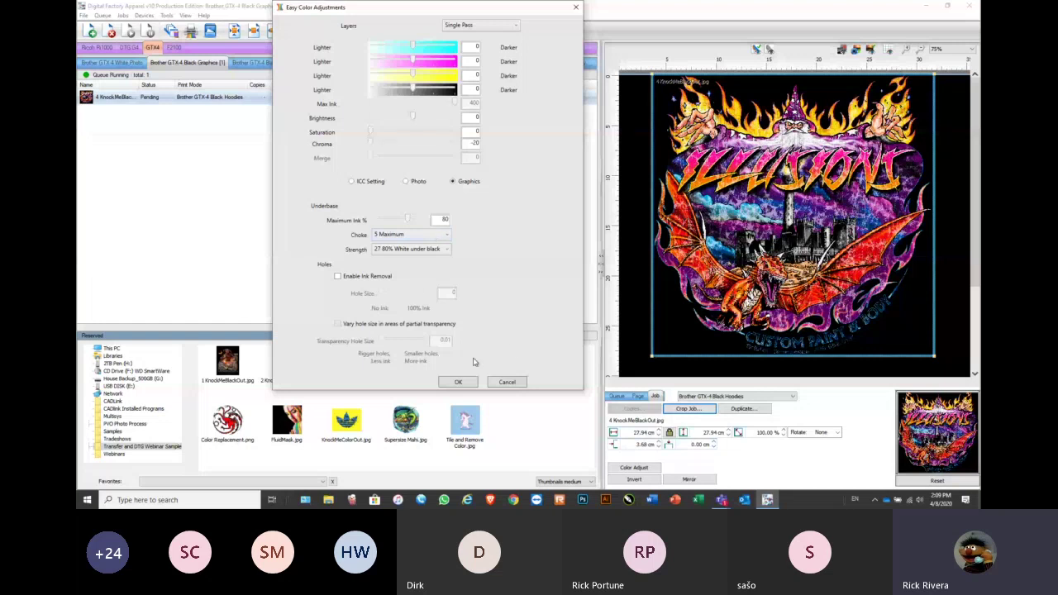
{"action": "left_click", "coordinate": [506, 382]}
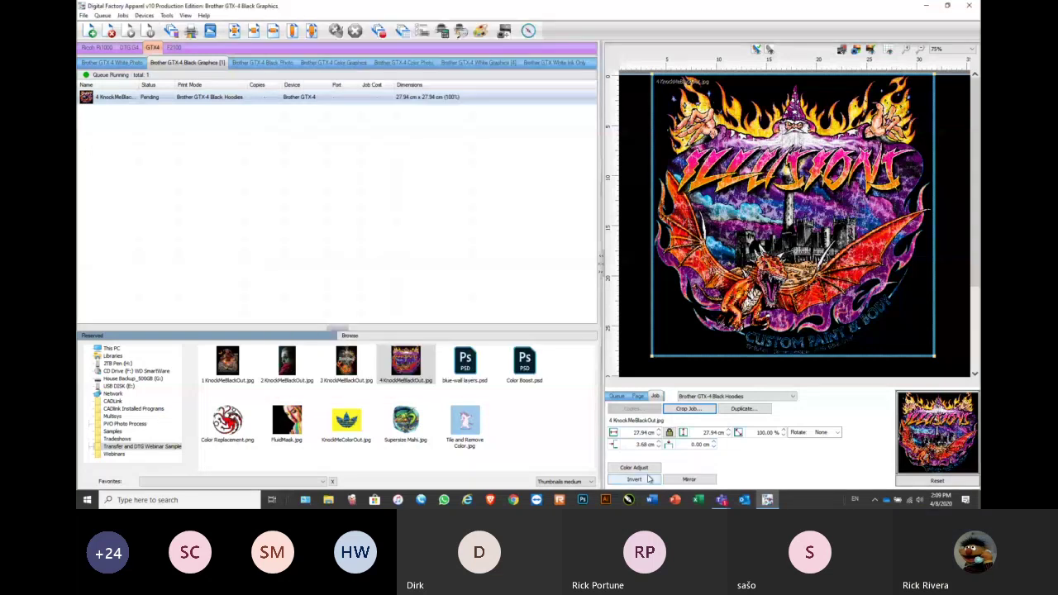
{"action": "left_click", "coordinate": [634, 479]}
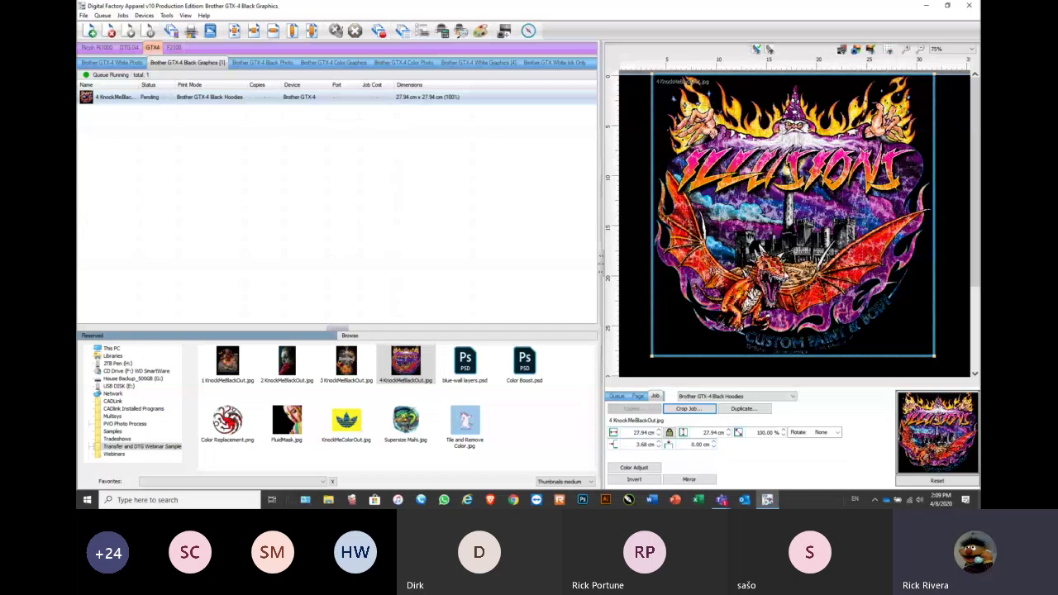
Reselect the 4 KnockMeBlackOut.jpg job in the queue and show its job details with the thumbnail
{"action": "right_click", "coordinate": [177, 97]}
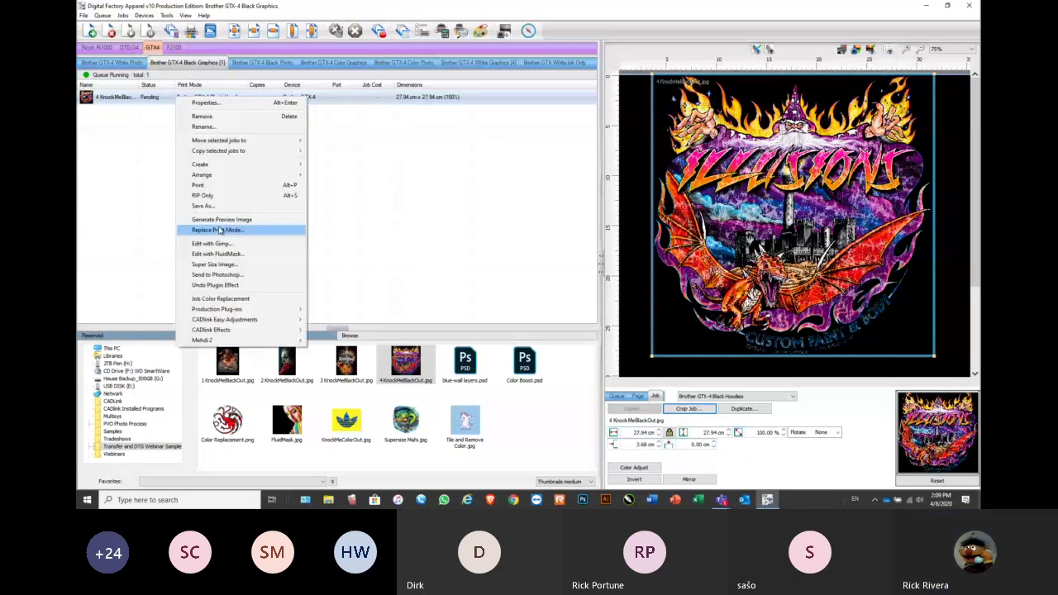
{"action": "left_click", "coordinate": [219, 230]}
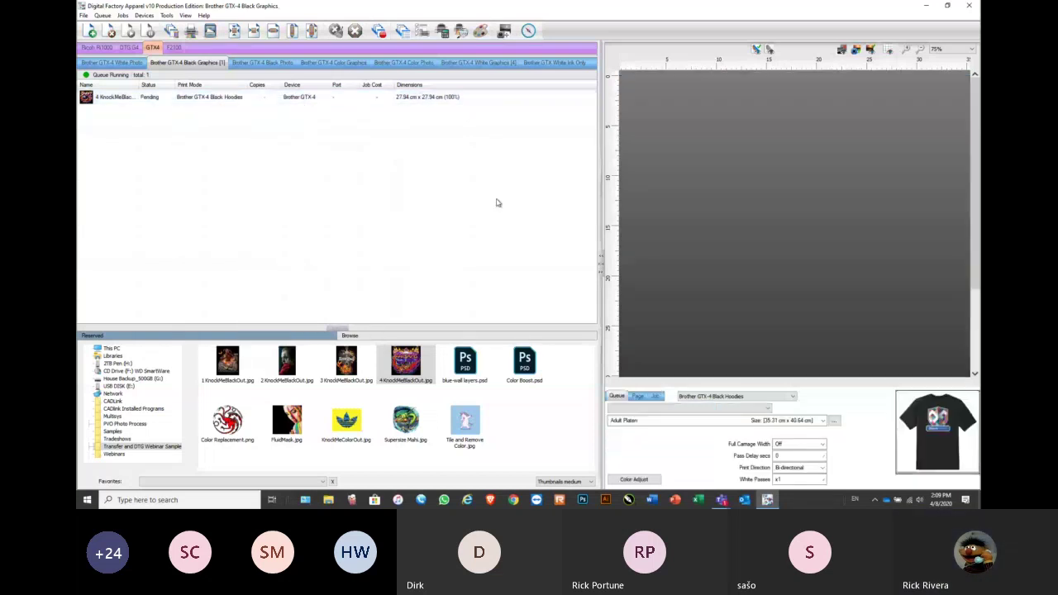
{"action": "left_click", "coordinate": [162, 101]}
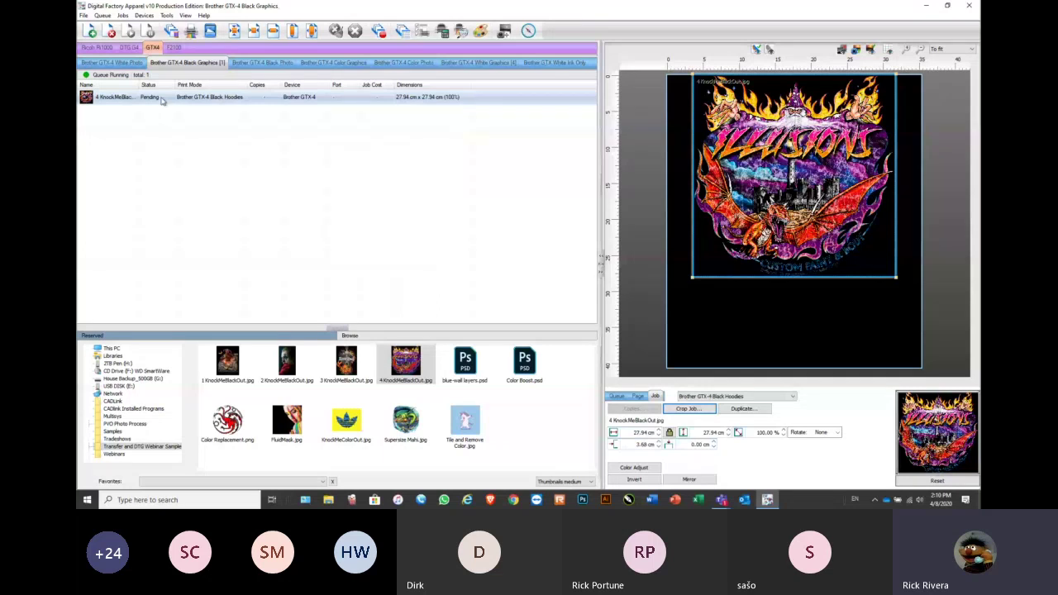
{"action": "mouse_move", "coordinate": [163, 100]}
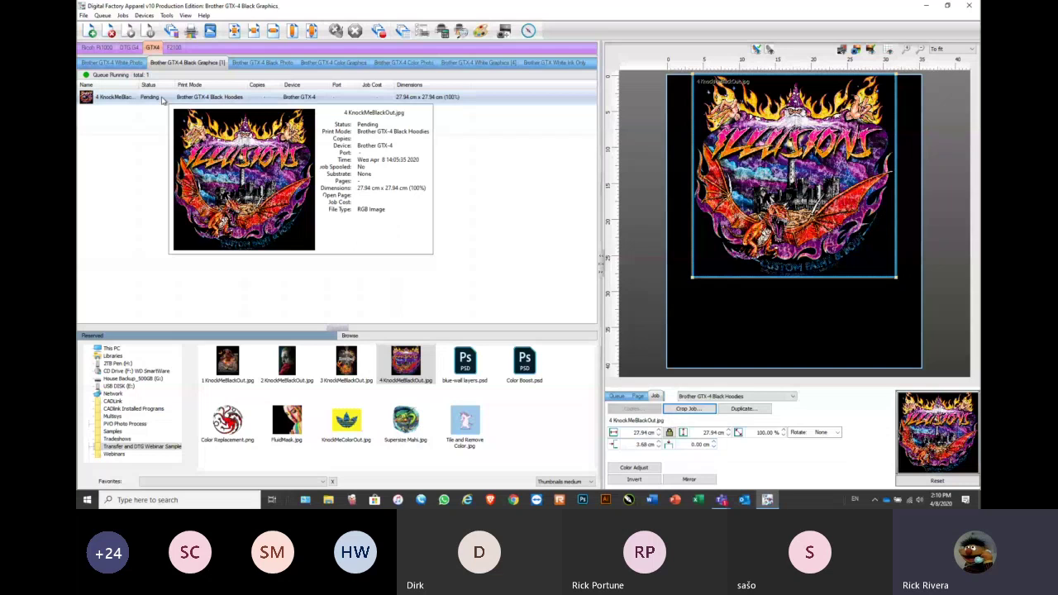